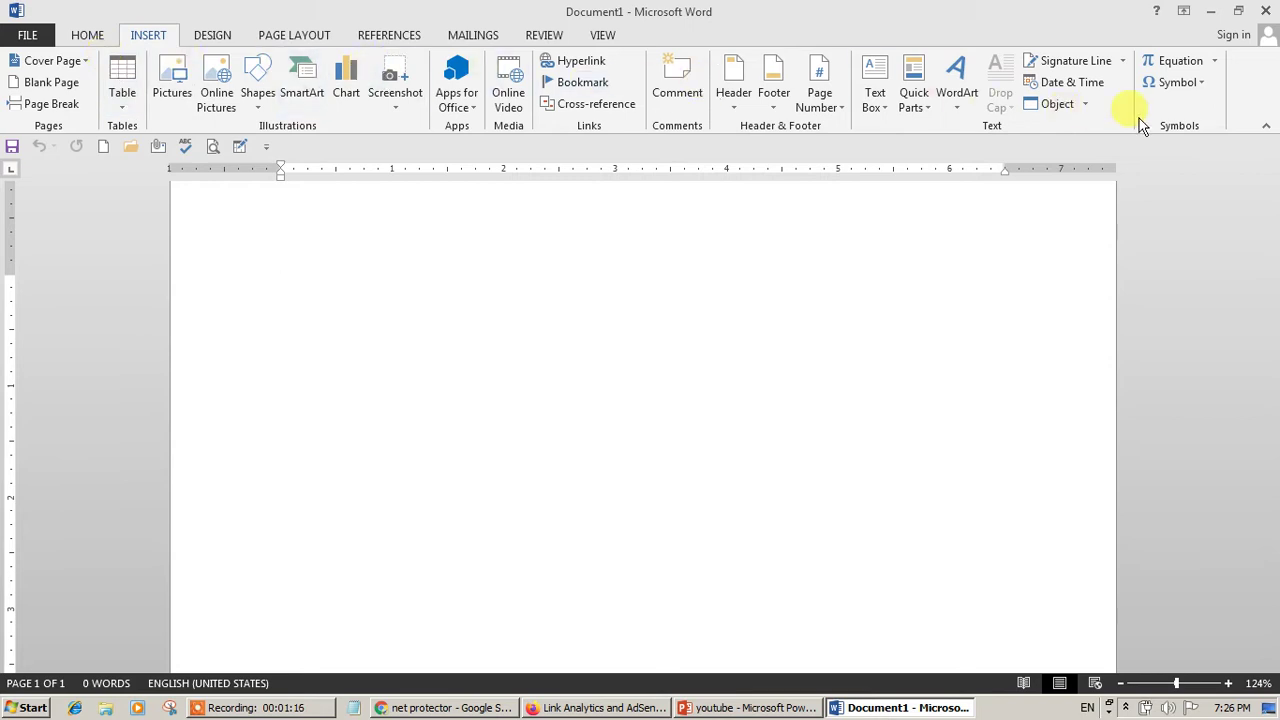
pyautogui.click(208, 39)
pyautogui.click(145, 35)
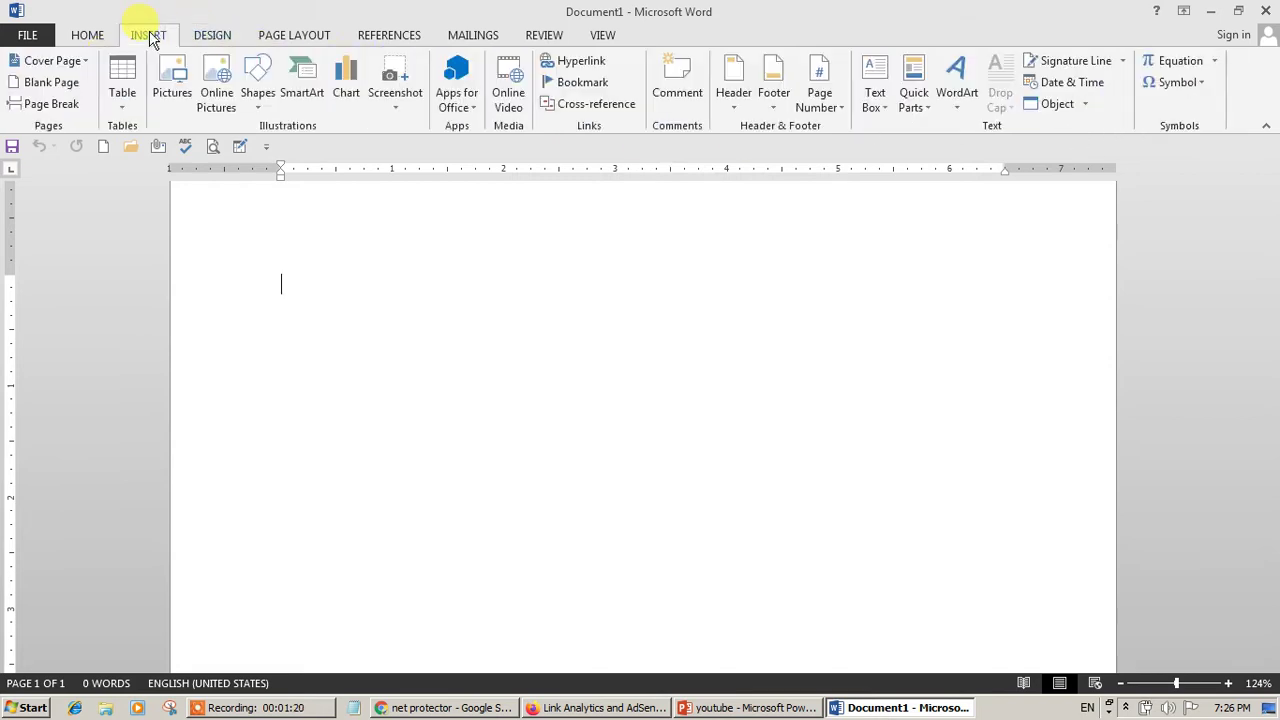
pyautogui.click(90, 36)
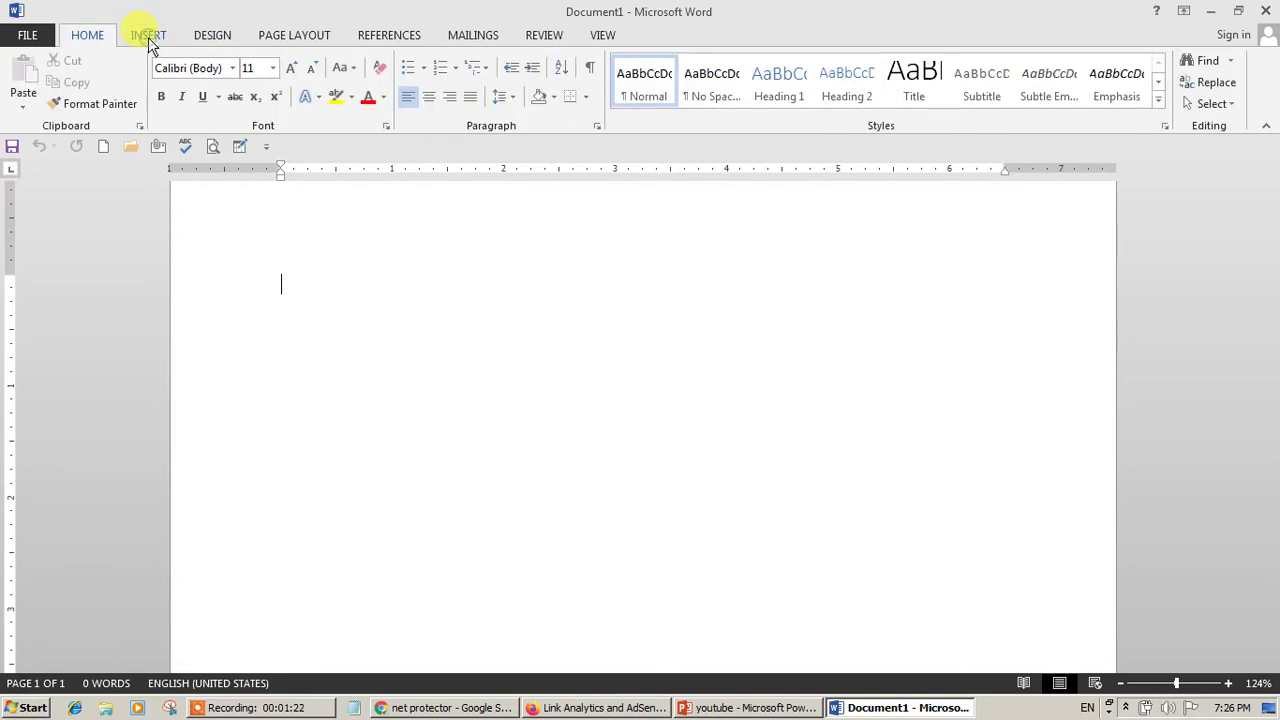
pyautogui.click(146, 35)
pyautogui.click(216, 38)
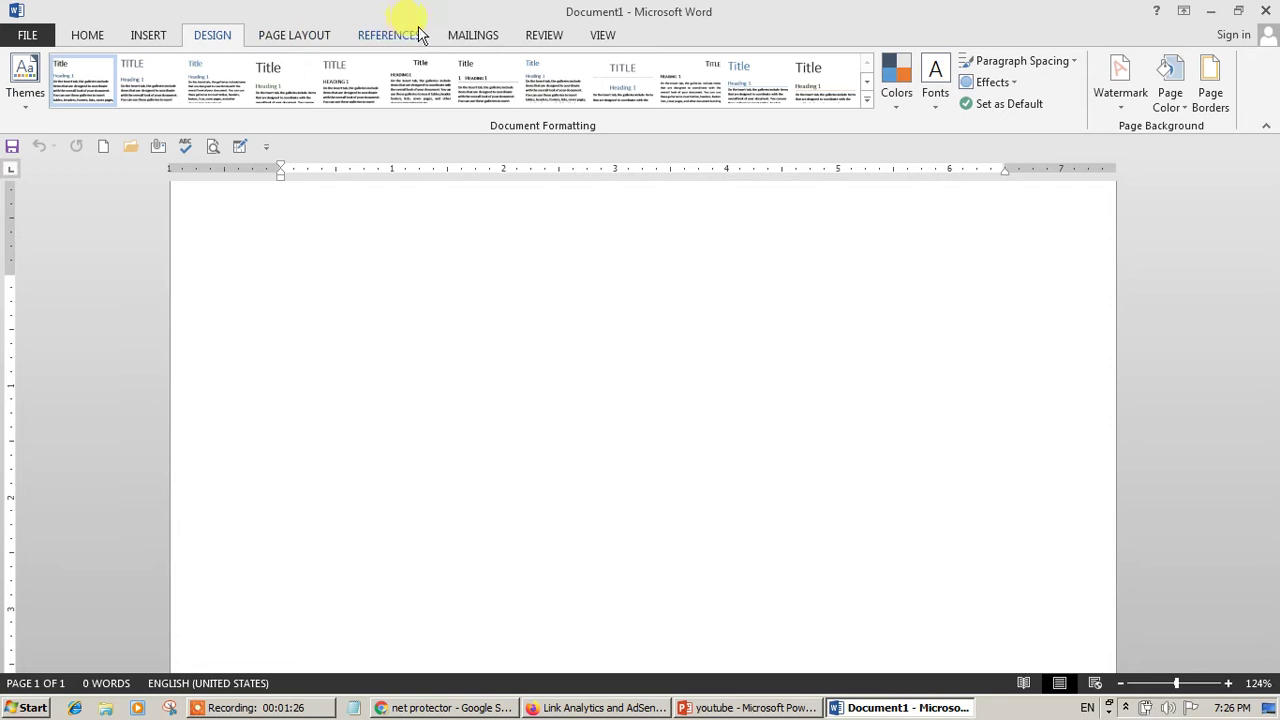
pyautogui.click(160, 37)
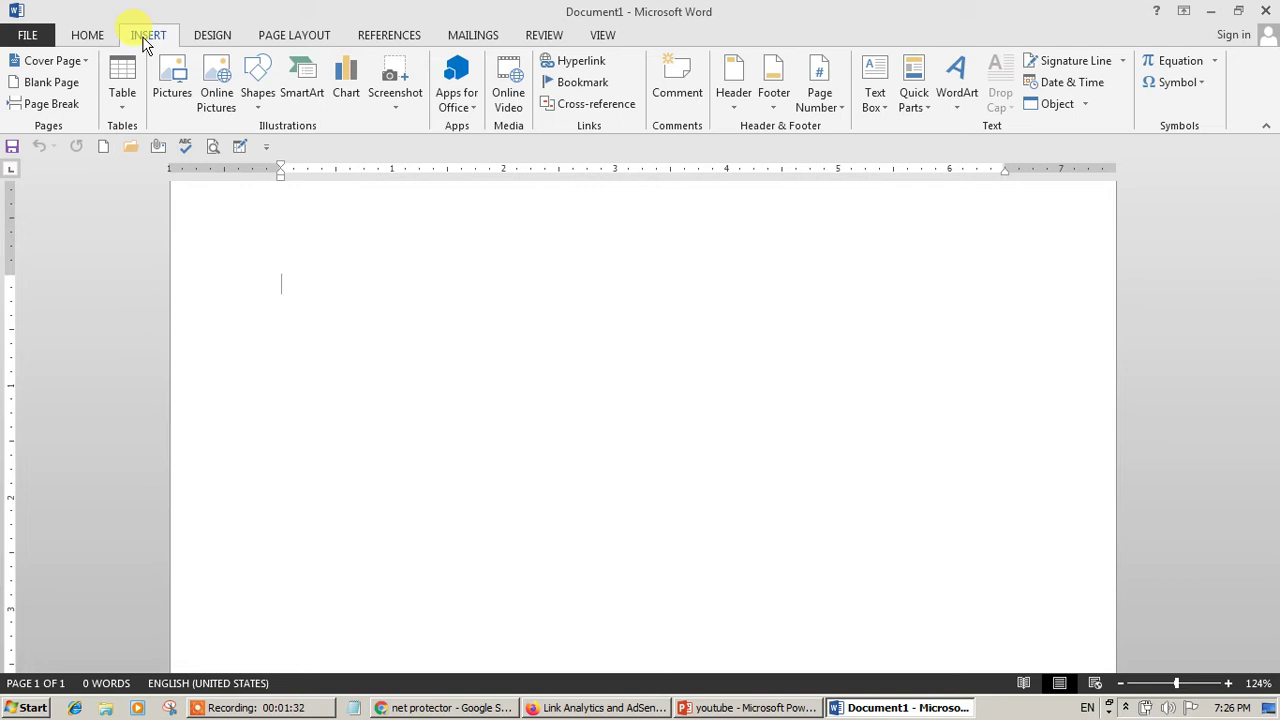
pyautogui.click(743, 708)
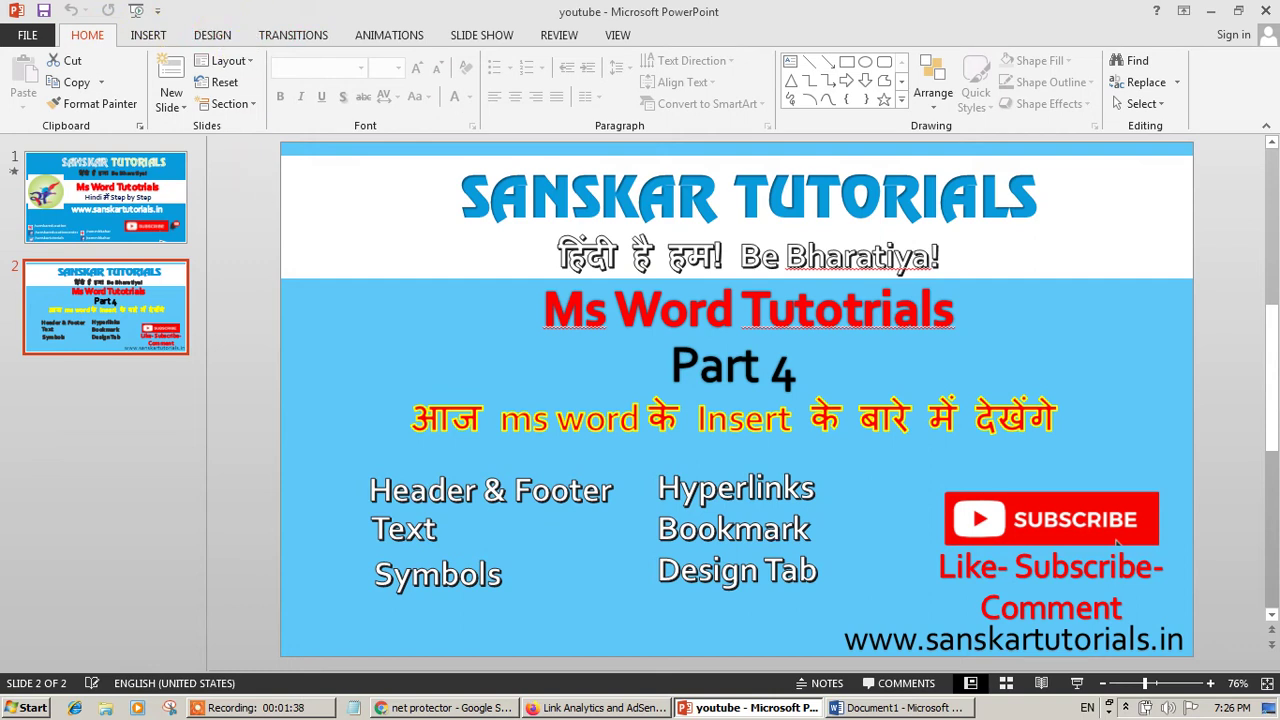
pyautogui.click(1211, 11)
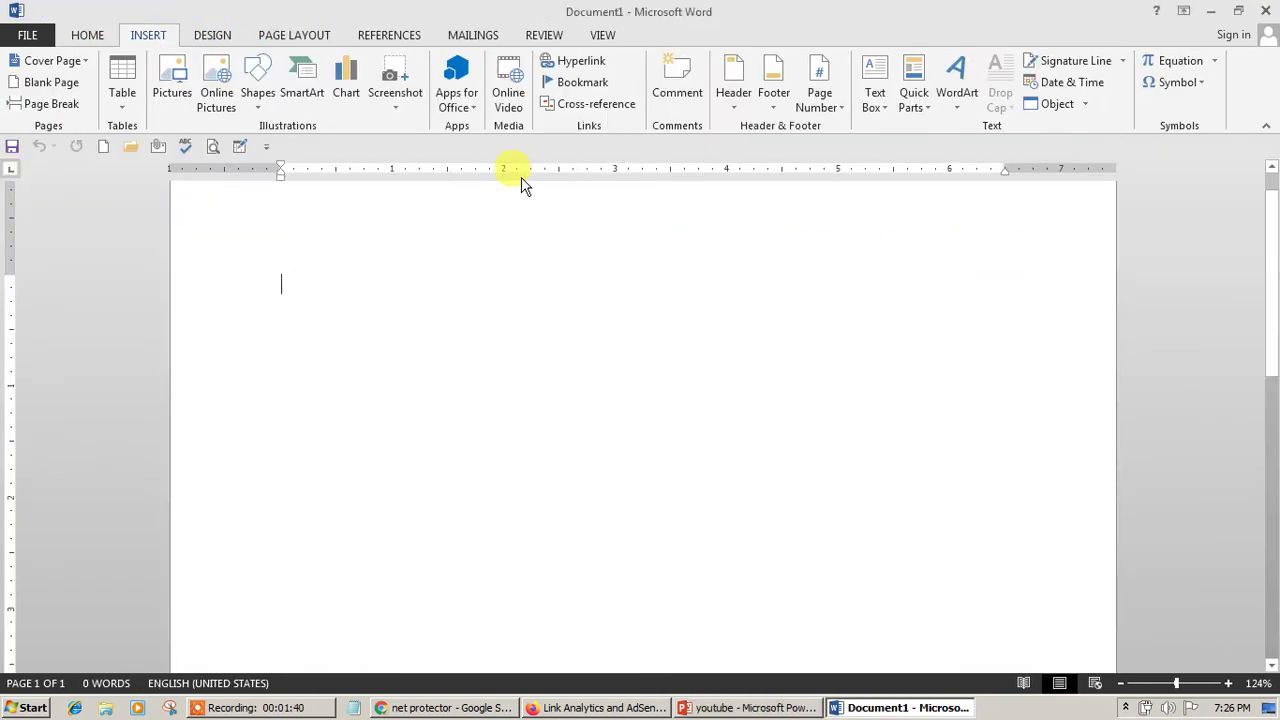
# Start Excel with a new blank workbook, maximize its window, and return to the Word document.
pyautogui.click(18, 708)
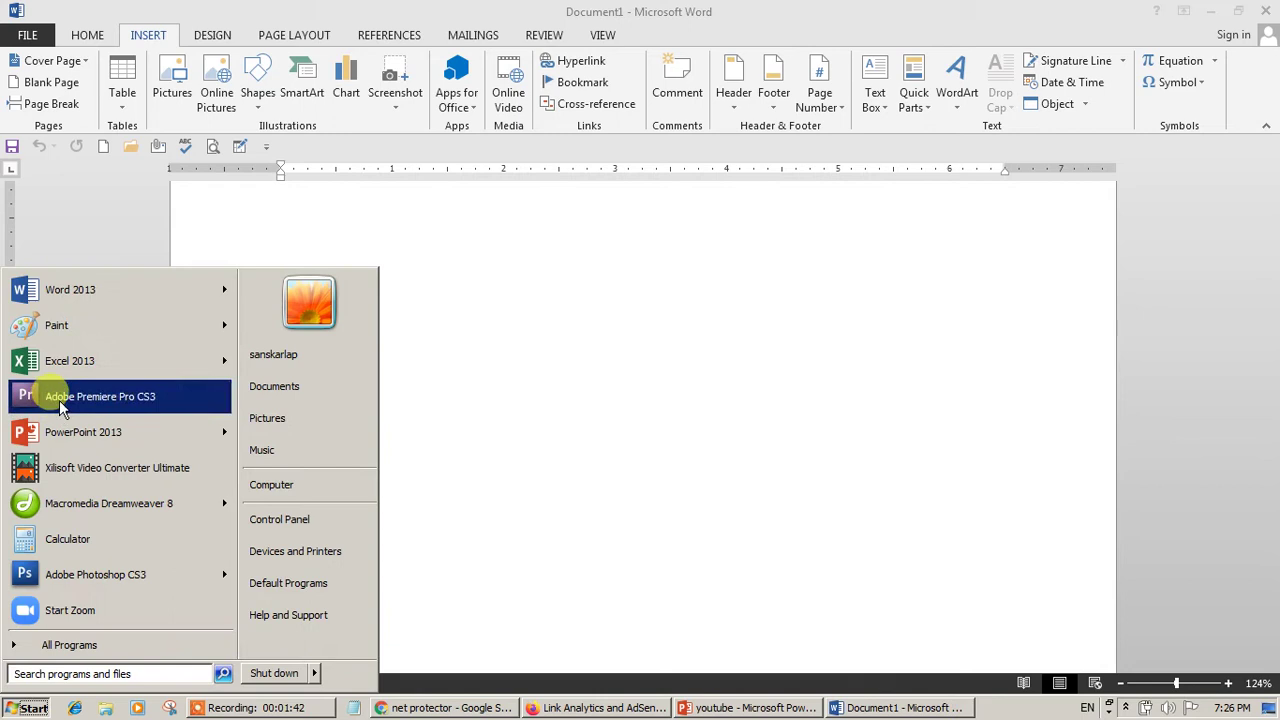
pyautogui.click(83, 365)
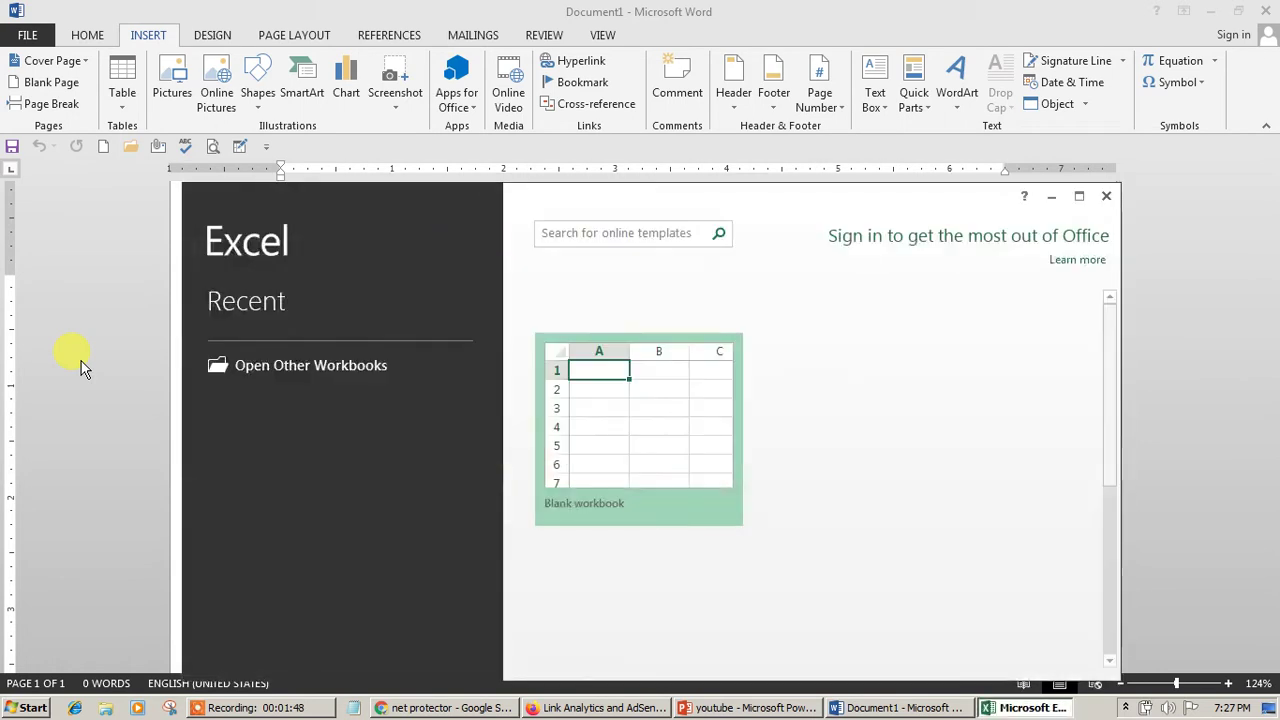
pyautogui.click(609, 481)
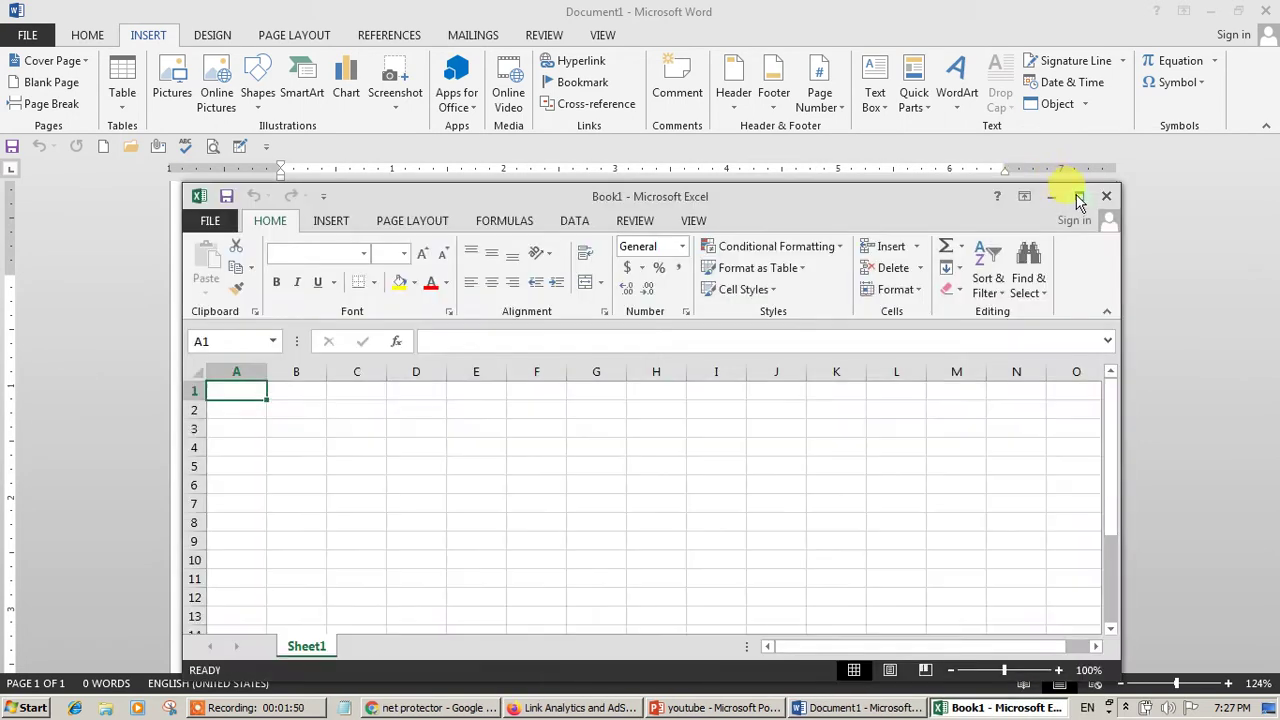
pyautogui.click(1078, 196)
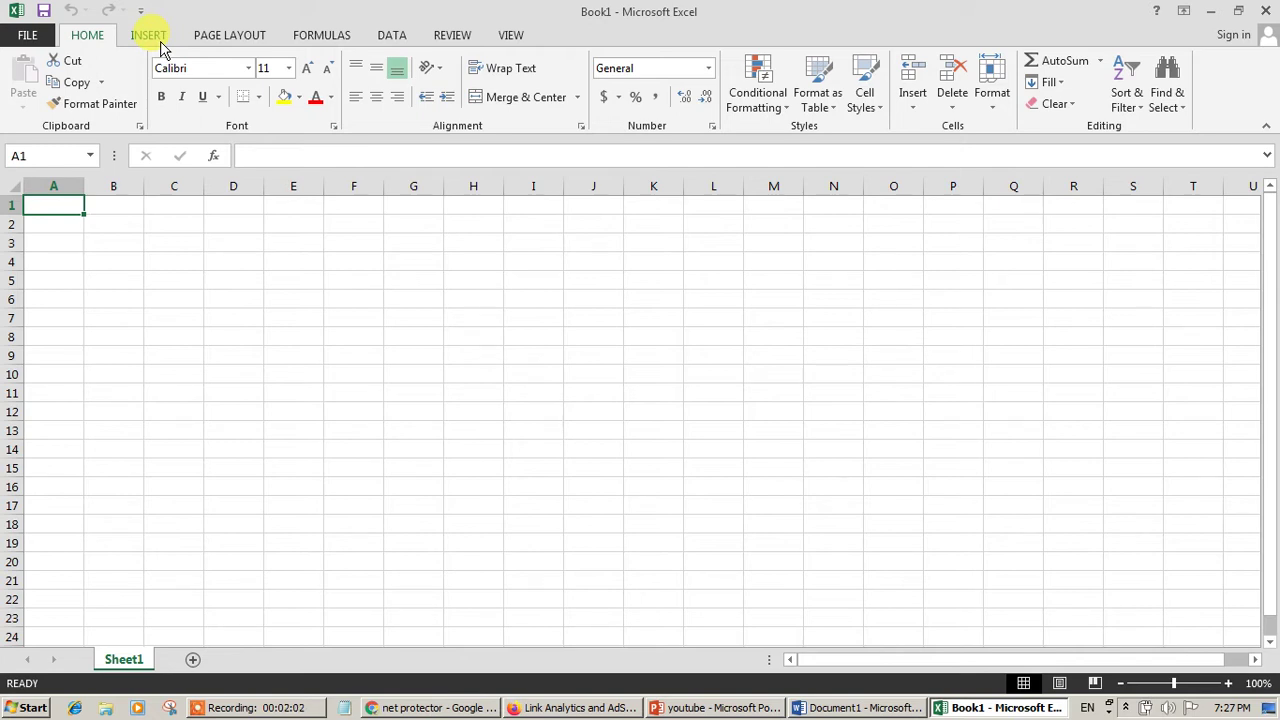
pyautogui.hotkey('alt', 'Tab')
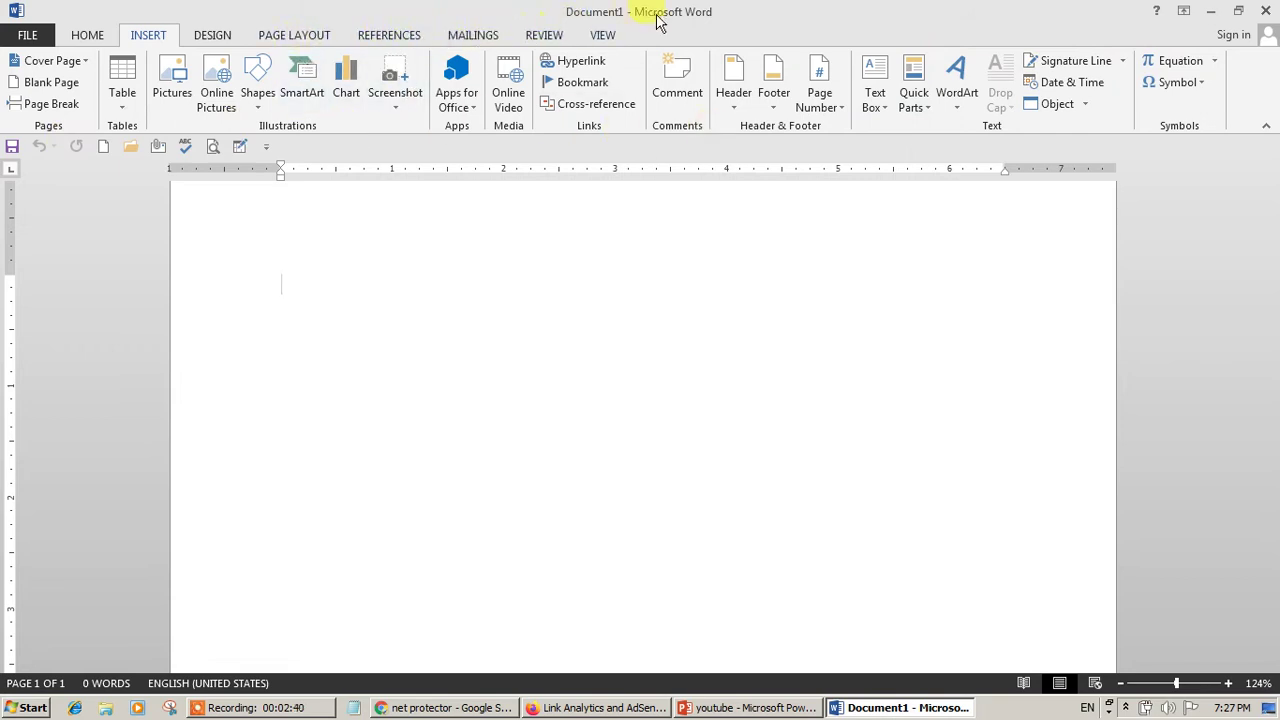
pyautogui.click(598, 38)
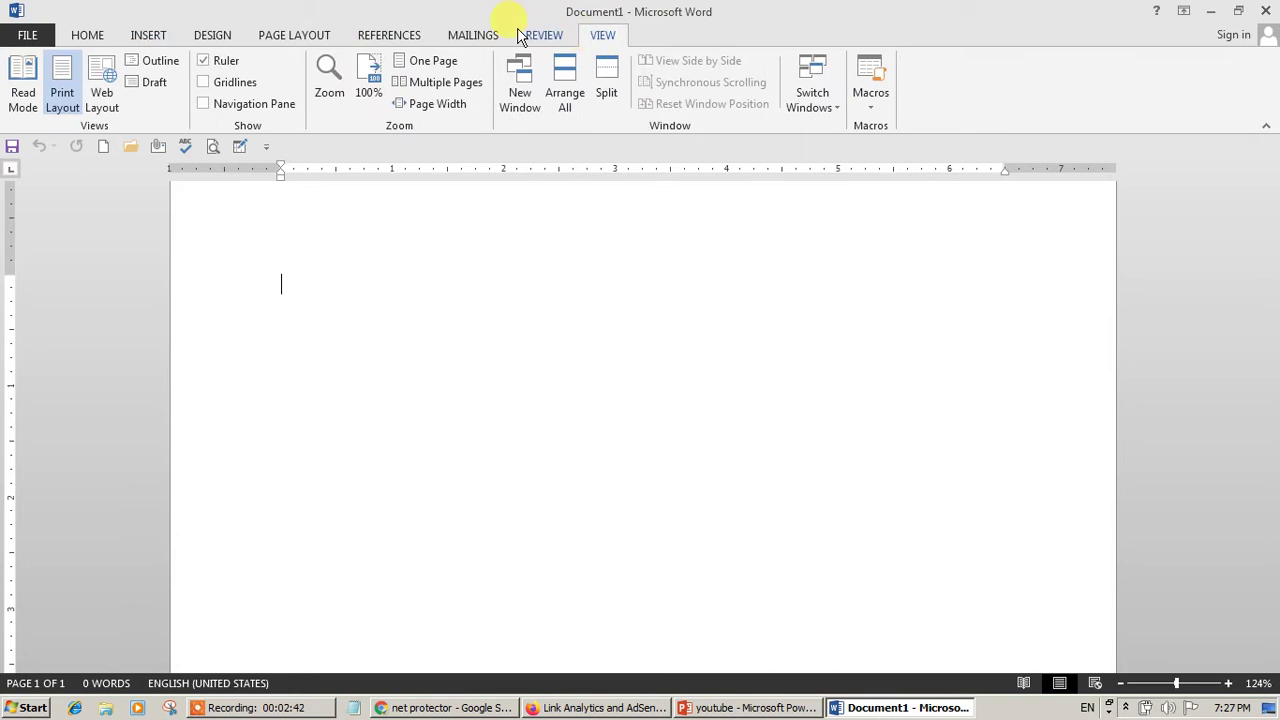
pyautogui.click(160, 38)
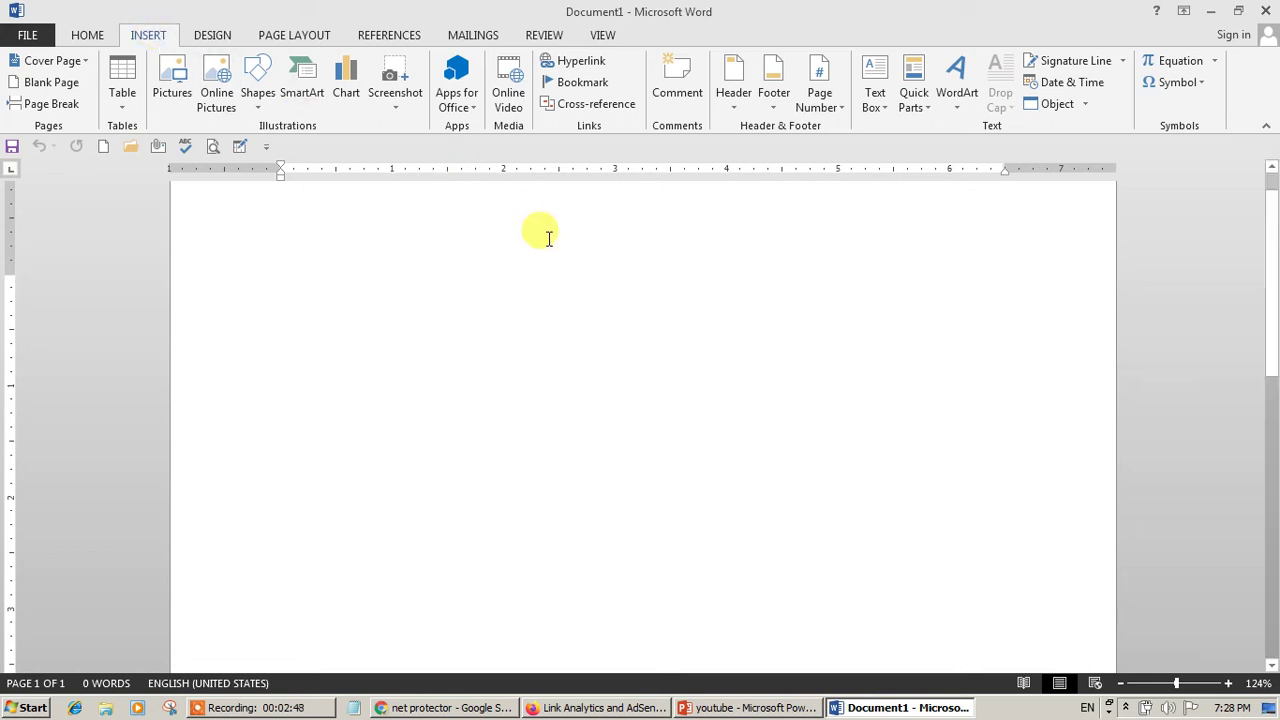
pyautogui.click(589, 65)
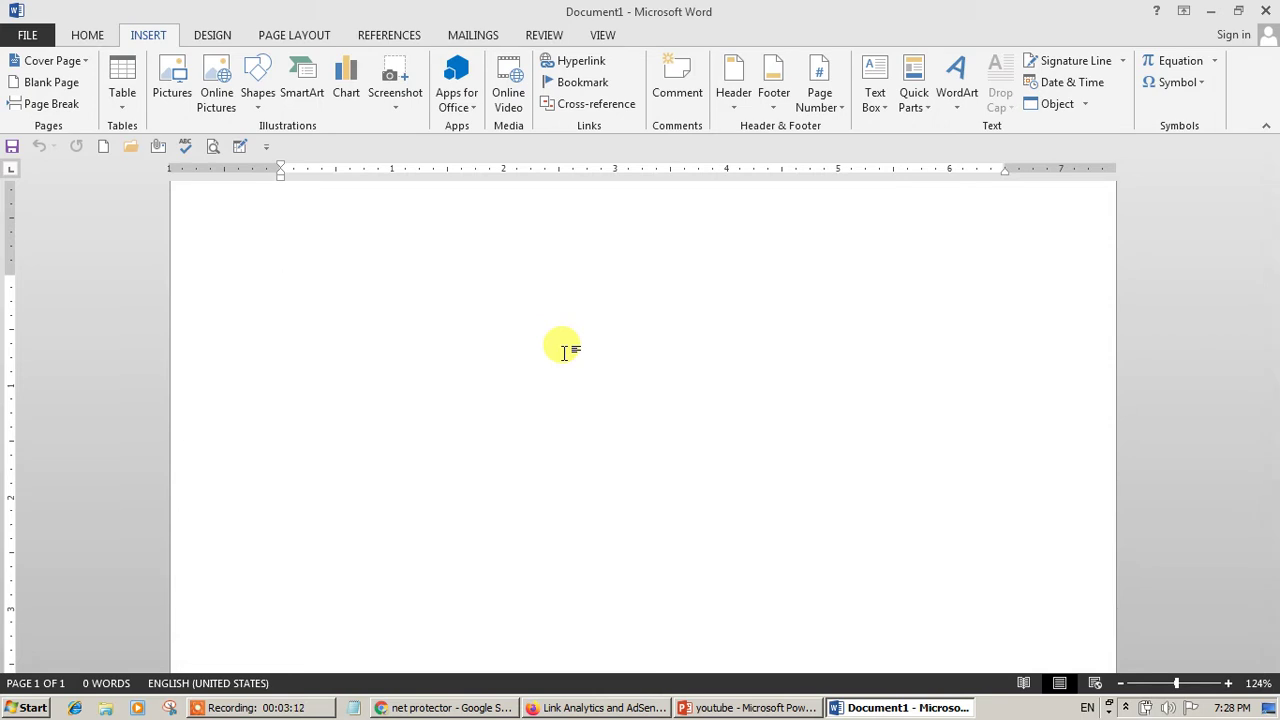
# Enter the website names Google, Yahoo, Youtube and facebook on four separate lines.
pyautogui.write('google')
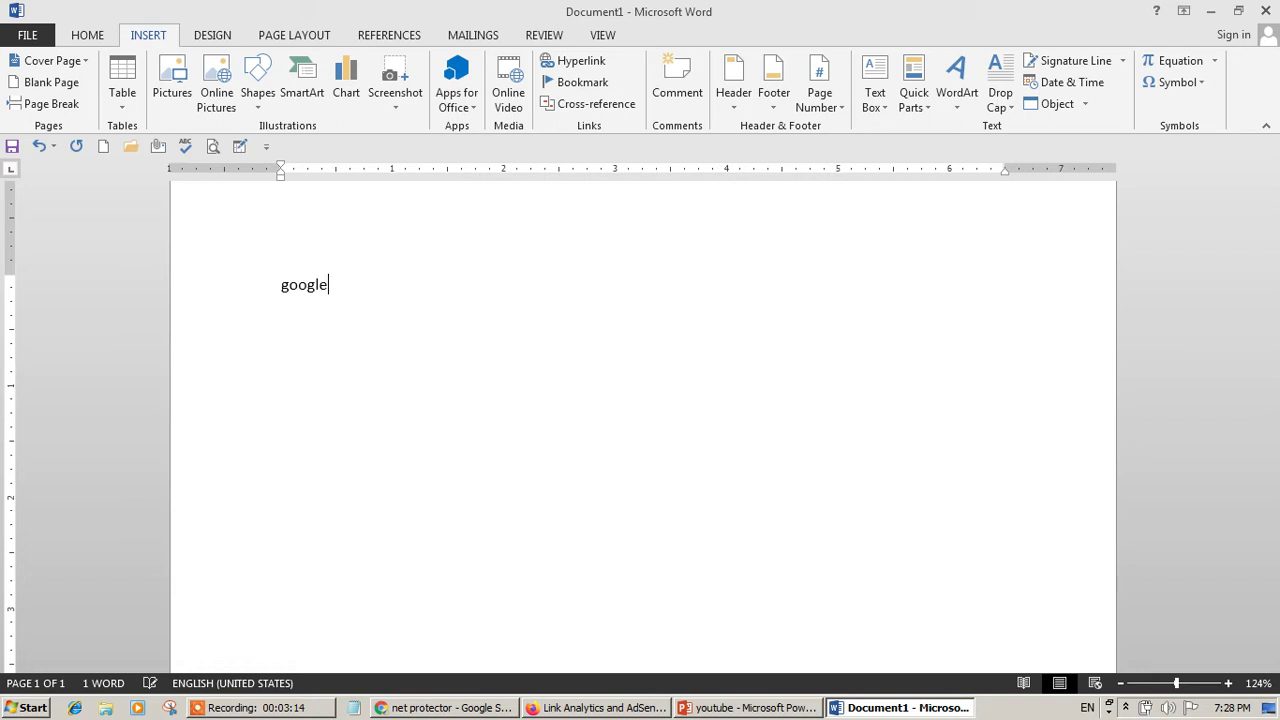
pyautogui.press('Return')
pyautogui.write('yahoo')
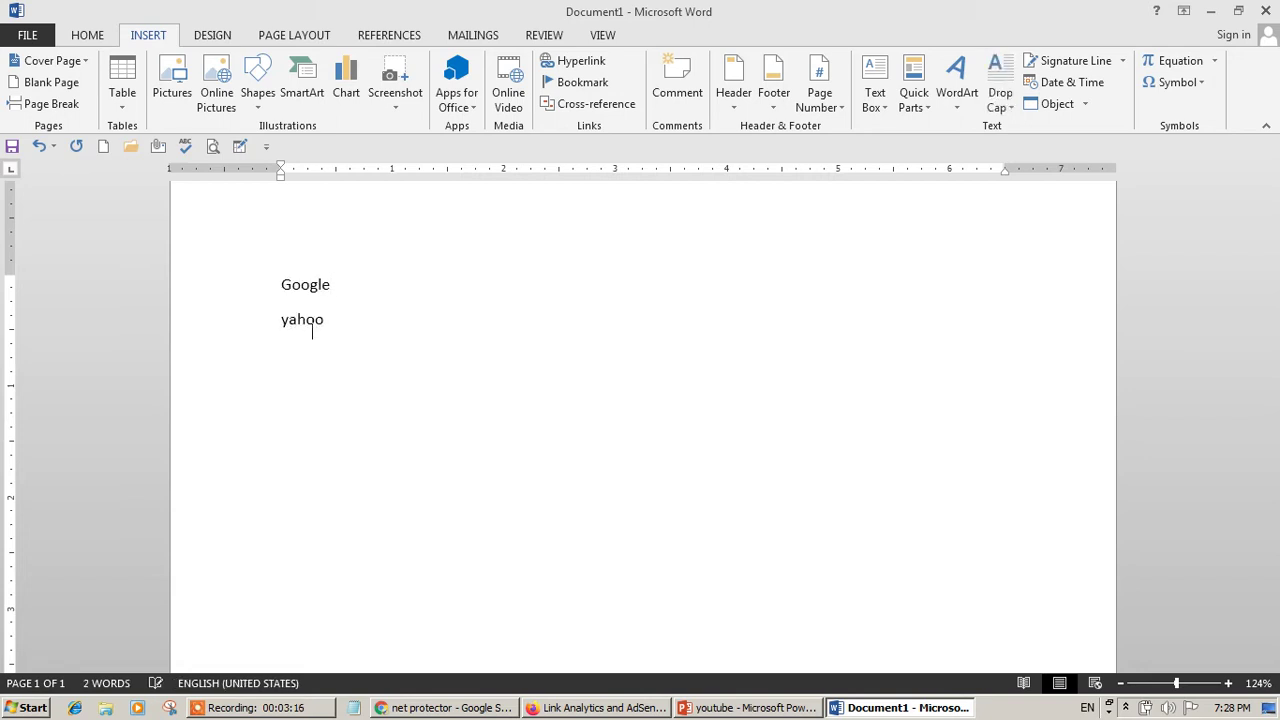
pyautogui.press('Return')
pyautogui.write('youtube')
pyautogui.press('Return')
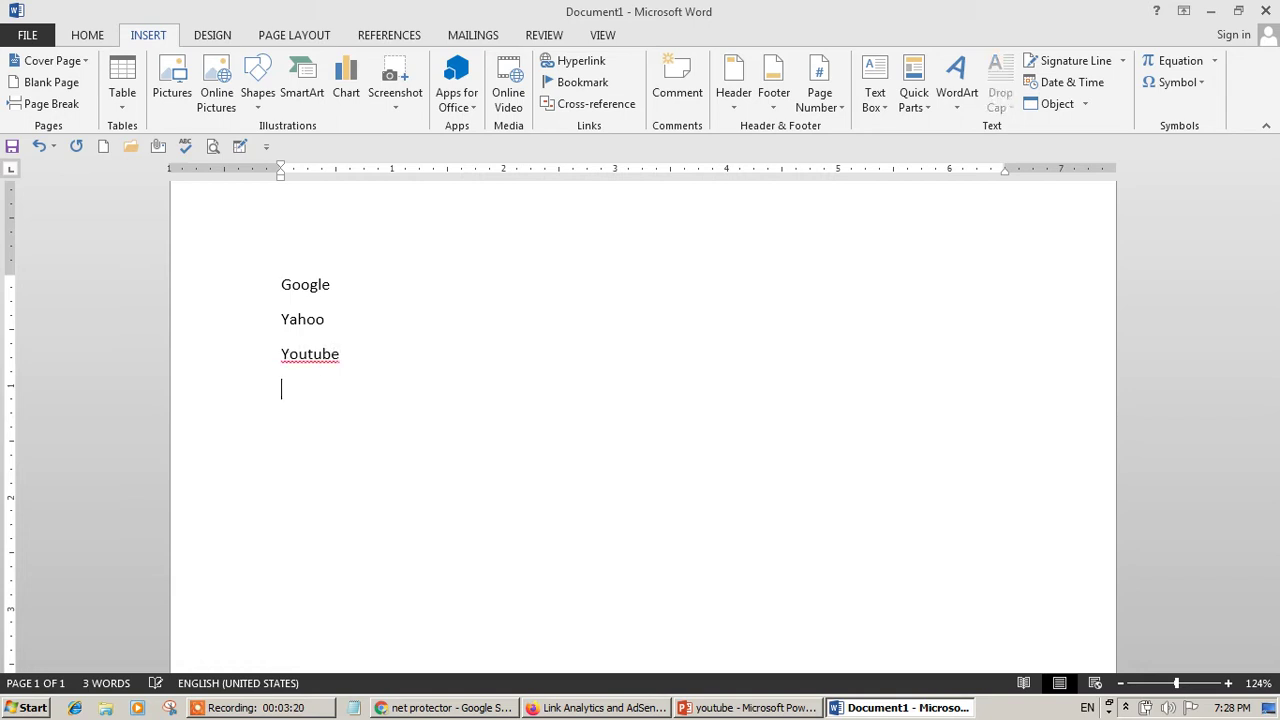
pyautogui.write('facebook')
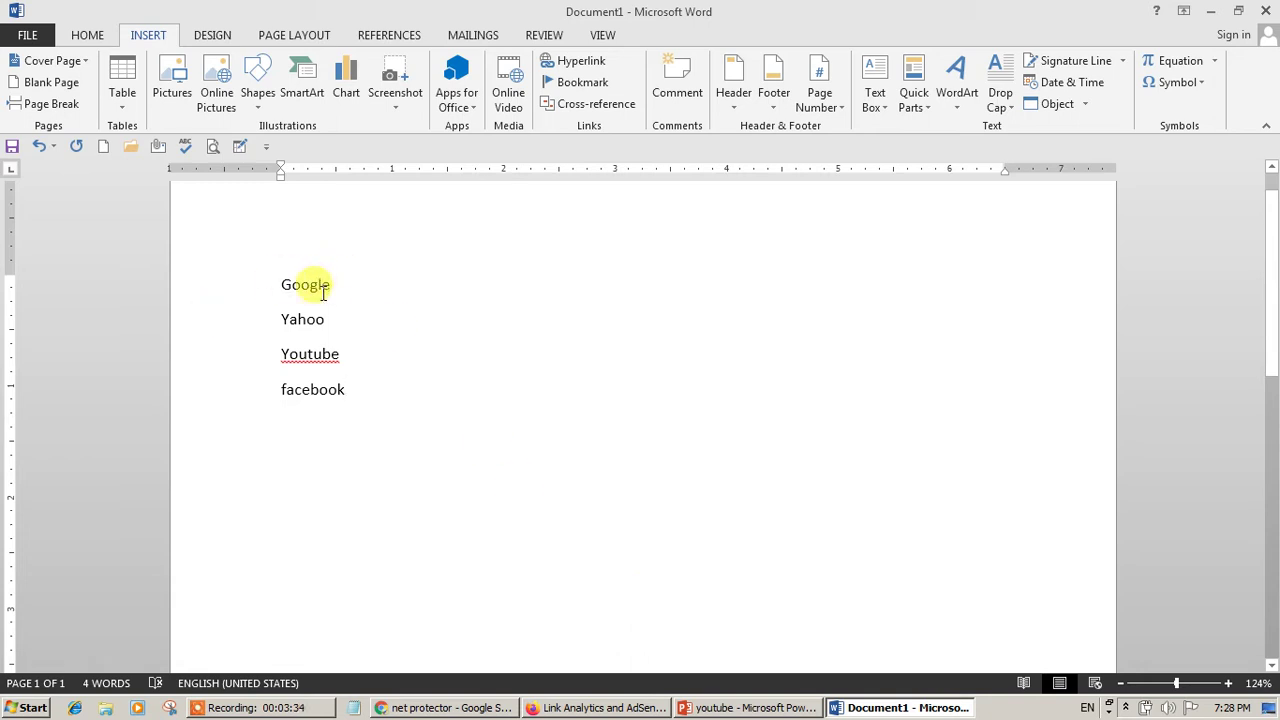
# Add the heading line "Important website" above the Google line.
pyautogui.click(283, 285)
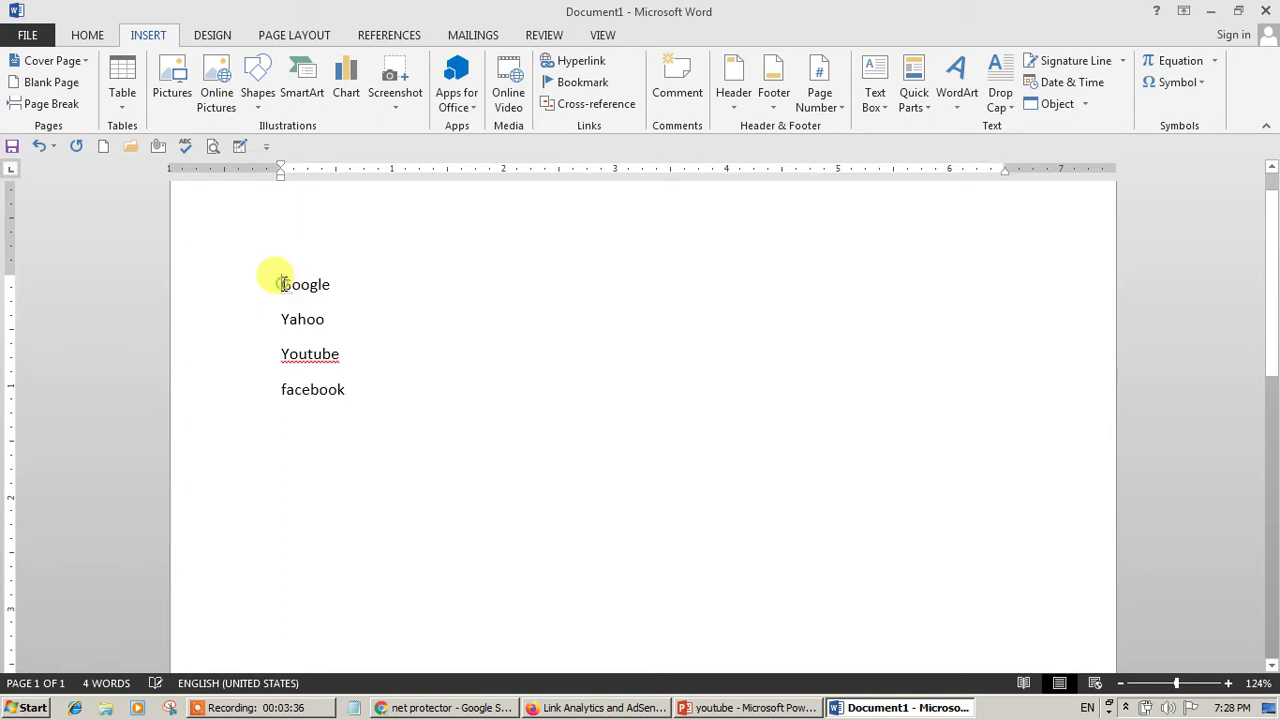
pyautogui.press('Return')
pyautogui.press('Up')
pyautogui.write('IMp')
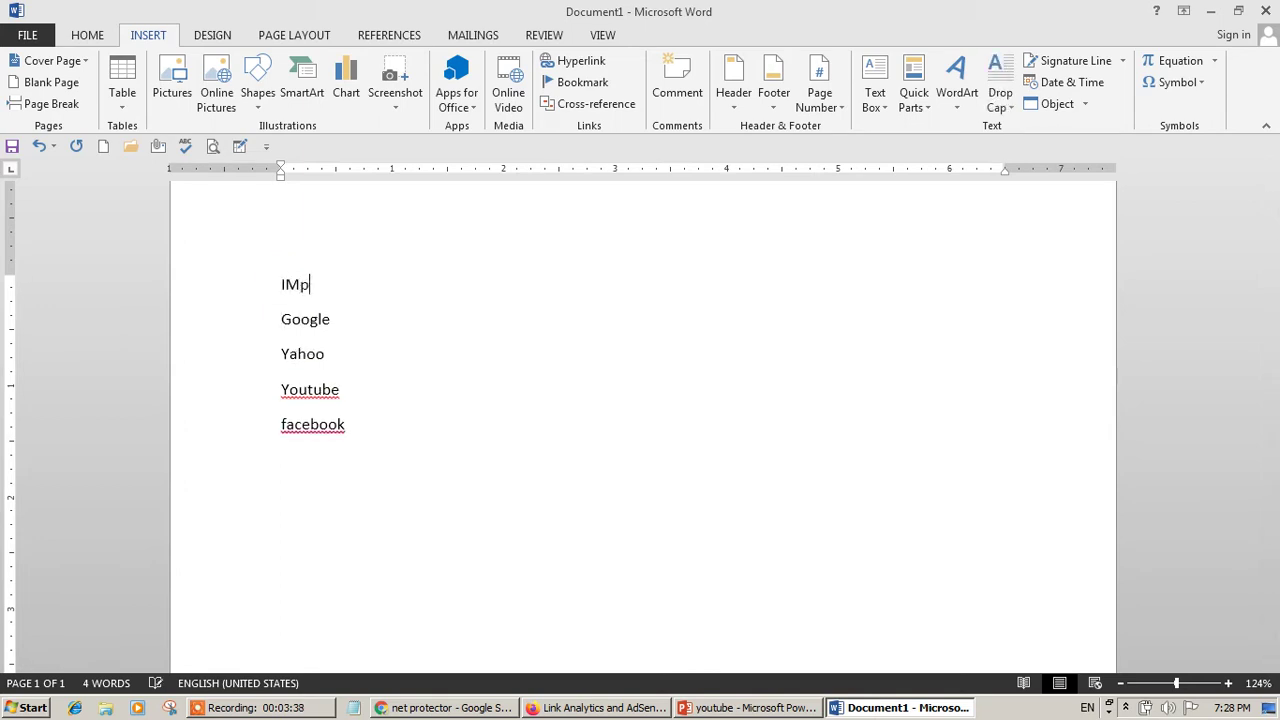
pyautogui.write('ort')
pyautogui.press('BackSpace')
pyautogui.press('BackSpace')
pyautogui.press('BackSpace')
pyautogui.press('BackSpace')
pyautogui.press('BackSpace')
pyautogui.write('mportant website')
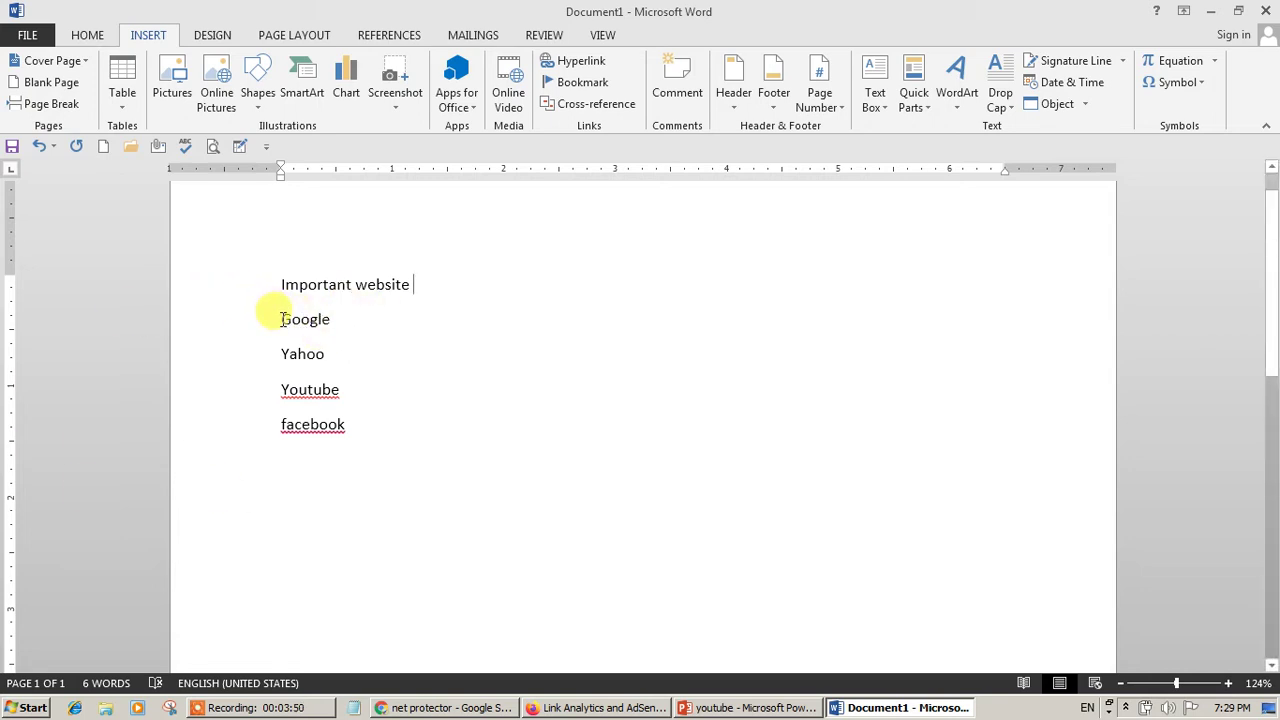
# Select the whole Google line and start inserting a hyperlink for it.
pyautogui.click(282, 319)
pyautogui.hotkey('shift', 'Right')
pyautogui.hotkey('shift', 'Right')
pyautogui.hotkey('shift', 'Right')
pyautogui.hotkey('shift', 'Right')
pyautogui.hotkey('shift', 'Right')
pyautogui.hotkey('shift', 'Right')
pyautogui.hotkey('shift', 'Right')
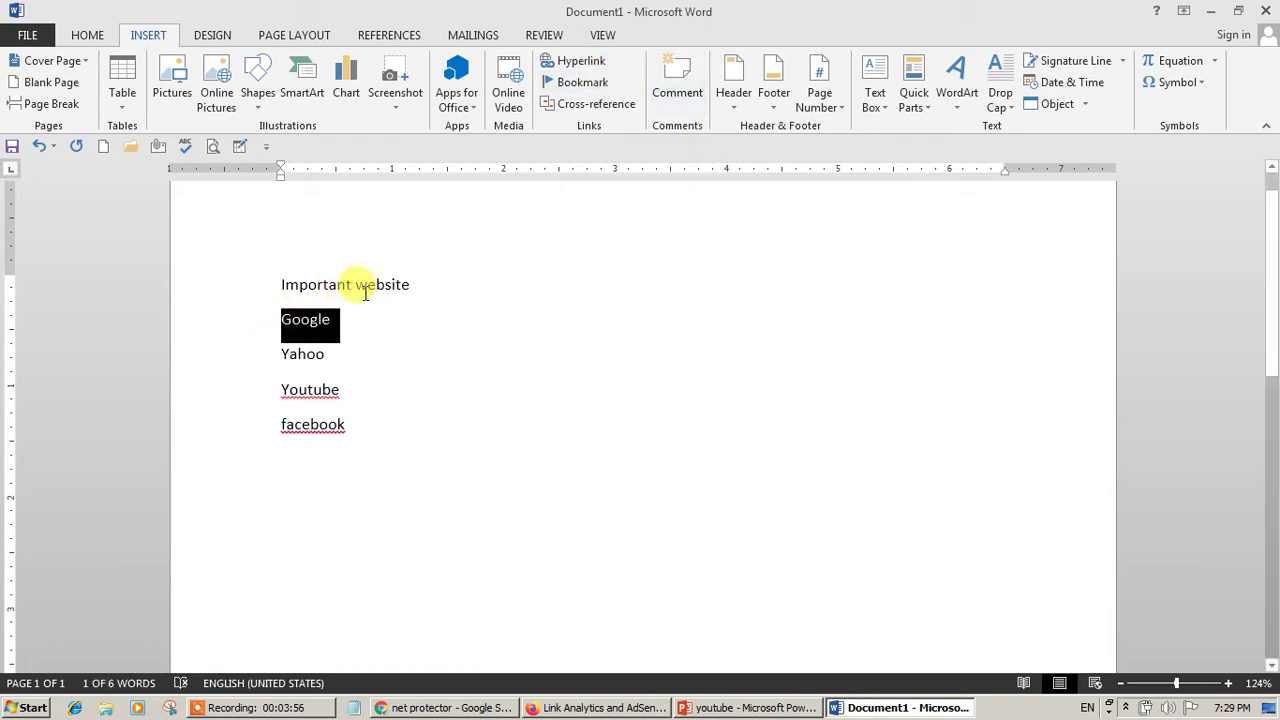
pyautogui.click(588, 61)
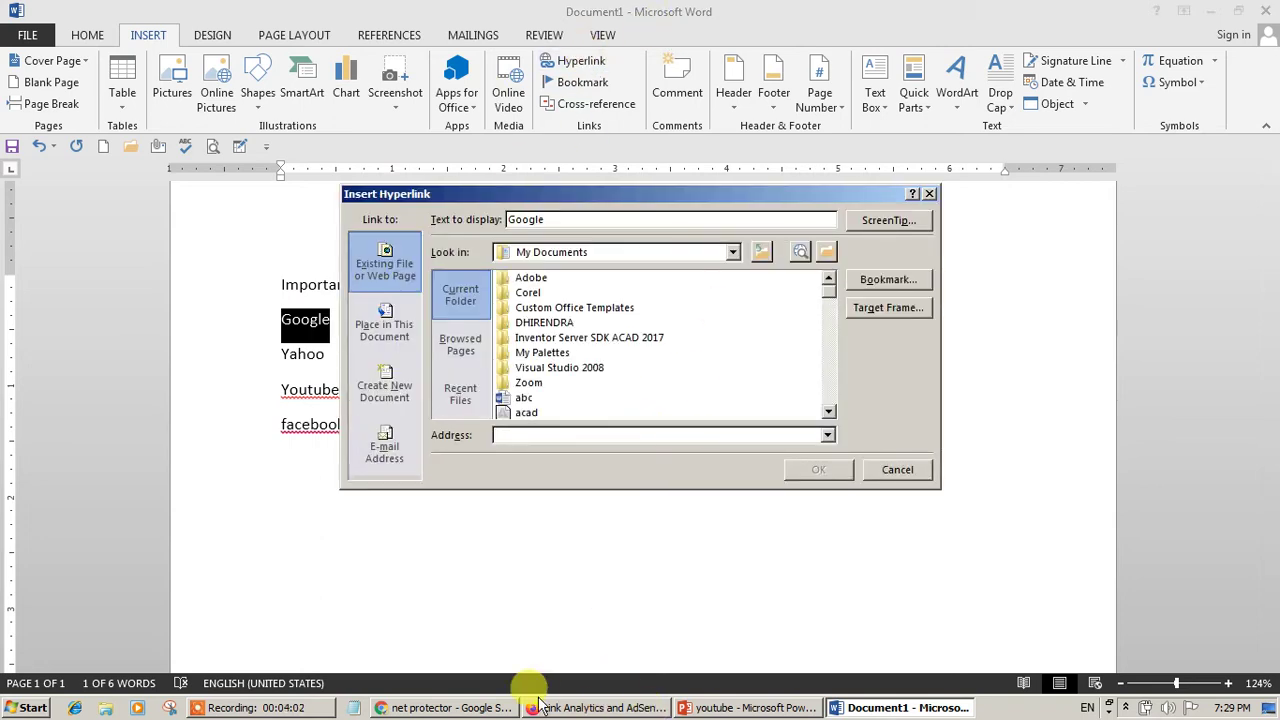
# Switch to Chrome, load google.com in a new tab and copy the page's address.
pyautogui.click(458, 708)
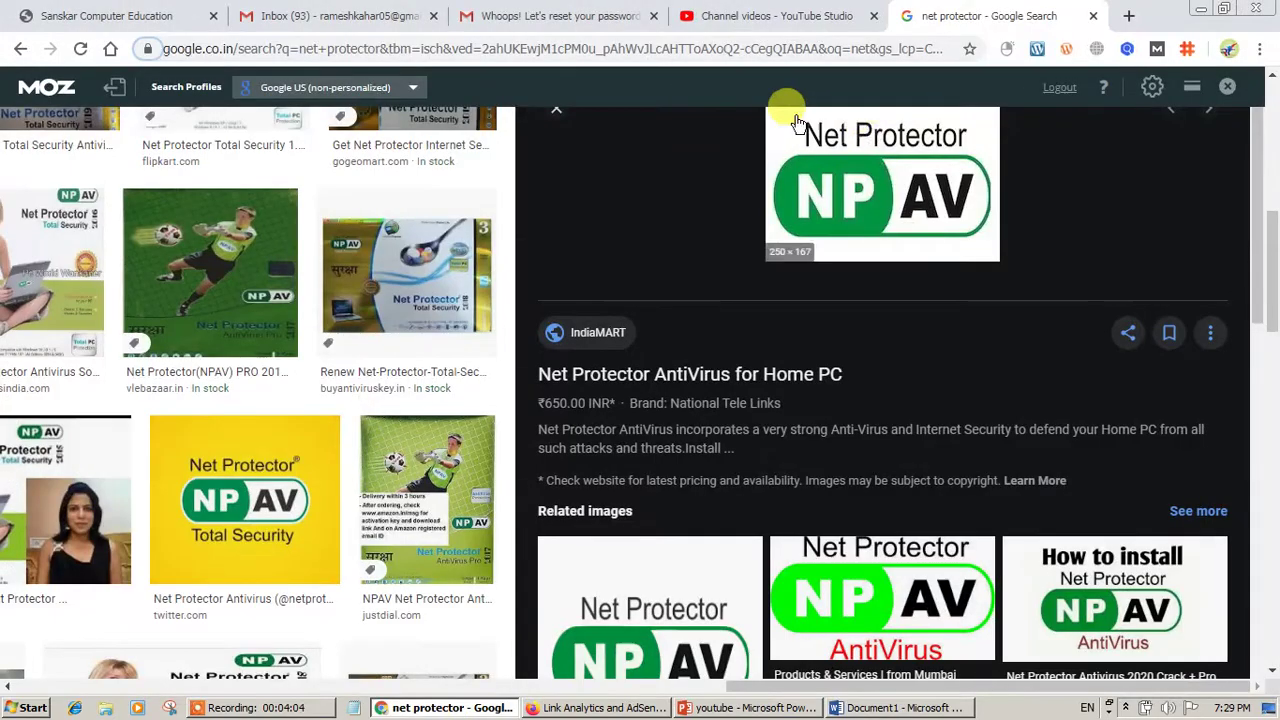
pyautogui.click(1131, 18)
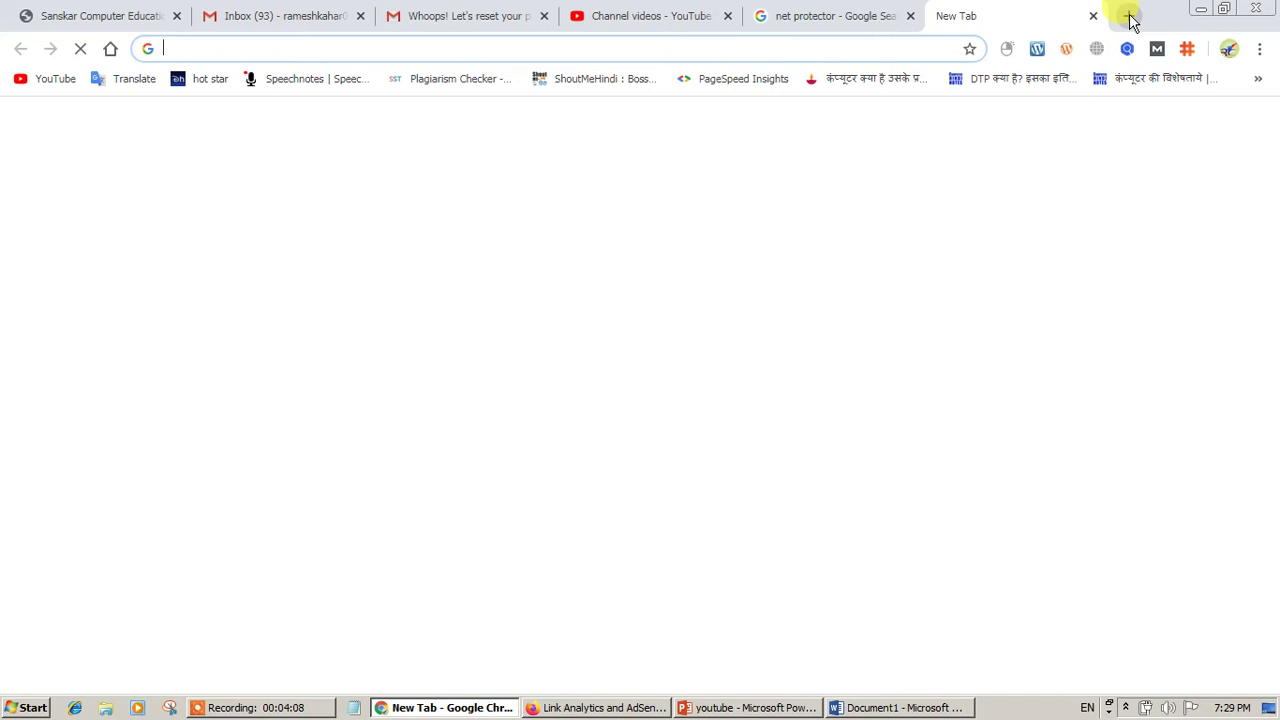
pyautogui.write('go')
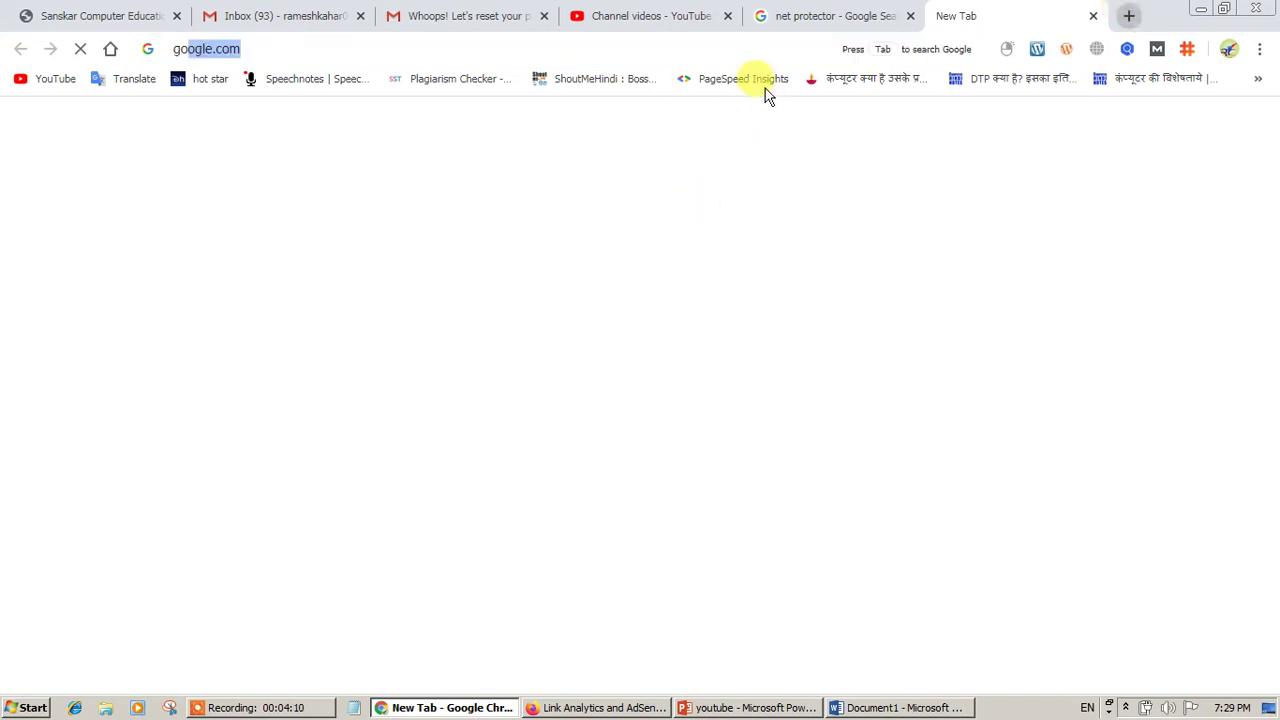
pyautogui.click(765, 88)
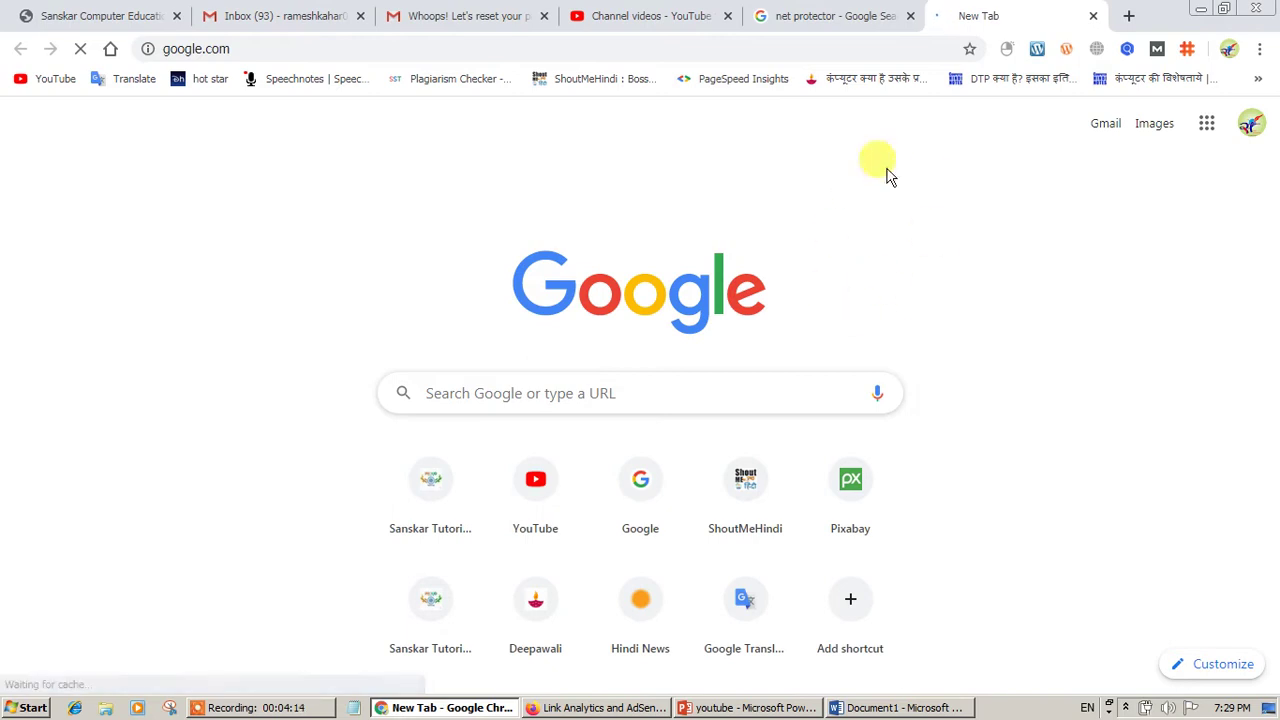
pyautogui.click(207, 50)
pyautogui.hotkey('ctrl', 'c')
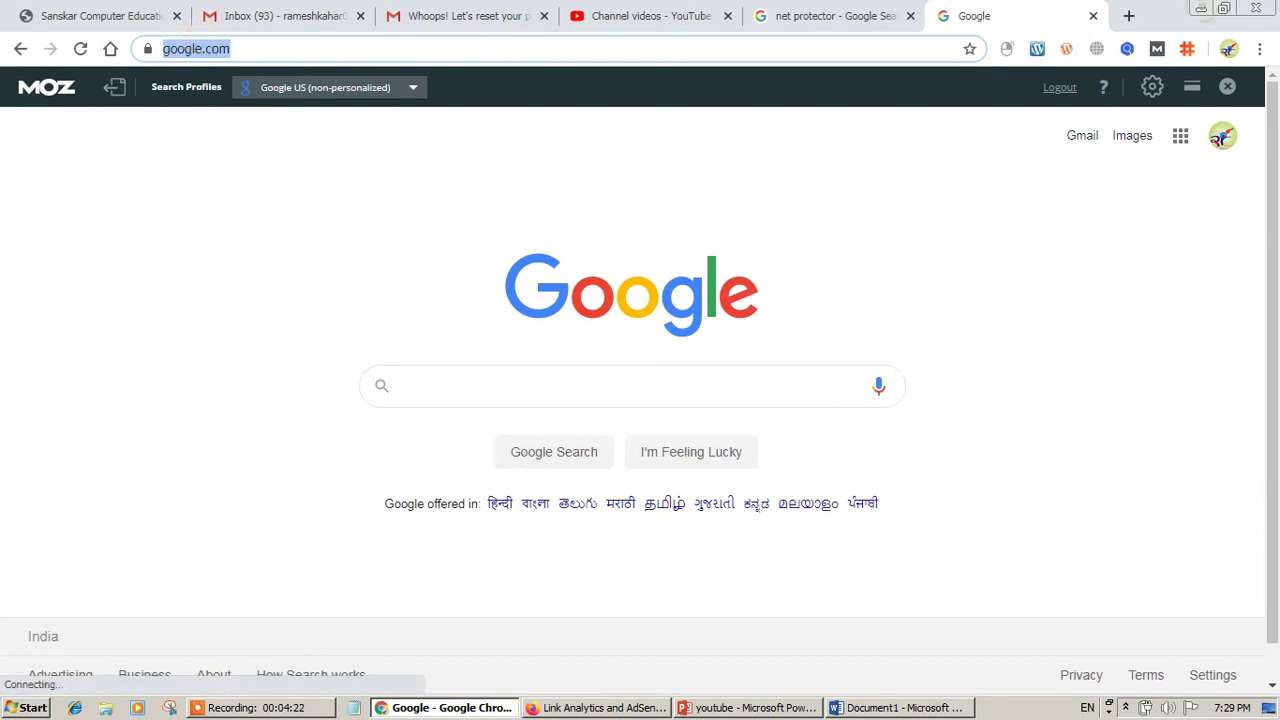
pyautogui.hotkey('alt', 'Tab')
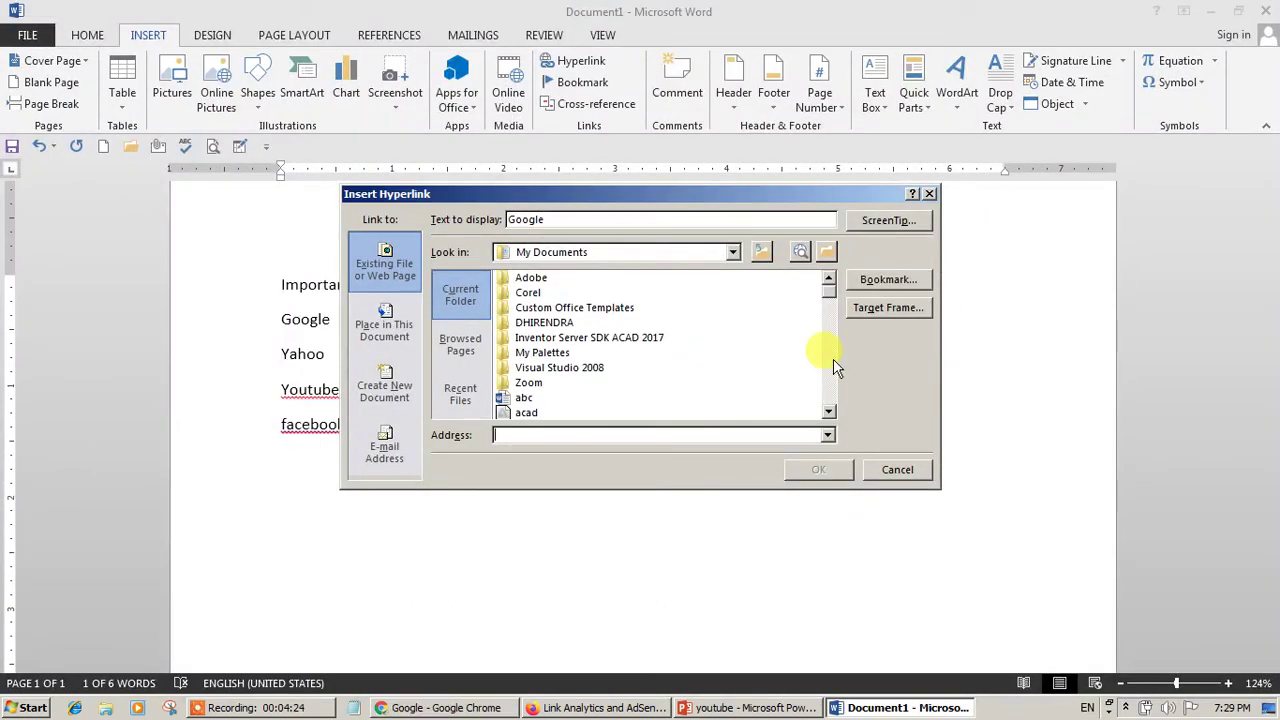
pyautogui.hotkey('ctrl', 'v')
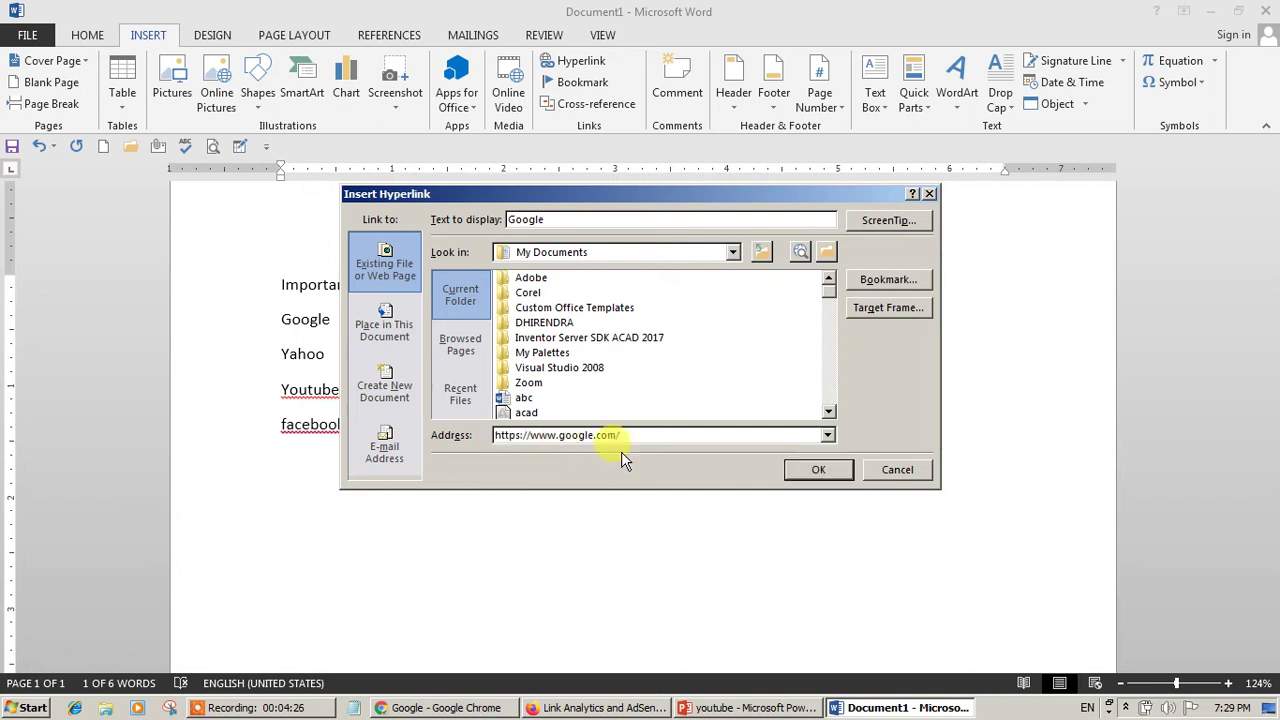
pyautogui.click(831, 472)
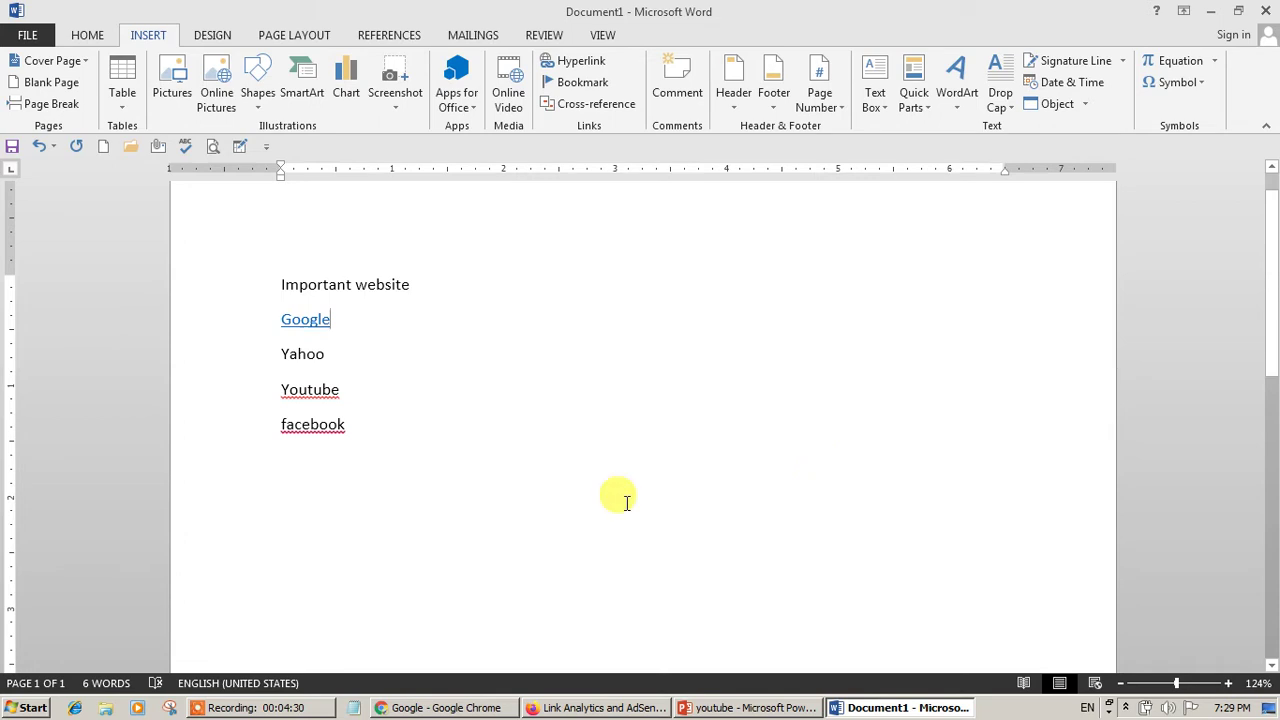
# Start a hyperlink for the Yahoo line, and in Chrome search for yahoo, open the Yahoo India page and copy its address.
pyautogui.doubleClick(298, 357)
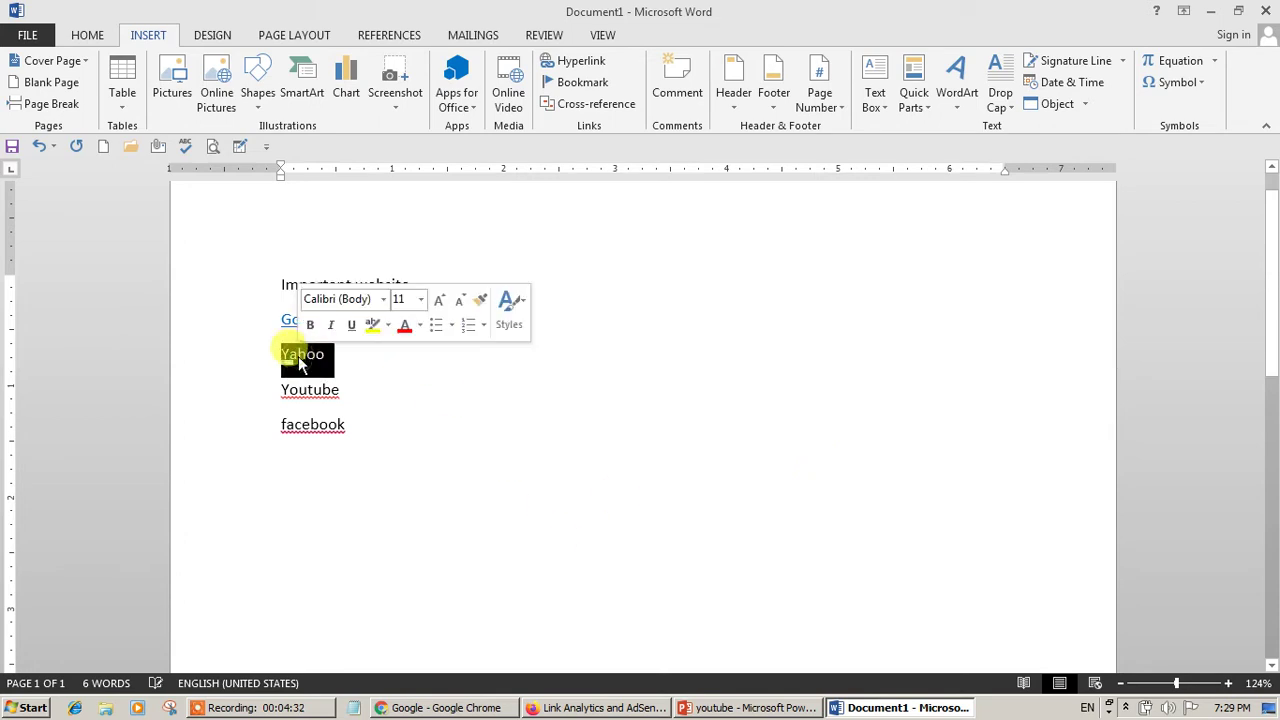
pyautogui.click(598, 62)
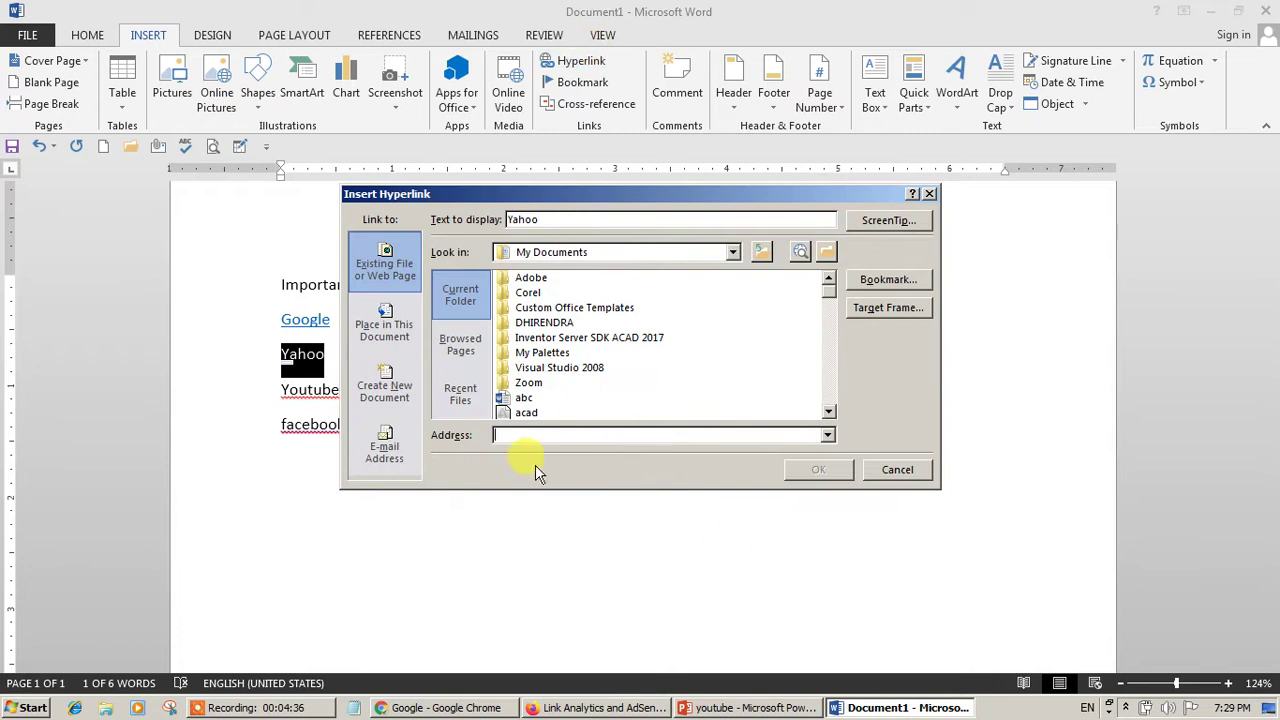
pyautogui.click(385, 705)
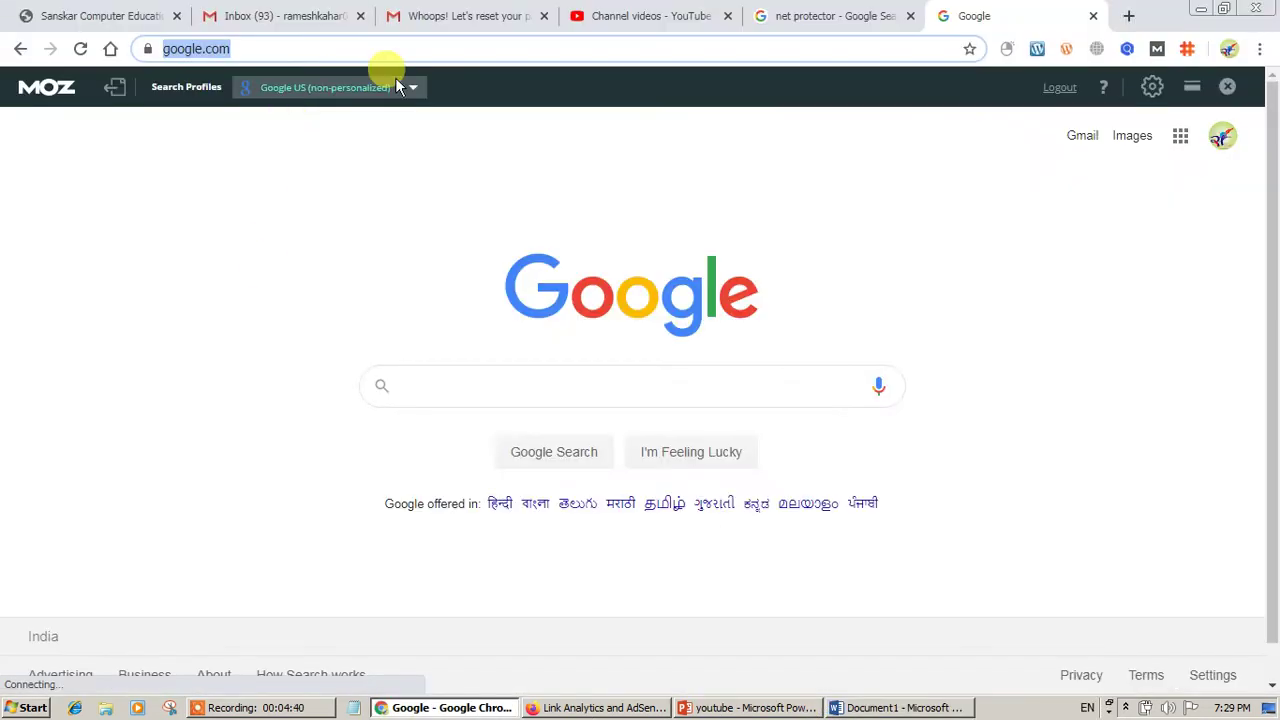
pyautogui.write('yahoo')
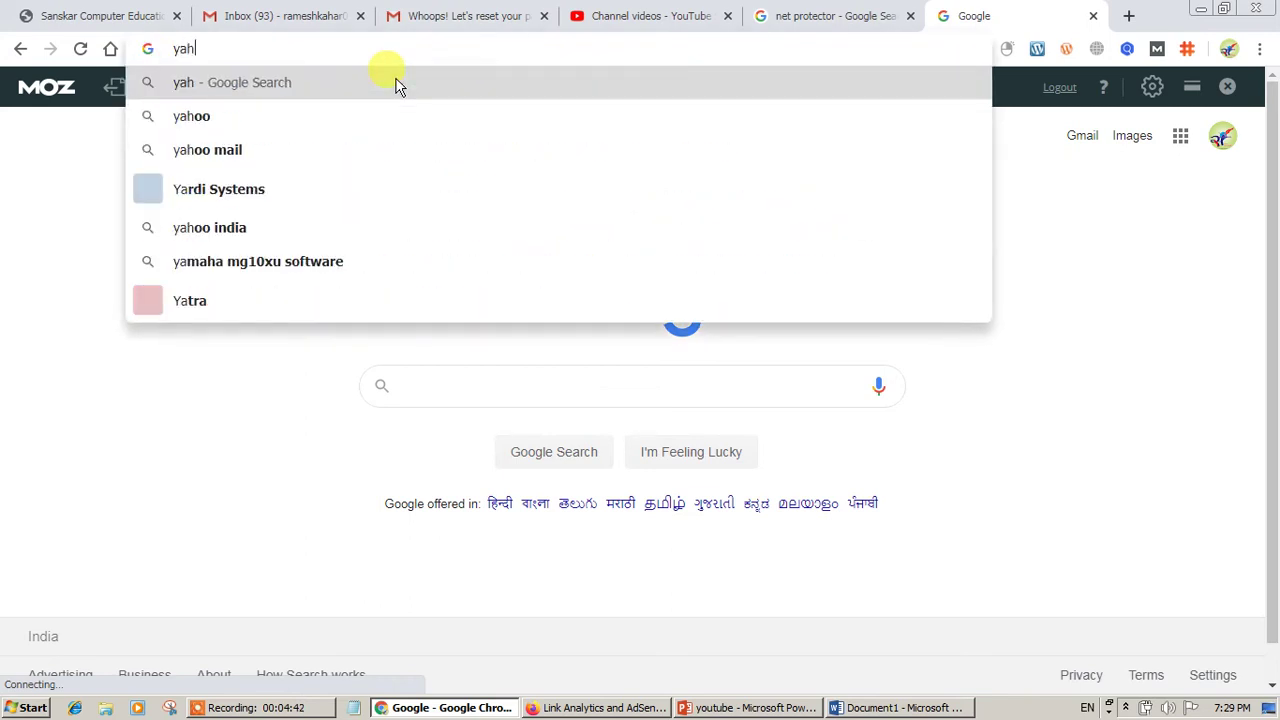
pyautogui.press('Return')
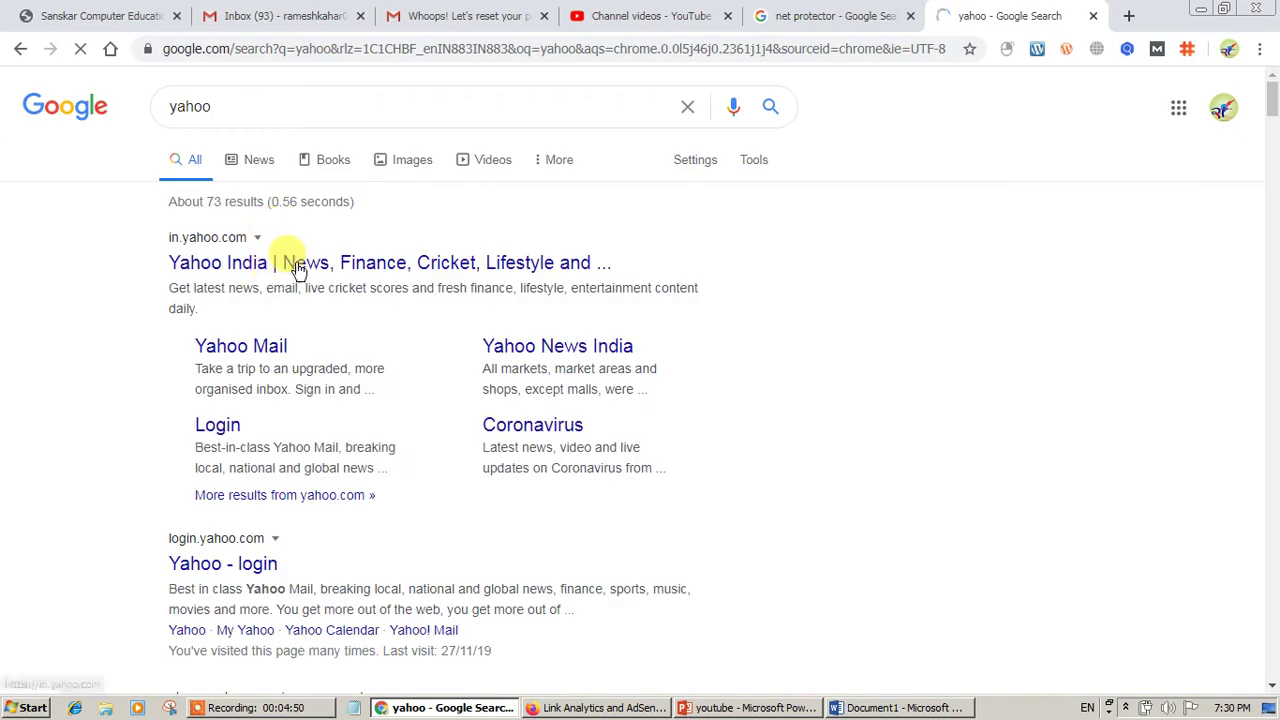
pyautogui.click(296, 264)
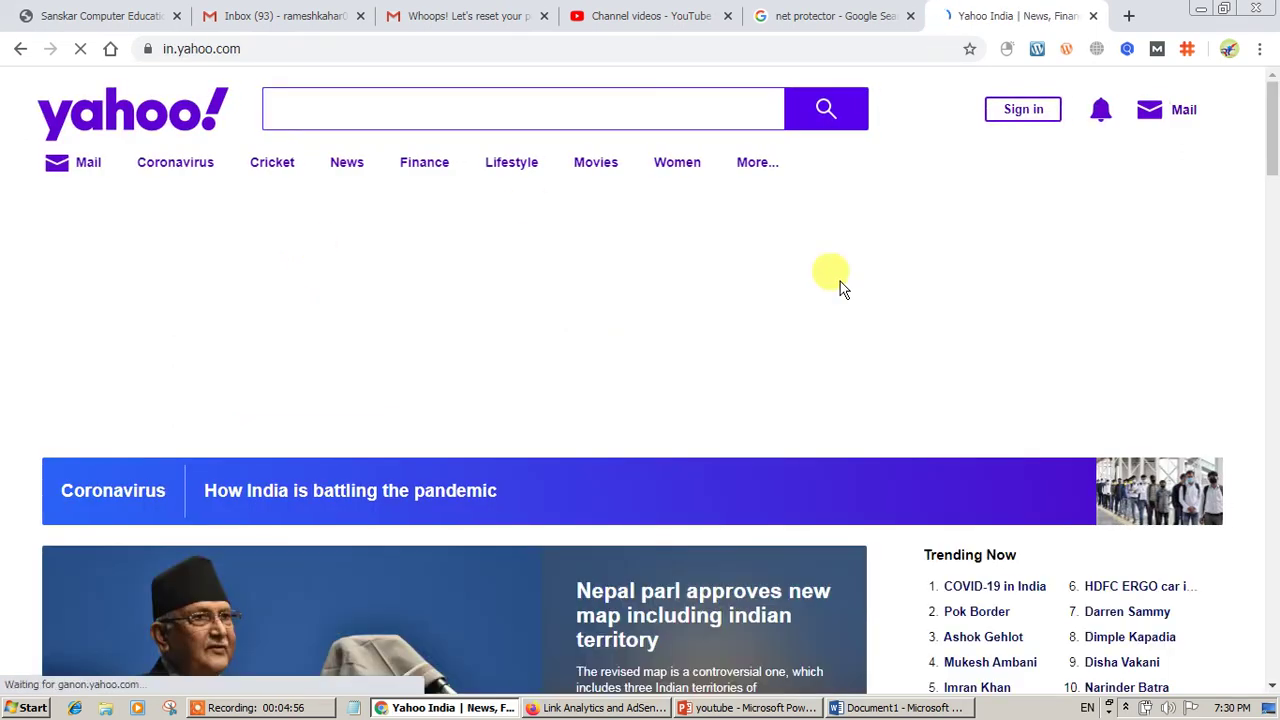
pyautogui.click(730, 51)
pyautogui.hotkey('ctrl', 'c')
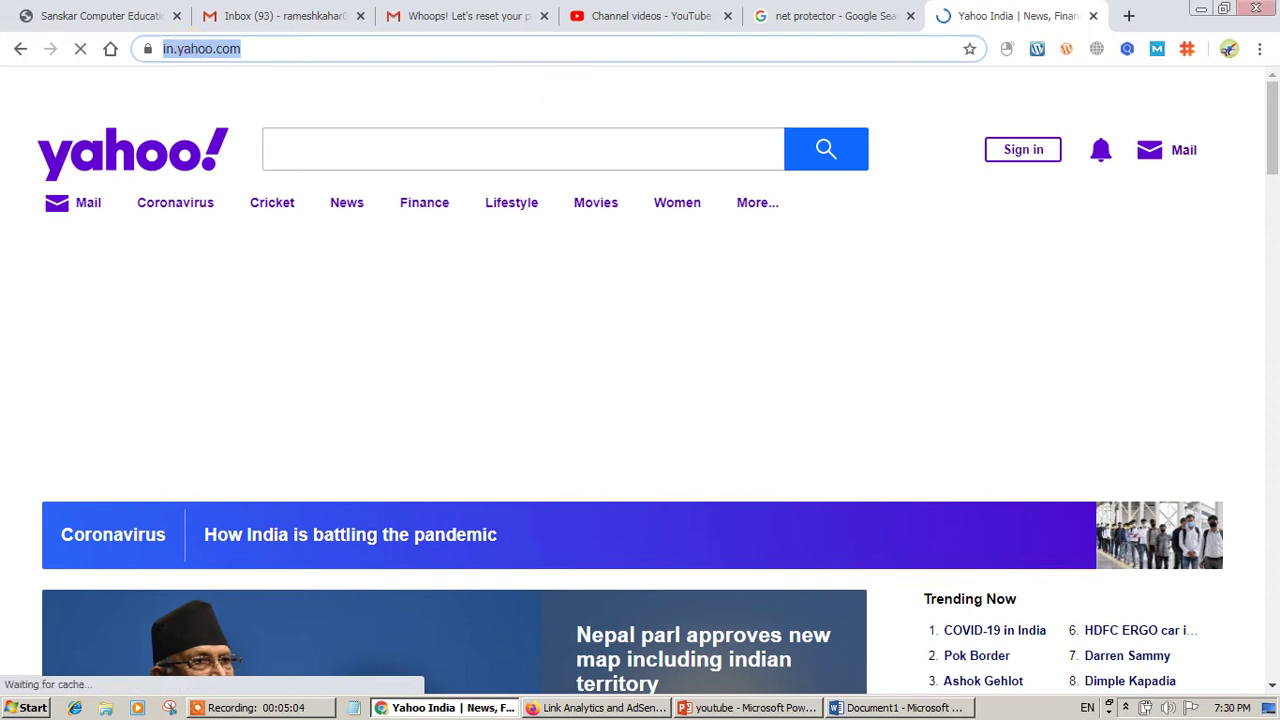
pyautogui.click(1200, 9)
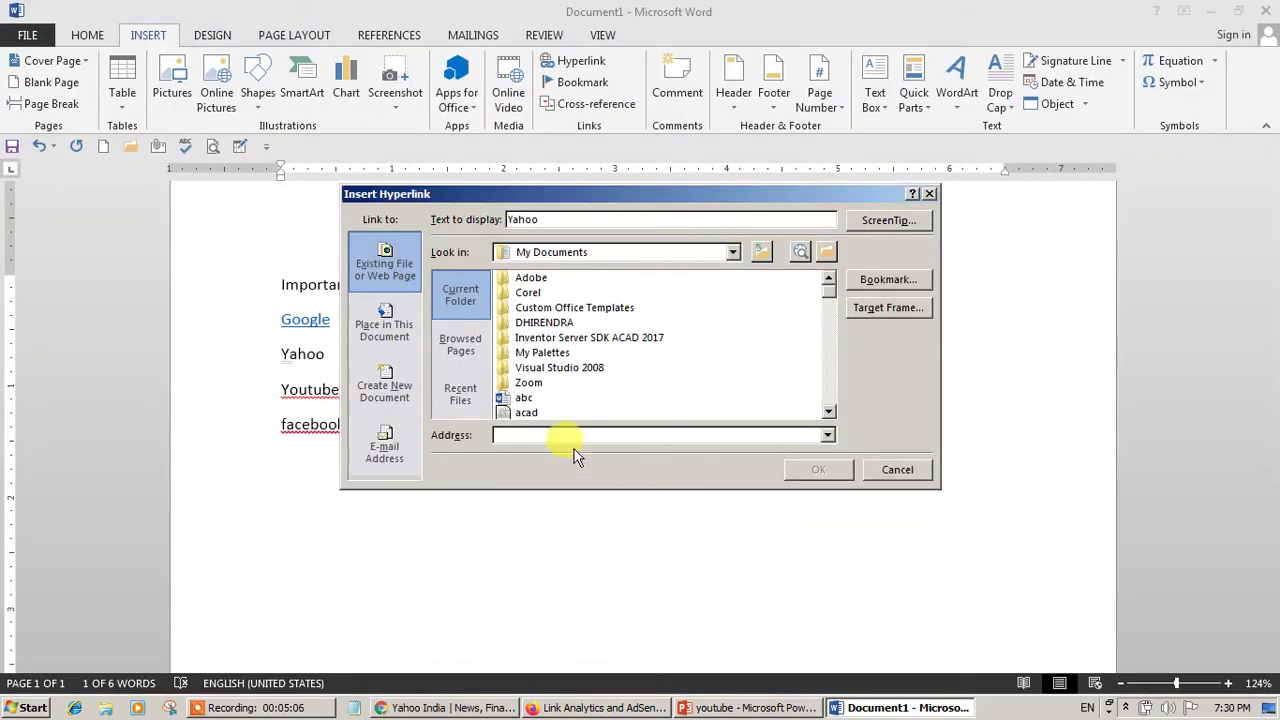
pyautogui.hotkey('ctrl', 'v')
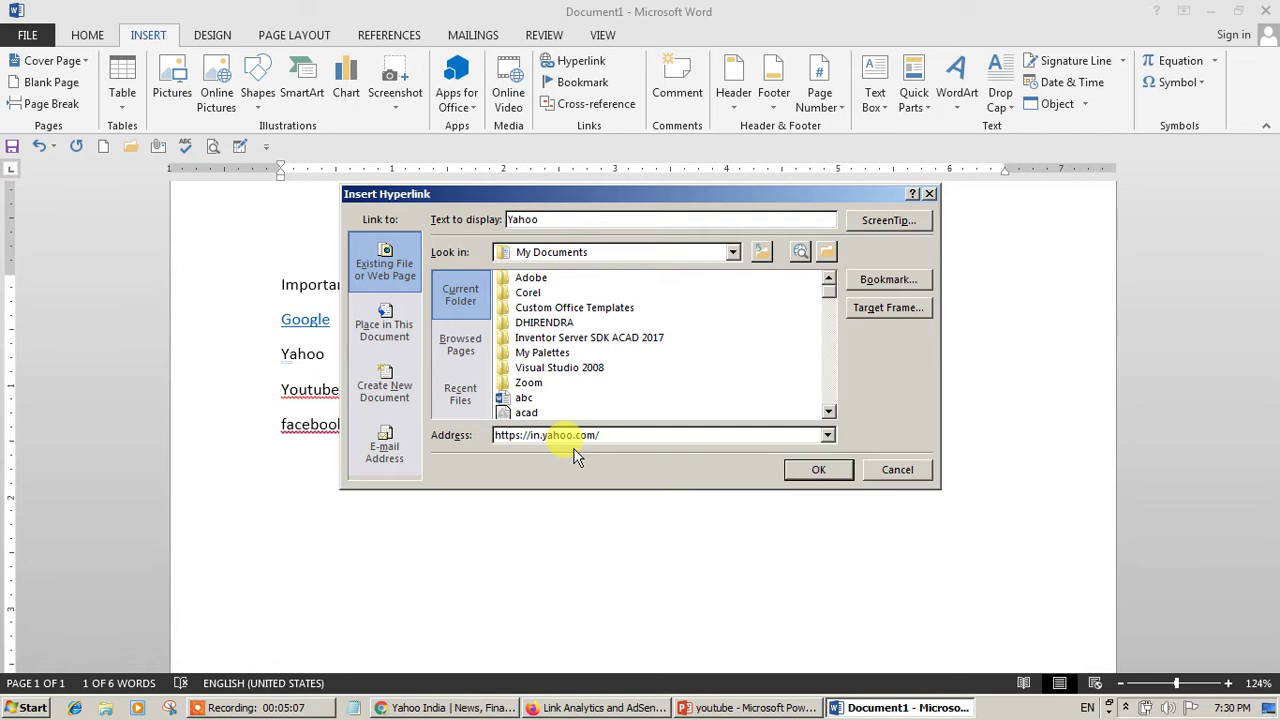
pyautogui.click(820, 470)
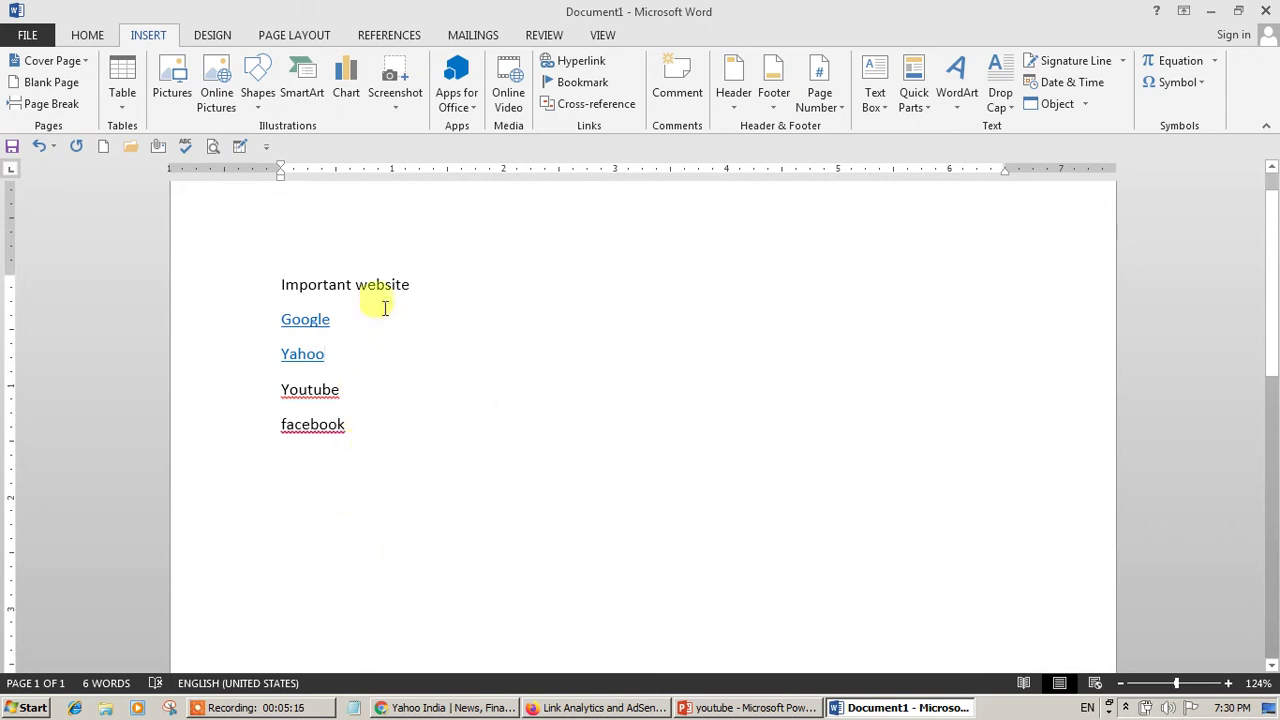
# Try to follow the Google and Yahoo hyperlinks from the document, dismissing any message that appears.
pyautogui.moveTo(290, 325)
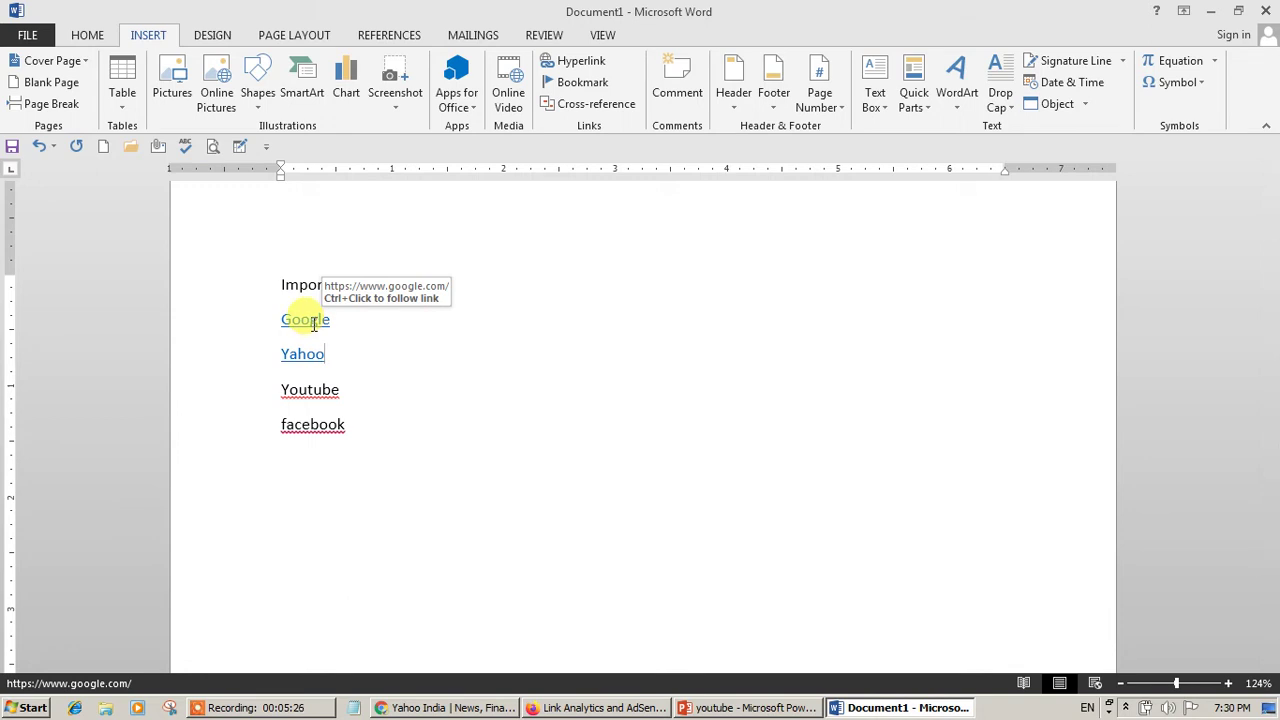
pyautogui.keyDown('ctrl'); pyautogui.click(311, 325); pyautogui.keyUp('ctrl')
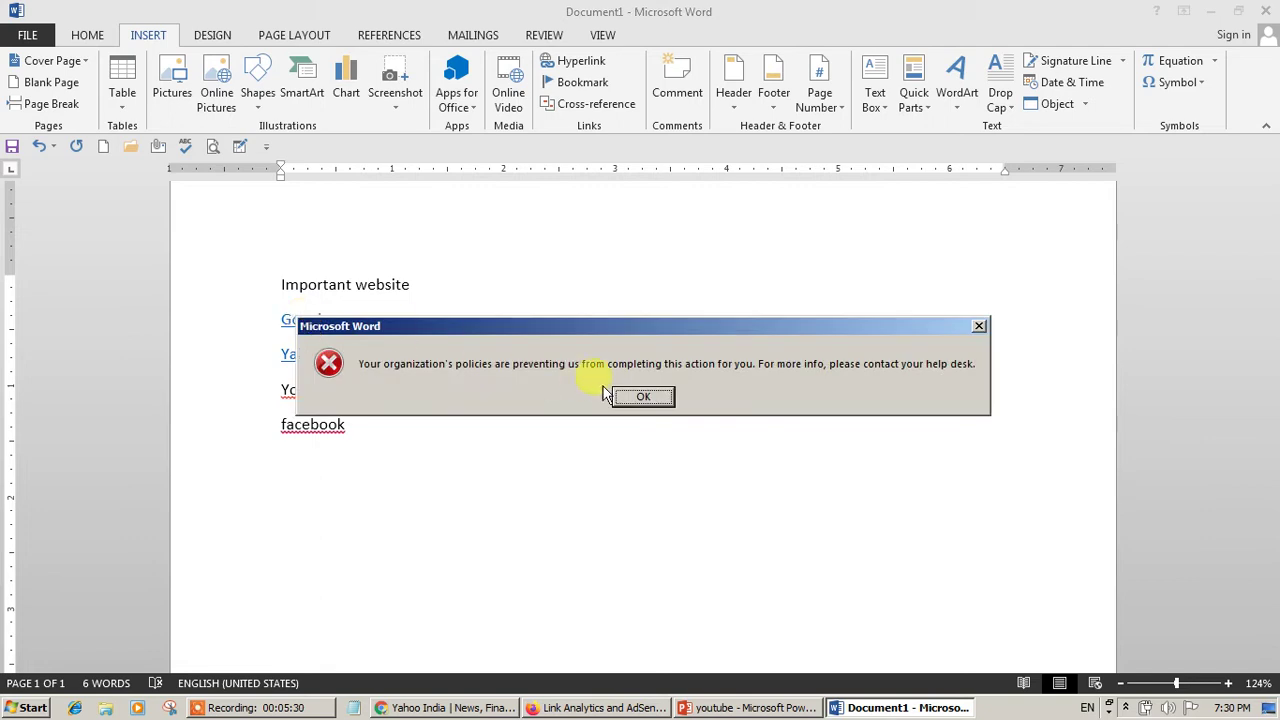
pyautogui.click(637, 394)
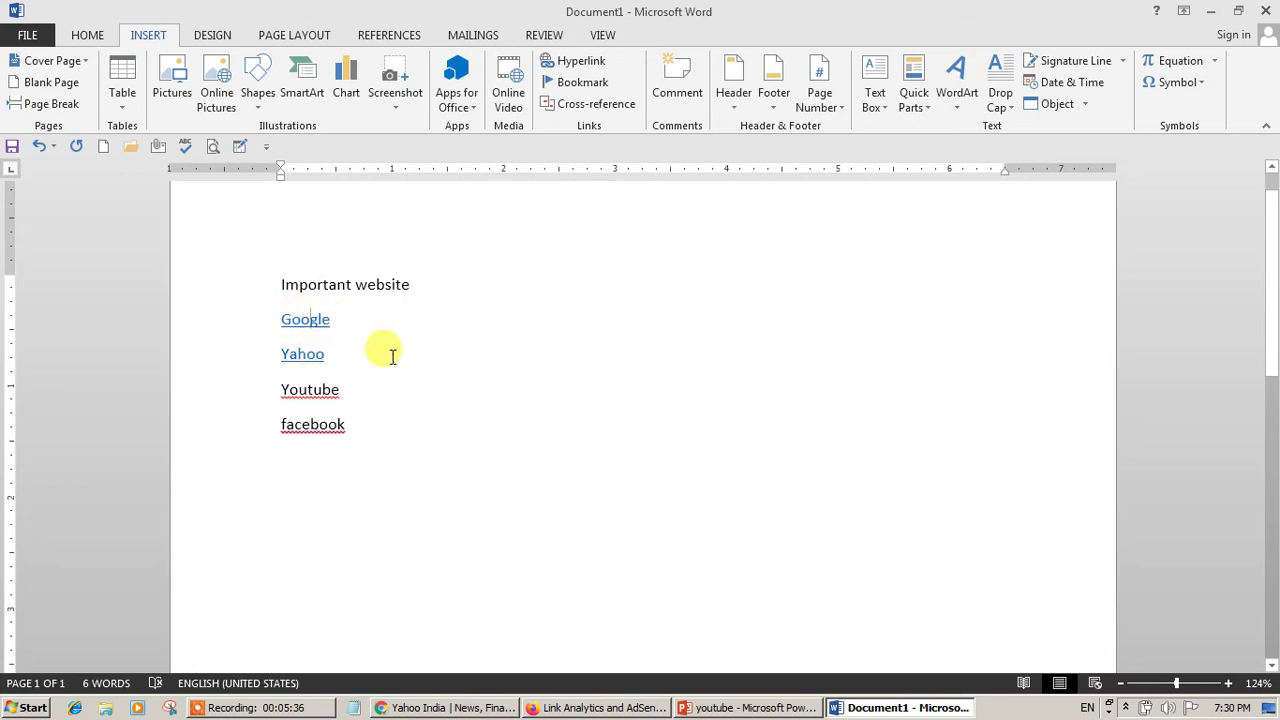
pyautogui.keyDown('ctrl'); pyautogui.click(298, 362); pyautogui.keyUp('ctrl')
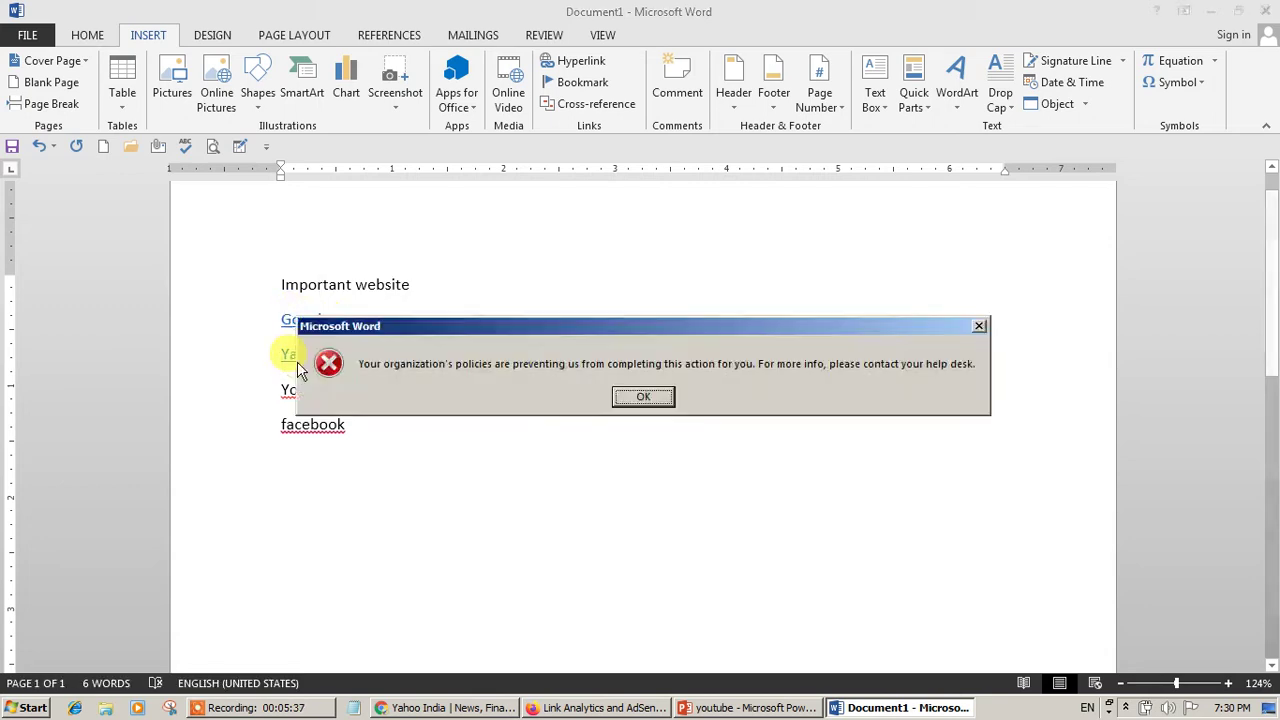
pyautogui.click(630, 396)
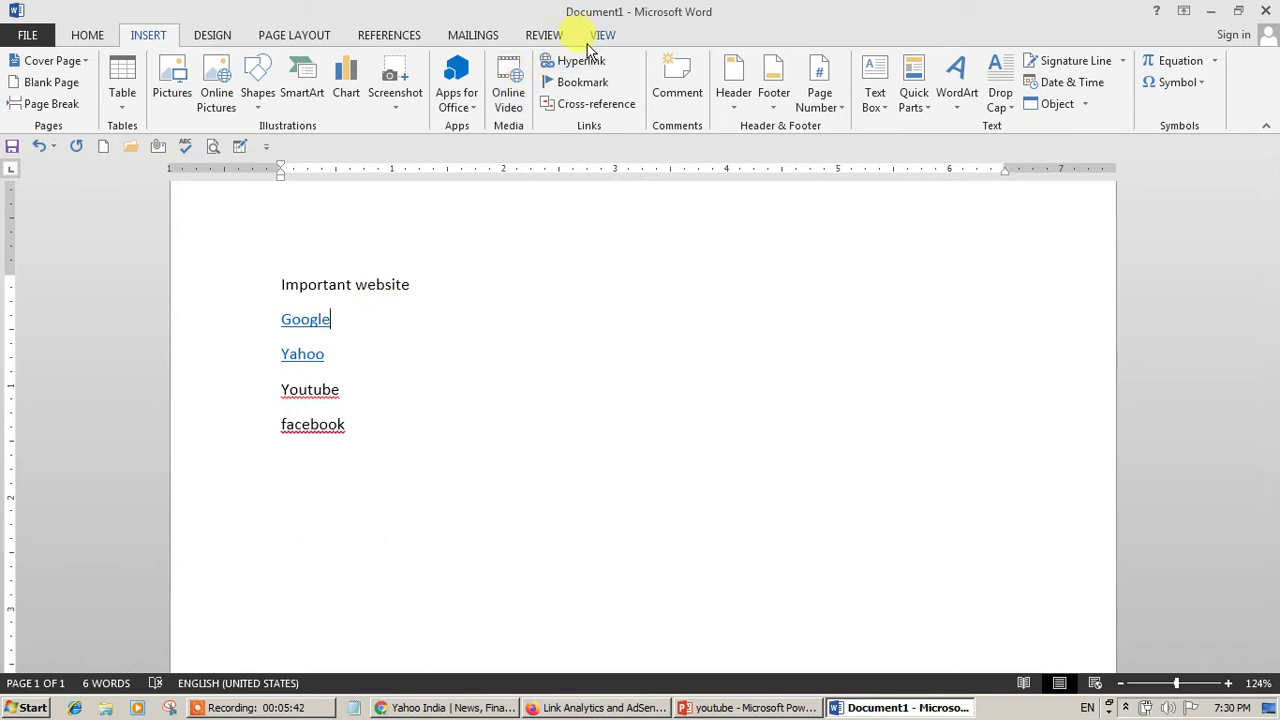
# Delete the whole website list and fill the document with several pages of Word's automatically generated sample text.
pyautogui.click(590, 304)
pyautogui.hotkey('ctrl', 'a')
pyautogui.press('Delete')
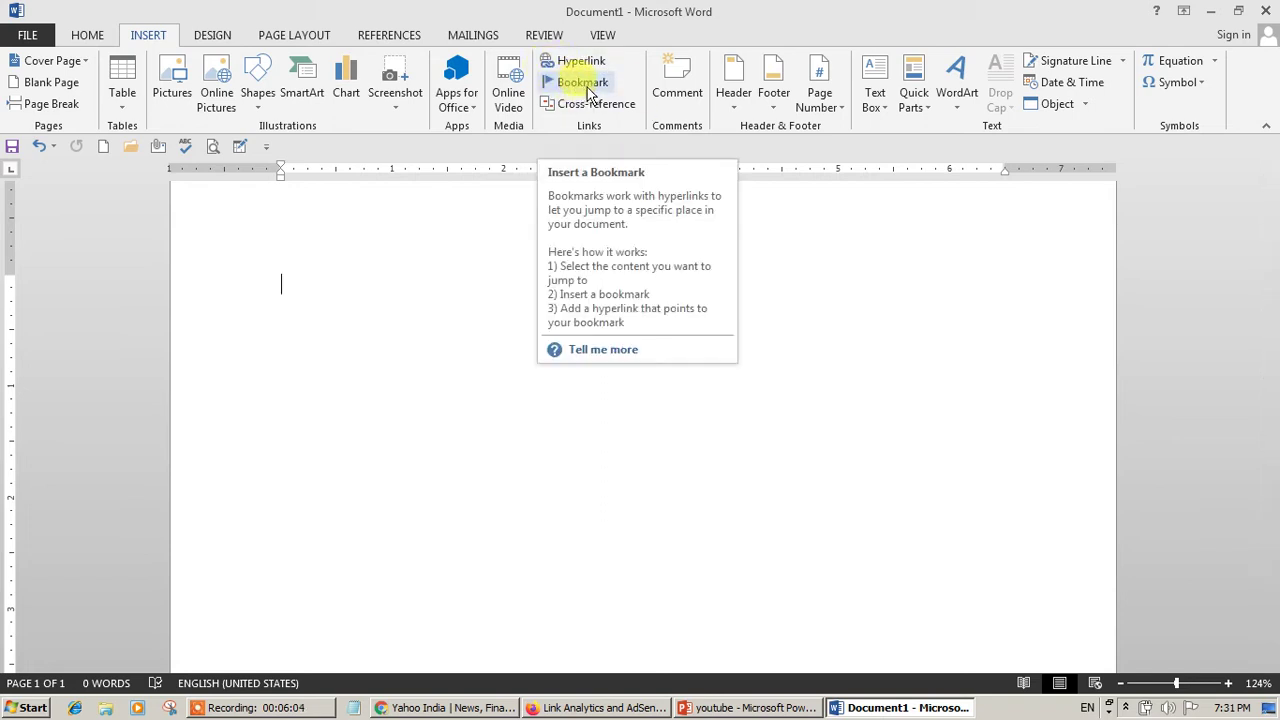
pyautogui.write('=r')
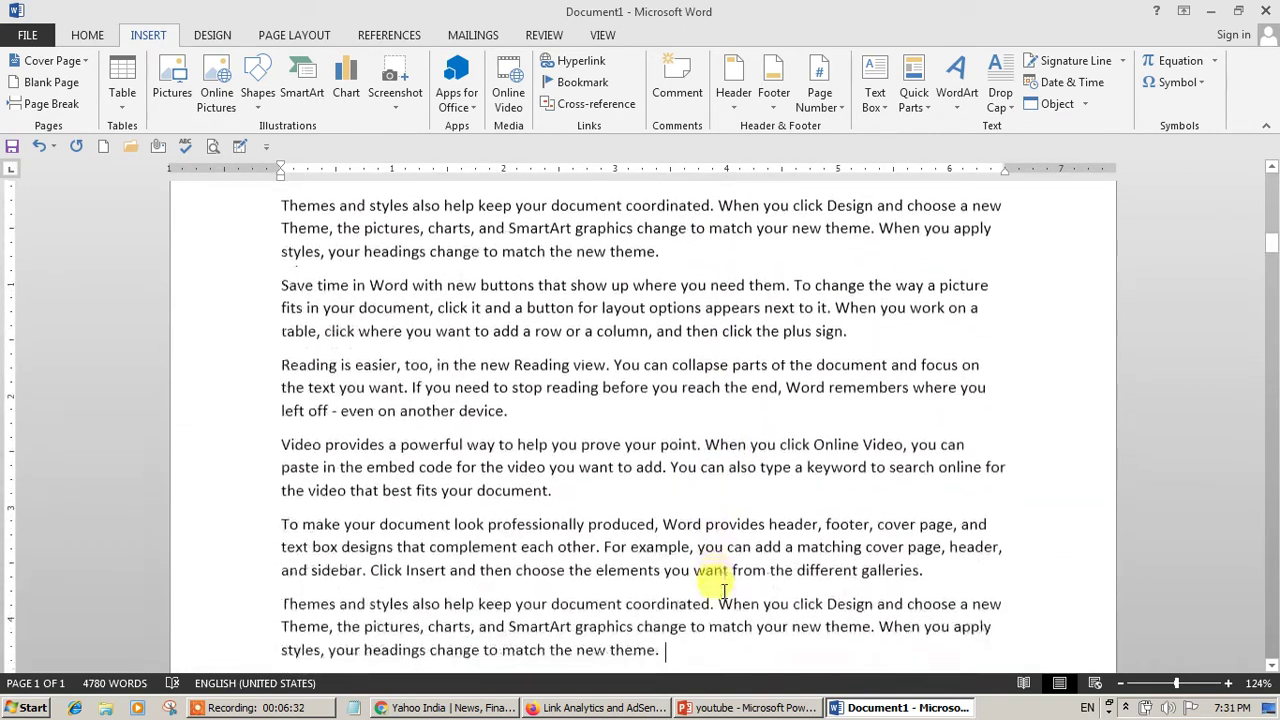
# Add a bookmark named document to the word "document" ending a "Video provides" paragraph on page 2.
pyautogui.doubleClick(505, 445)
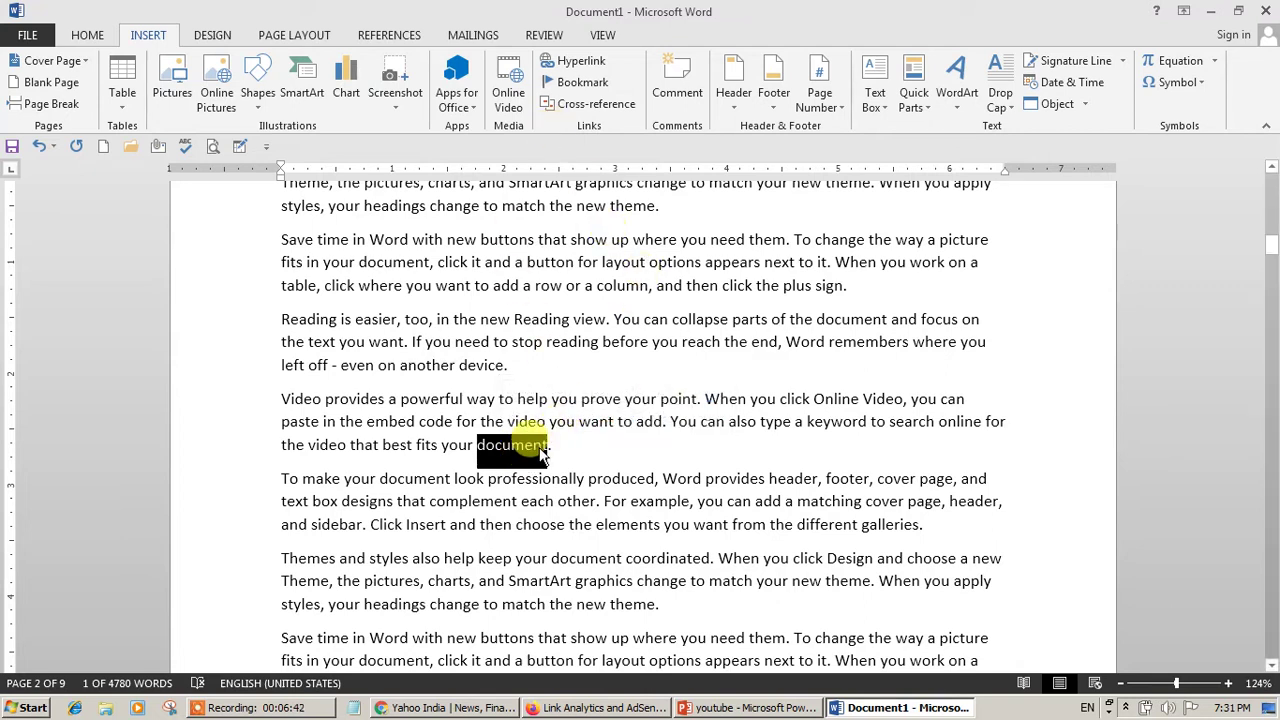
pyautogui.click(581, 82)
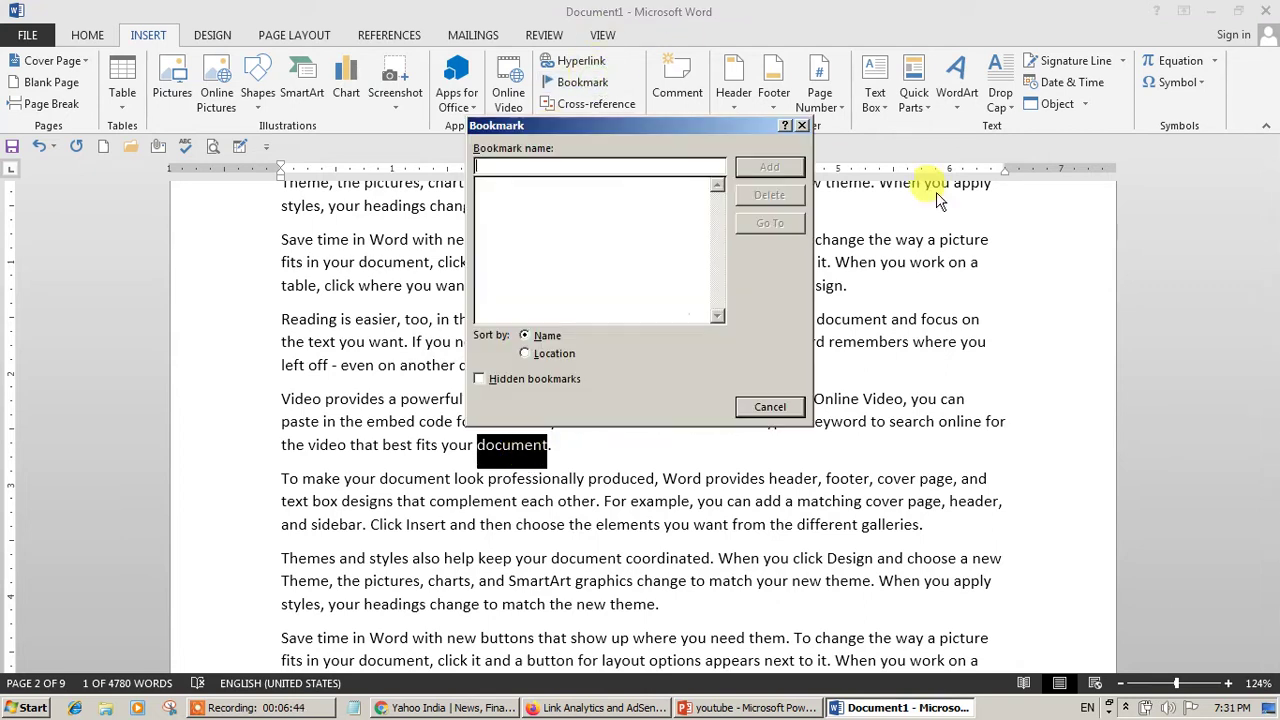
pyautogui.write('doc')
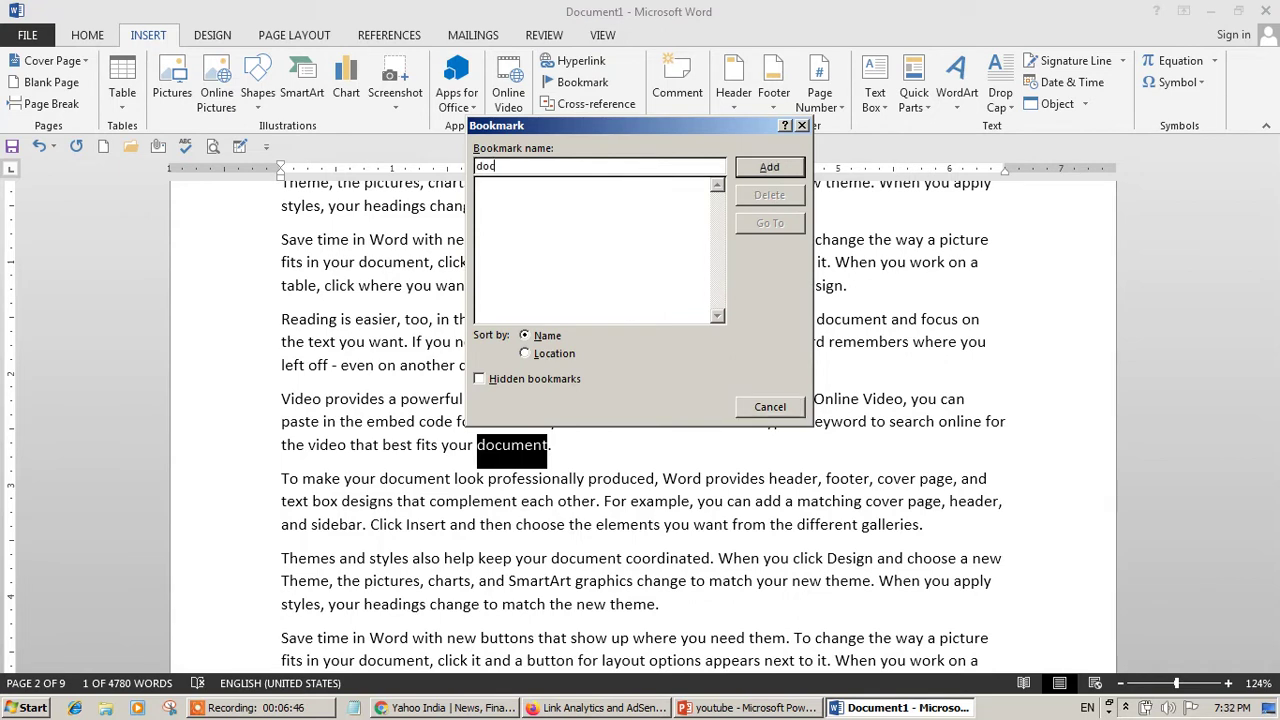
pyautogui.write('ument')
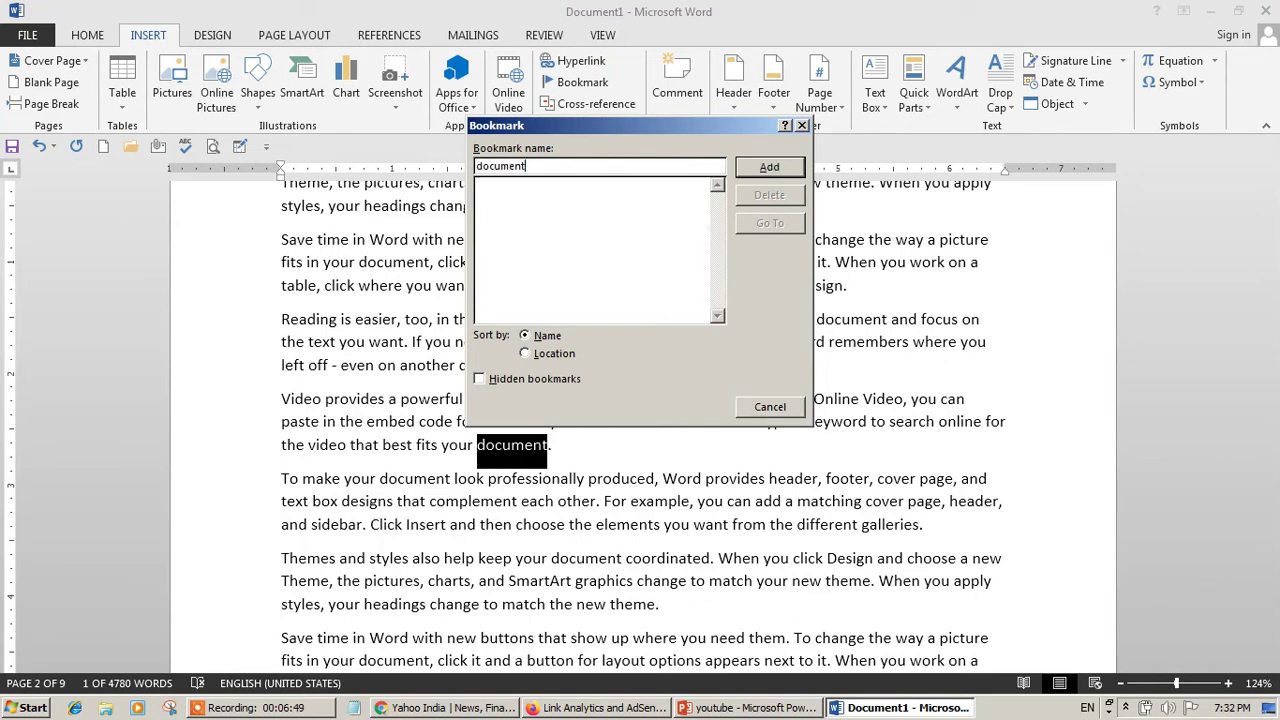
pyautogui.click(777, 167)
pyautogui.click(728, 352)
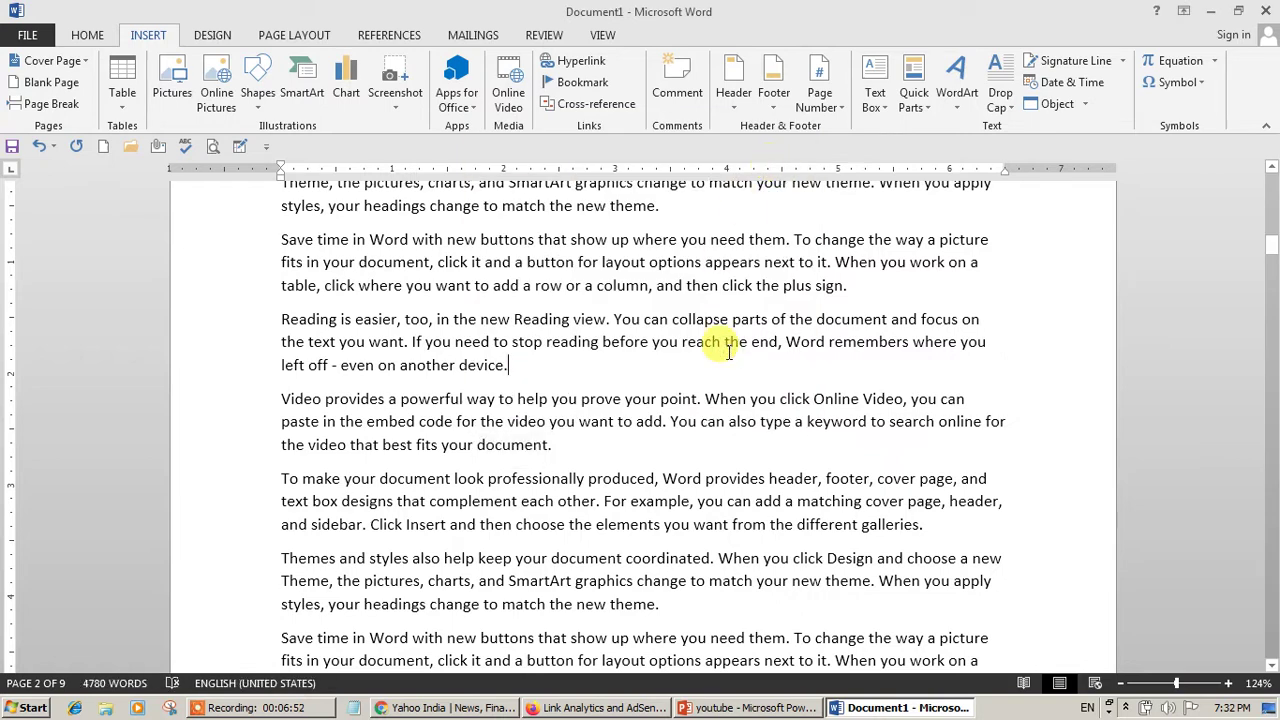
# Add a bookmark named galleries to the word "galleries" at the end of page 4's first paragraph.
pyautogui.scroll(-15, 728, 352)
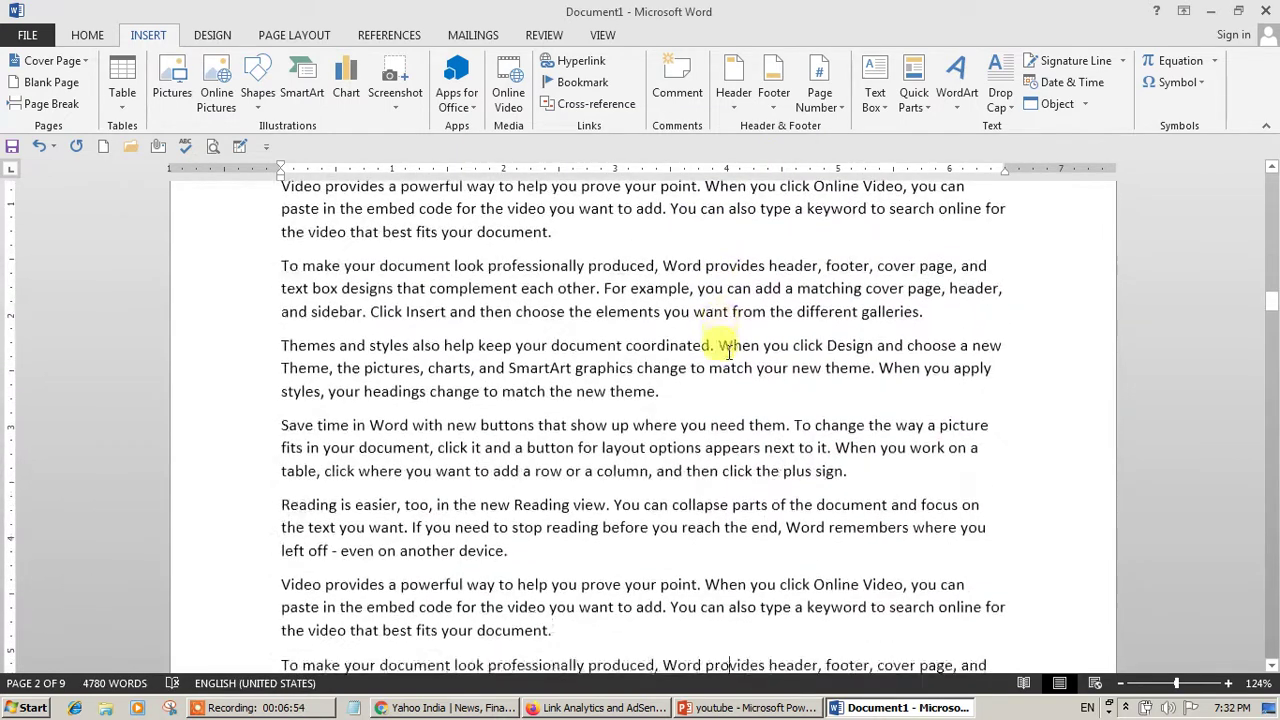
pyautogui.scroll(-9, 728, 352)
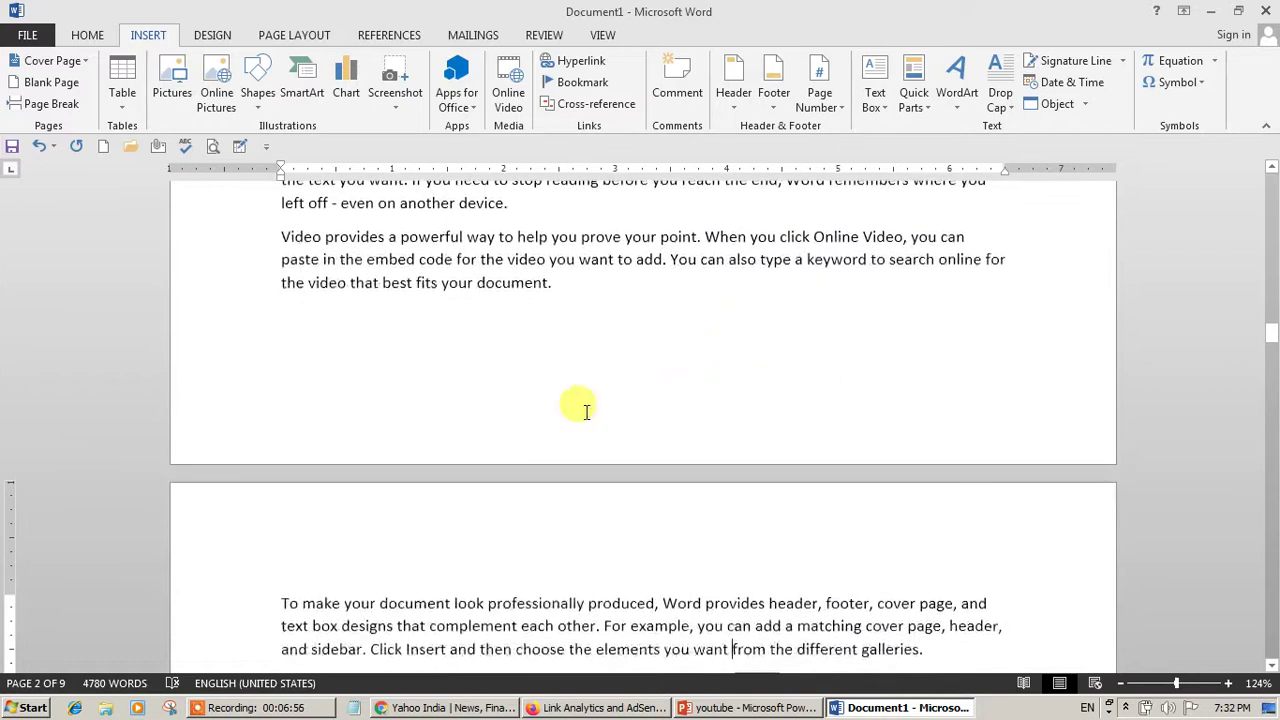
pyautogui.click(732, 649)
pyautogui.press('Down')
pyautogui.press('Down')
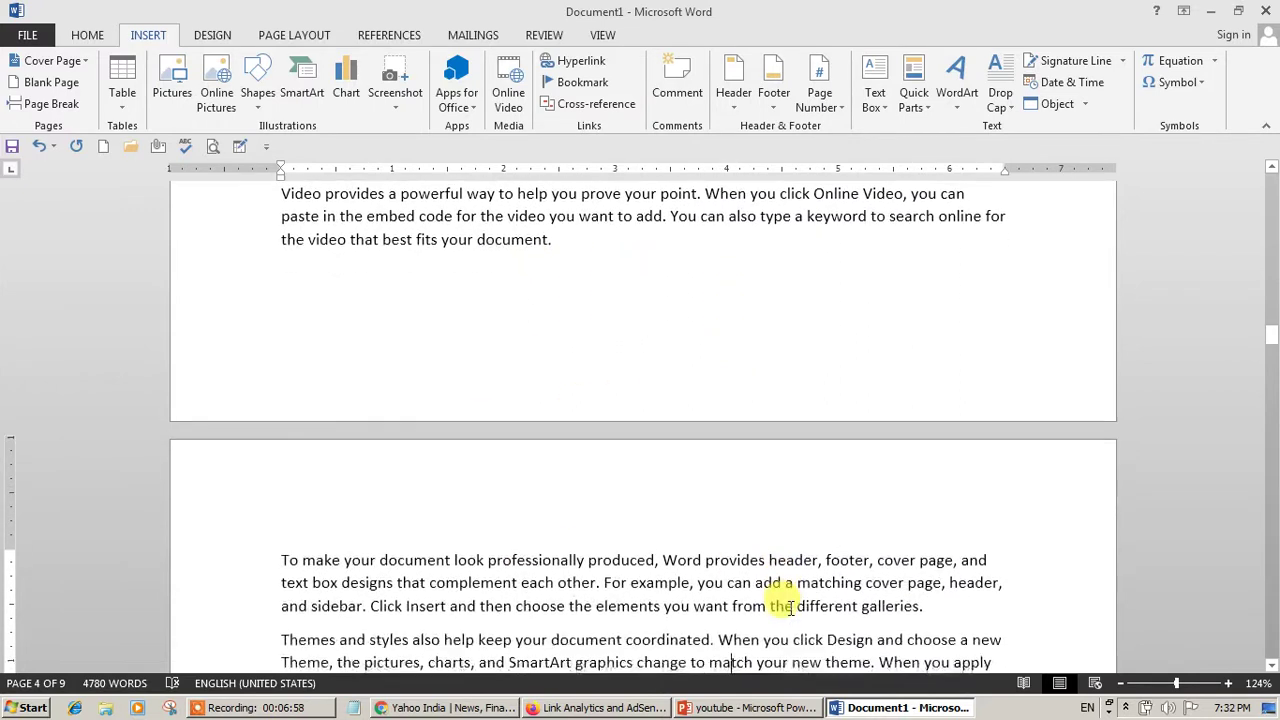
pyautogui.doubleClick(891, 605)
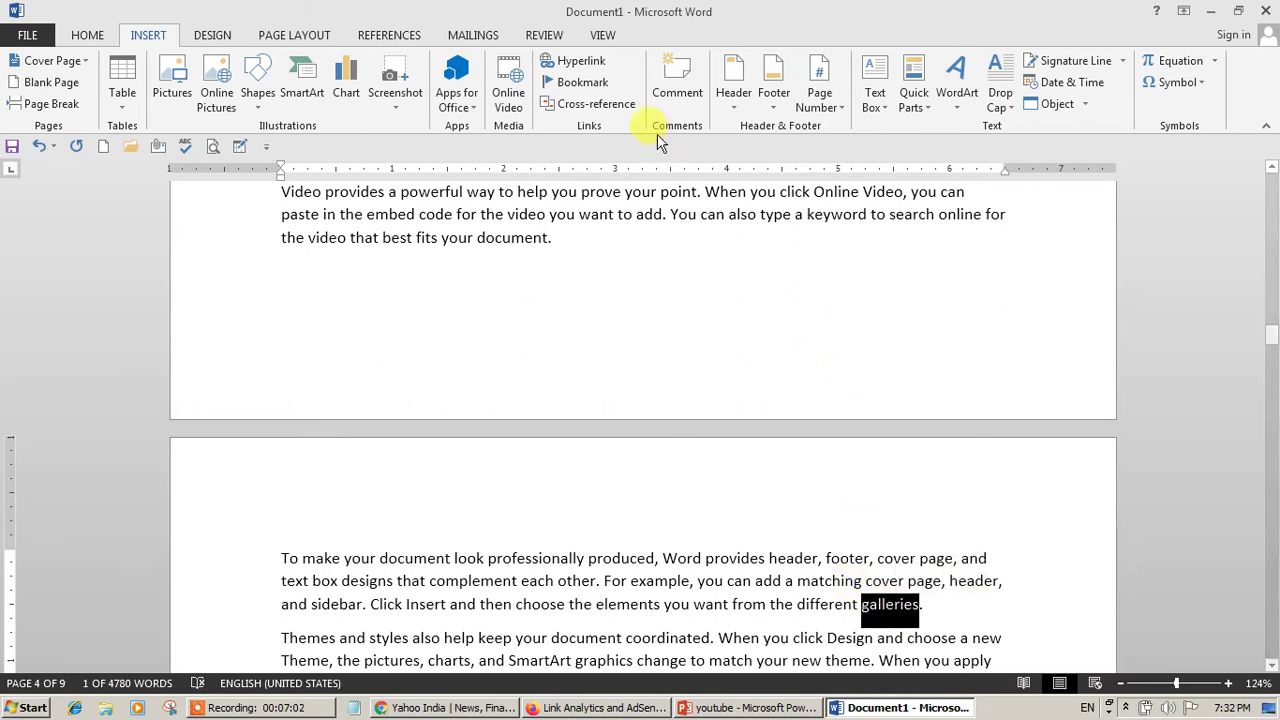
pyautogui.click(600, 88)
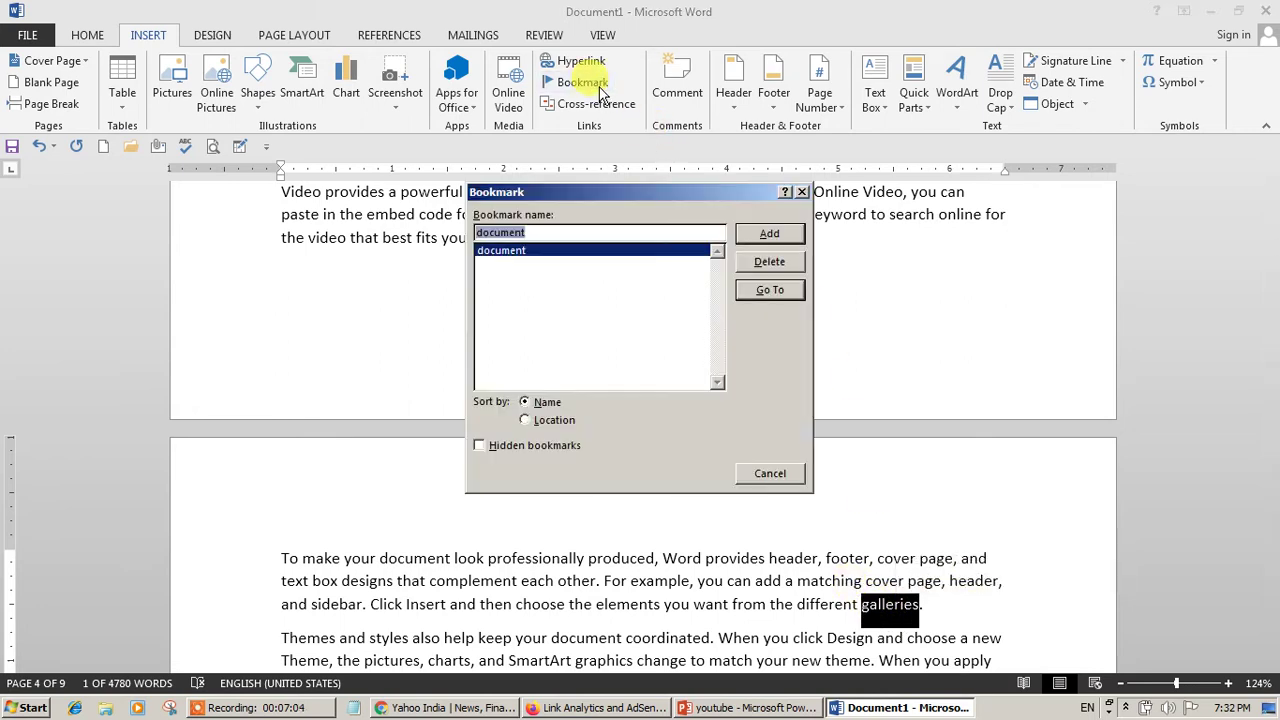
pyautogui.write('galleries')
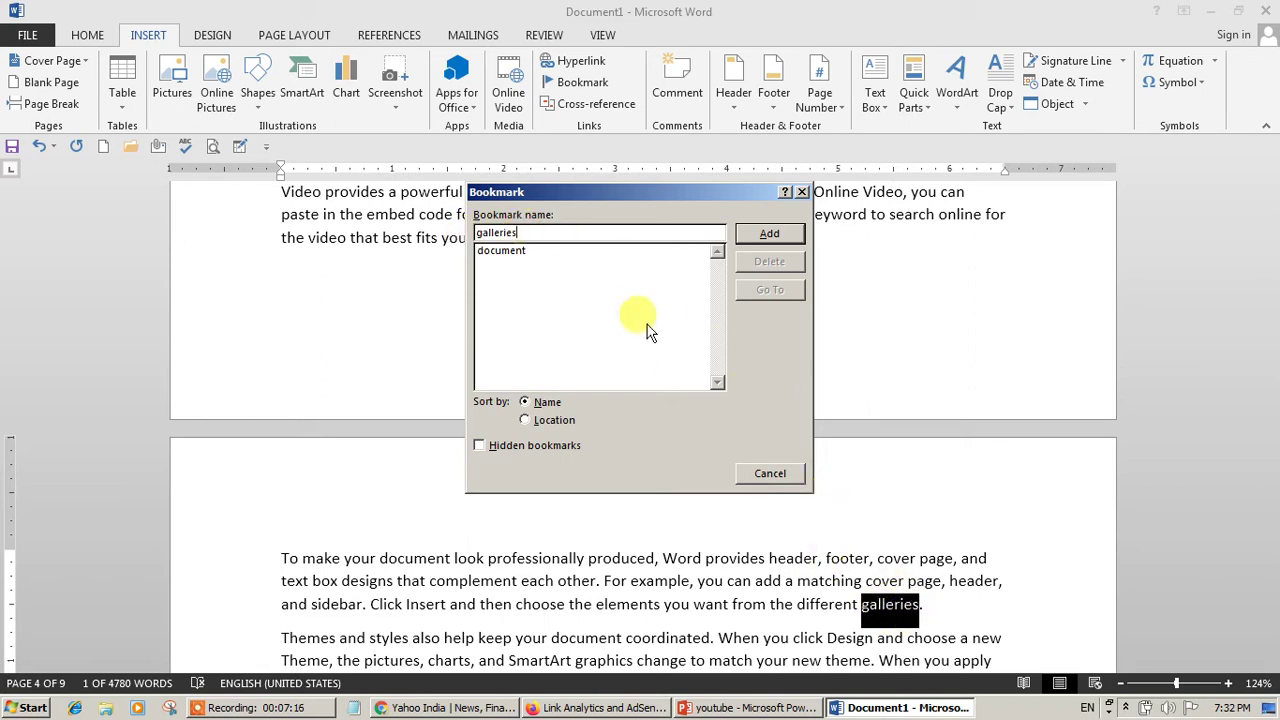
pyautogui.click(766, 238)
pyautogui.click(762, 240)
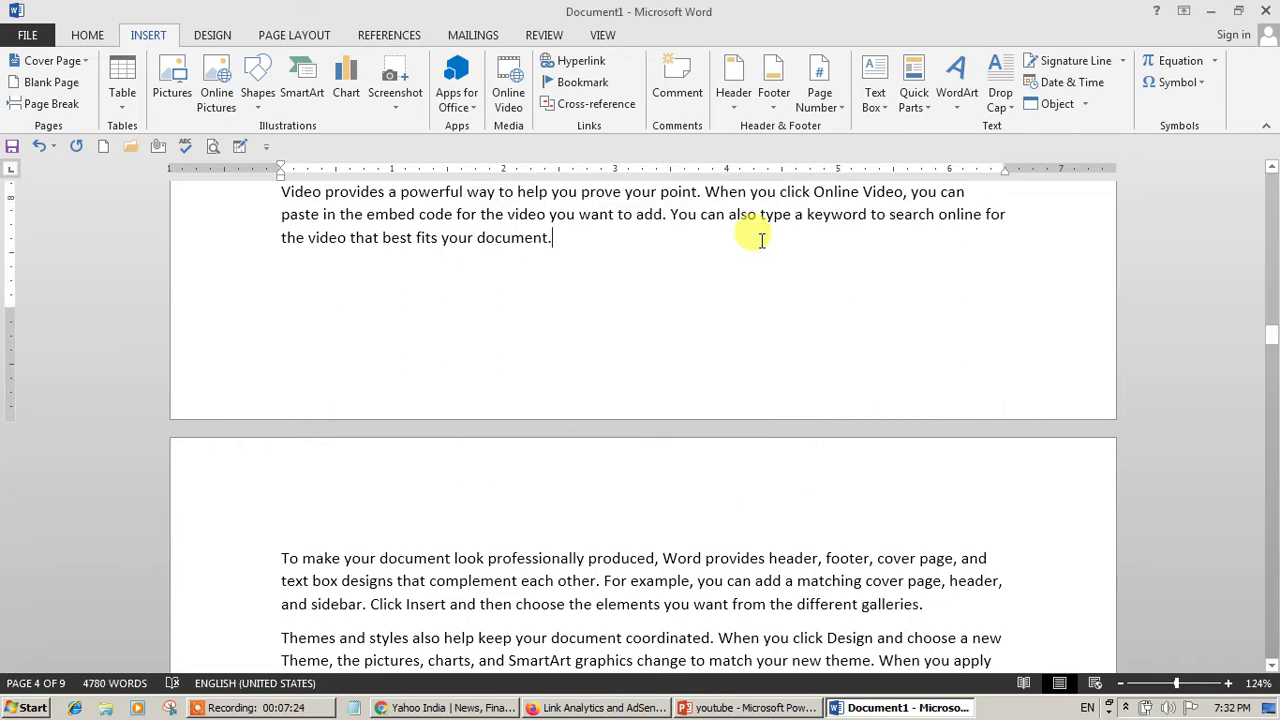
# Return to the start of the document and use the bookmark list to go to the document bookmark.
pyautogui.press('Delete')
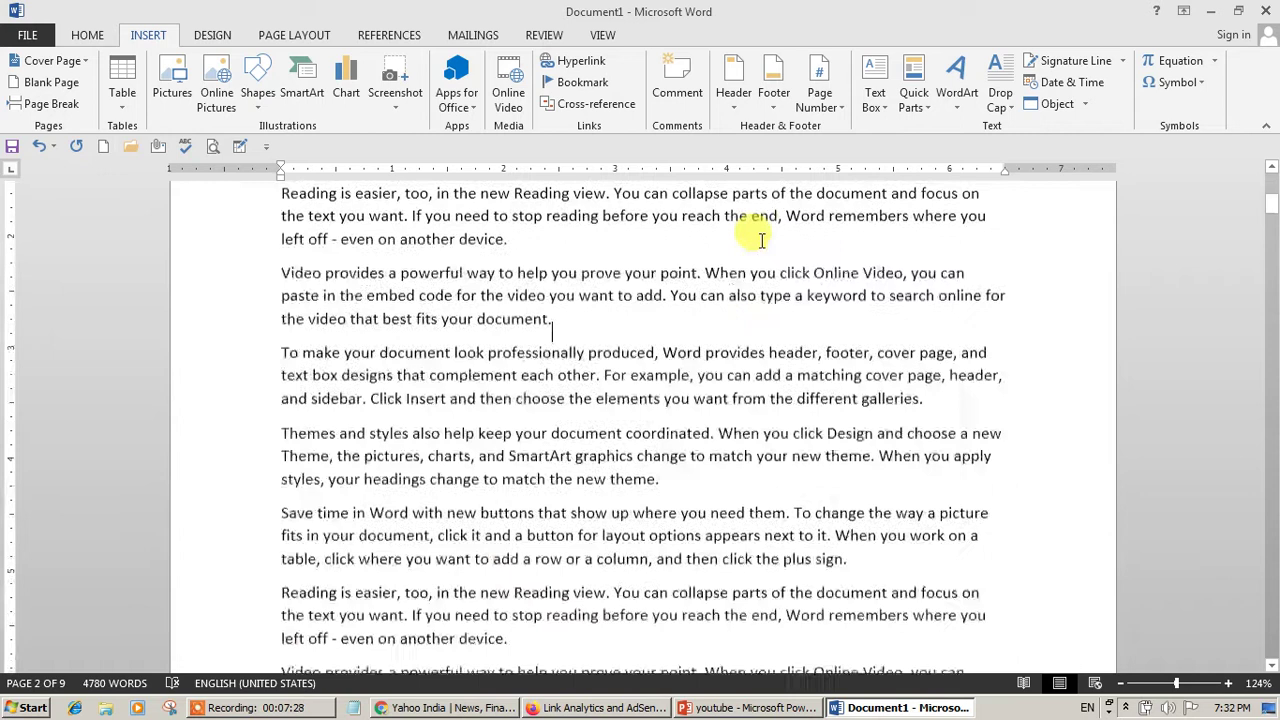
pyautogui.click(576, 82)
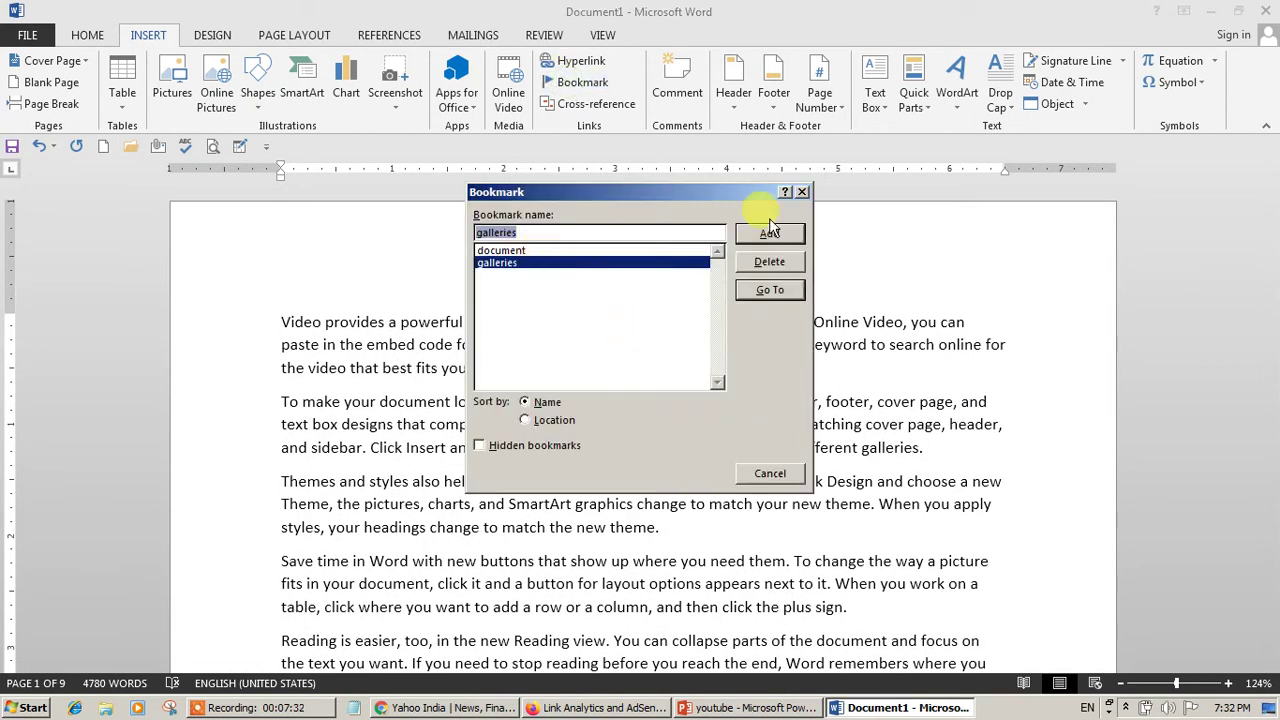
pyautogui.click(803, 192)
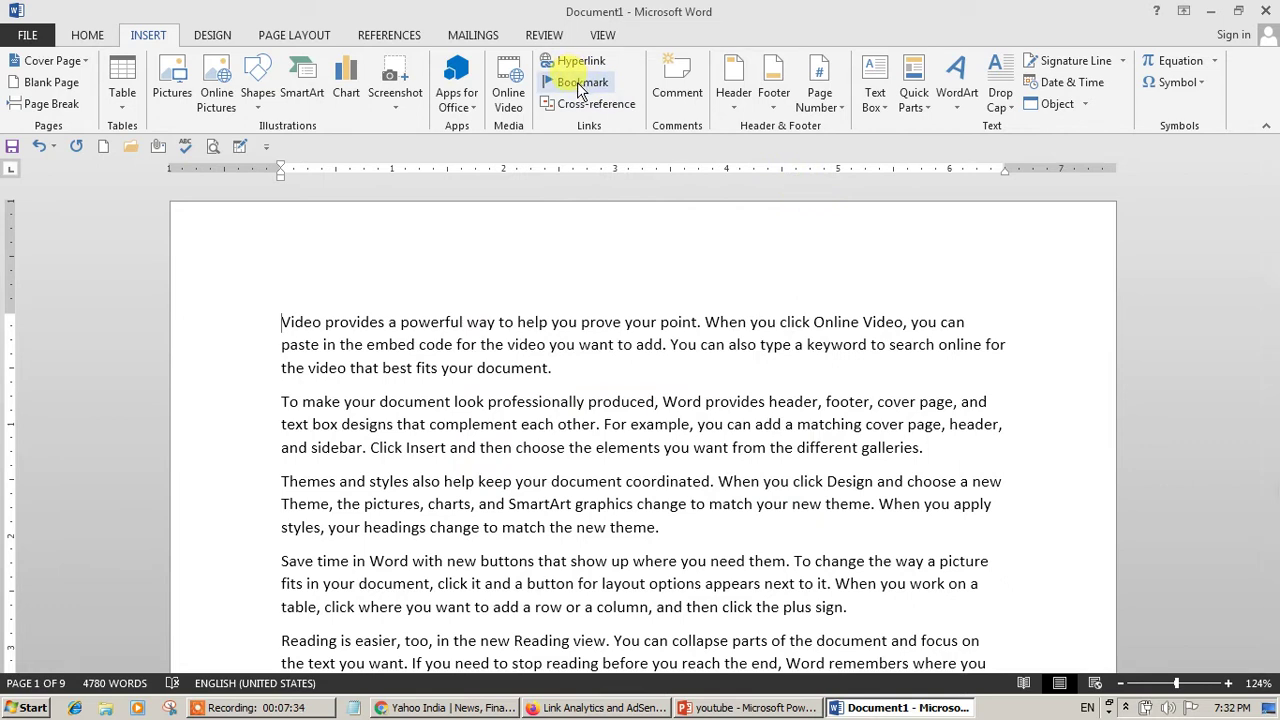
pyautogui.click(579, 84)
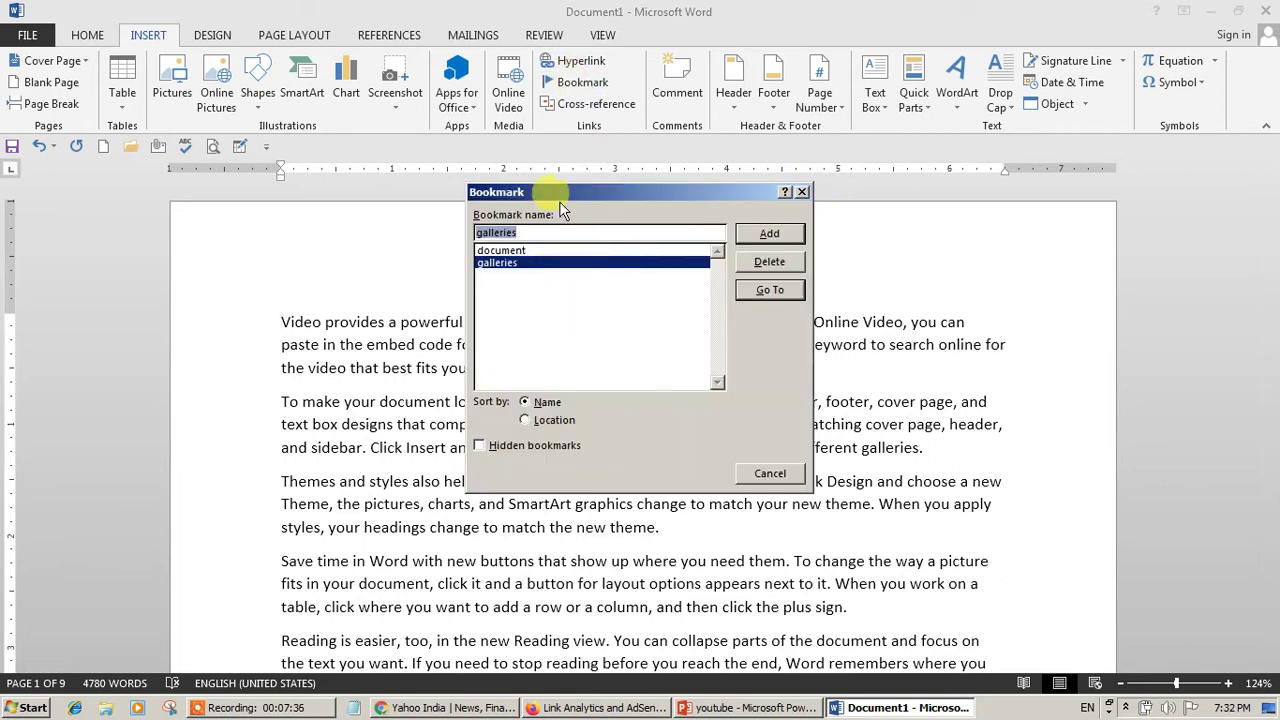
pyautogui.click(540, 251)
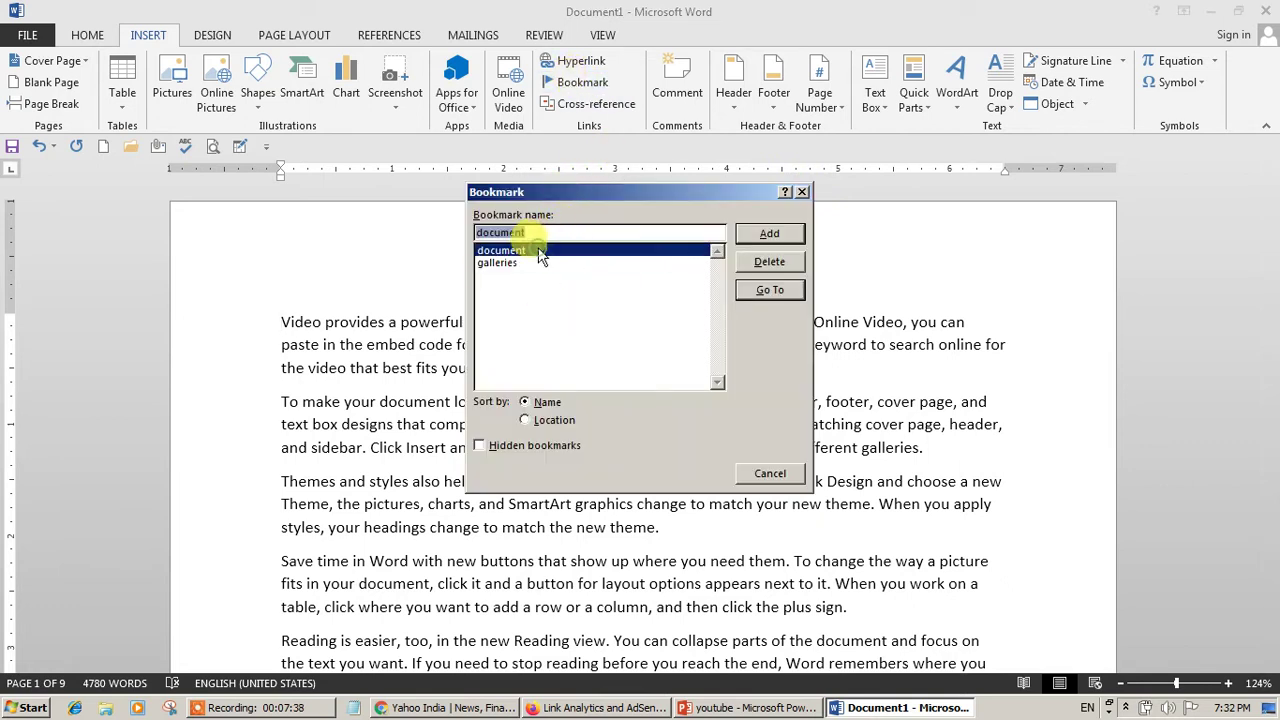
pyautogui.click(770, 291)
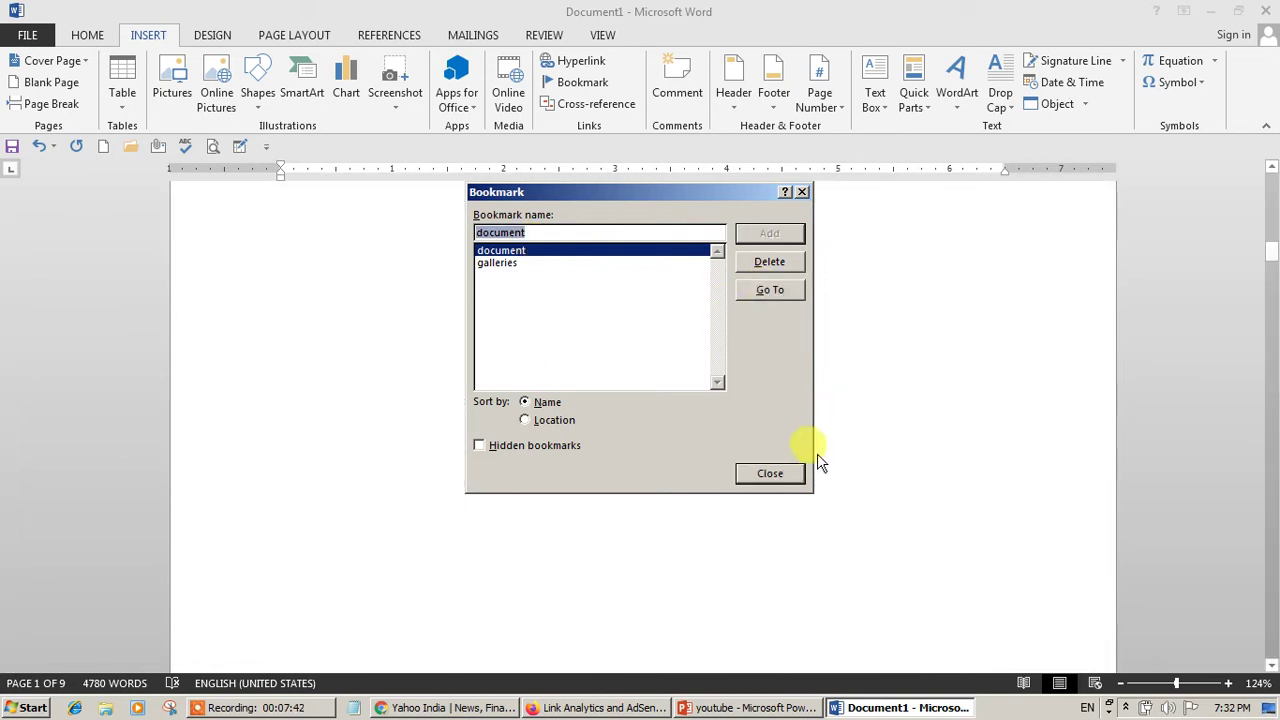
# Close the bookmark list, place the cursor elsewhere in the text, and use the list to go to the galleries bookmark.
pyautogui.click(772, 472)
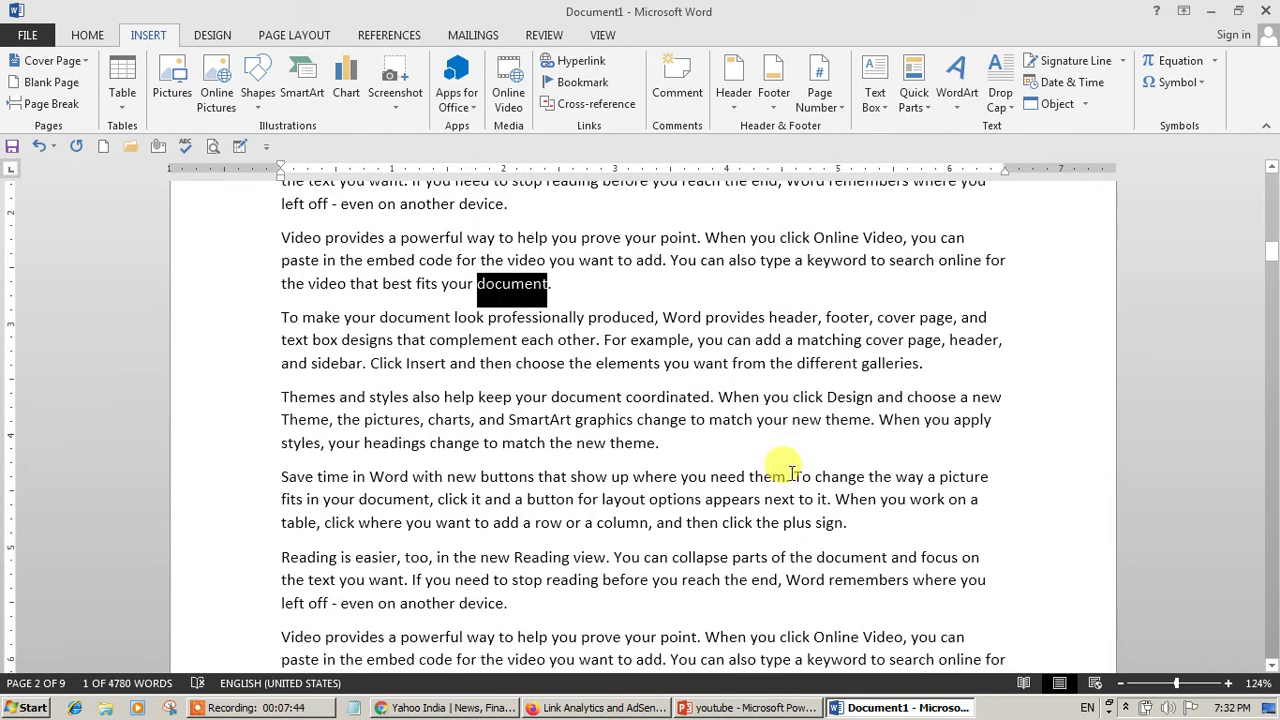
pyautogui.click(790, 474)
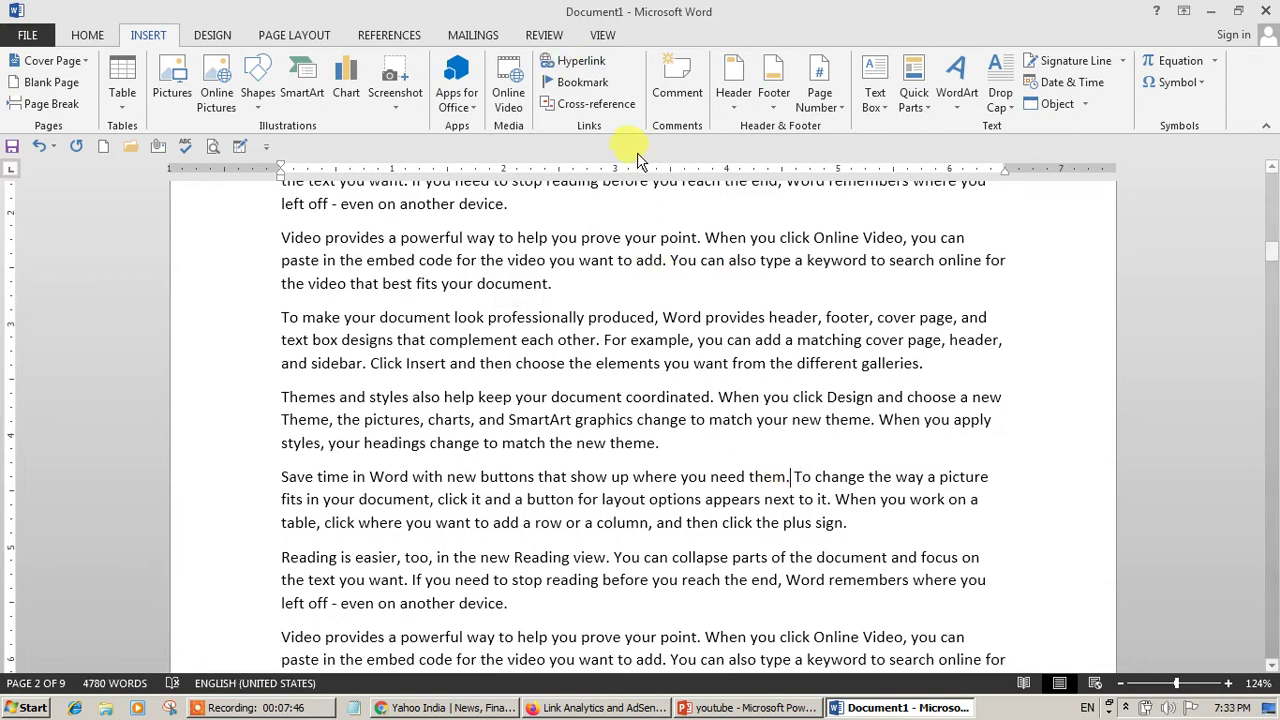
pyautogui.click(575, 82)
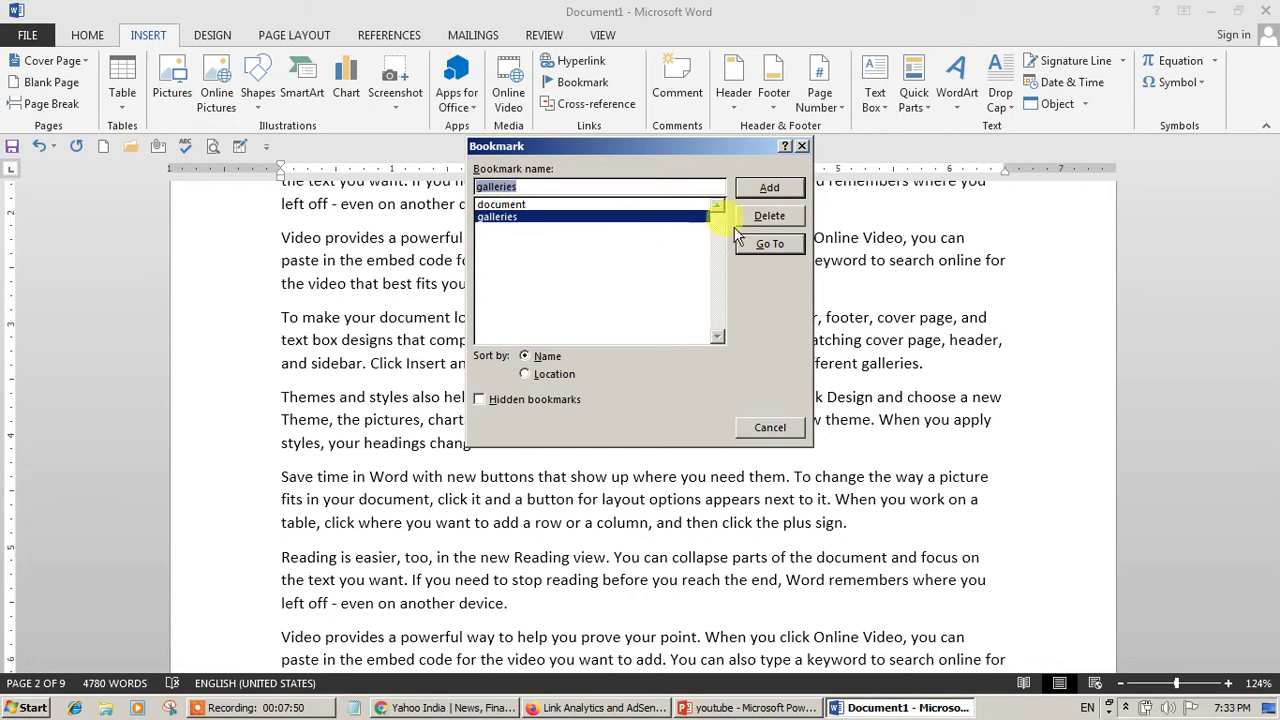
pyautogui.click(770, 244)
pyautogui.click(770, 427)
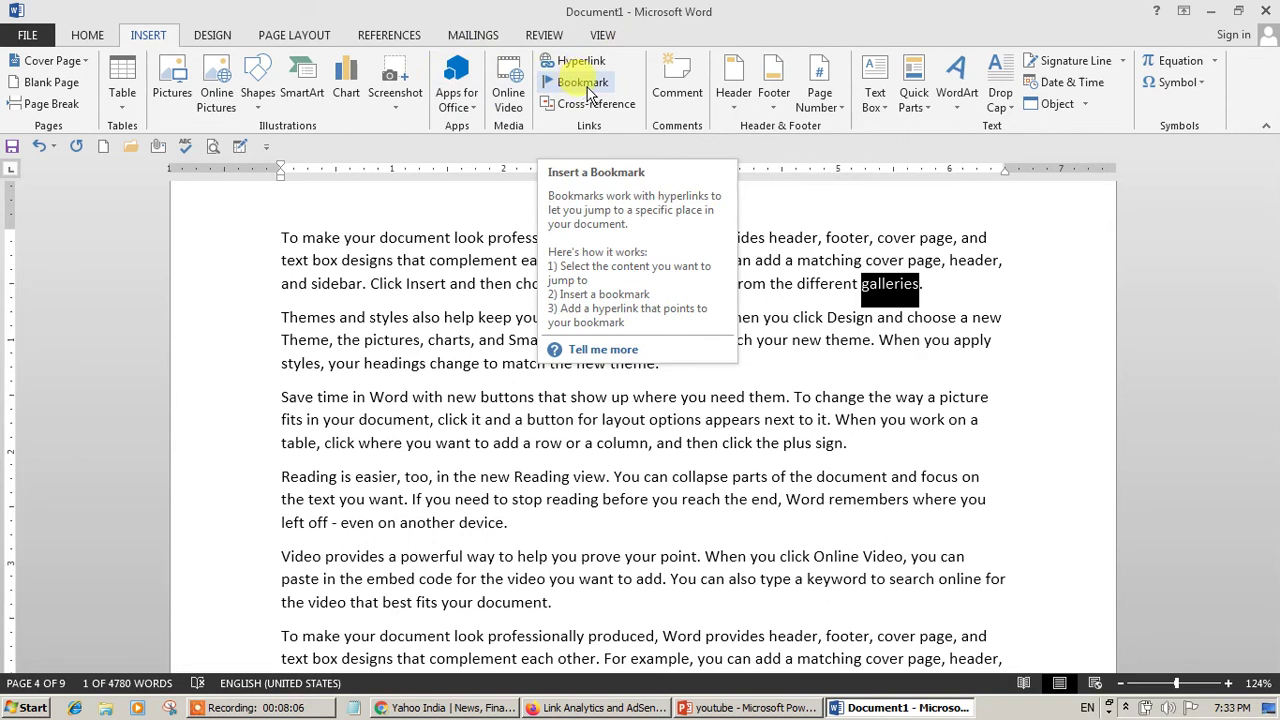
# Add a two-line comment, "Sdjf sdlkjlsjf s" and "S hs dkghshgksdgs", to the first "Reading is easier, too" paragraph on page 4.
pyautogui.click(632, 380)
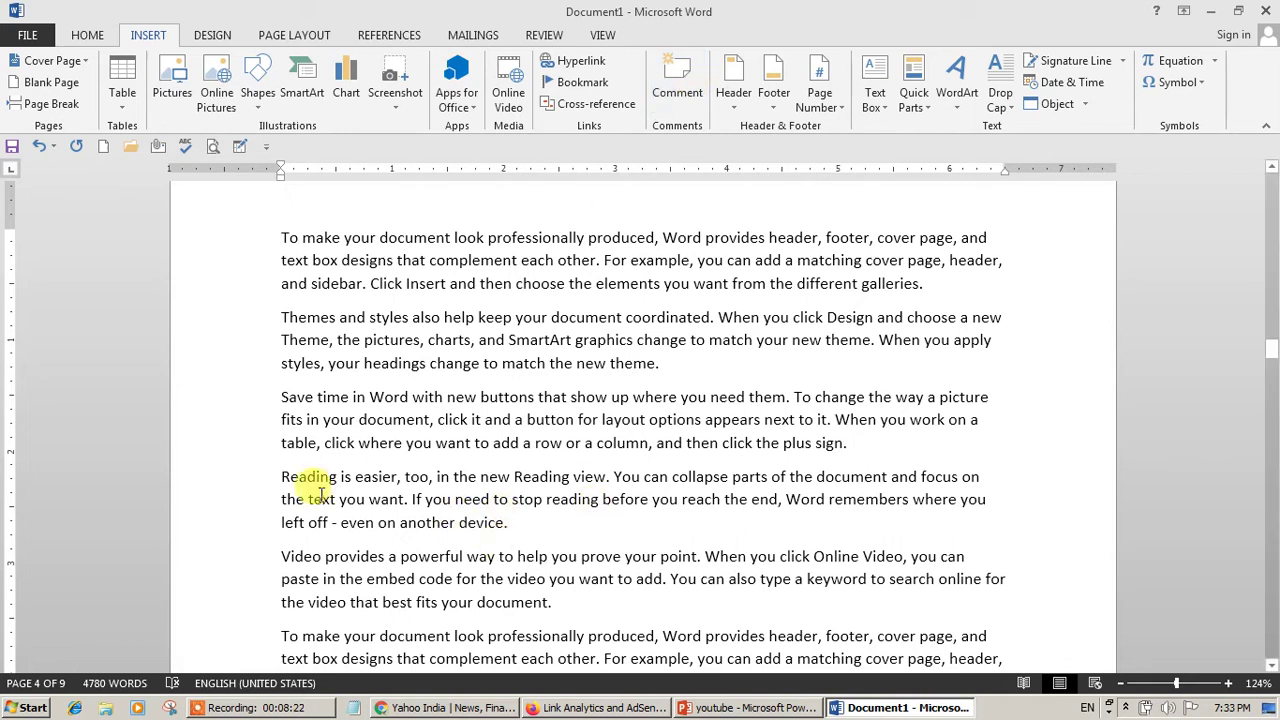
pyautogui.moveTo(281, 476); pyautogui.dragTo(519, 519)
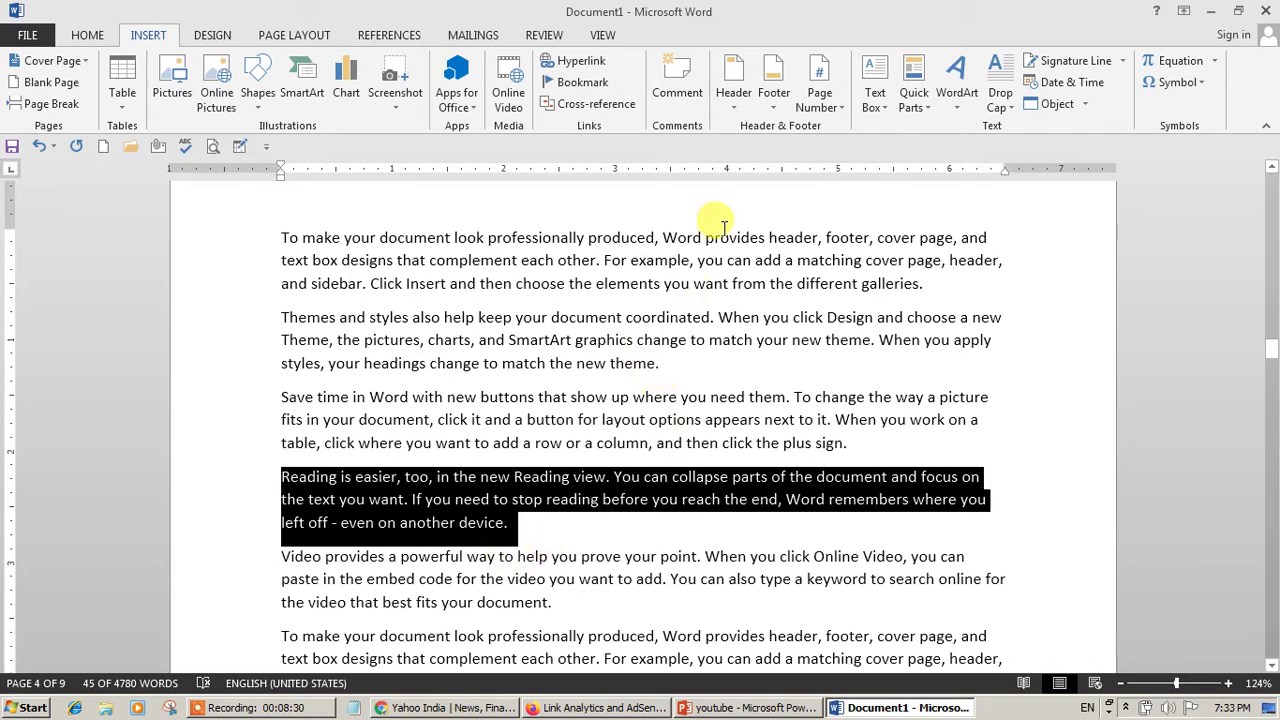
pyautogui.click(679, 76)
pyautogui.write('sdj')
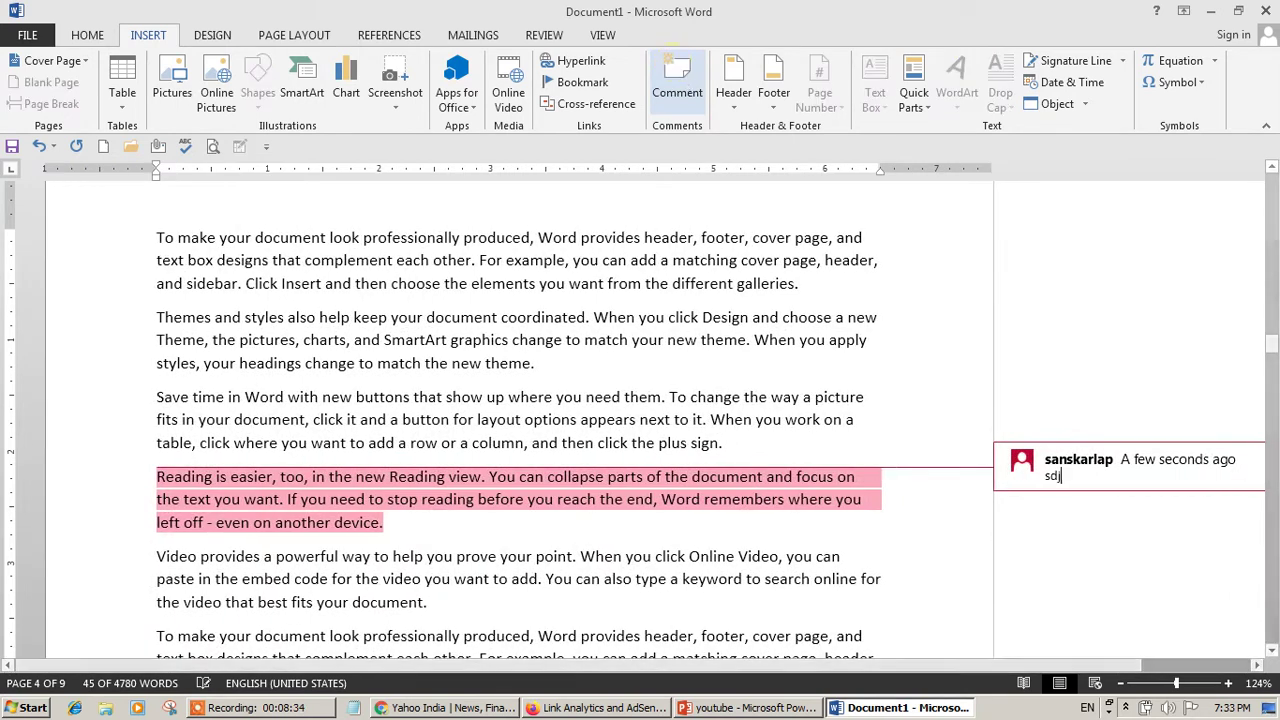
pyautogui.write('f sdlkjlsjf s')
pyautogui.press('Return')
pyautogui.write('s hs dk')
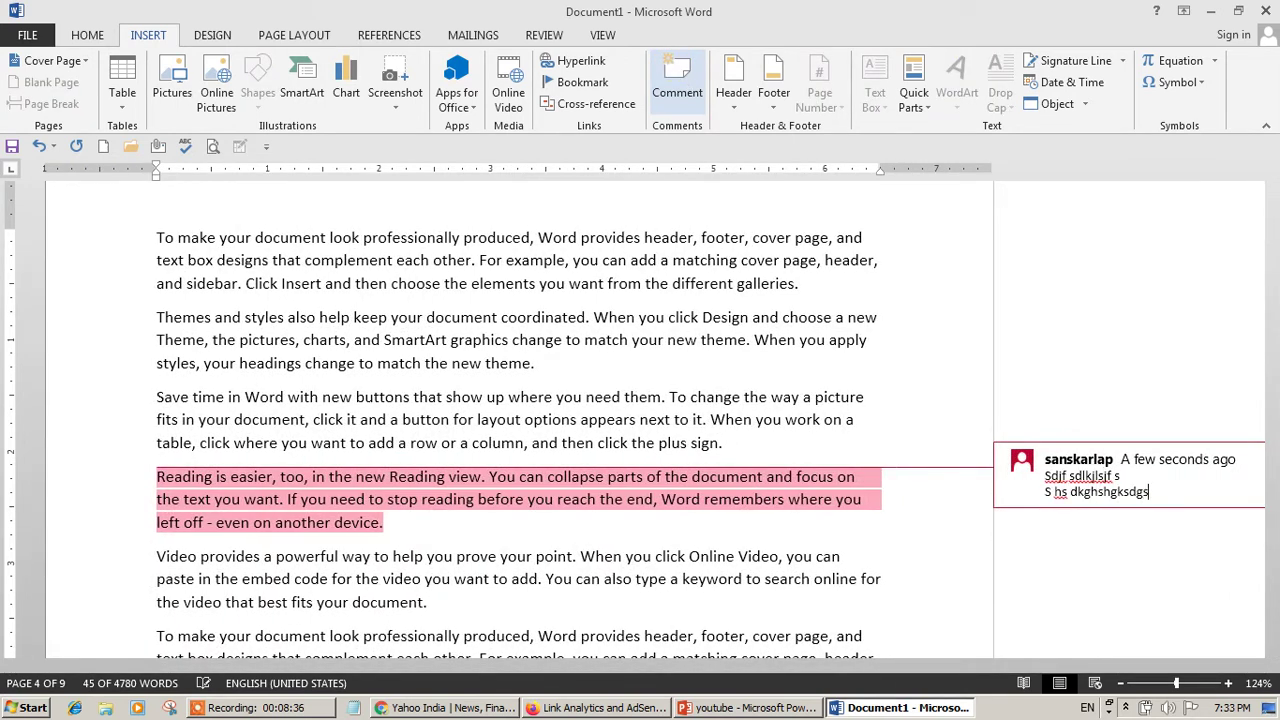
pyautogui.click(688, 318)
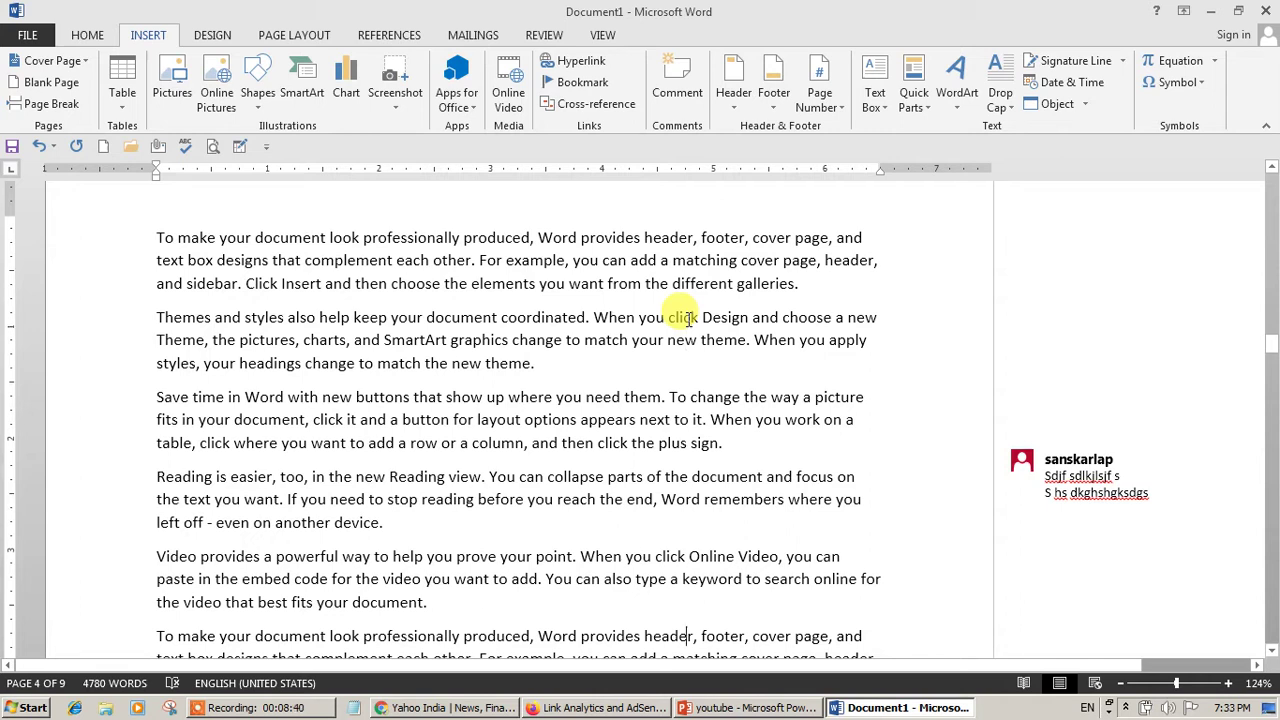
# Attach the comment "D lskkjskfjskjkls jgkjljslsjdk" to the phrase "Themes and styles also help keep your document coordinated" lower on page 4.
pyautogui.press('Down')
pyautogui.press('Down')
pyautogui.press('Down')
pyautogui.press('Down')
pyautogui.press('Down')
pyautogui.press('Down')
pyautogui.press('Down')
pyautogui.press('Down')
pyautogui.moveTo(165, 510); pyautogui.dragTo(586, 512)
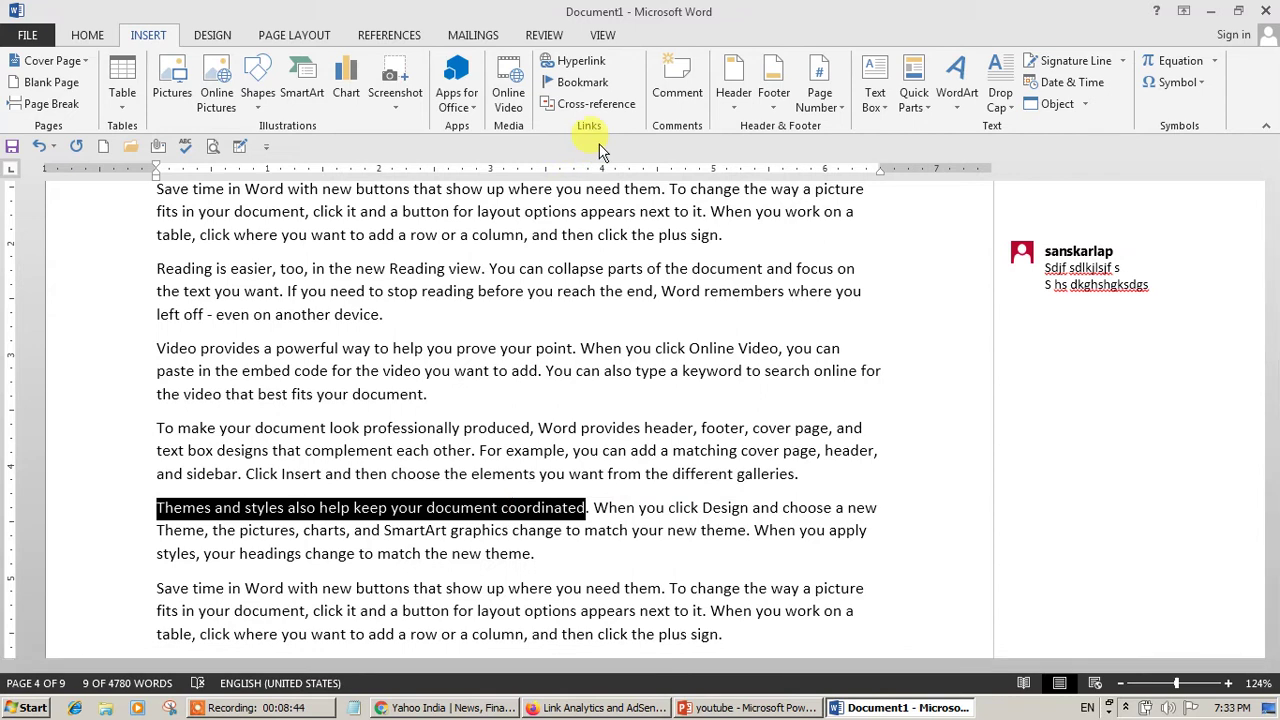
pyautogui.click(668, 82)
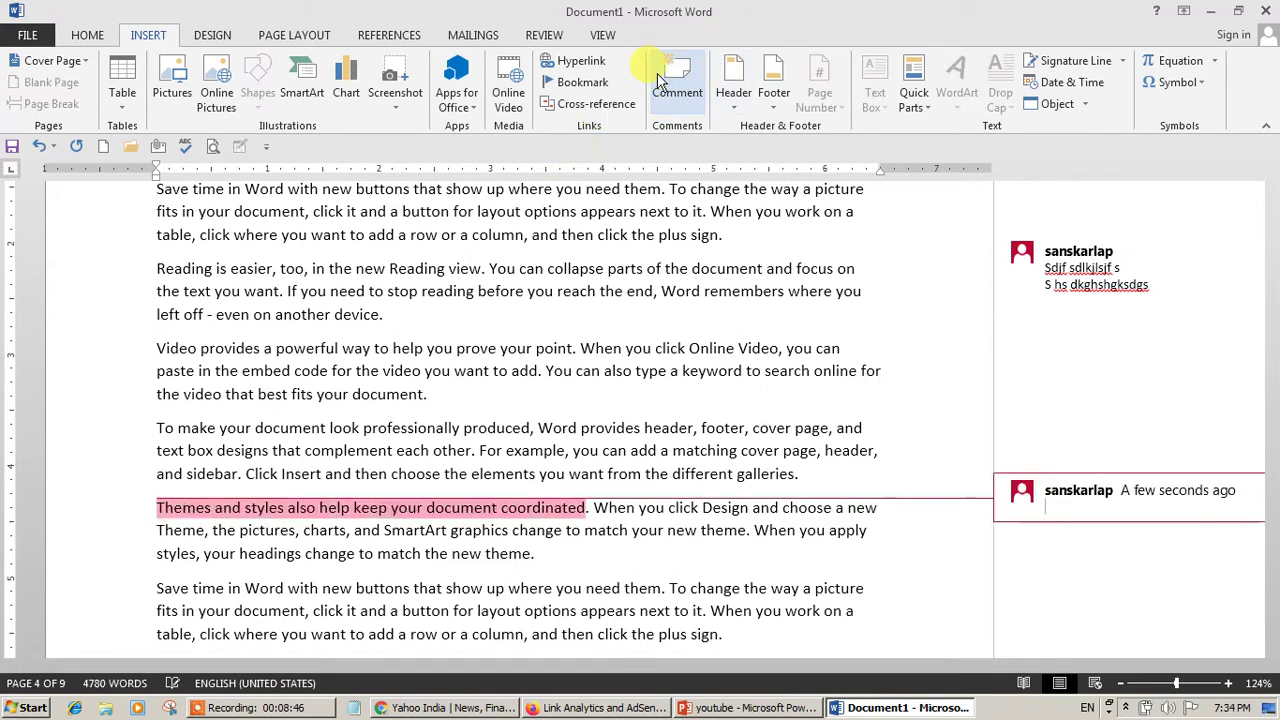
pyautogui.write('D lskkjskfjskjkls jgkljlslsjdk')
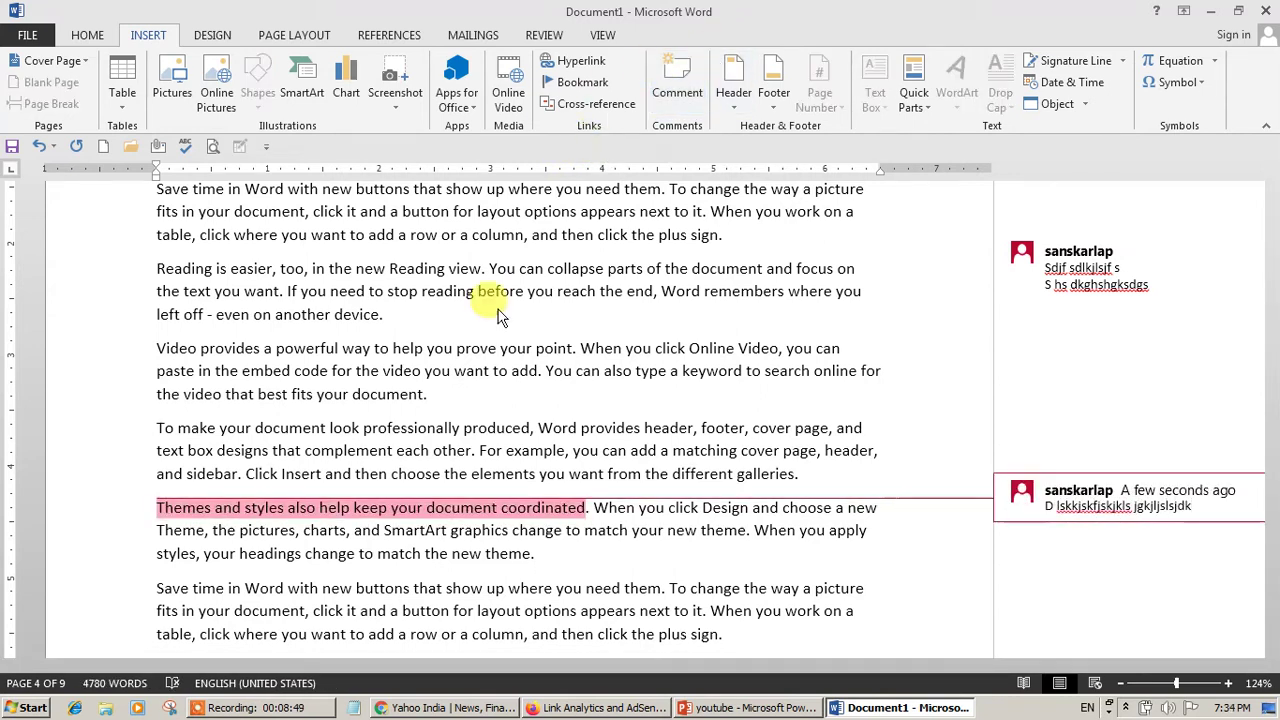
pyautogui.click(580, 270)
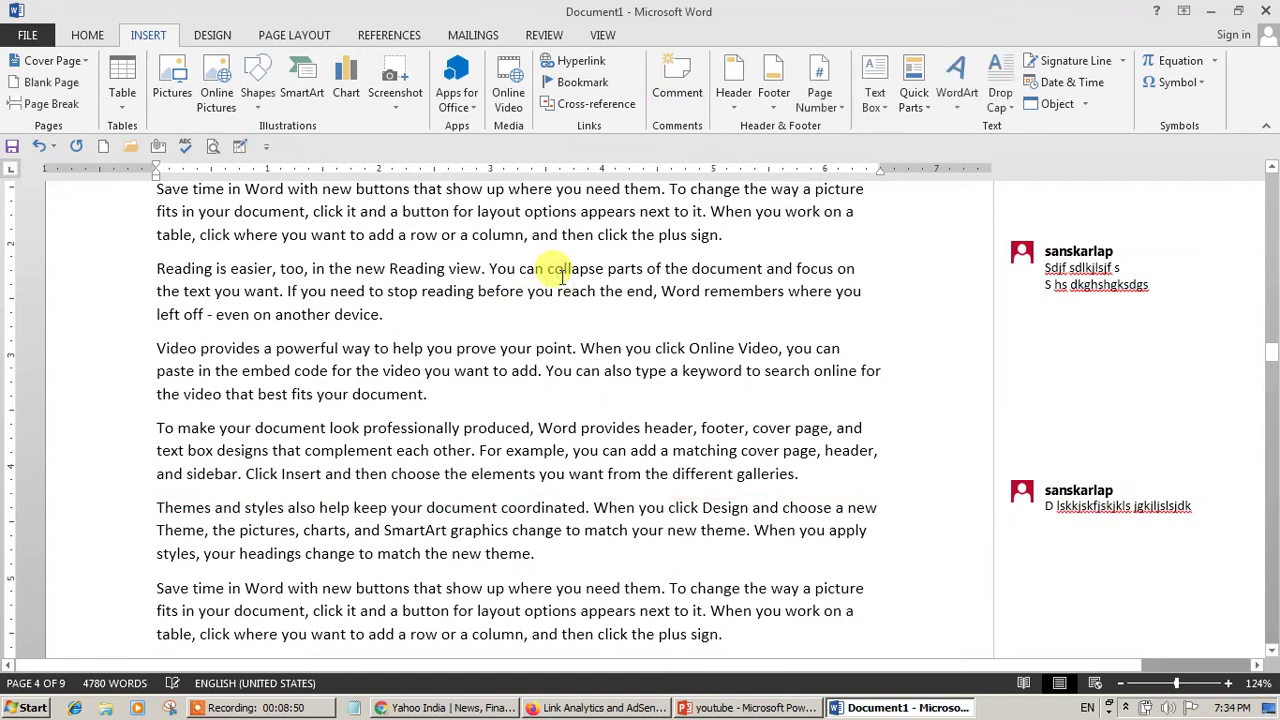
# Select the comment on the "Reading is easier" paragraph, then view page 4 with its comments in the print preview and return.
pyautogui.click(1086, 276)
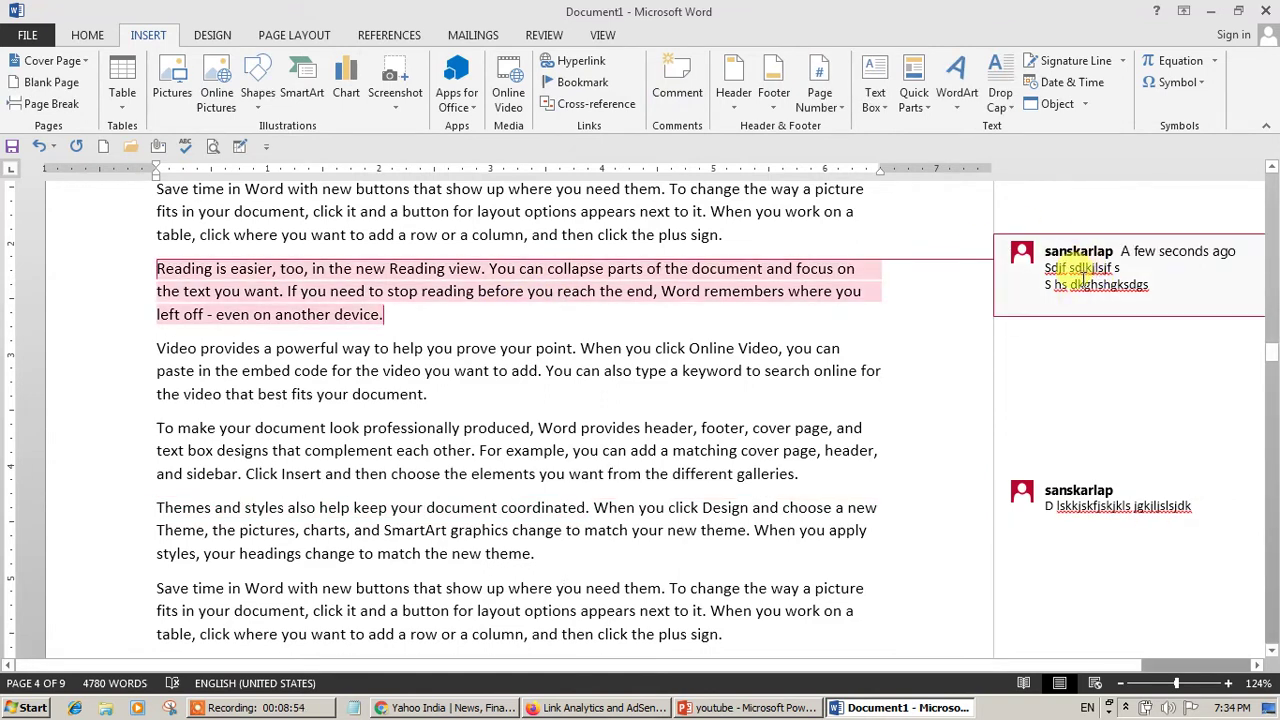
pyautogui.click(764, 376)
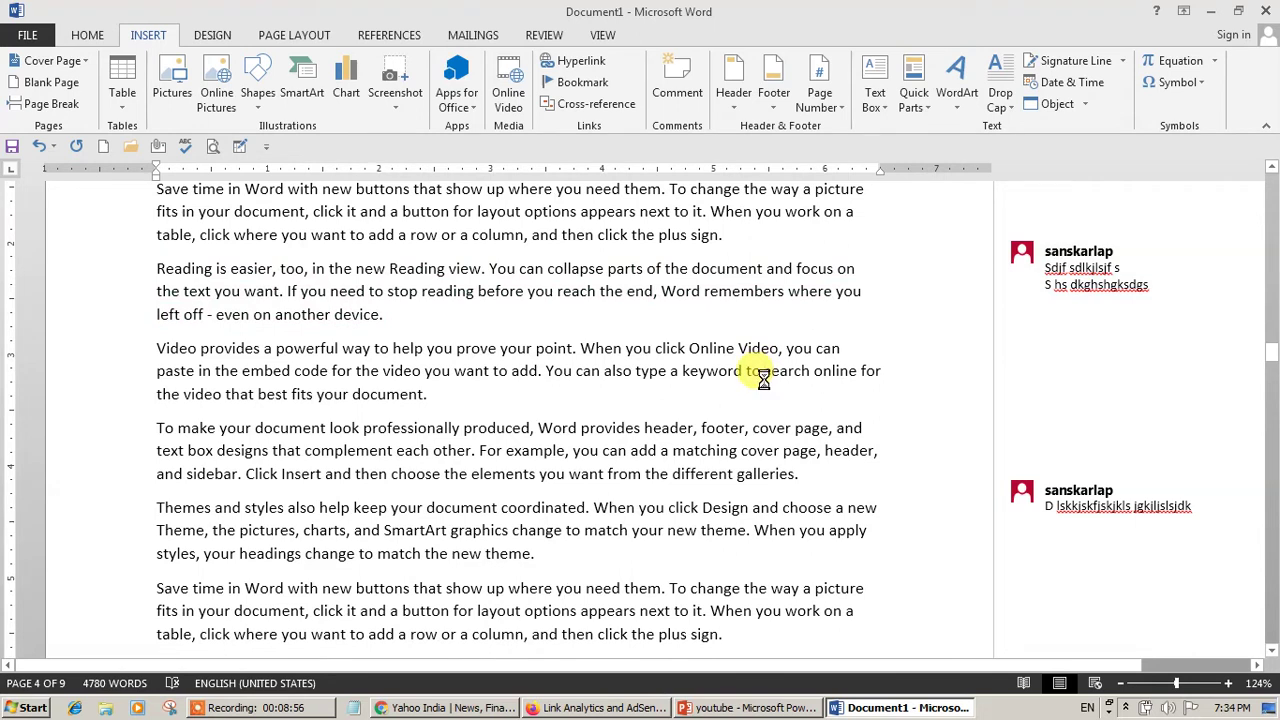
pyautogui.hotkey('ctrl', 'p')
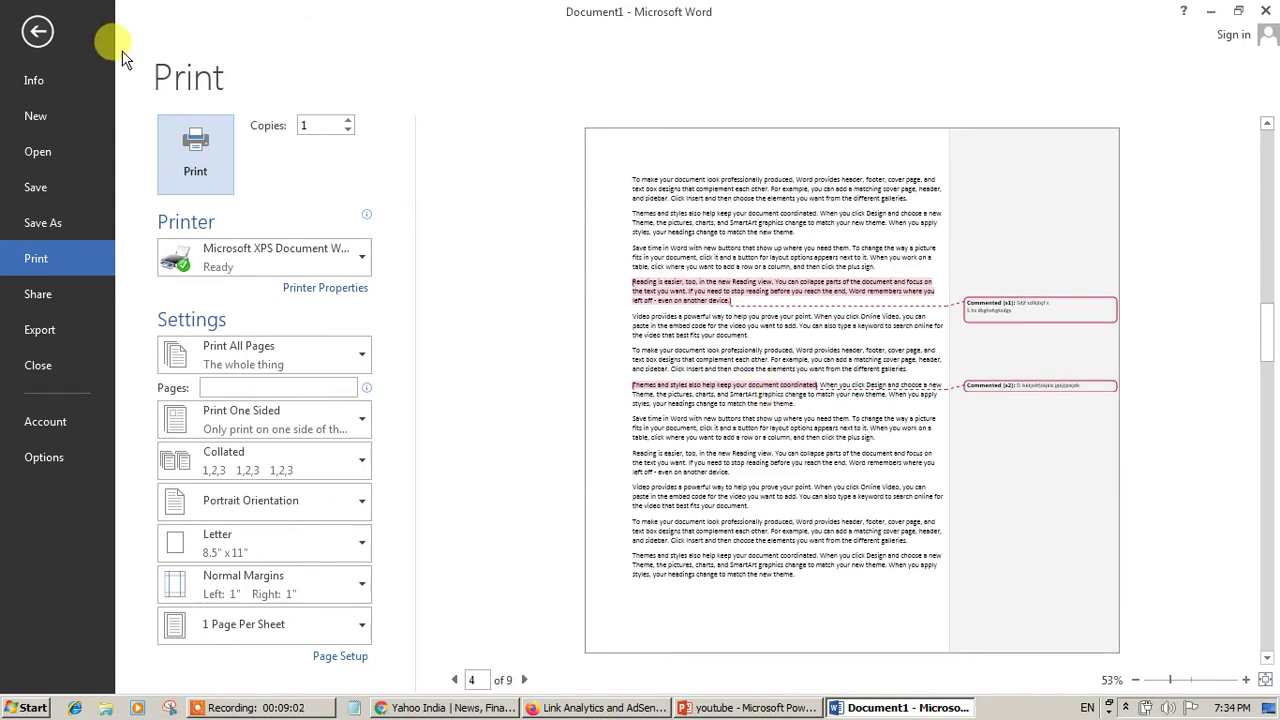
pyautogui.click(52, 39)
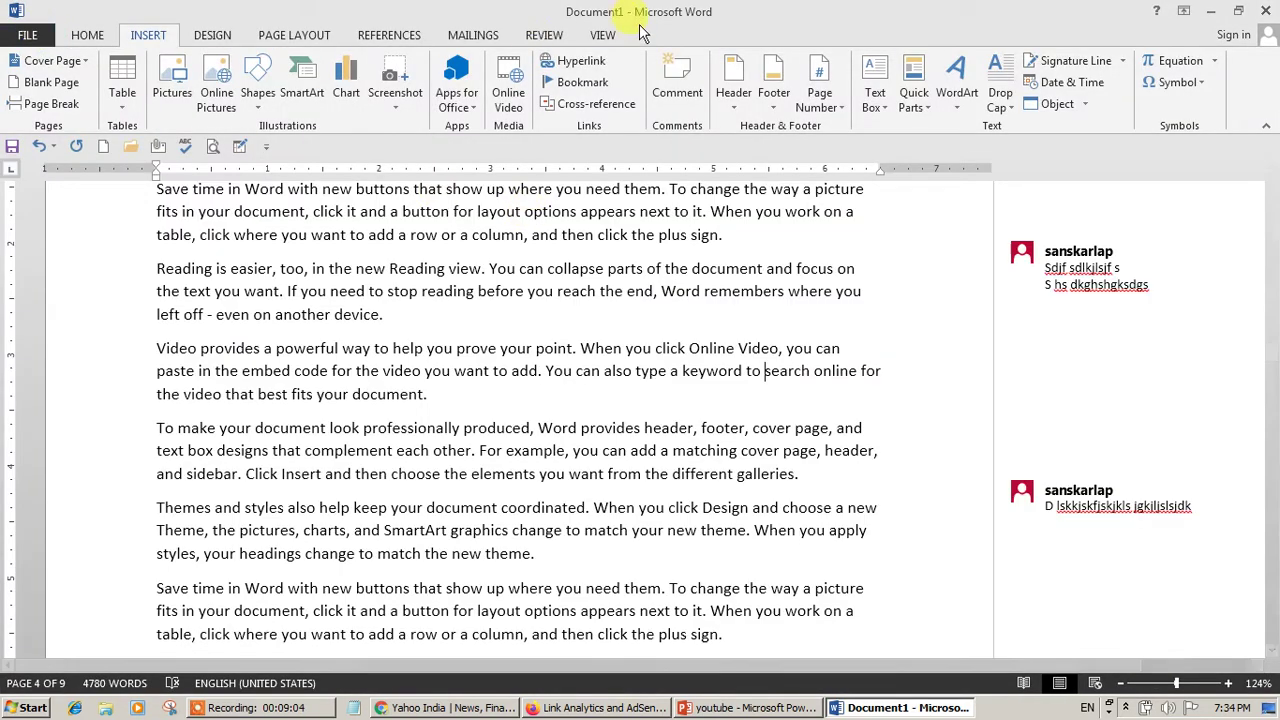
# Turn off the display of full comments in the margin and return to the insert features.
pyautogui.click(556, 42)
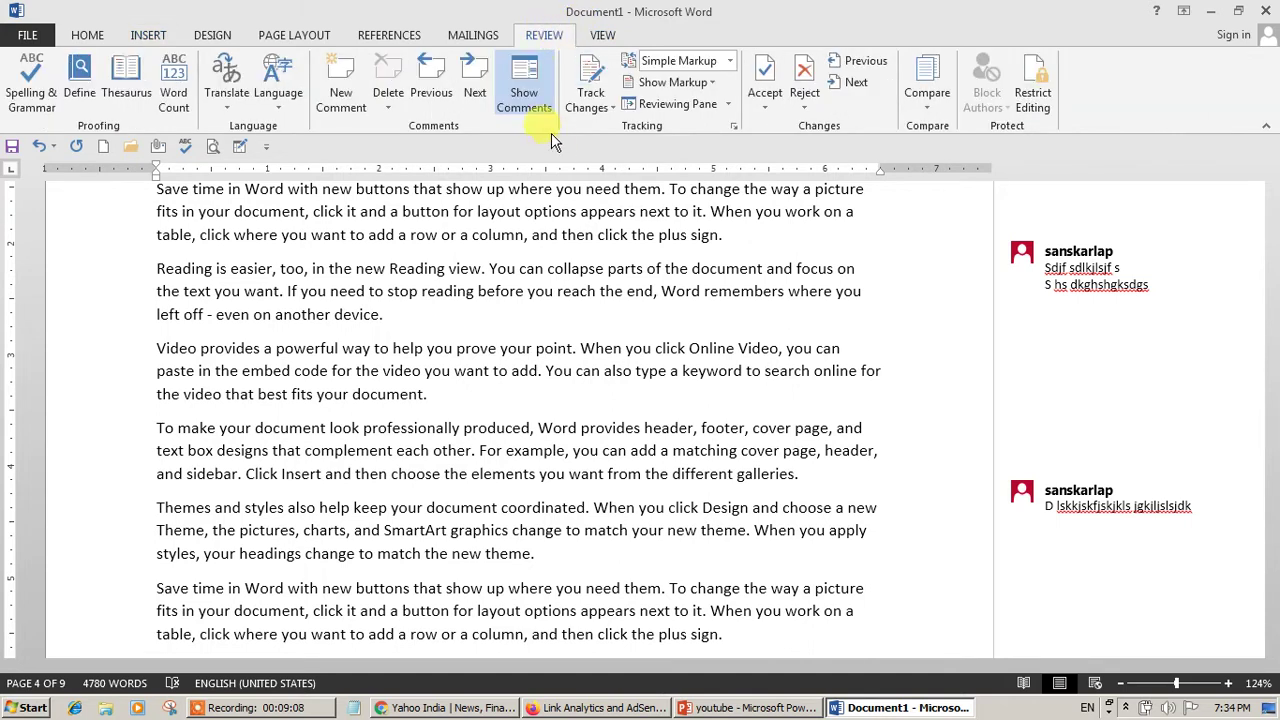
pyautogui.click(540, 105)
pyautogui.click(540, 105)
pyautogui.click(540, 105)
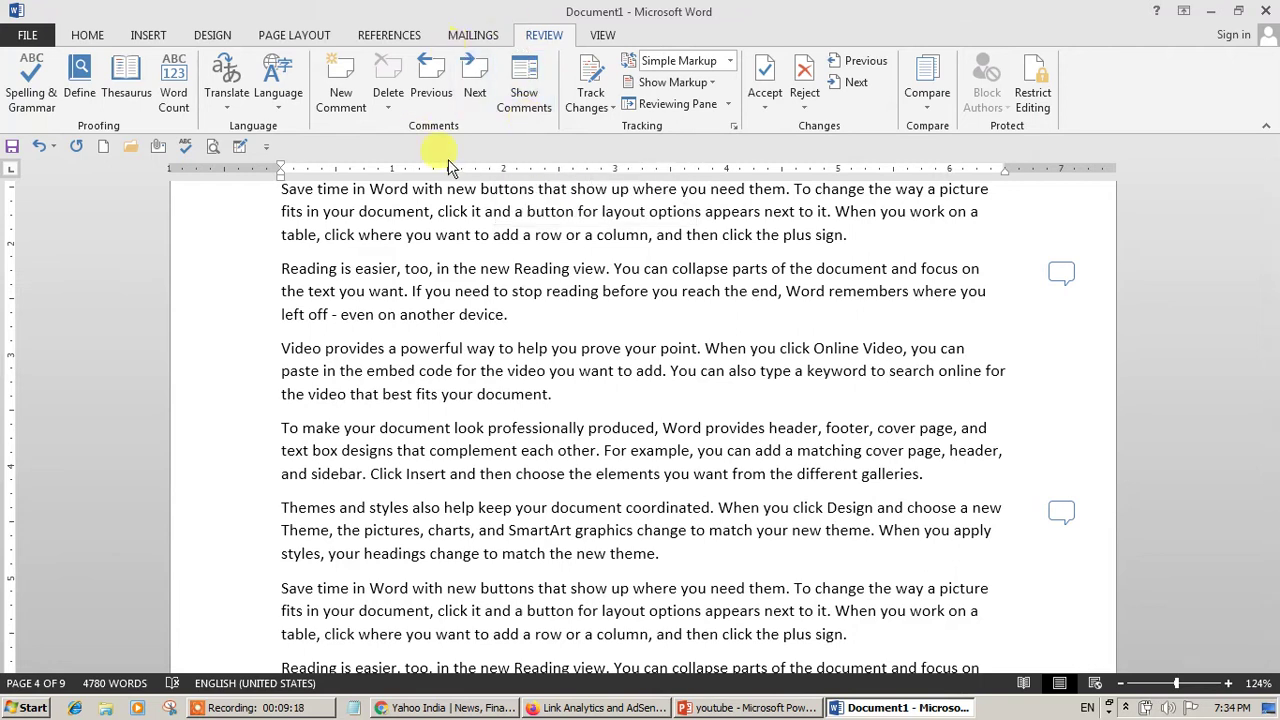
pyautogui.click(101, 33)
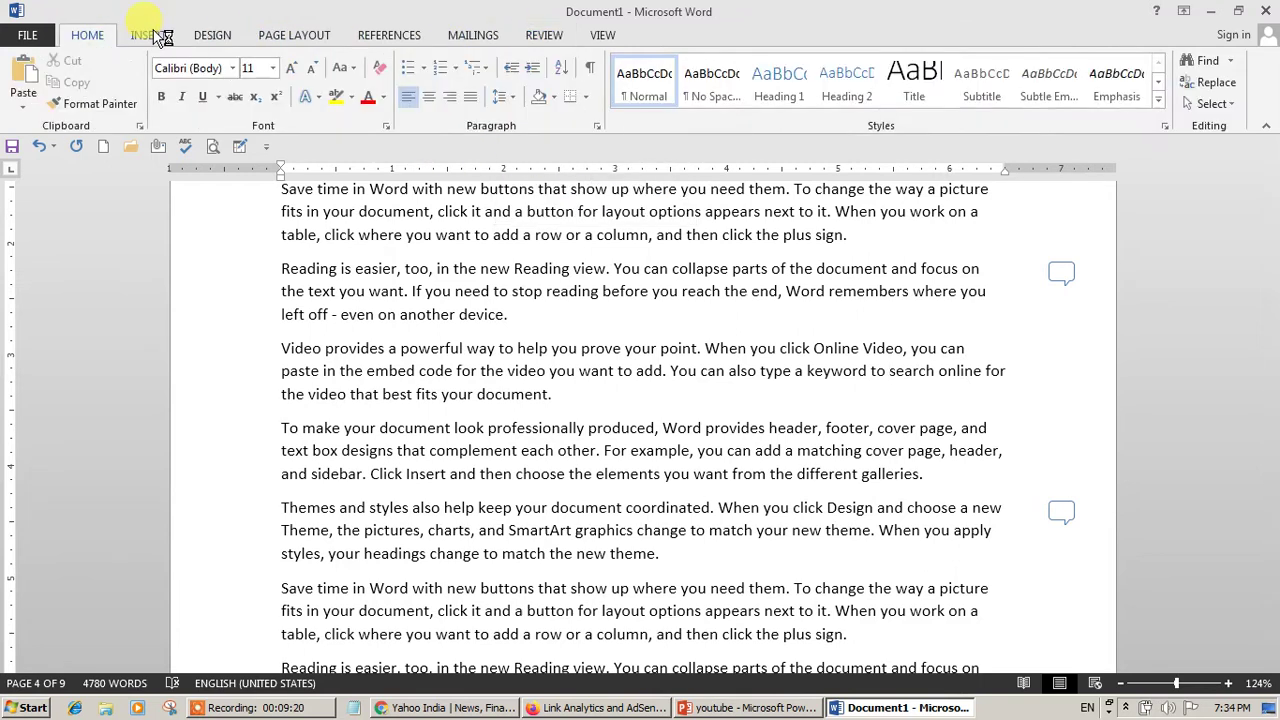
pyautogui.click(160, 36)
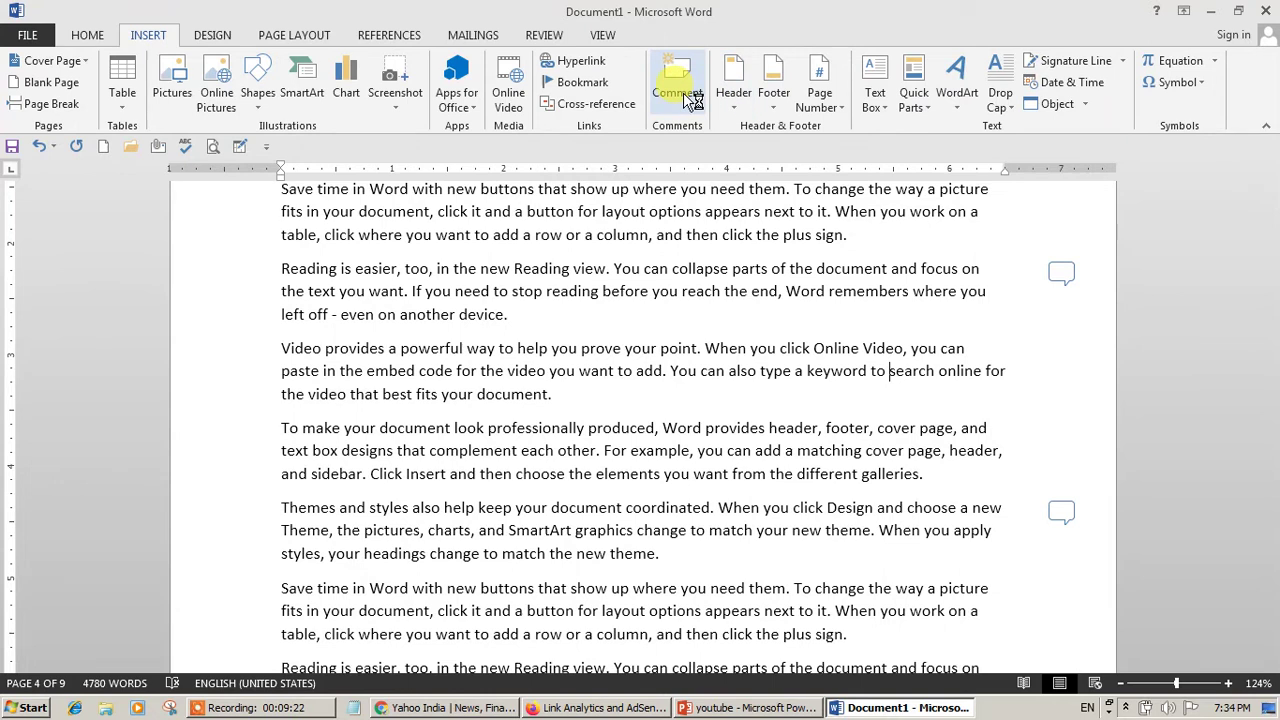
# Delete the comments on the "Reading is easier" paragraph and on the "Themes and styles" phrase.
pyautogui.click(1062, 272)
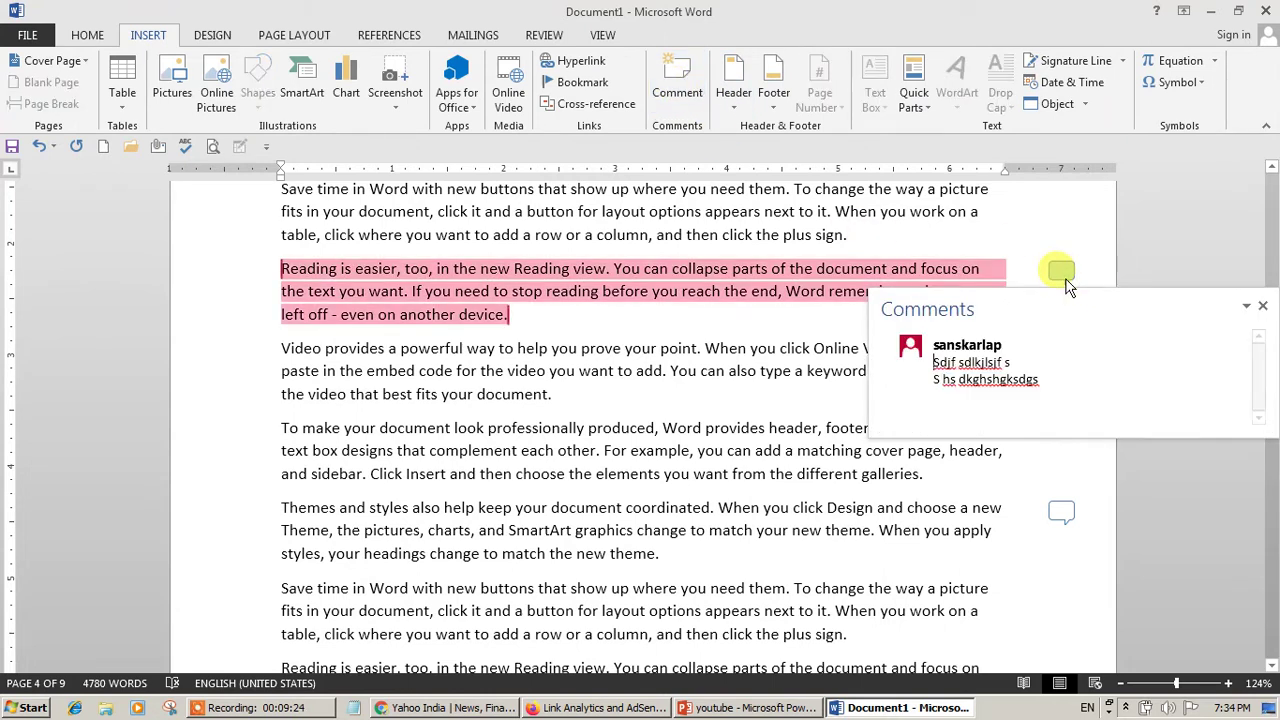
pyautogui.click(545, 35)
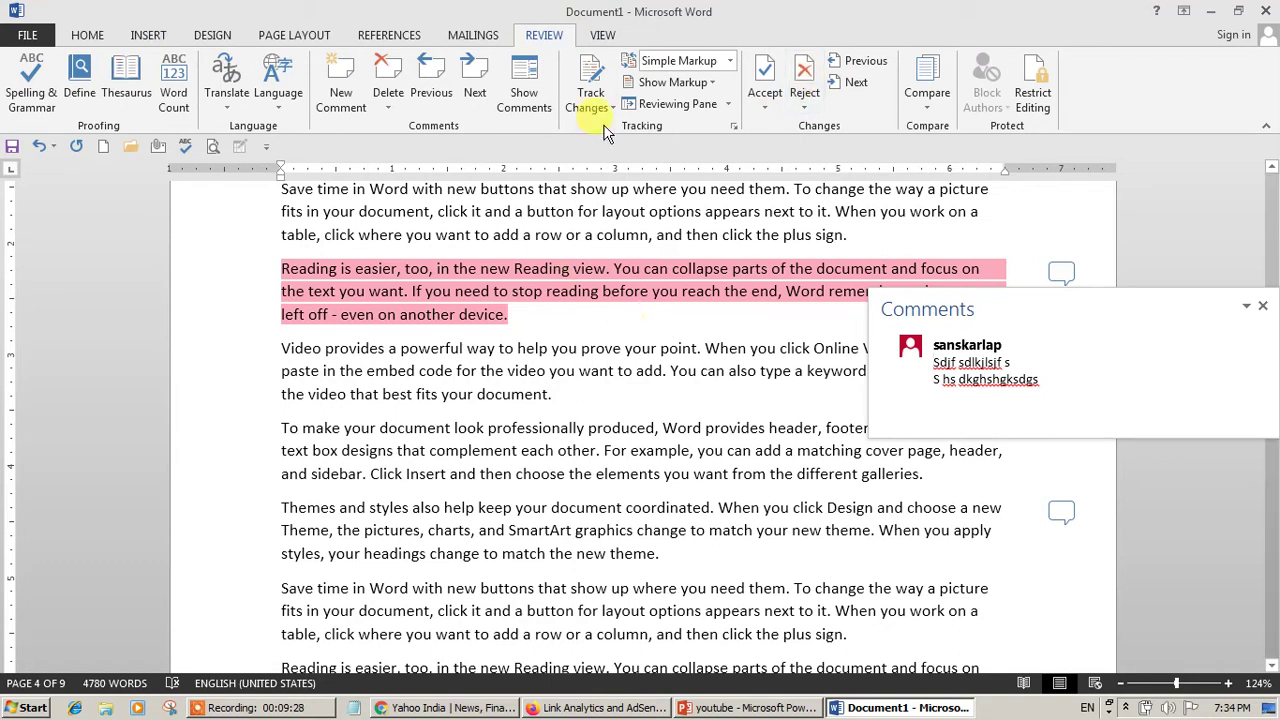
pyautogui.click(380, 75)
pyautogui.hotkey('ctrl', 'z')
pyautogui.click(1061, 511)
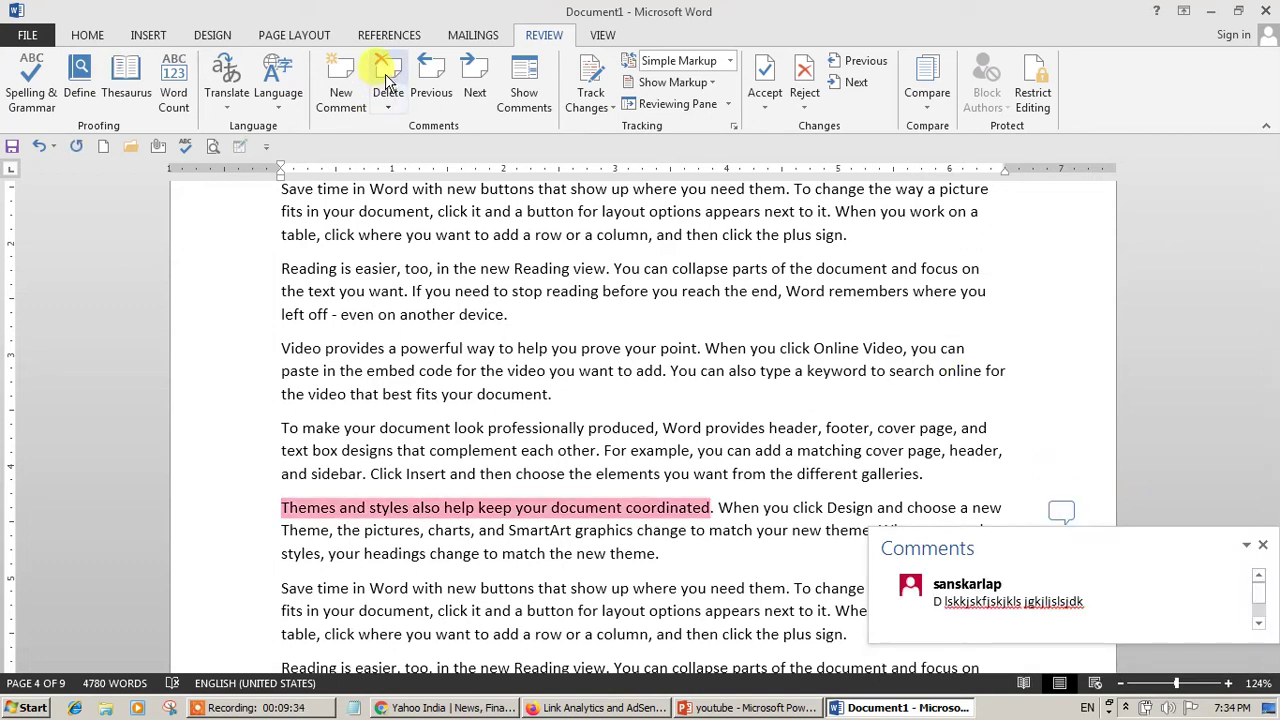
pyautogui.click(381, 72)
pyautogui.click(622, 393)
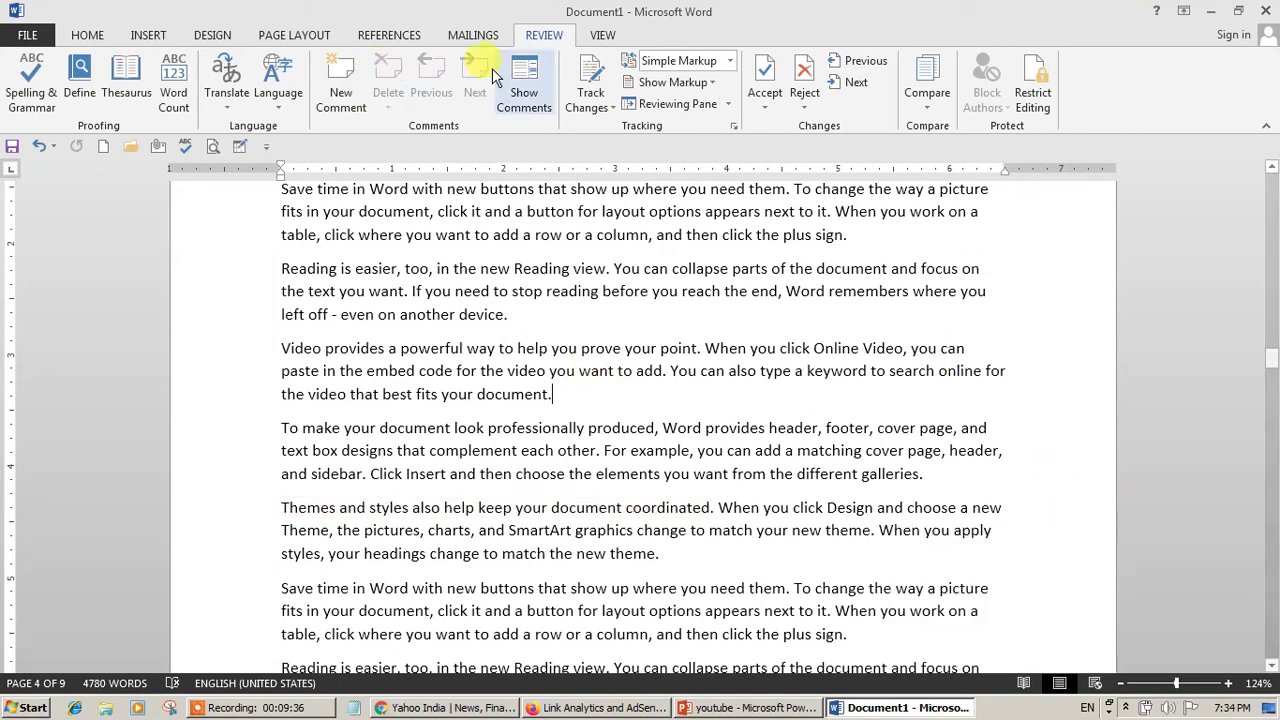
# Insert a Blank header reading "Sanskar Tutorials", close header editing and check the header on the other pages.
pyautogui.click(168, 40)
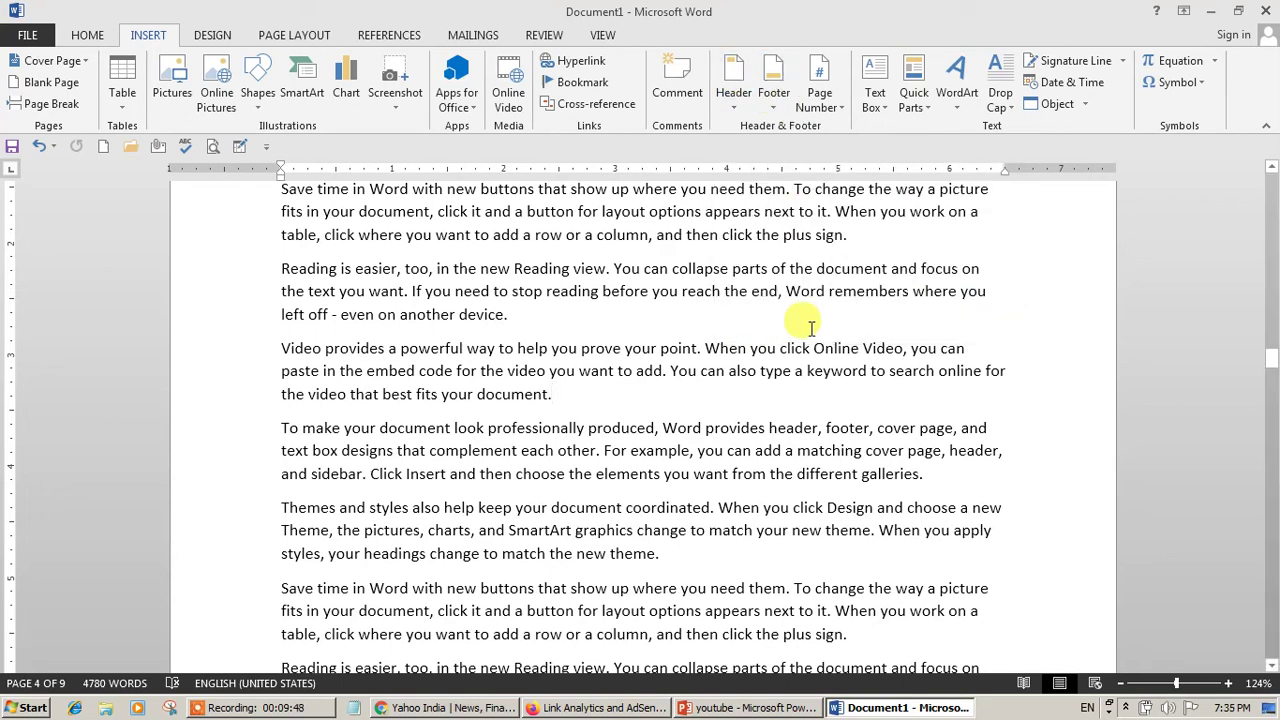
pyautogui.click(750, 117)
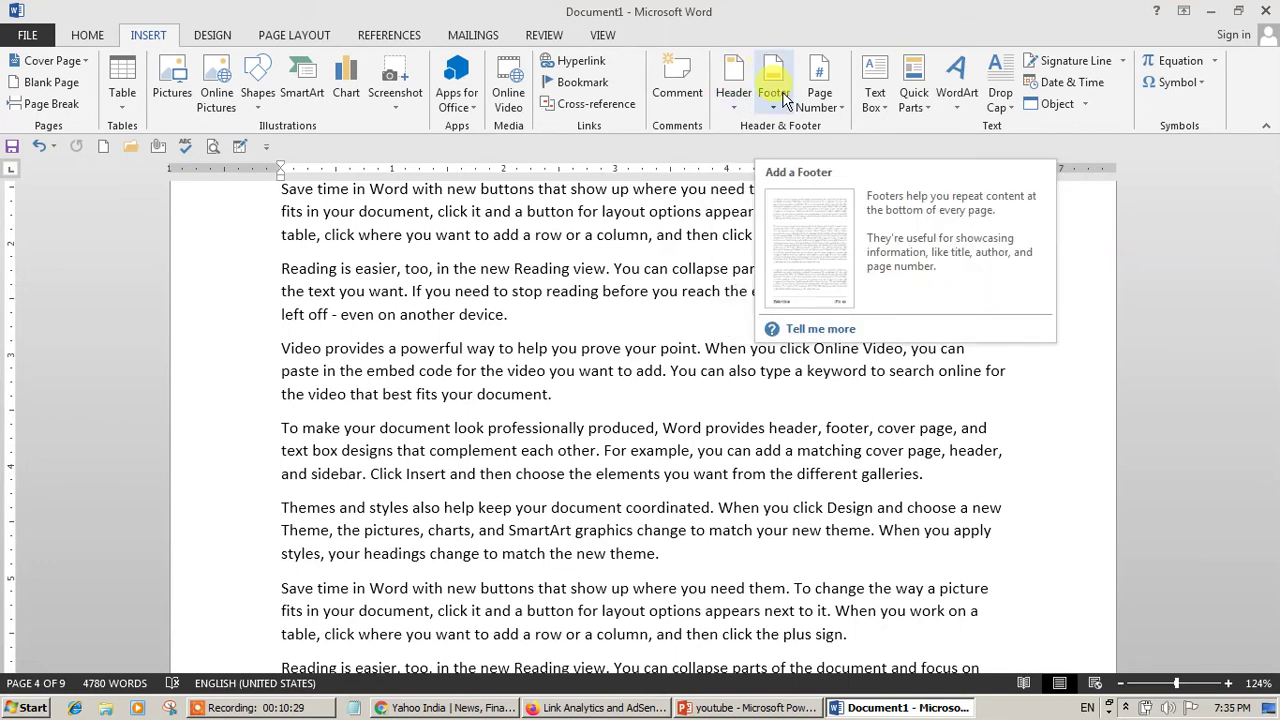
pyautogui.click(728, 74)
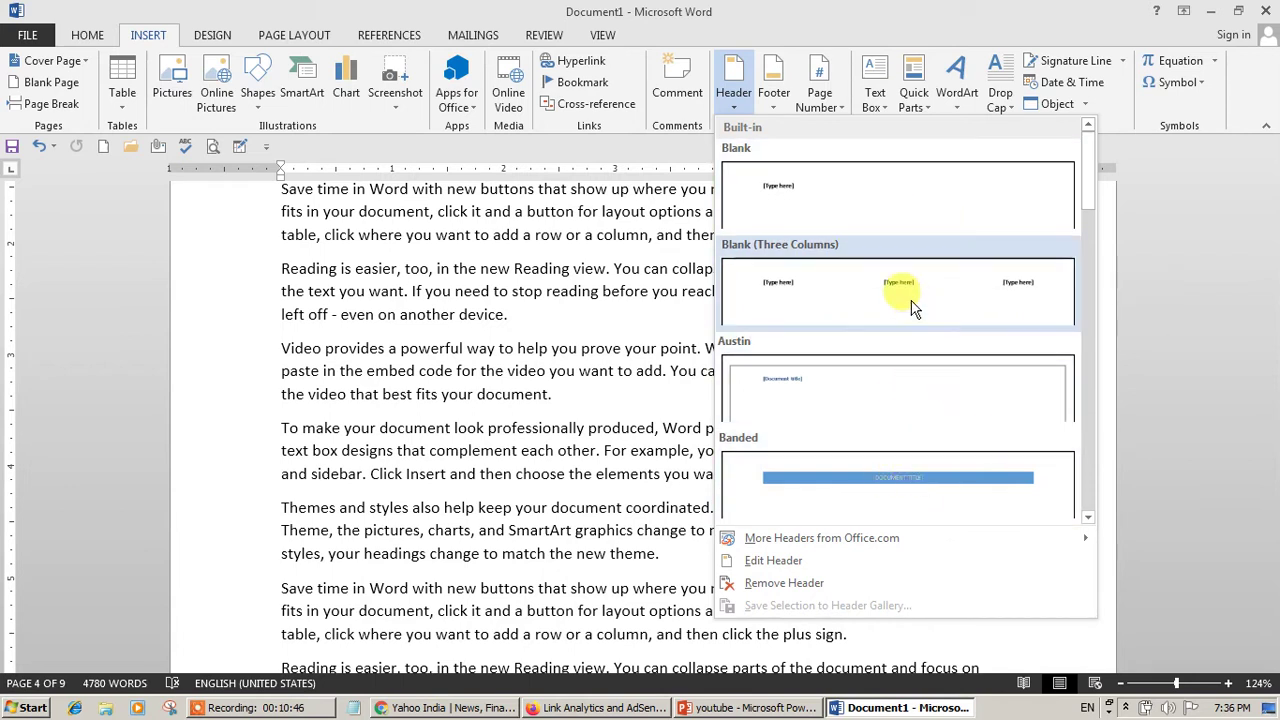
pyautogui.press('Escape')
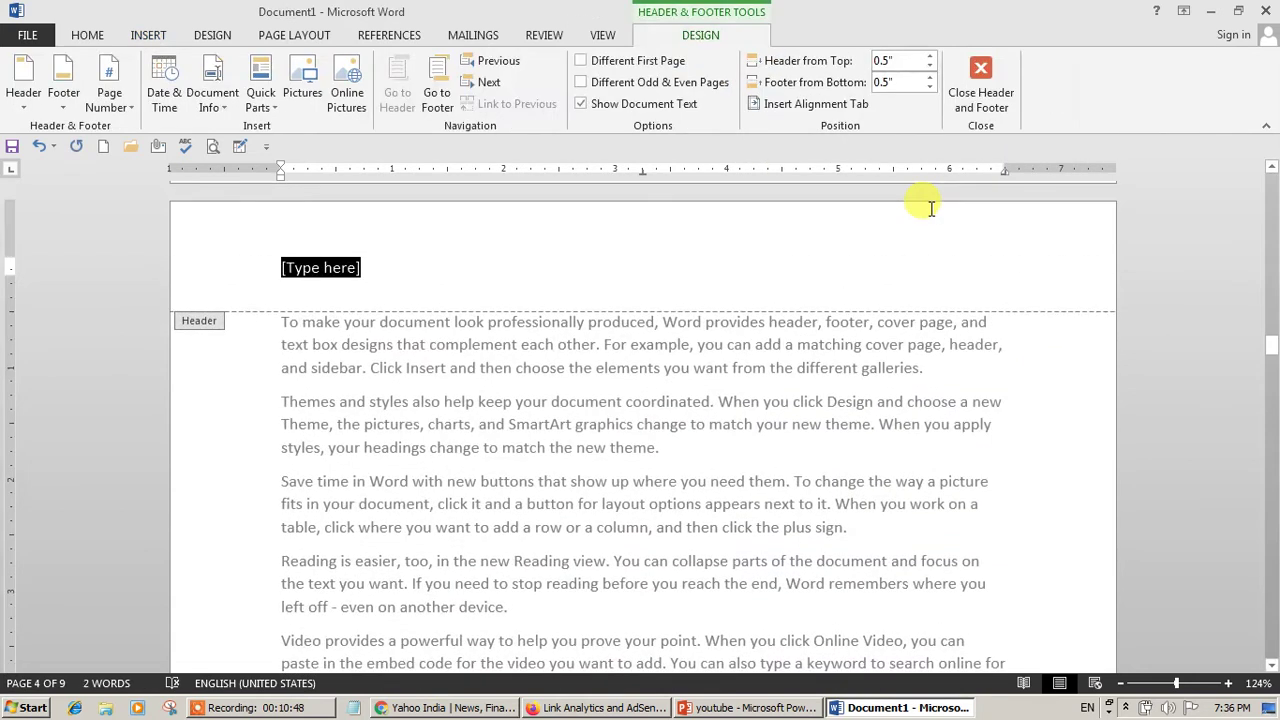
pyautogui.write('Sanskar')
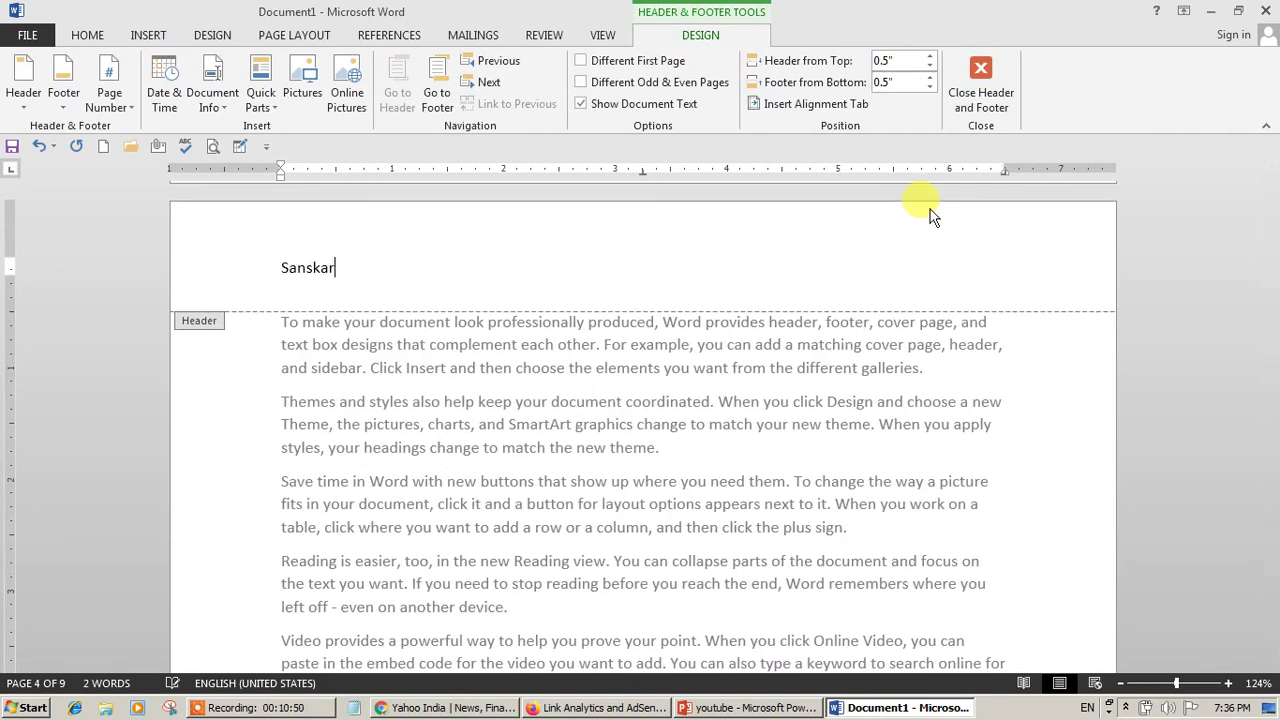
pyautogui.write(' Tutorials')
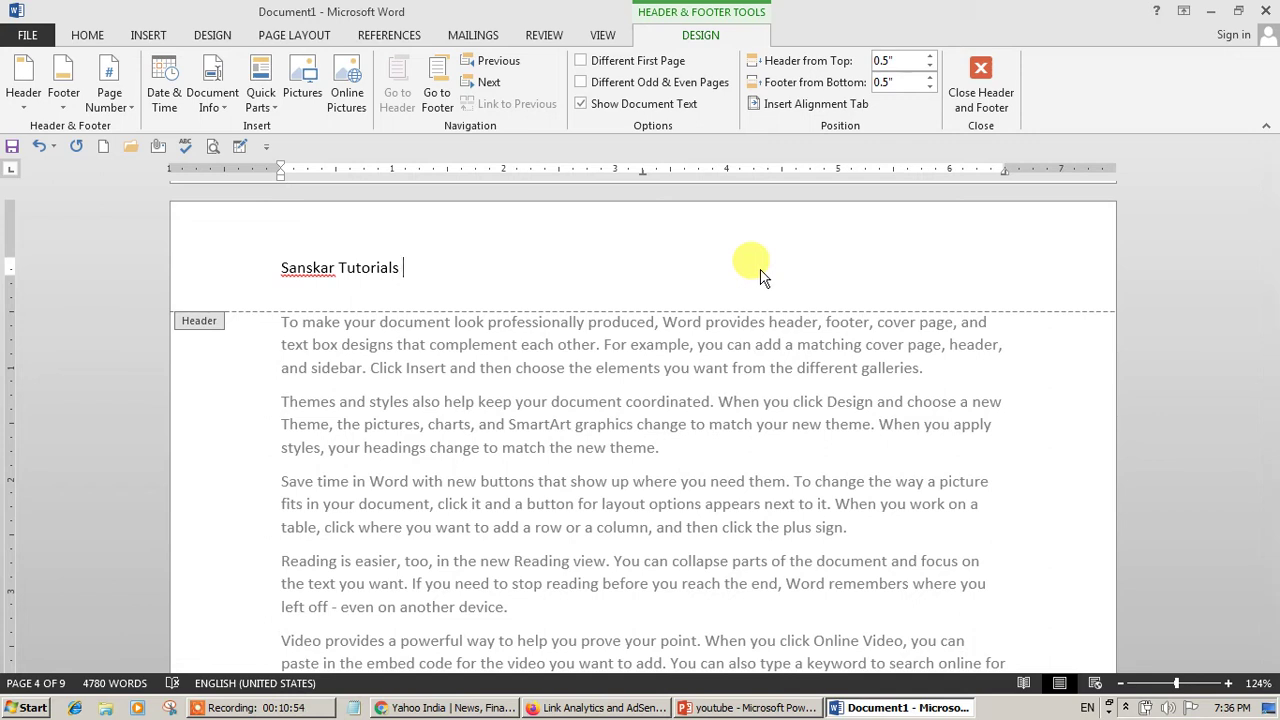
pyautogui.click(975, 98)
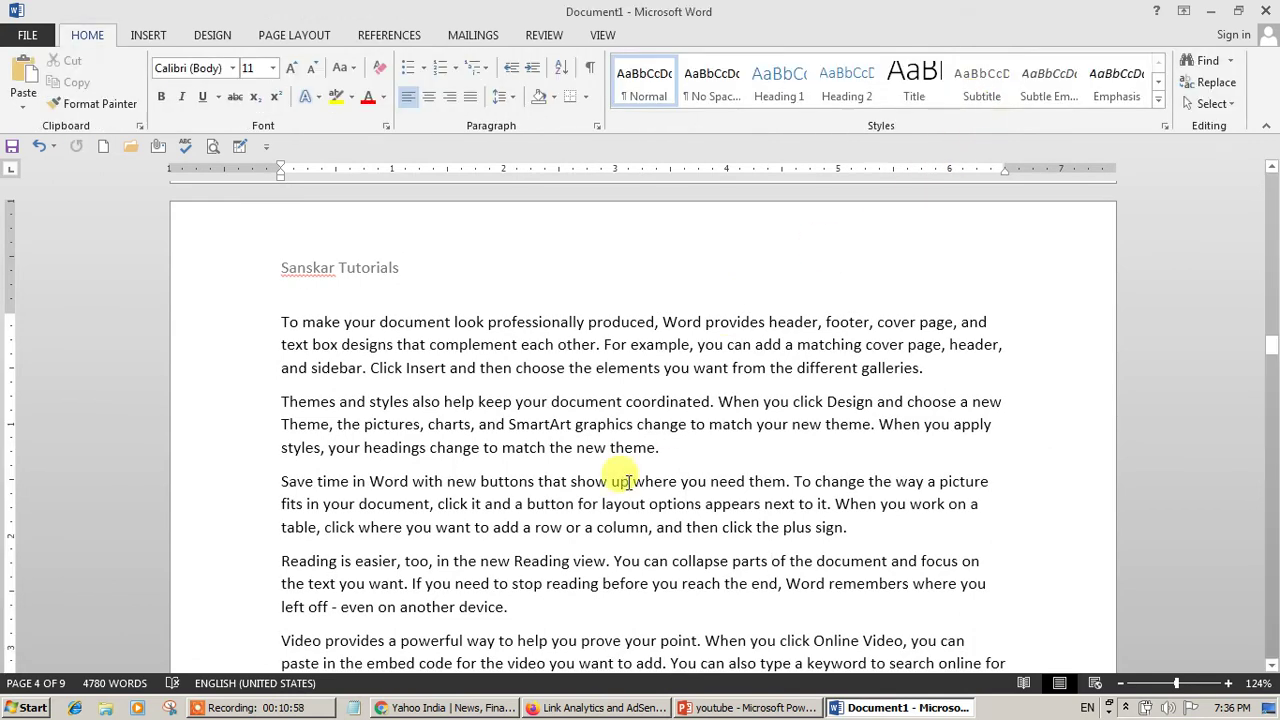
pyautogui.scroll(-5, 628, 481)
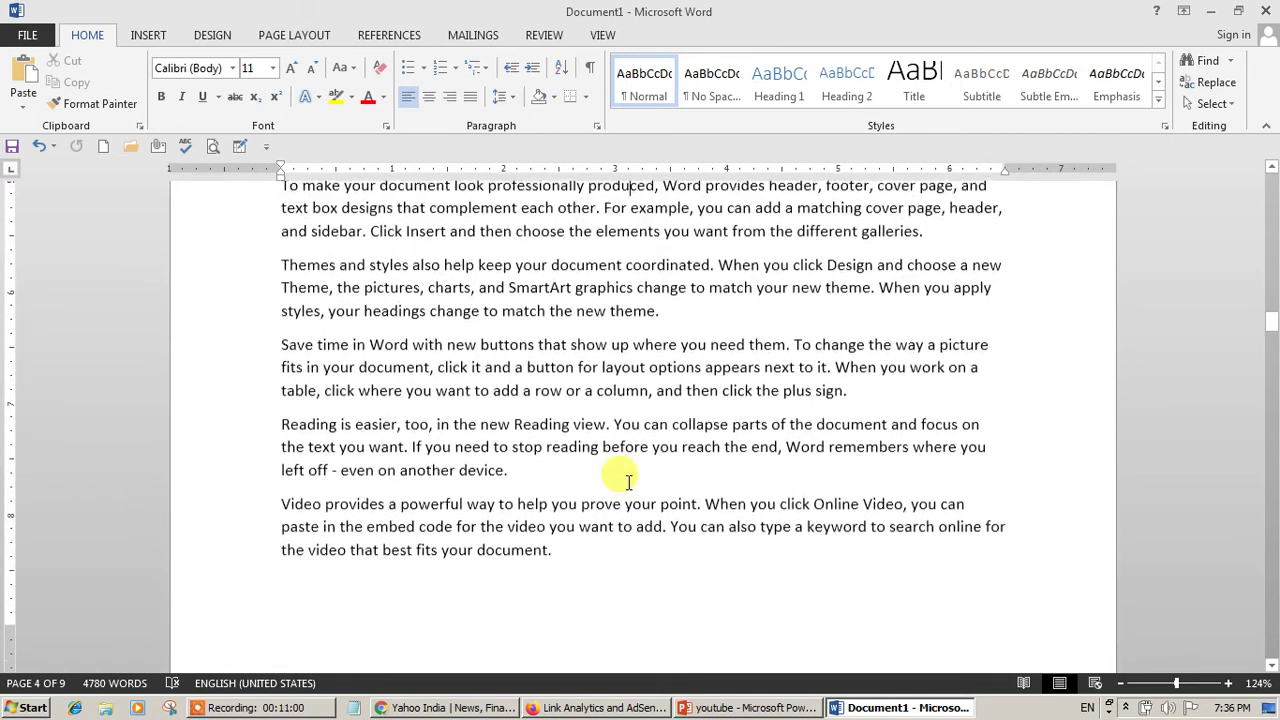
pyautogui.scroll(-10, 628, 481)
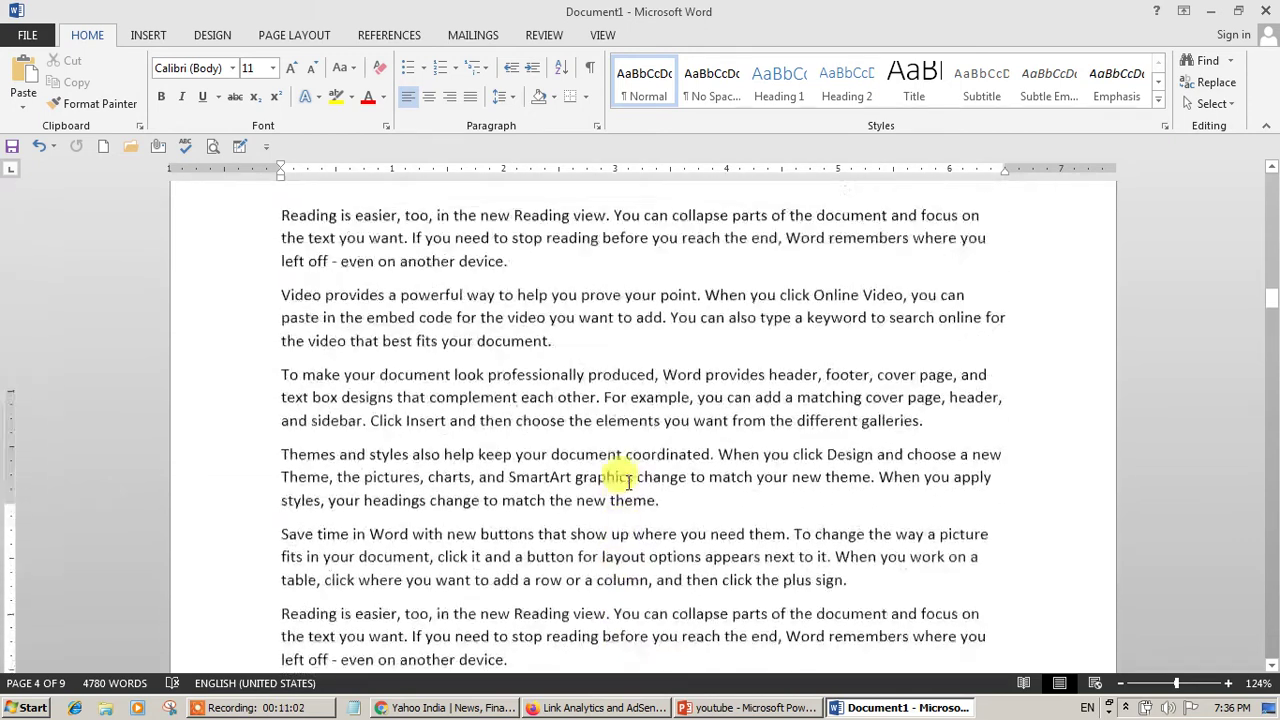
pyautogui.scroll(1, 628, 481)
pyautogui.scroll(-5, 628, 481)
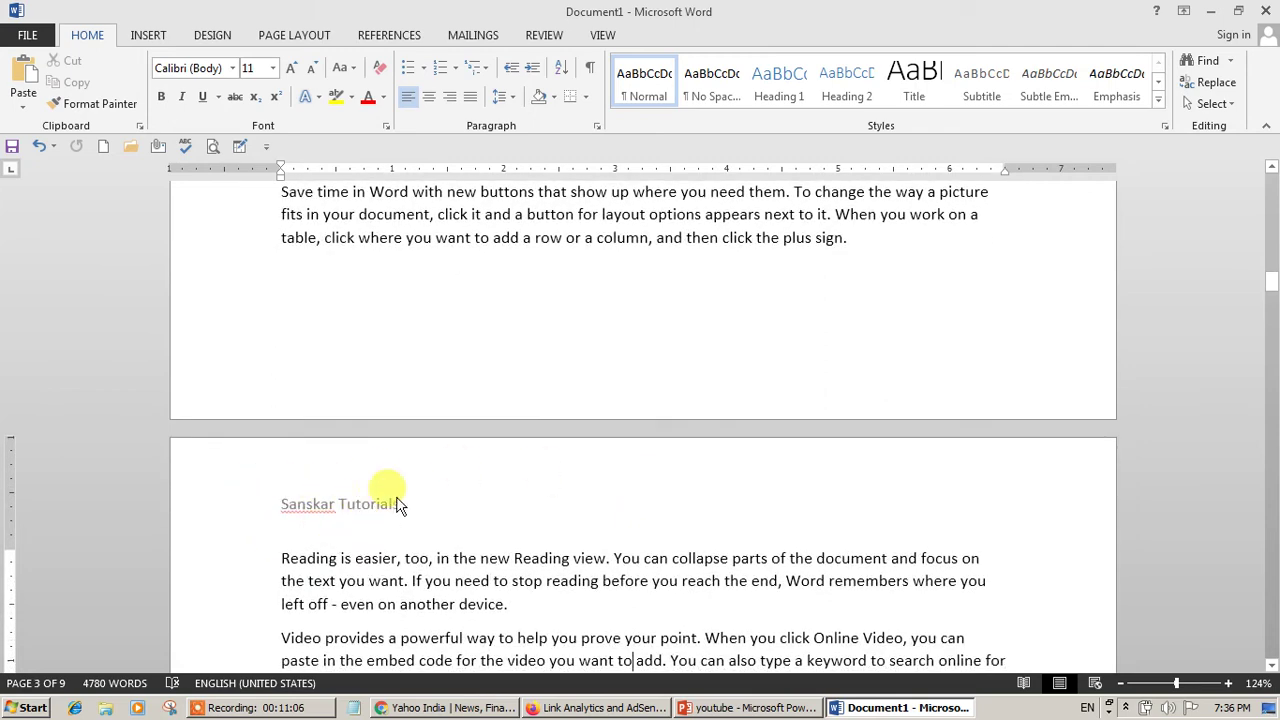
# Check the "Sanskar Tutorials" header on the preceding pages, going back to the very start of page 1.
pyautogui.scroll(7, 553, 568)
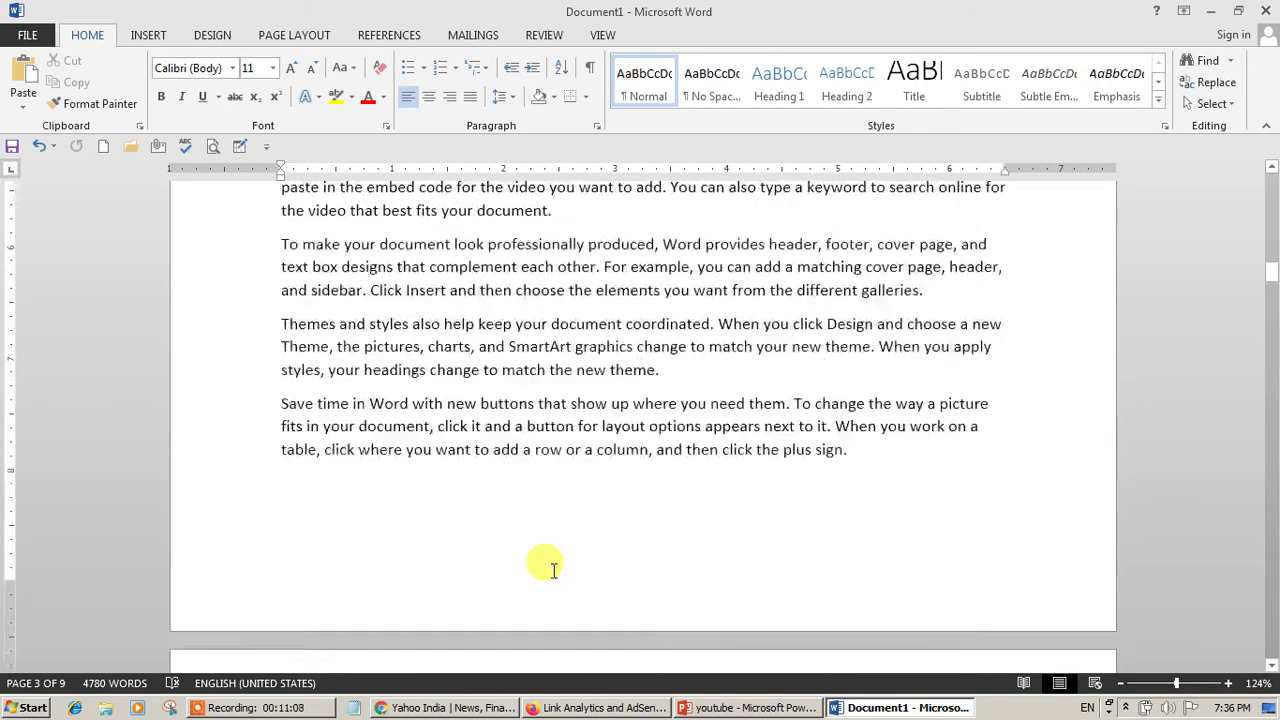
pyautogui.scroll(5, 553, 572)
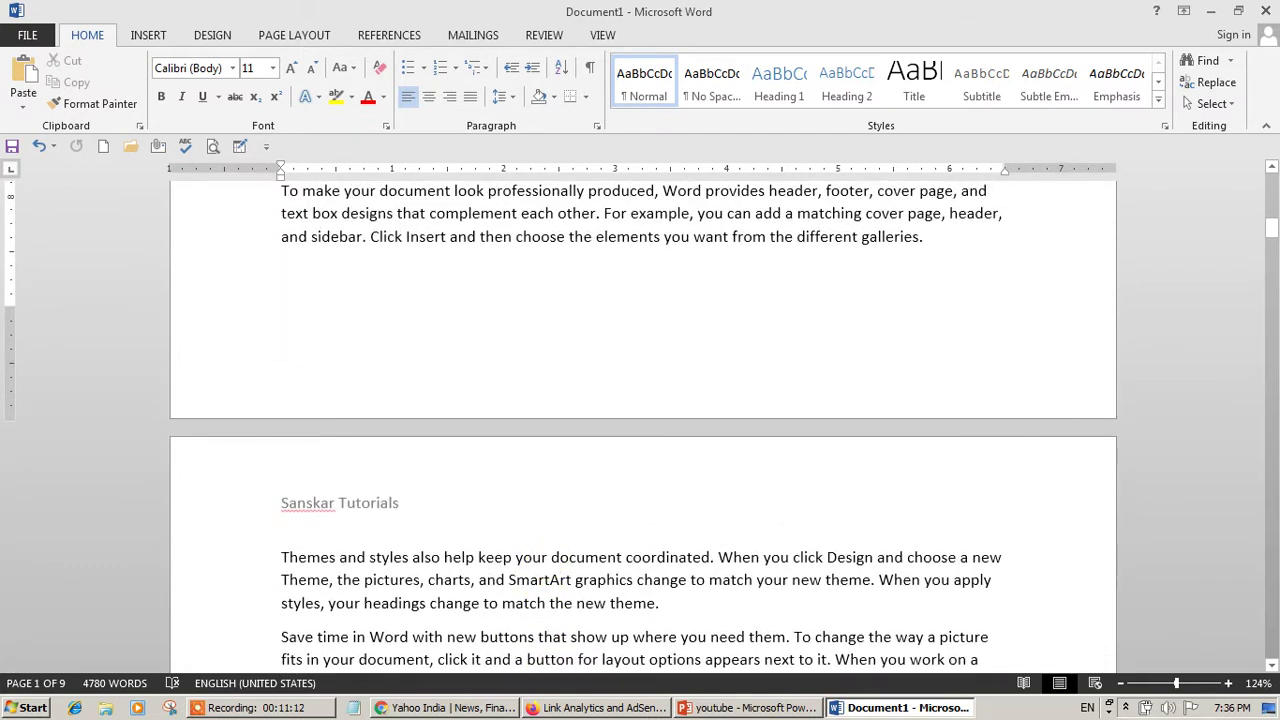
pyautogui.scroll(10, 322, 530)
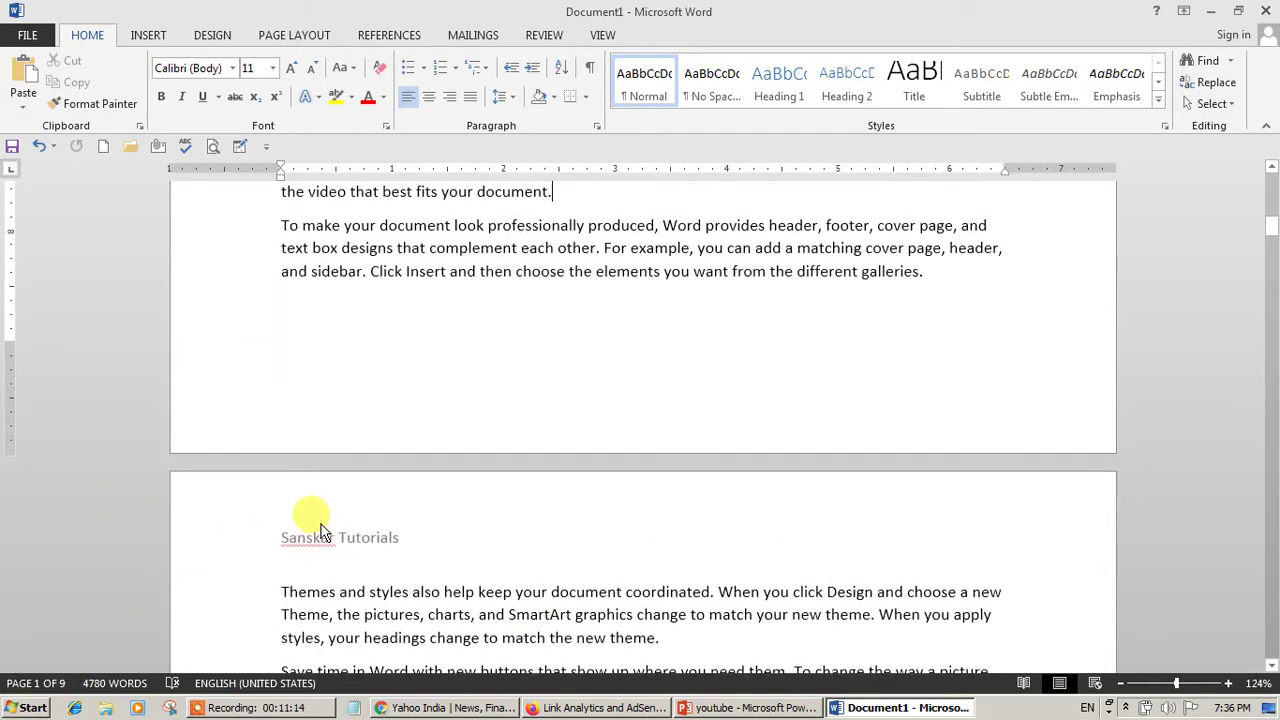
pyautogui.scroll(2, 322, 522)
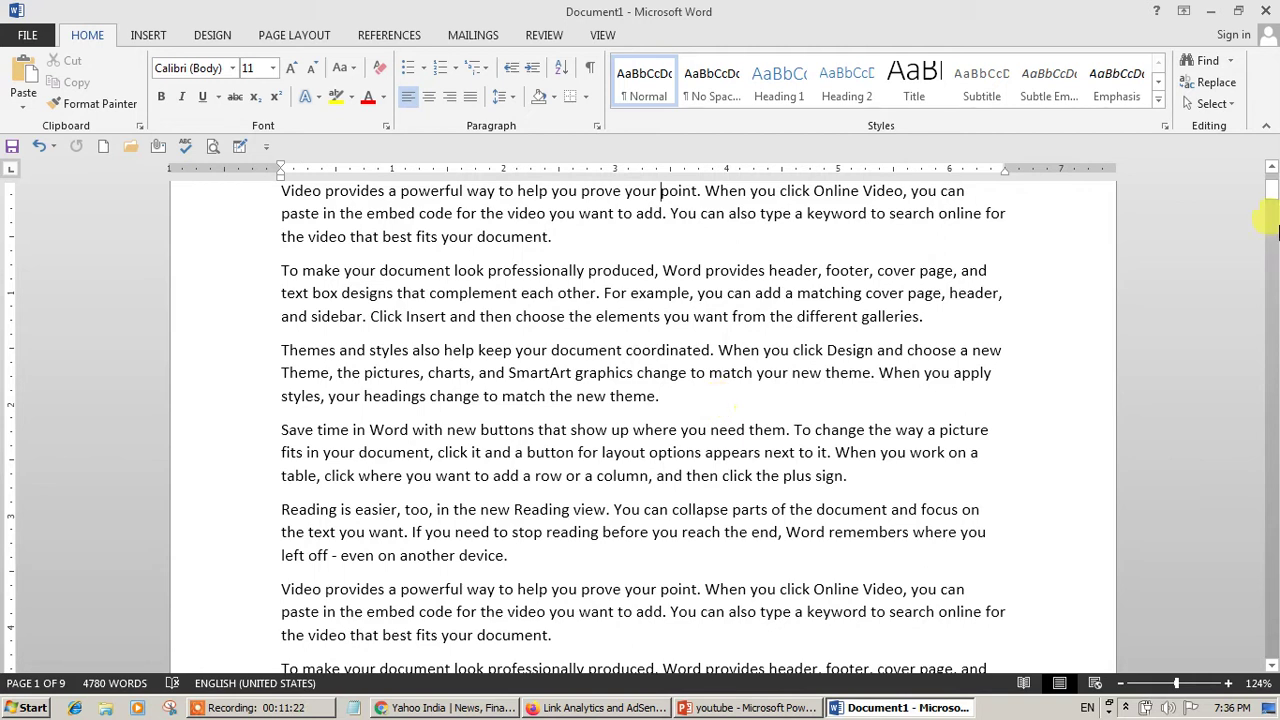
pyautogui.click(1271, 168)
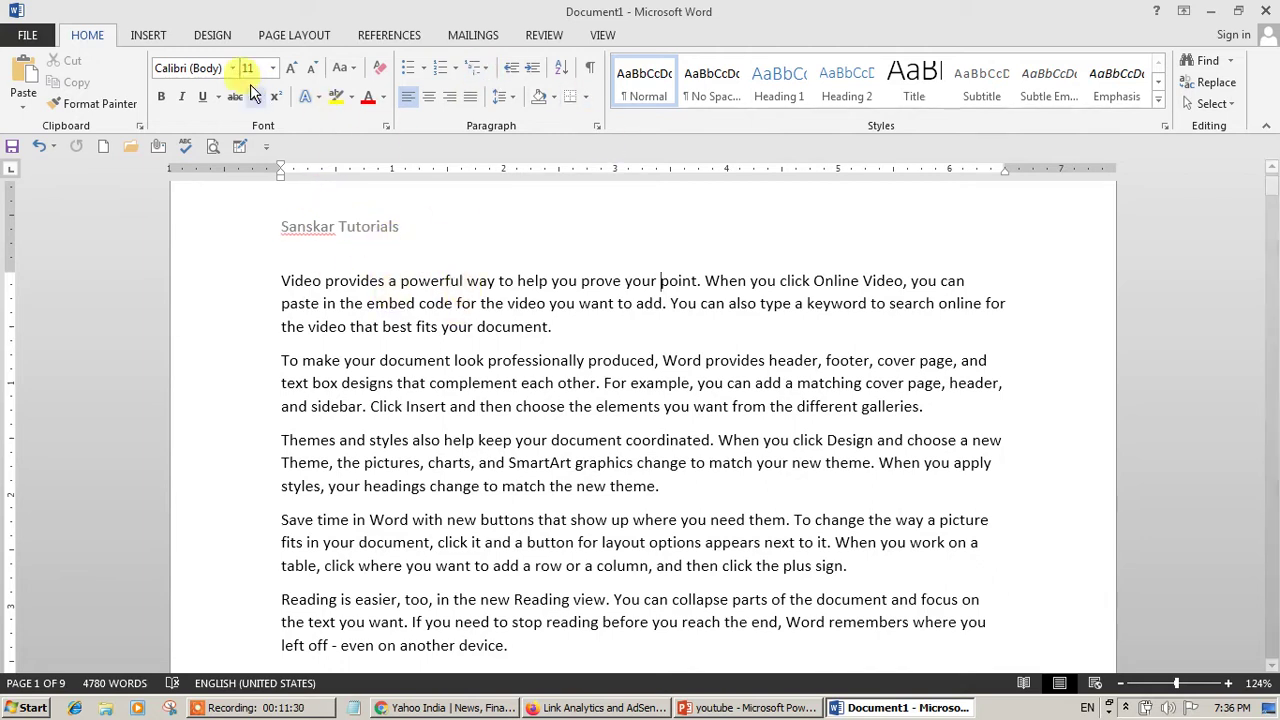
# Add an empty comment on the word "point" in the first paragraph of page 1 and return to the text.
pyautogui.click(145, 38)
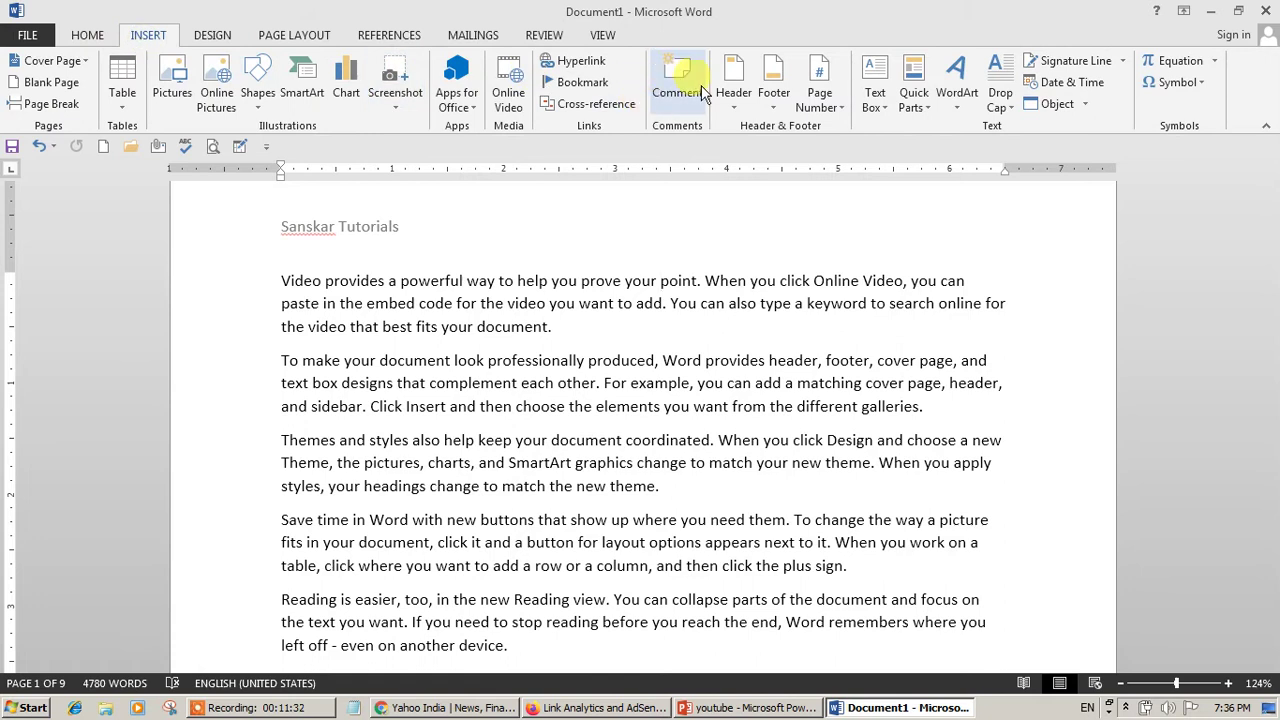
pyautogui.click(688, 82)
pyautogui.click(699, 281)
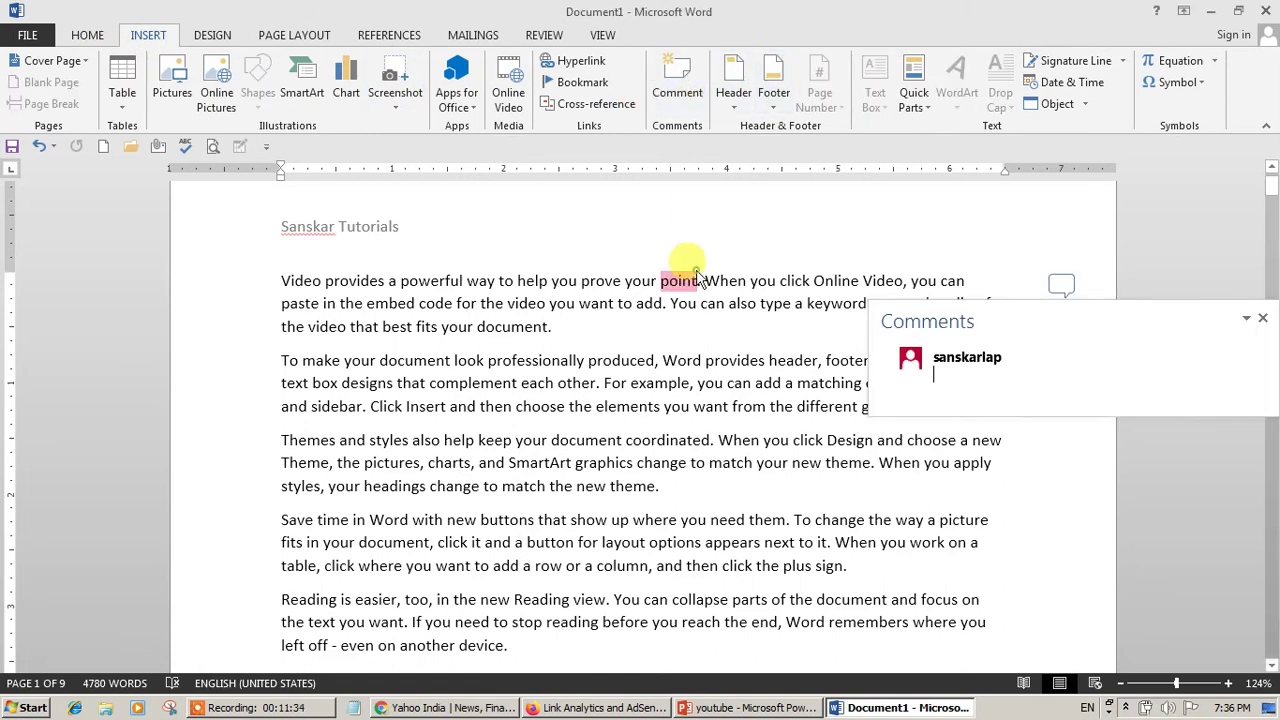
# Insert a Blank footer reading "Hindi hai Hum!", close footer editing and check the footer on the following pages.
pyautogui.click(776, 78)
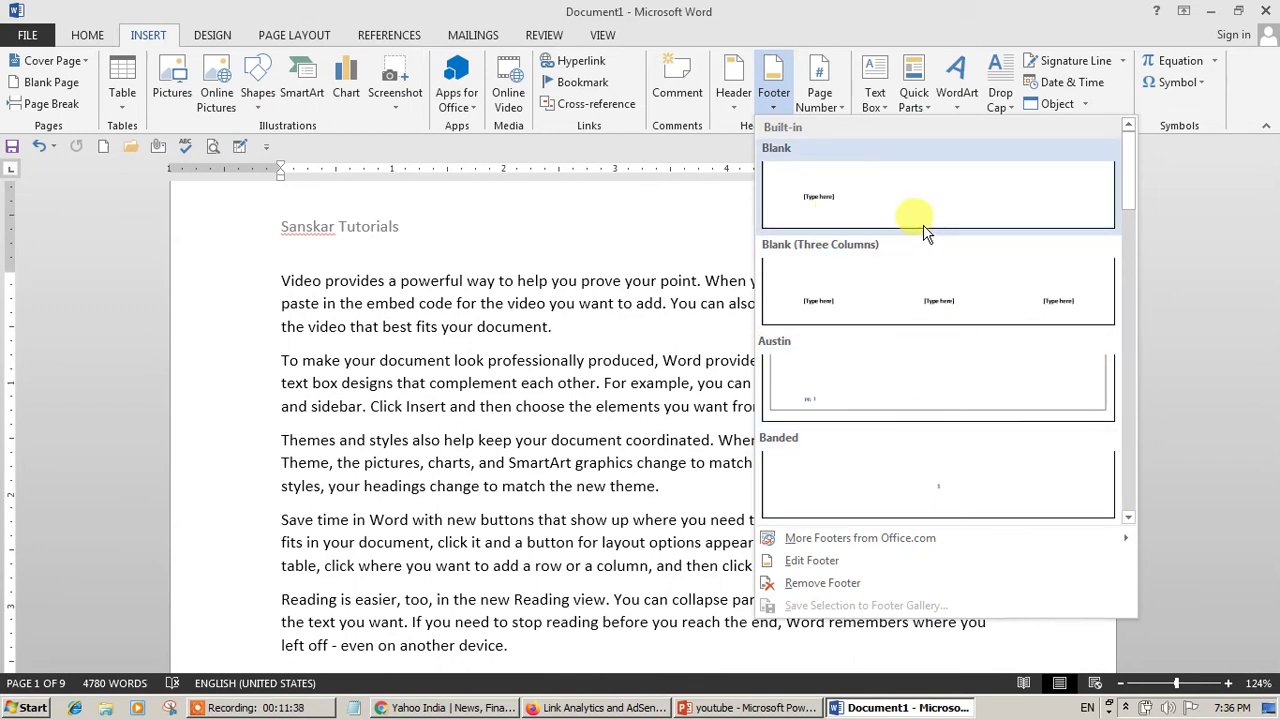
pyautogui.click(956, 210)
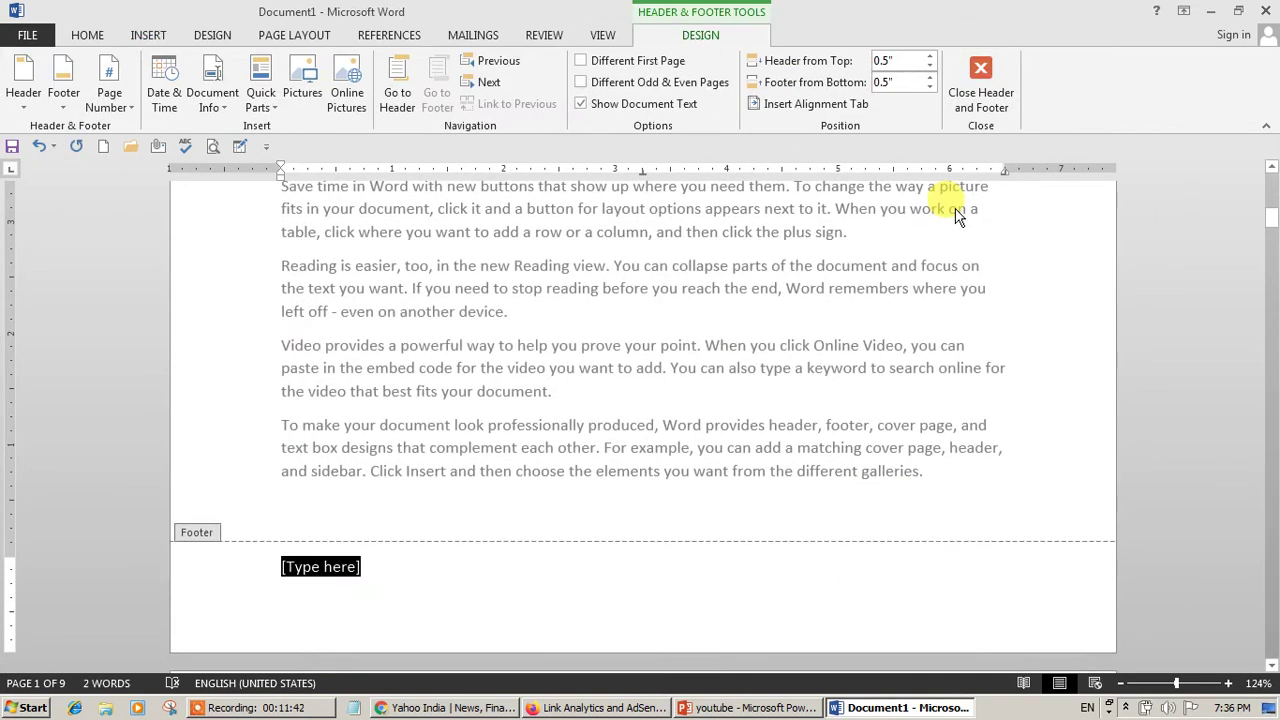
pyautogui.write('Hindi hai Hum!')
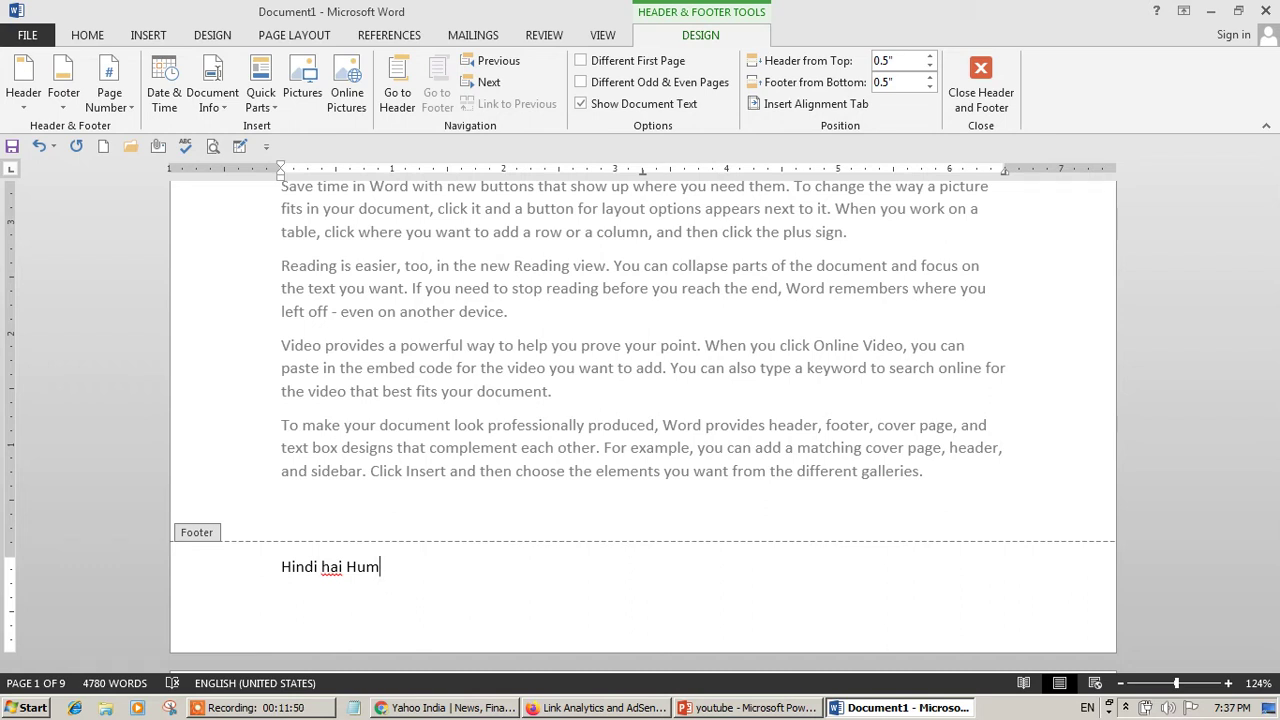
pyautogui.click(981, 85)
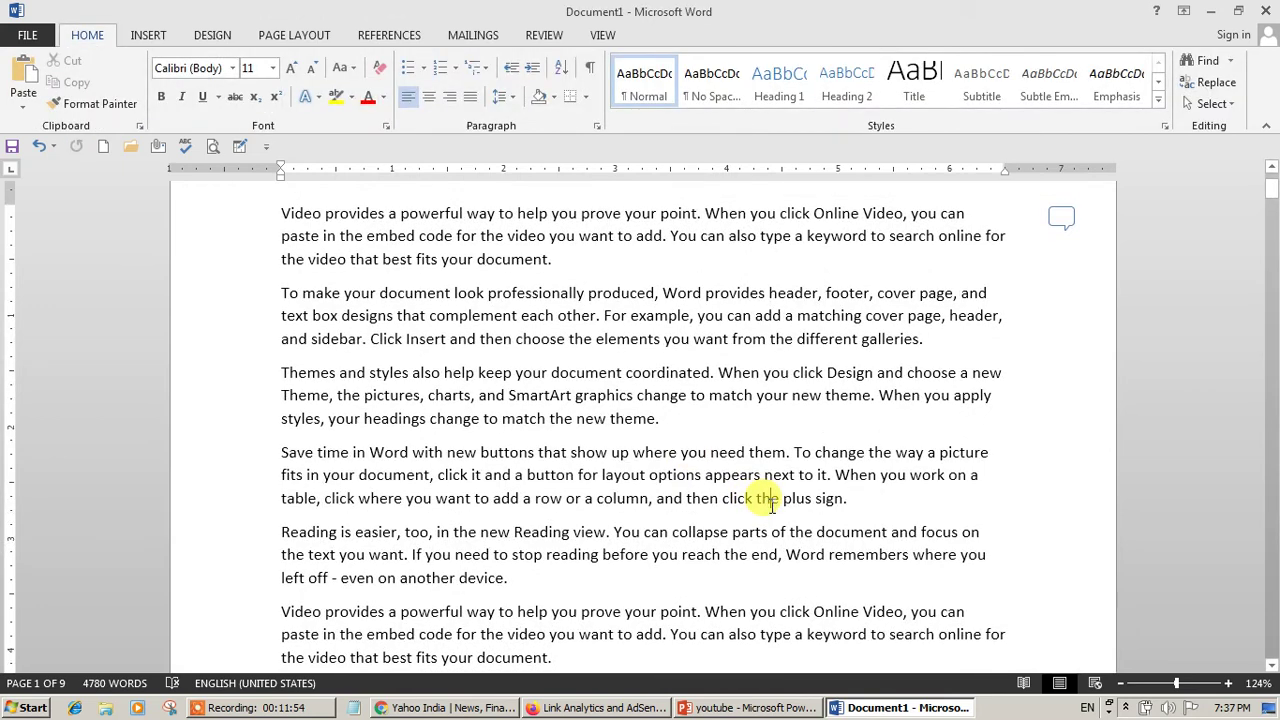
pyautogui.scroll(-8, 772, 507)
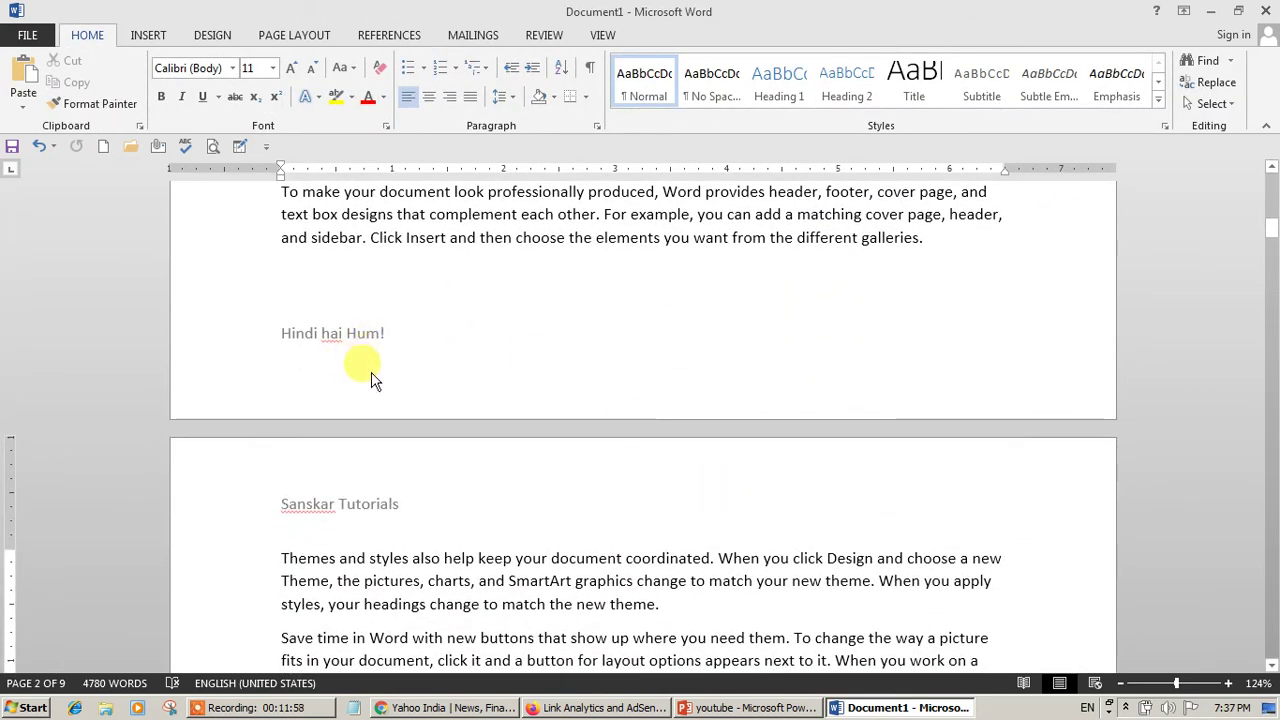
pyautogui.scroll(-7, 480, 527)
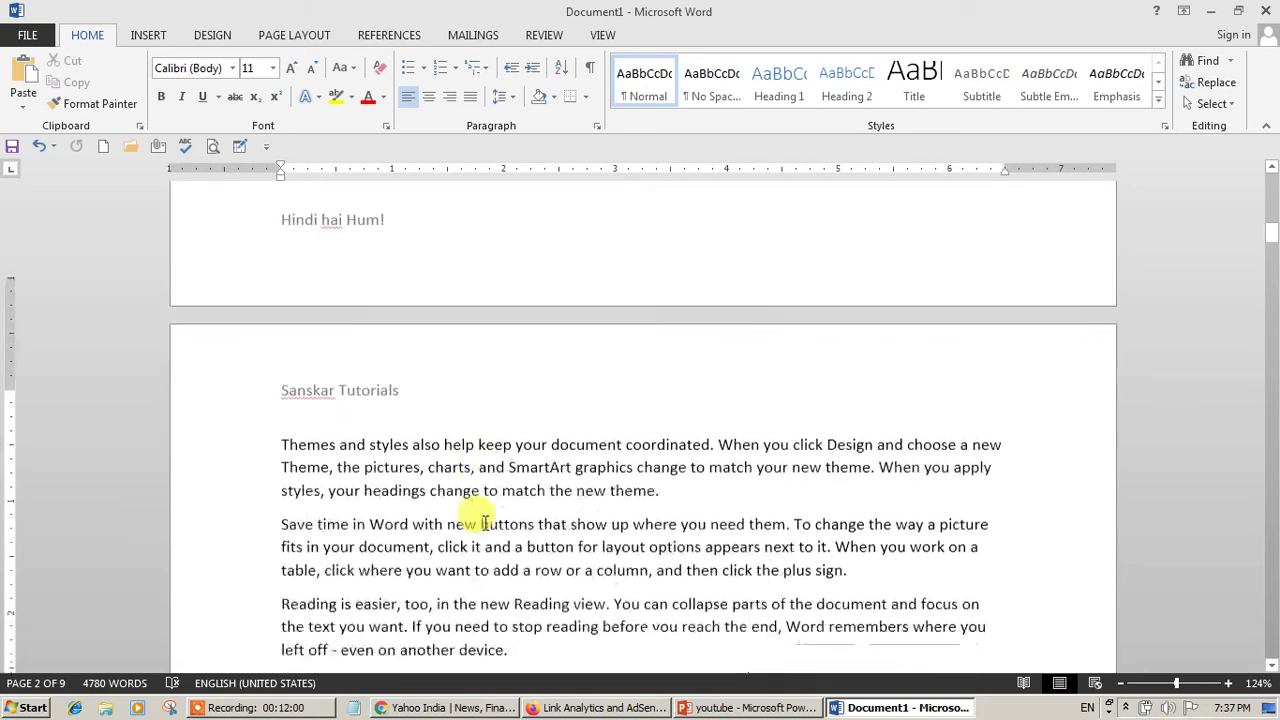
pyautogui.scroll(-10, 484, 520)
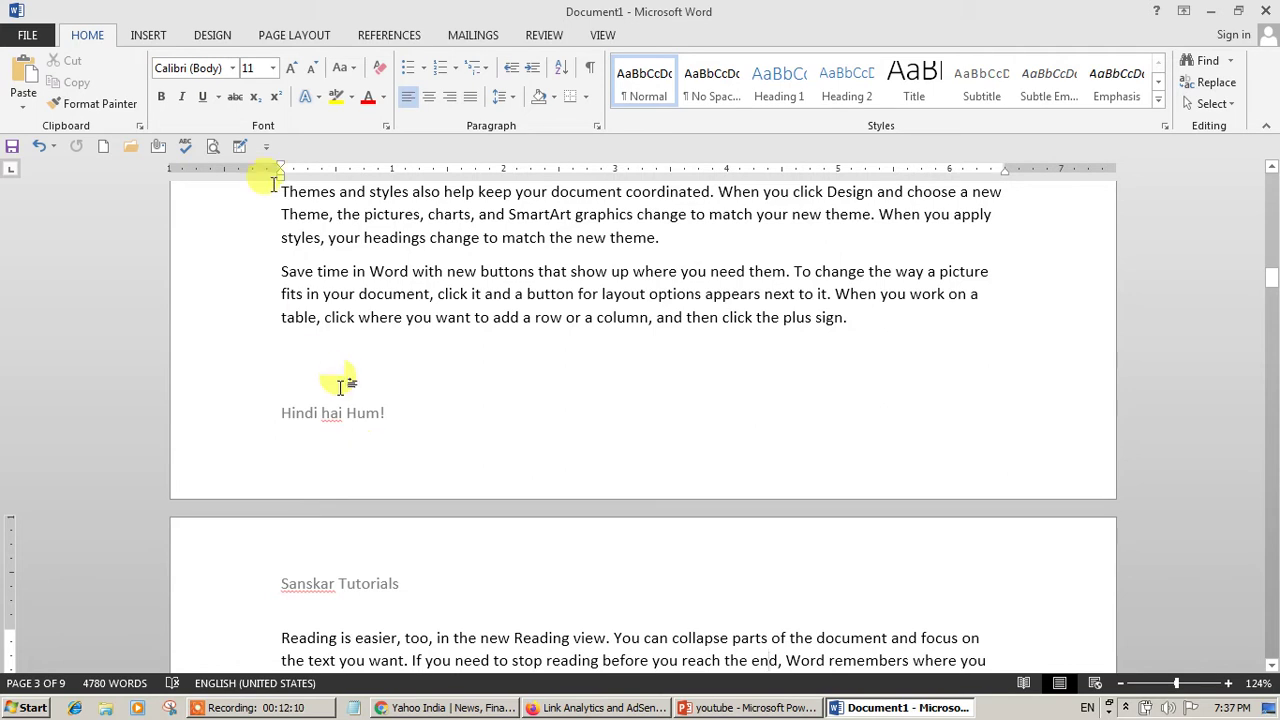
# View the built-in header designs and replace the existing footer with a new Blank footer.
pyautogui.click(158, 35)
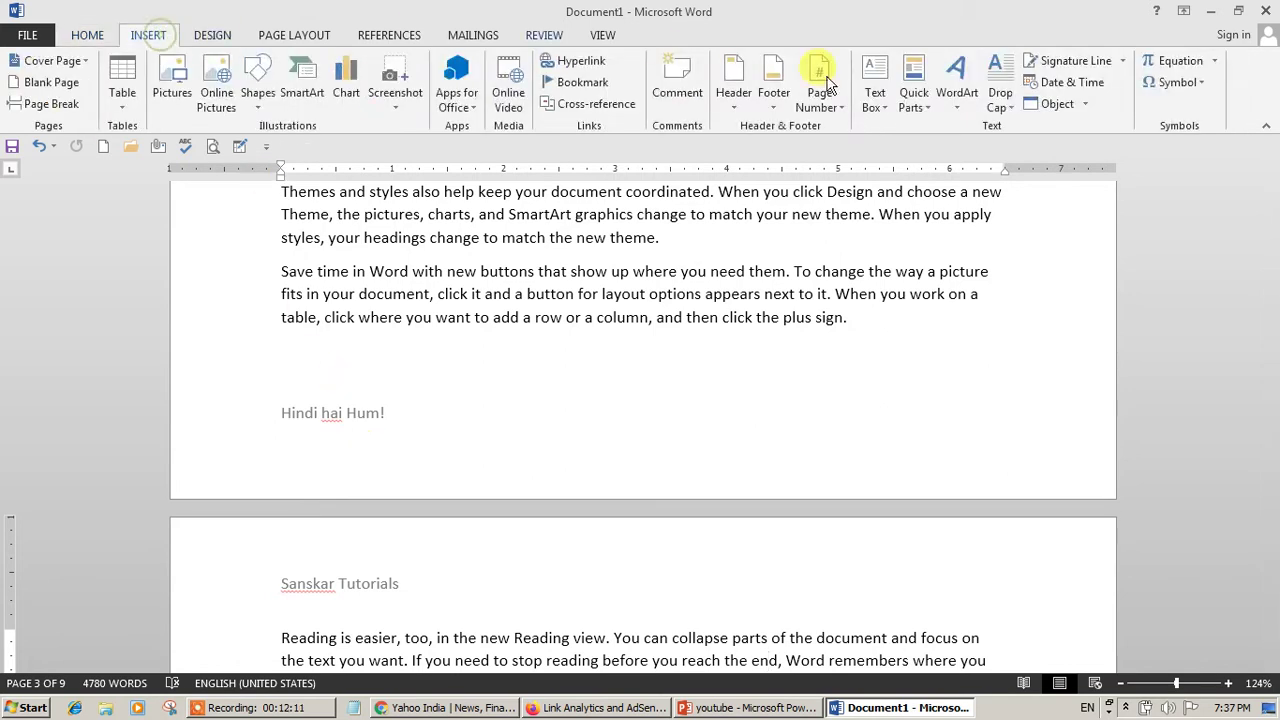
pyautogui.click(745, 90)
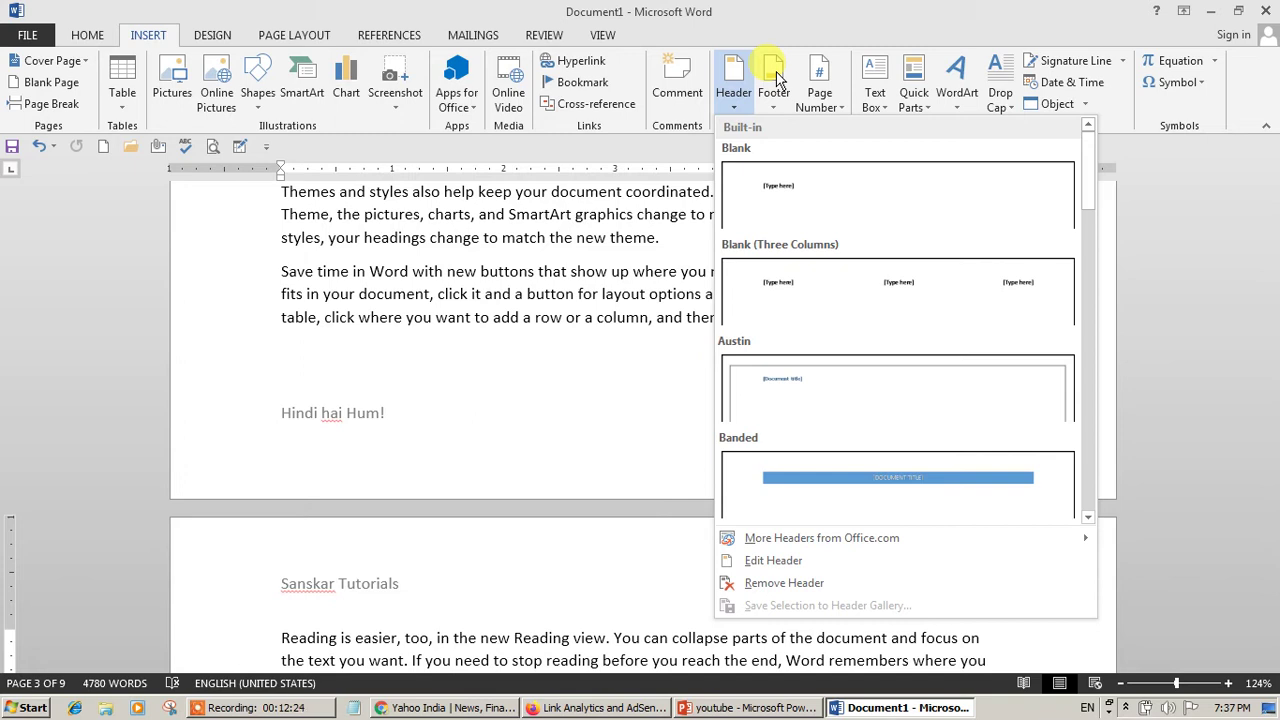
pyautogui.click(775, 80)
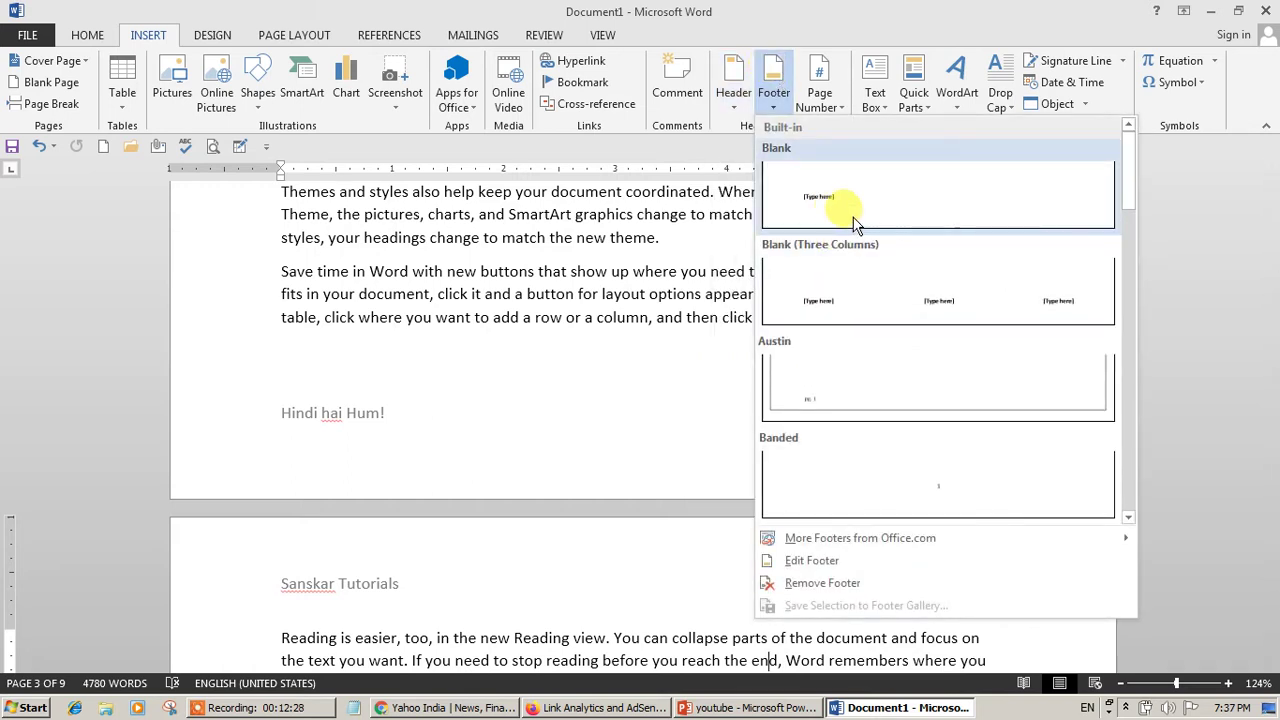
pyautogui.click(853, 222)
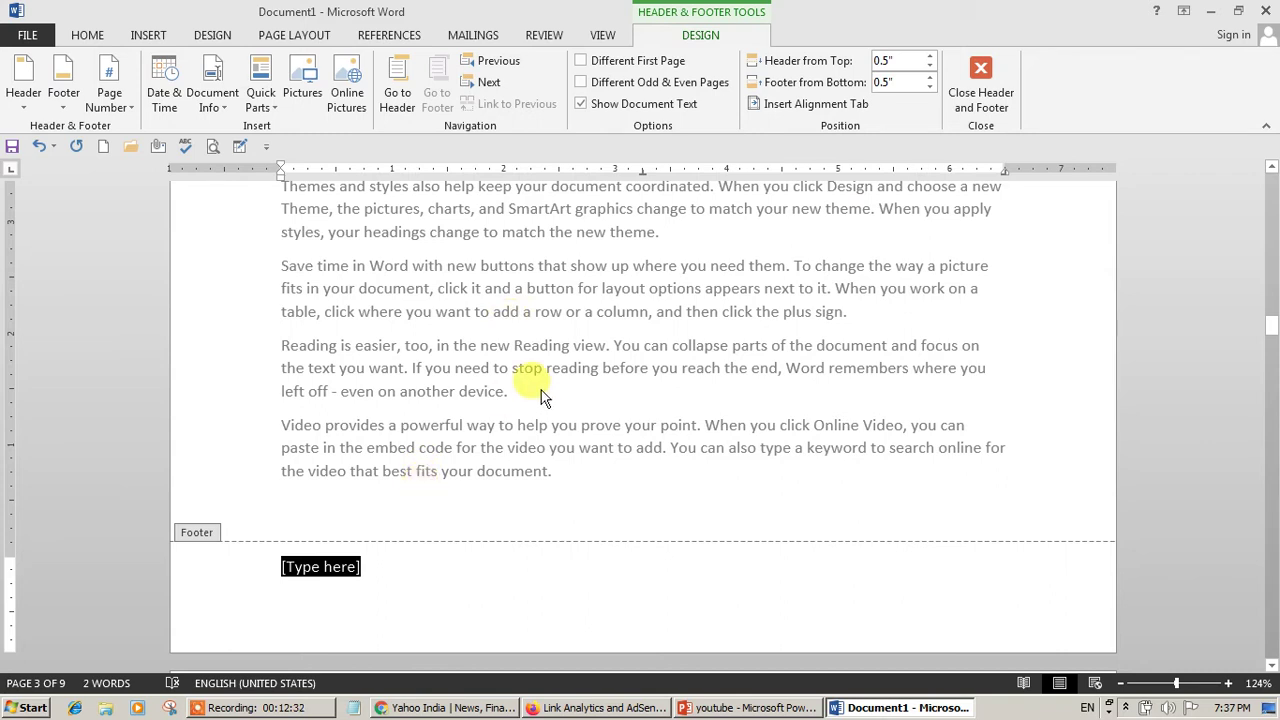
# Insert Plain Number 1 page numbers at the top and at the bottom of the page, replacing the header and footer contents.
pyautogui.click(112, 100)
pyautogui.moveTo(165, 147)
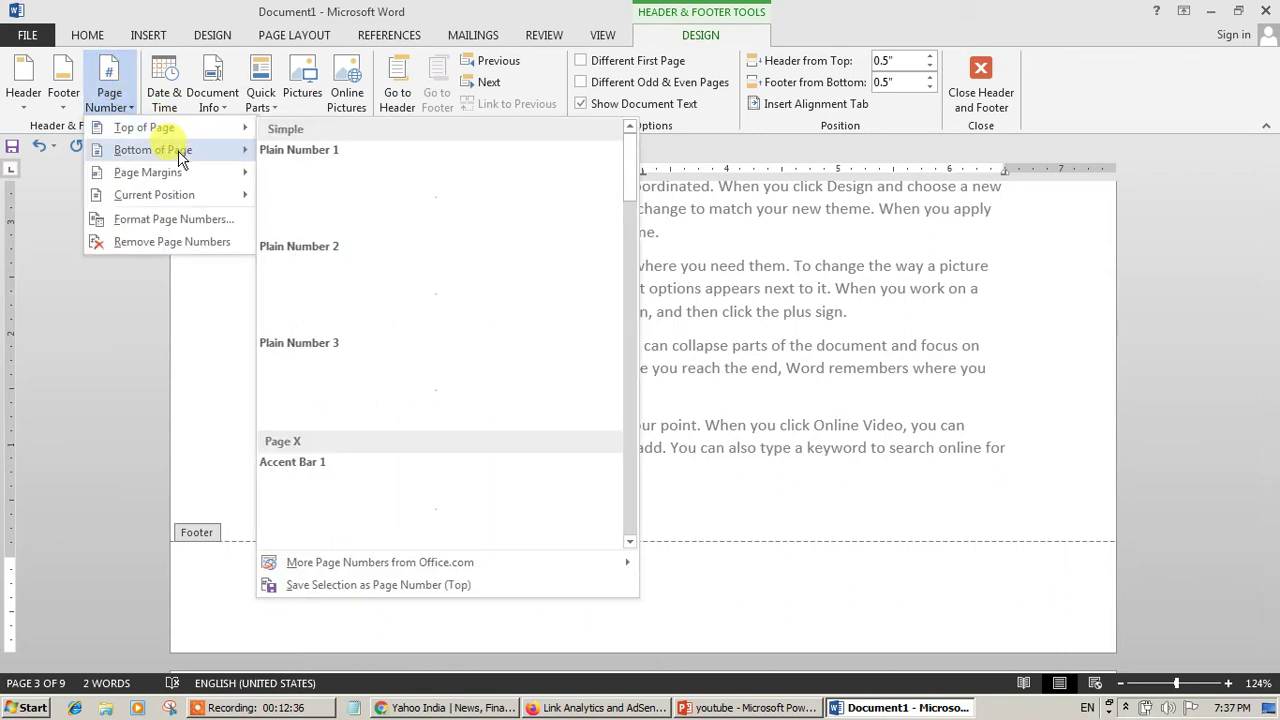
pyautogui.click(380, 186)
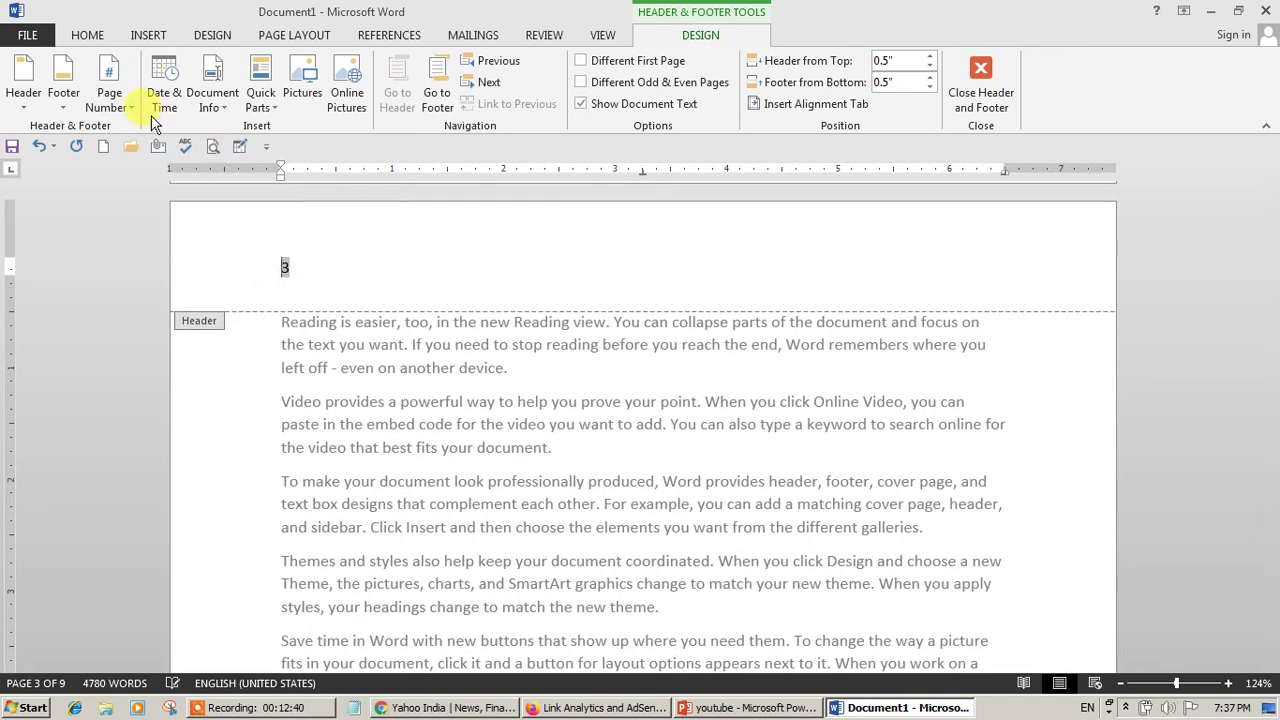
pyautogui.click(107, 97)
pyautogui.moveTo(170, 150)
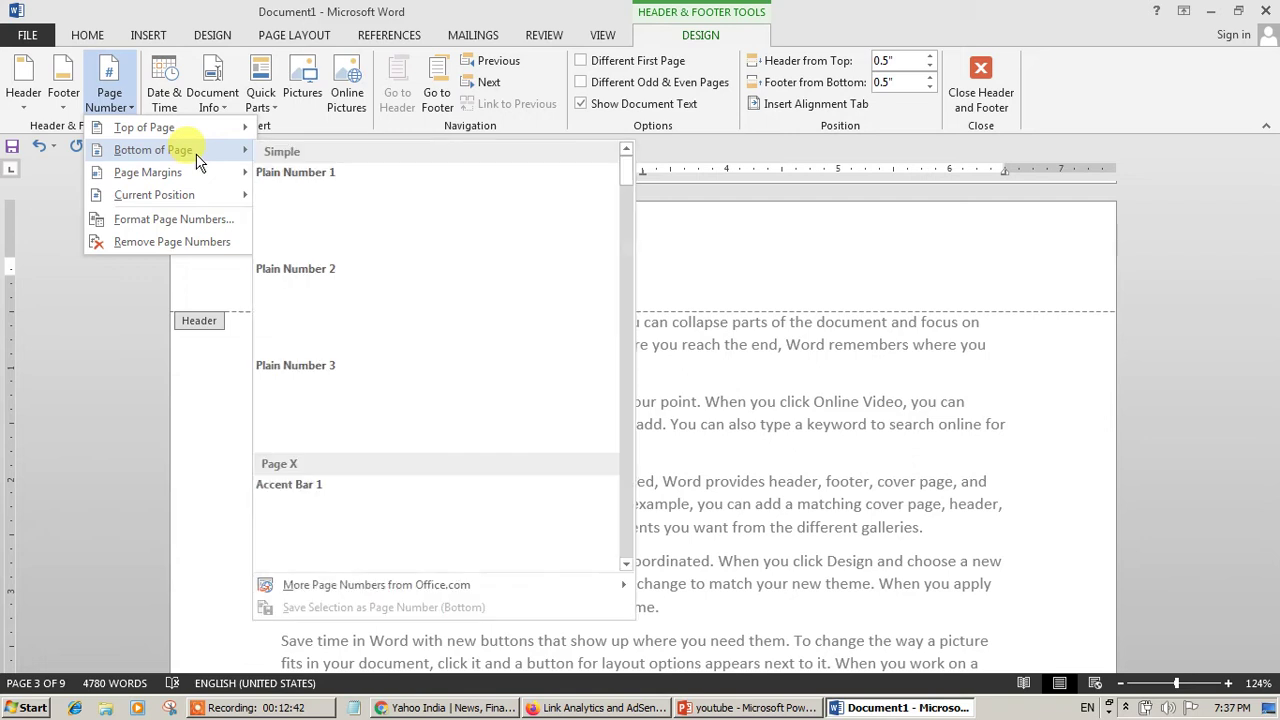
pyautogui.click(409, 222)
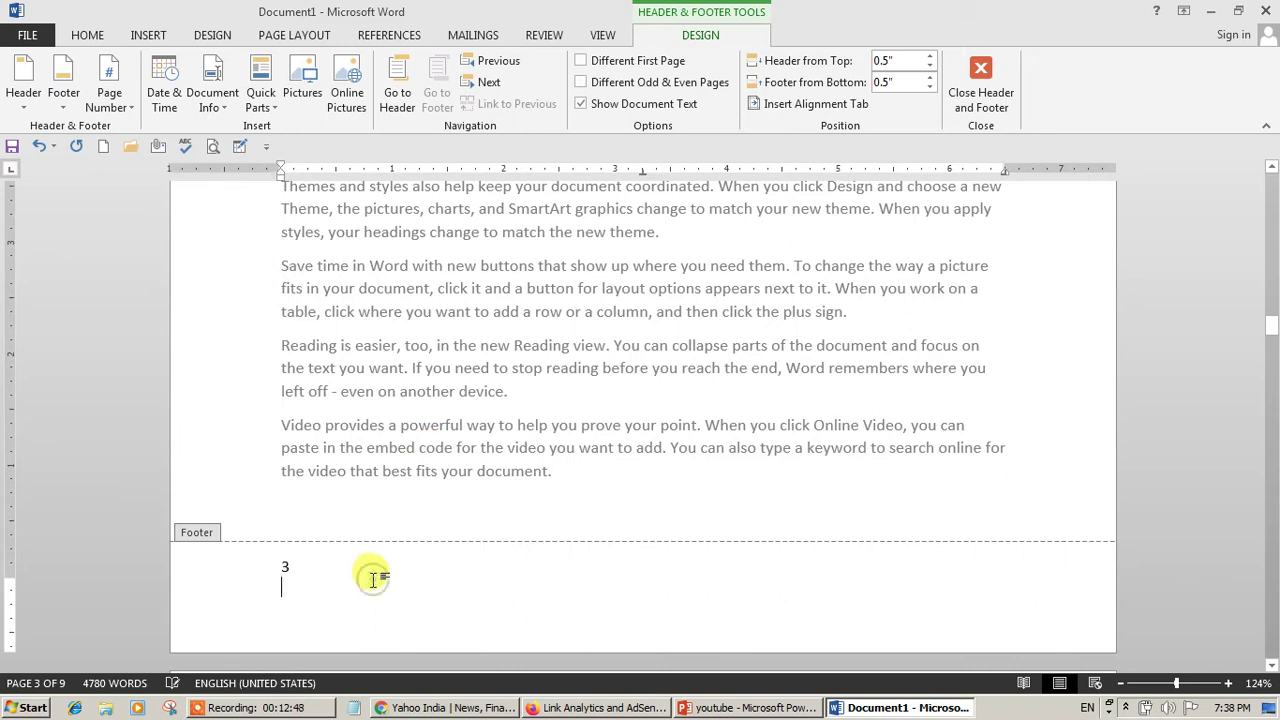
# Add the date and time in the format "13/06/2020 7:38:05 PM" and the file name on the footer's second line.
pyautogui.click(163, 90)
pyautogui.click(503, 370)
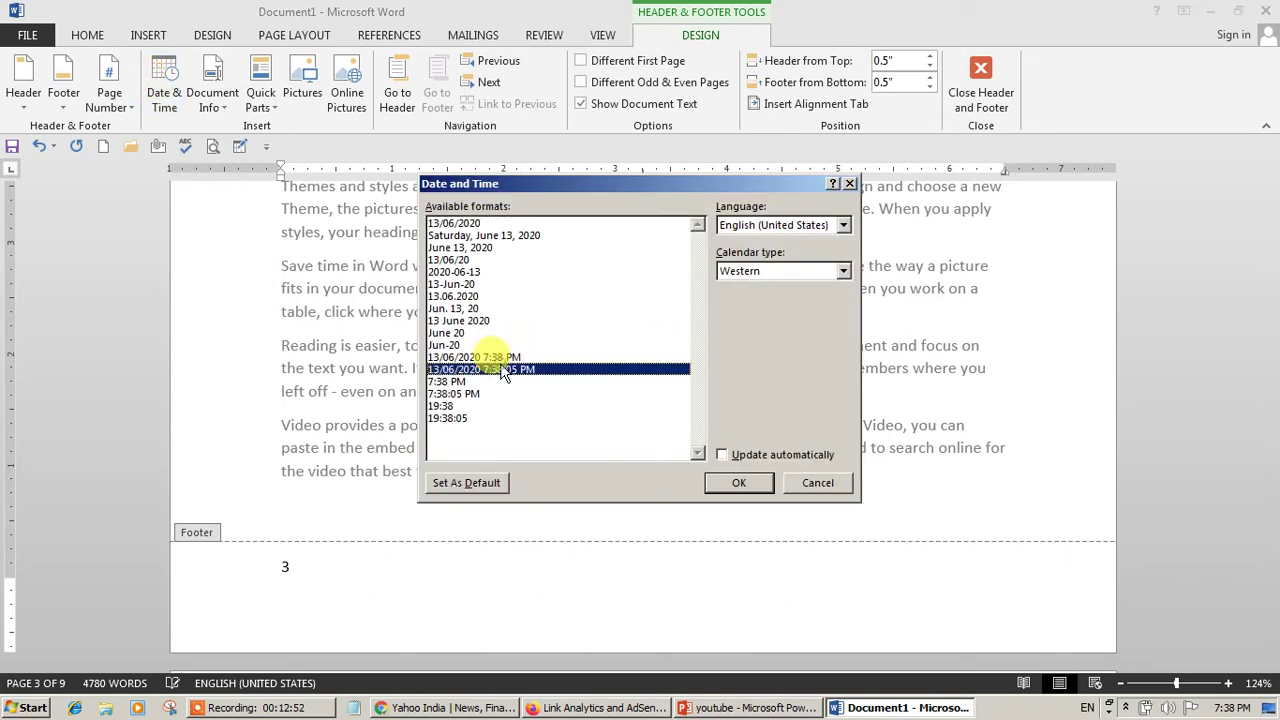
pyautogui.click(760, 482)
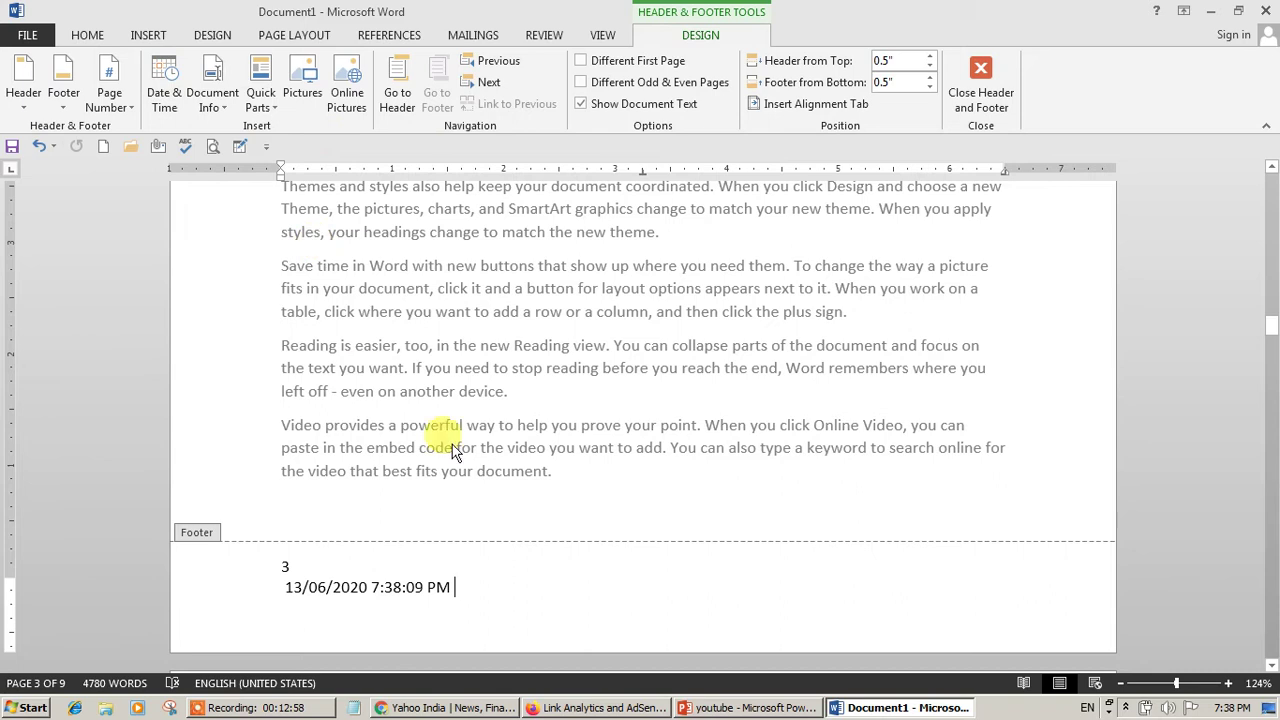
pyautogui.click(212, 100)
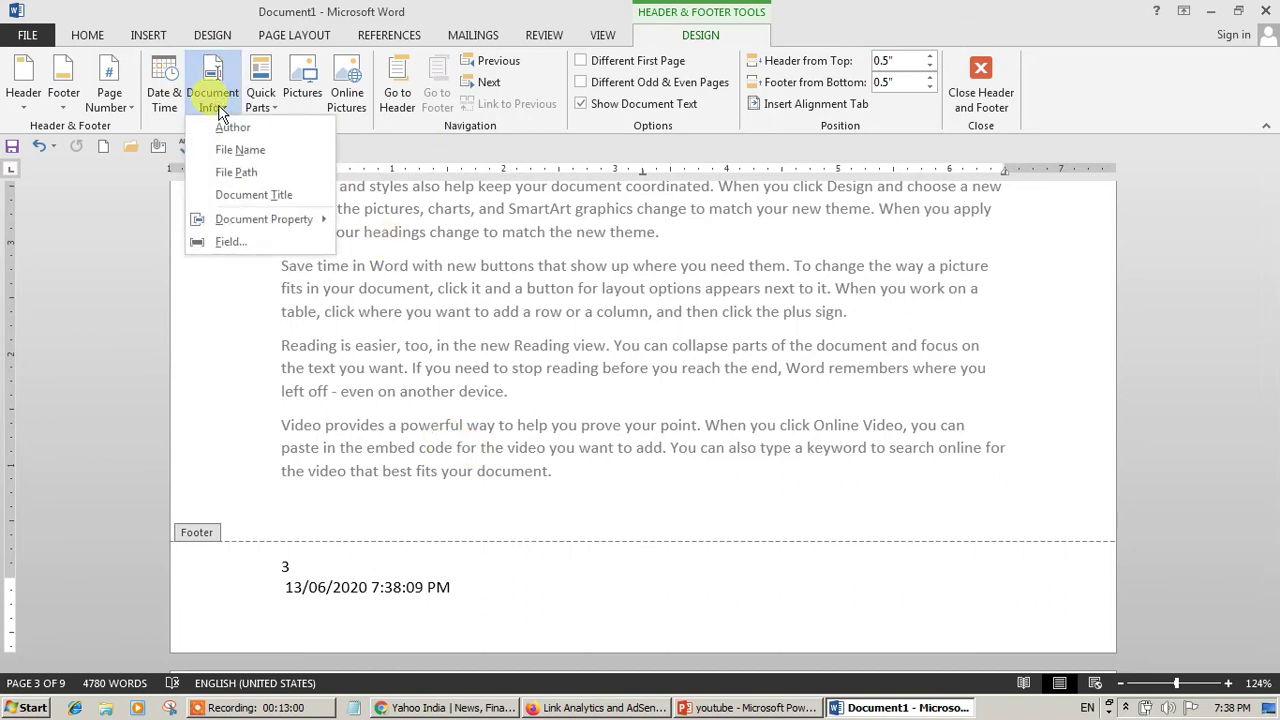
pyautogui.click(240, 148)
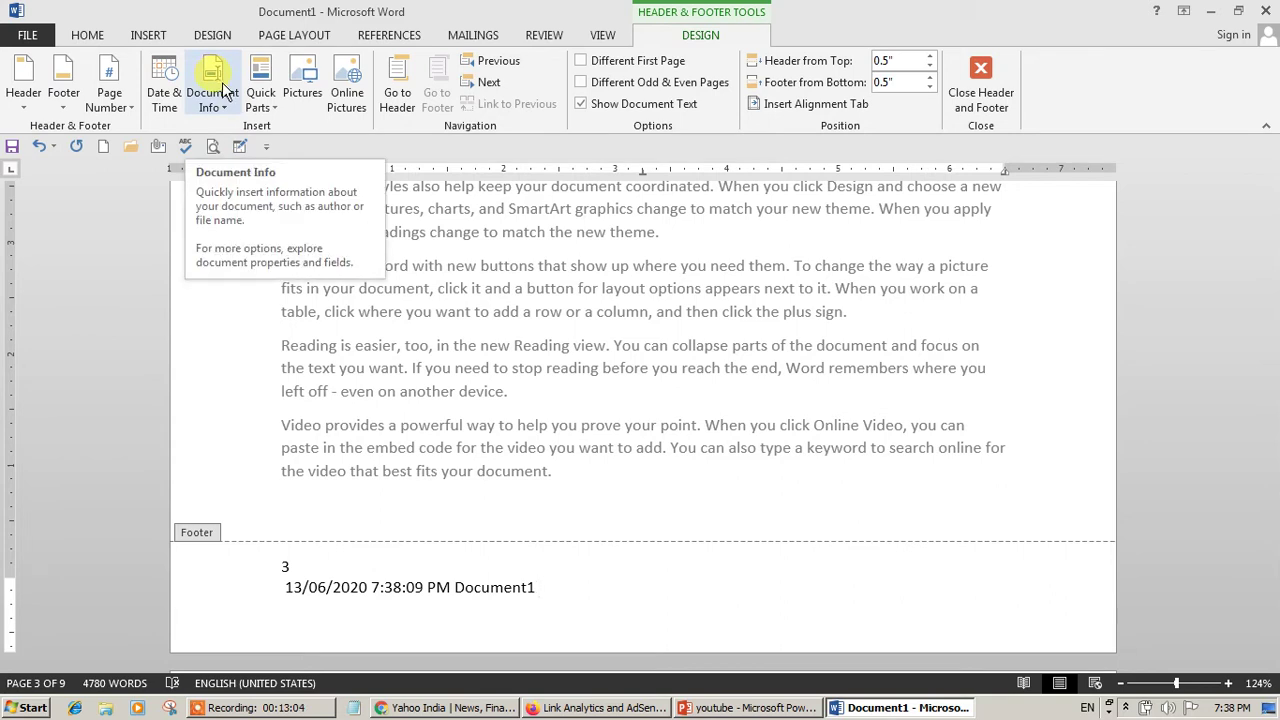
# Start inserting a picture into the footer and look for pictures of all types in New folder (5).
pyautogui.click(305, 88)
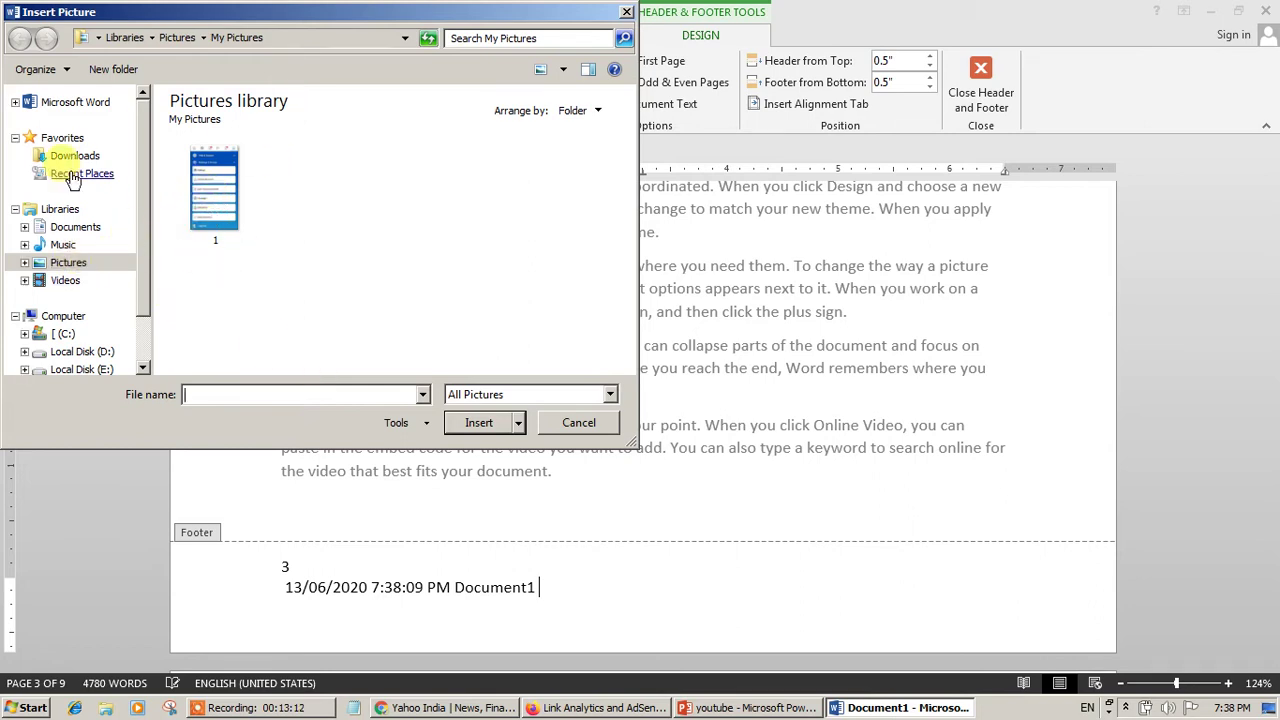
pyautogui.click(101, 37)
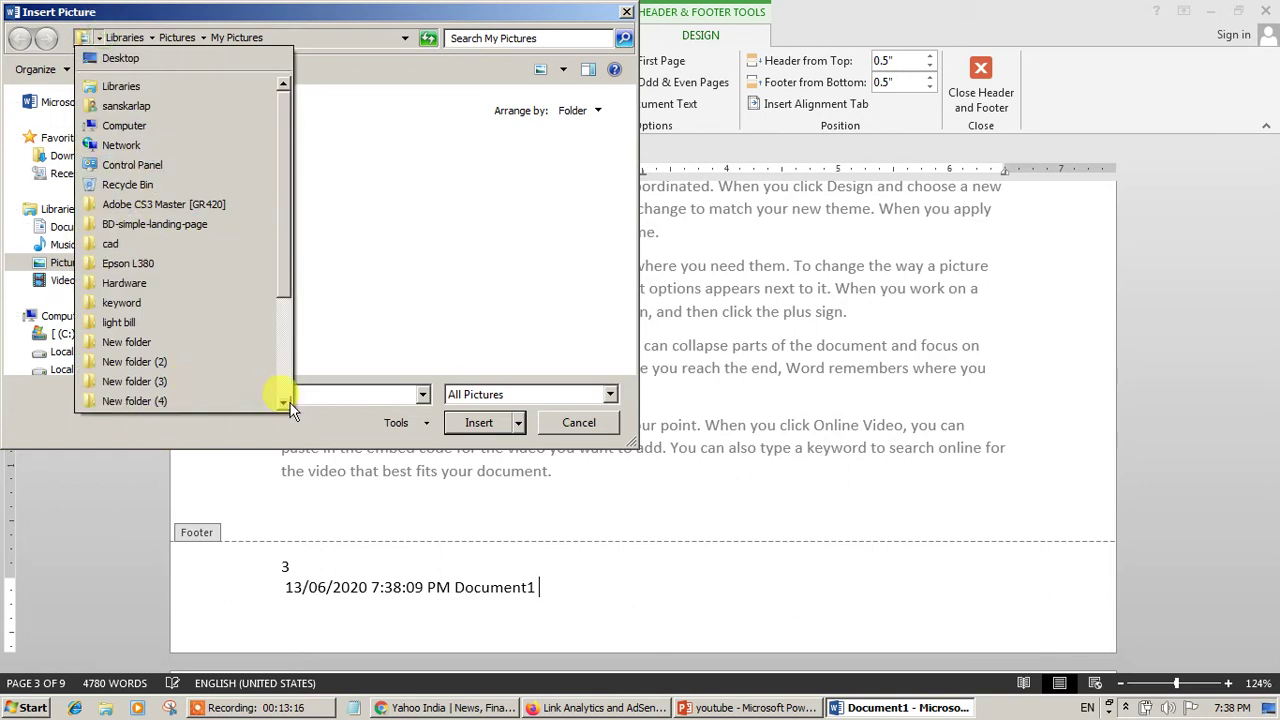
pyautogui.click(286, 402)
pyautogui.click(286, 402)
pyautogui.click(190, 387)
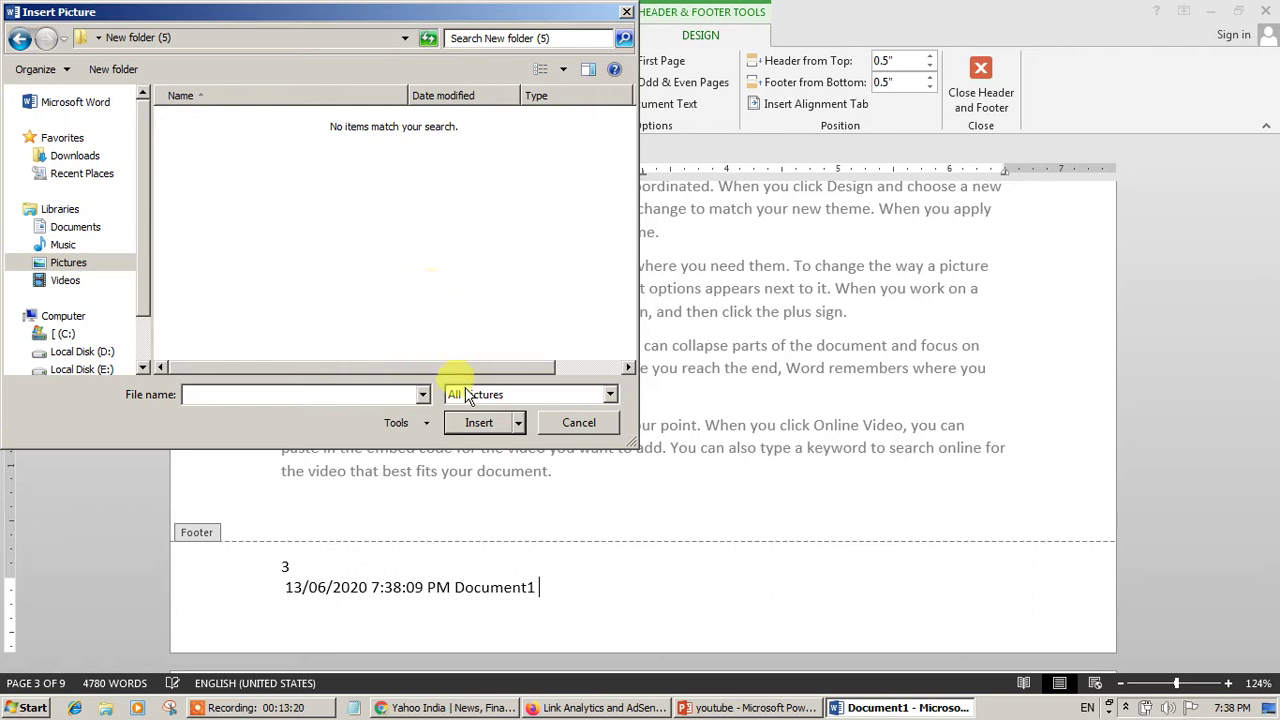
pyautogui.click(422, 395)
pyautogui.click(425, 400)
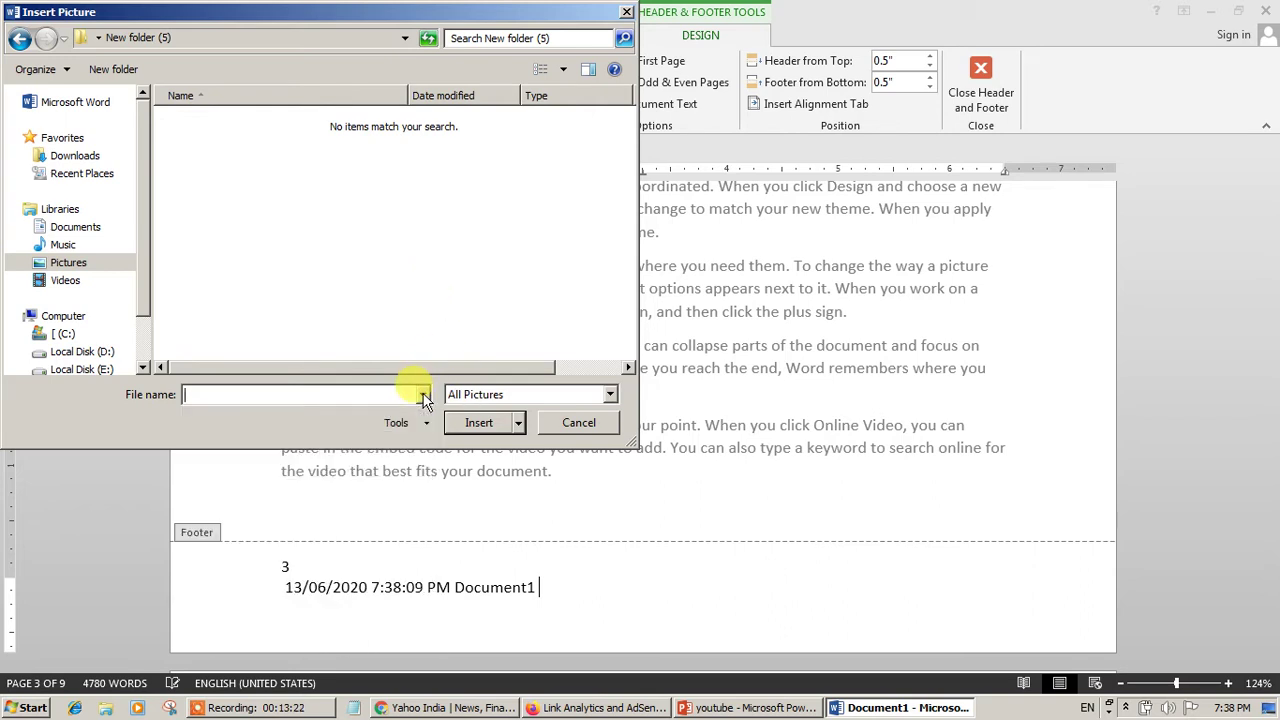
pyautogui.click(502, 395)
pyautogui.click(457, 251)
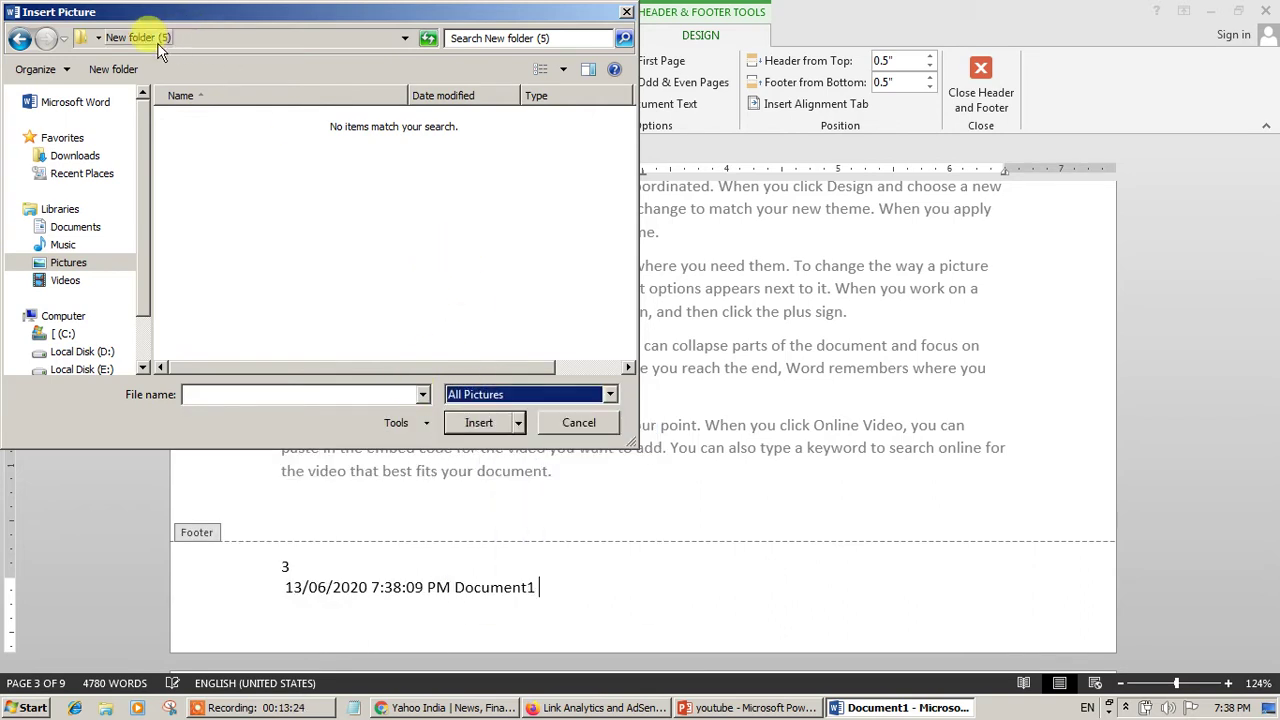
# Insert the picture named 1 from the Pictures library after the file name in the footer.
pyautogui.click(70, 266)
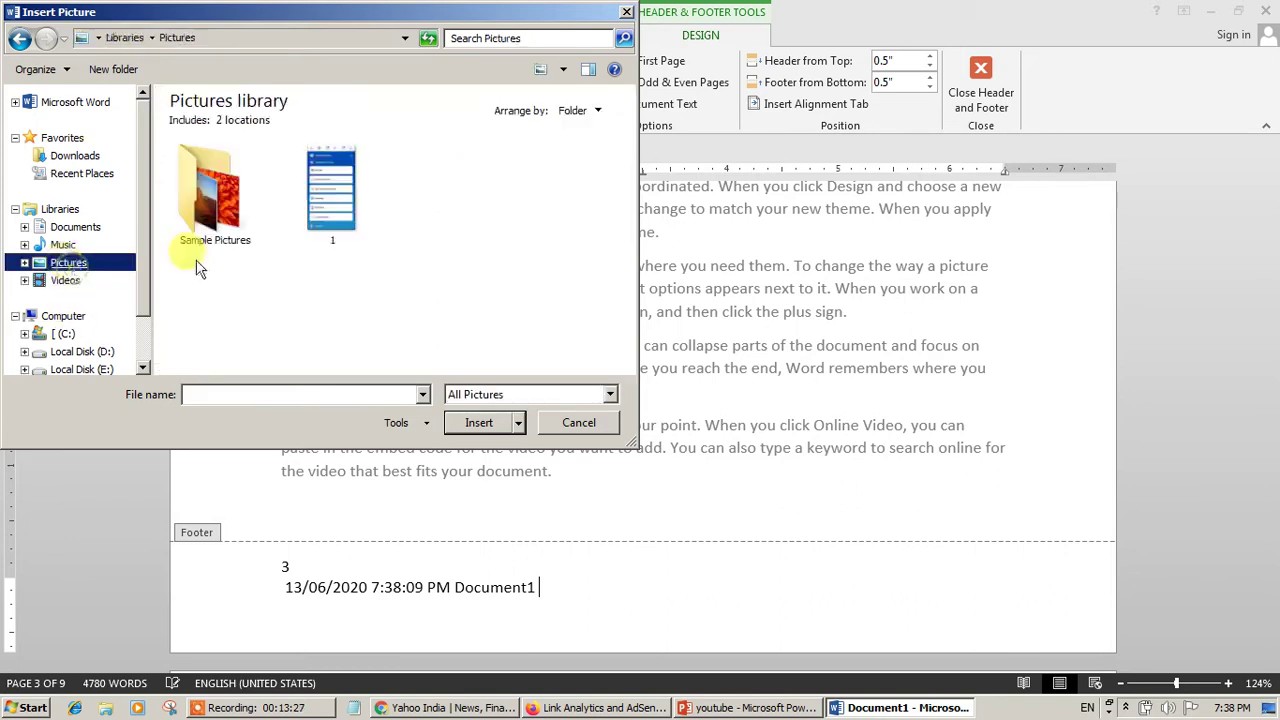
pyautogui.click(337, 218)
pyautogui.doubleClick(337, 218)
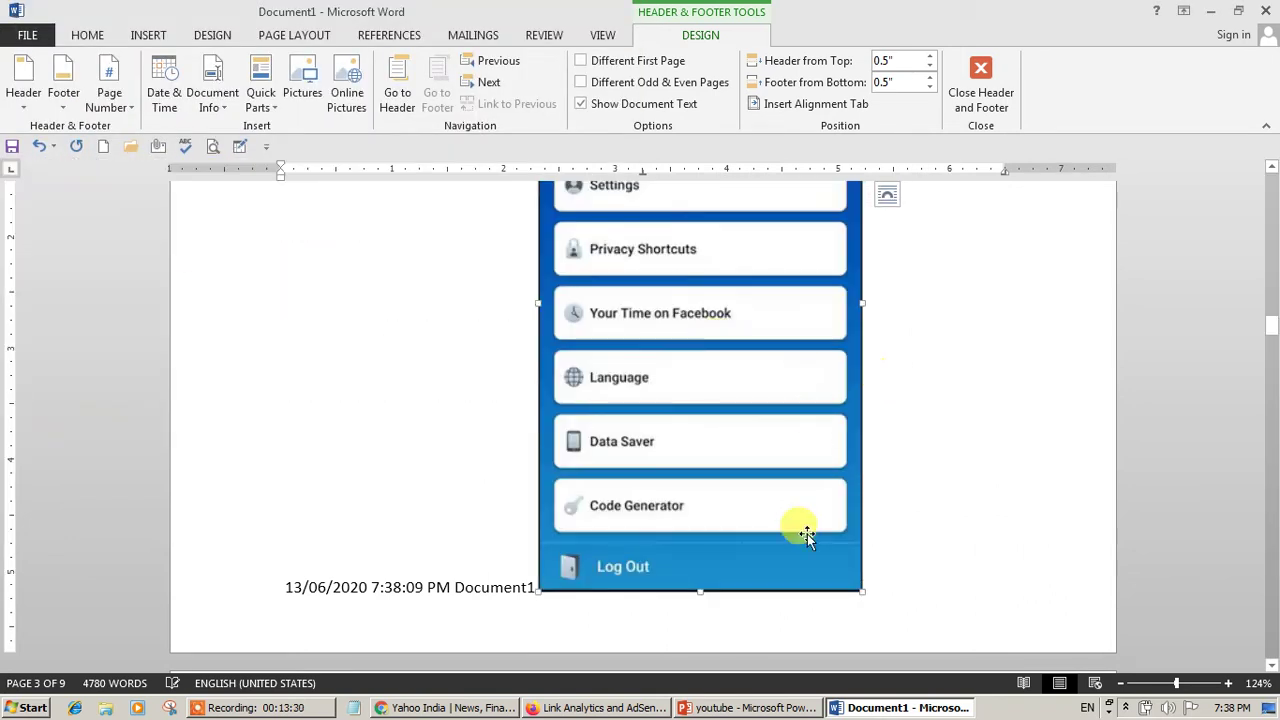
# Resize the picture in the footer, flipping it vertically, set its height to 1", and return to the document body.
pyautogui.moveTo(860, 590); pyautogui.dragTo(656, 272)
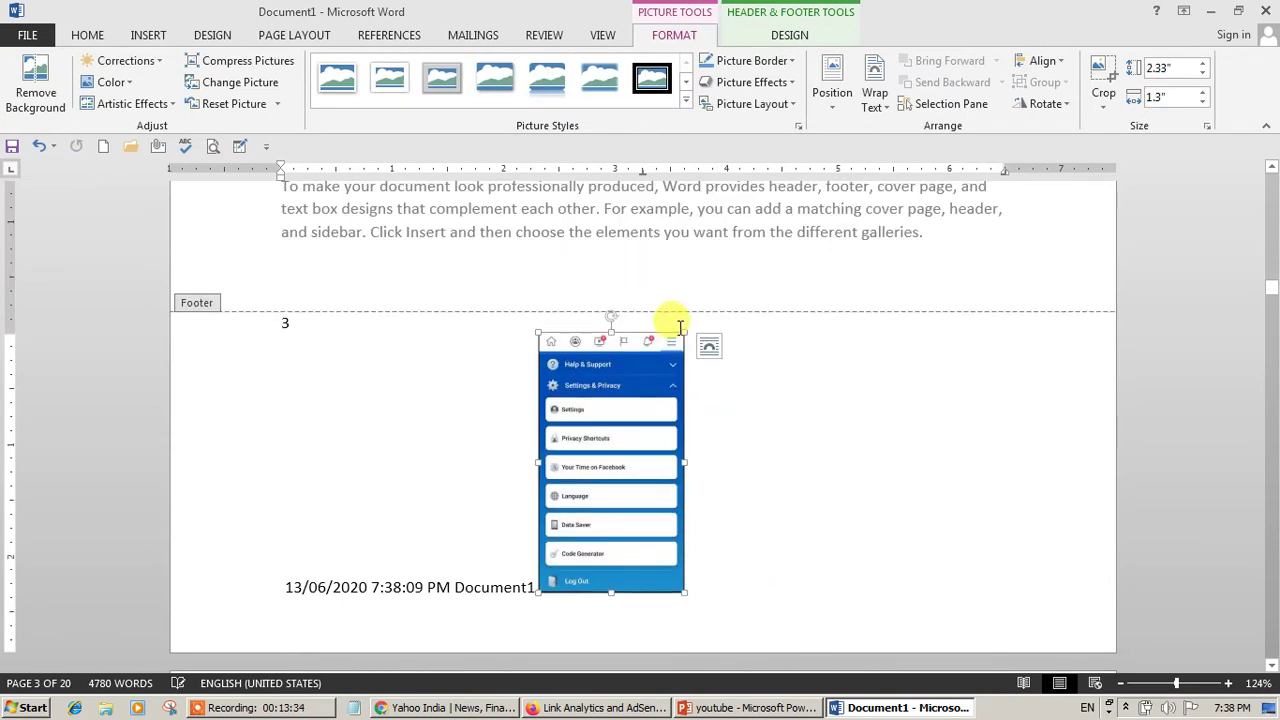
pyautogui.moveTo(681, 329); pyautogui.dragTo(687, 554)
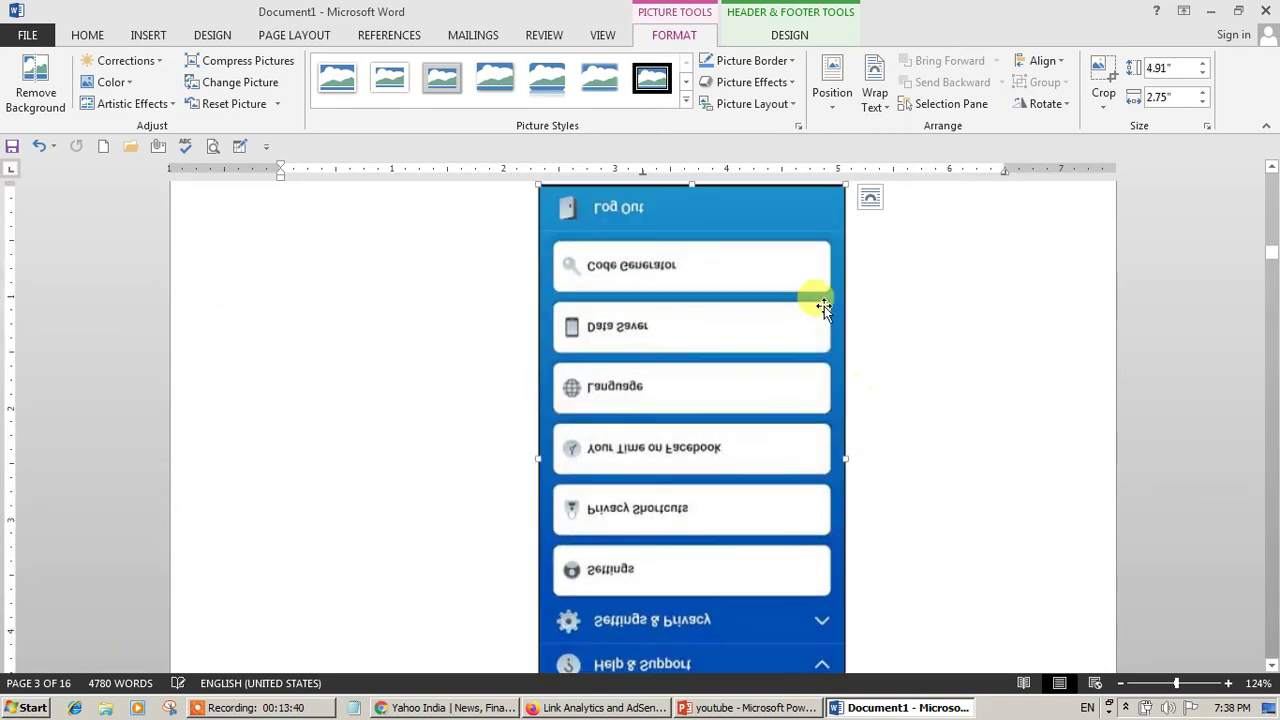
pyautogui.click(1177, 70)
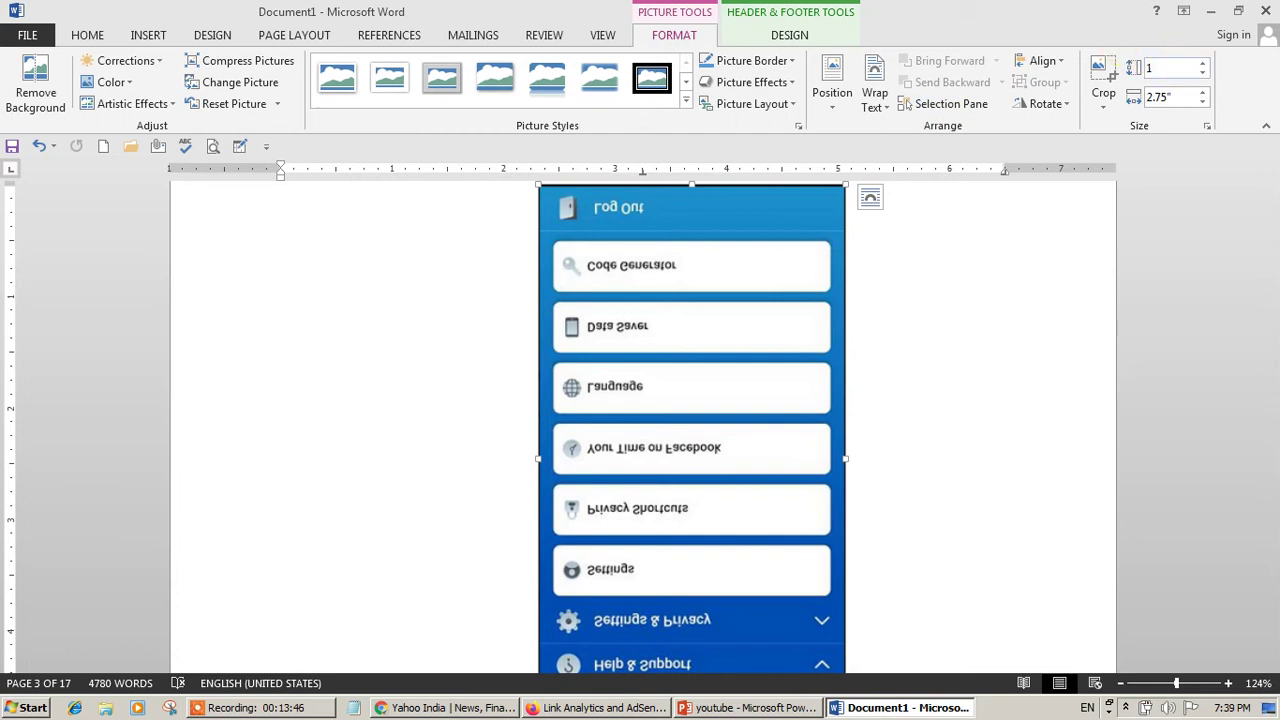
pyautogui.write('1')
pyautogui.press('Return')
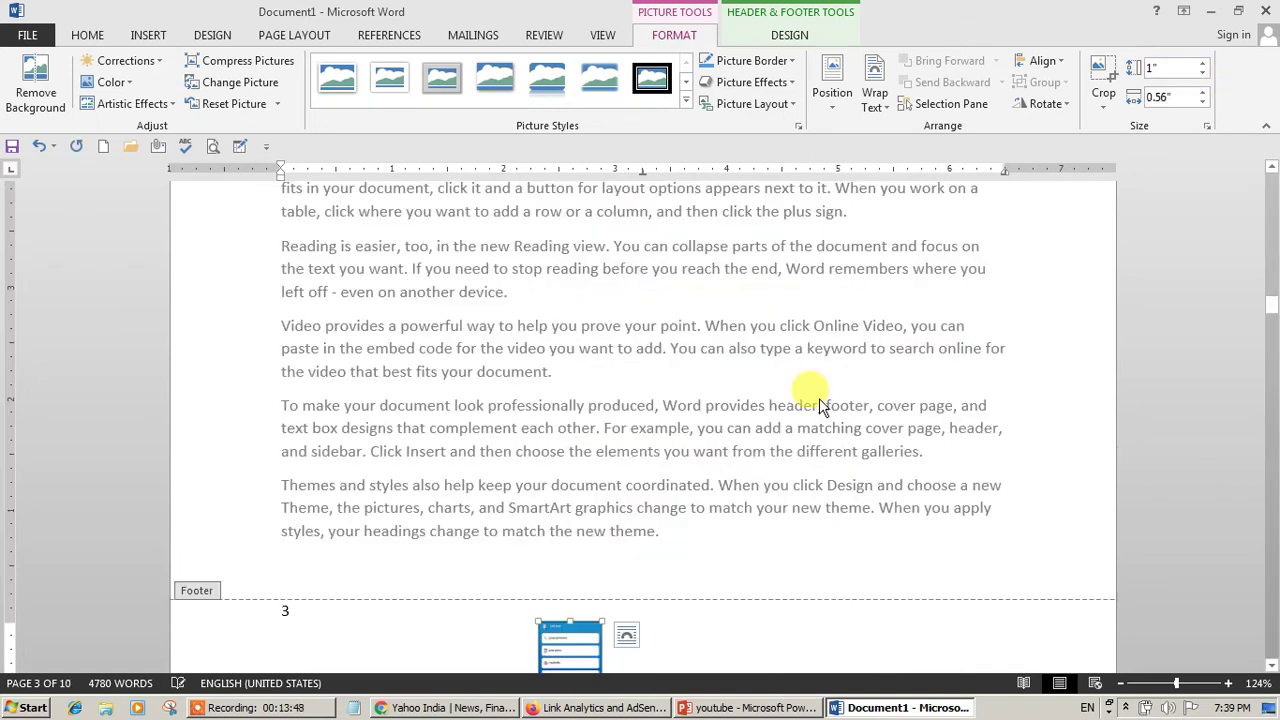
pyautogui.doubleClick(812, 452)
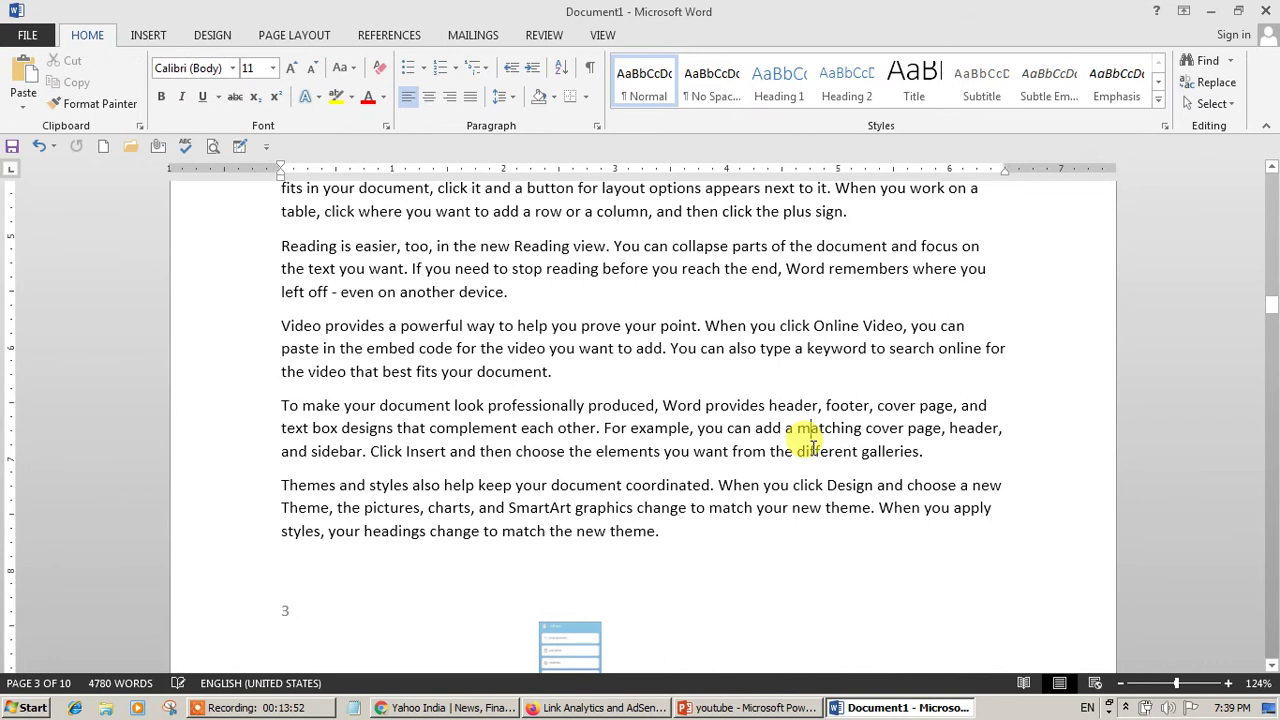
# Add Accent Bar, Left page numbers in the page margins and leave the header and footer area.
pyautogui.click(1270, 330)
pyautogui.moveTo(1270, 316); pyautogui.dragTo(1272, 421)
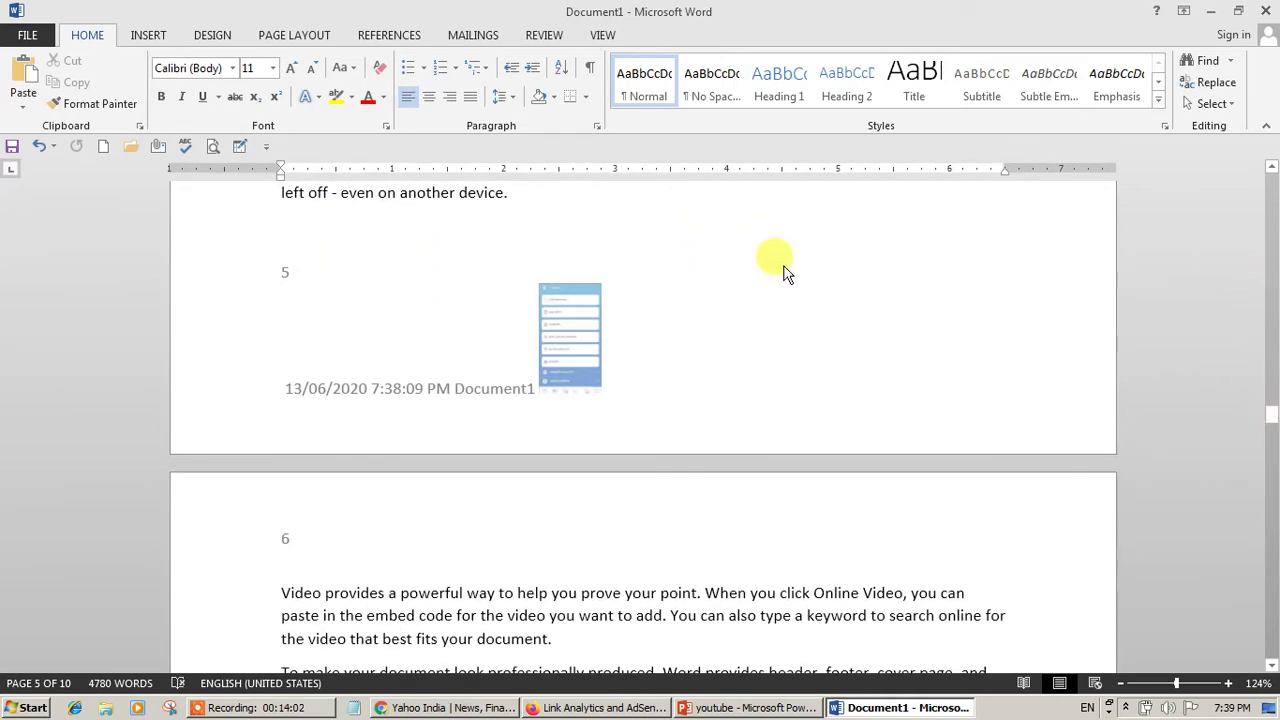
pyautogui.click(150, 43)
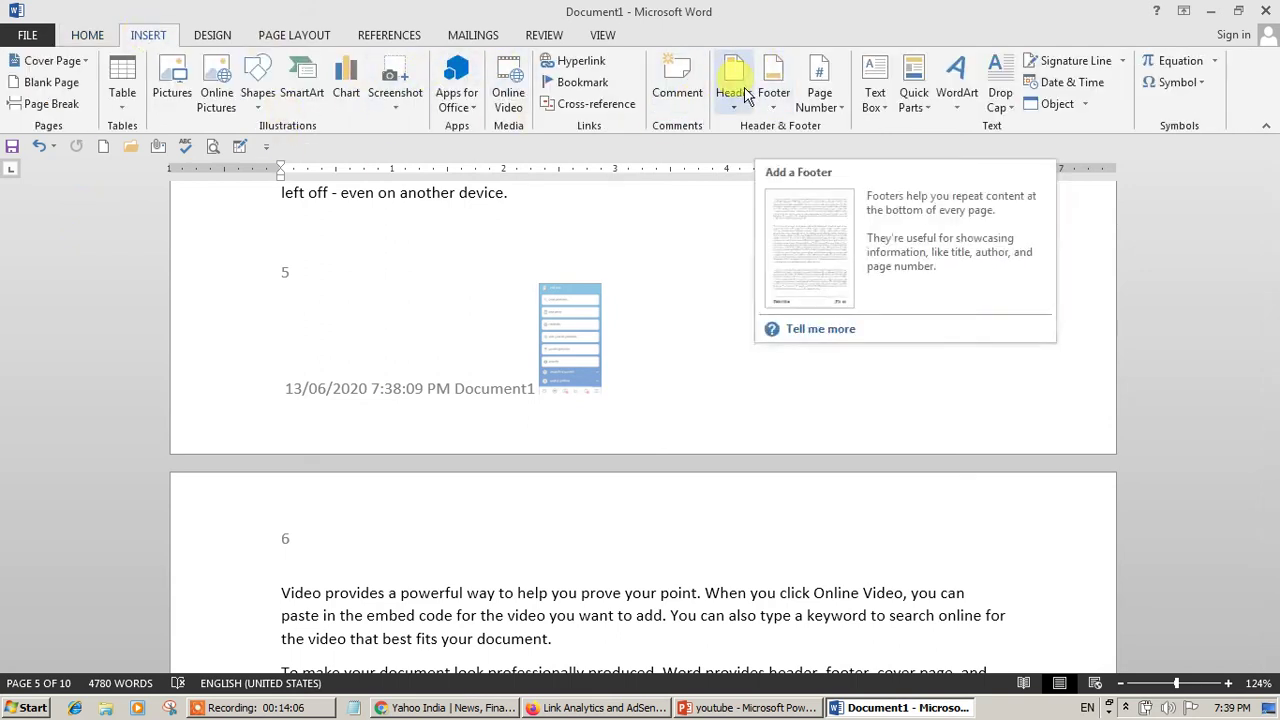
pyautogui.click(832, 88)
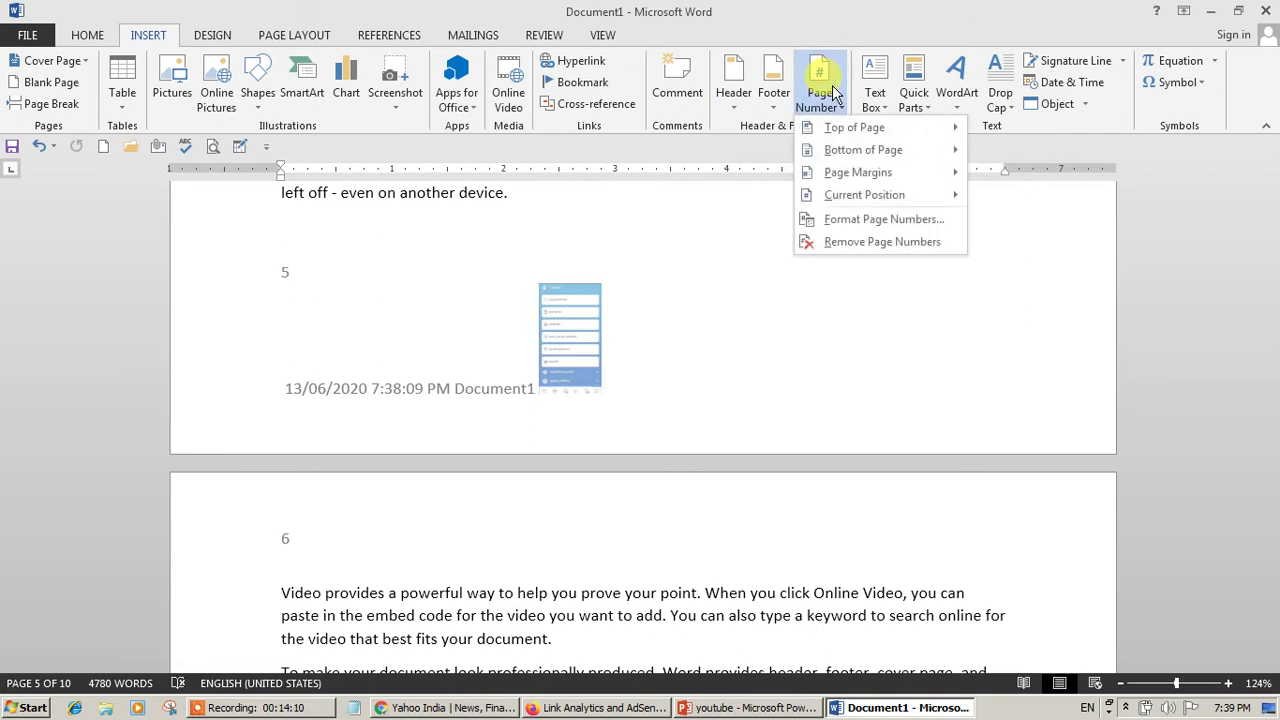
pyautogui.moveTo(848, 132)
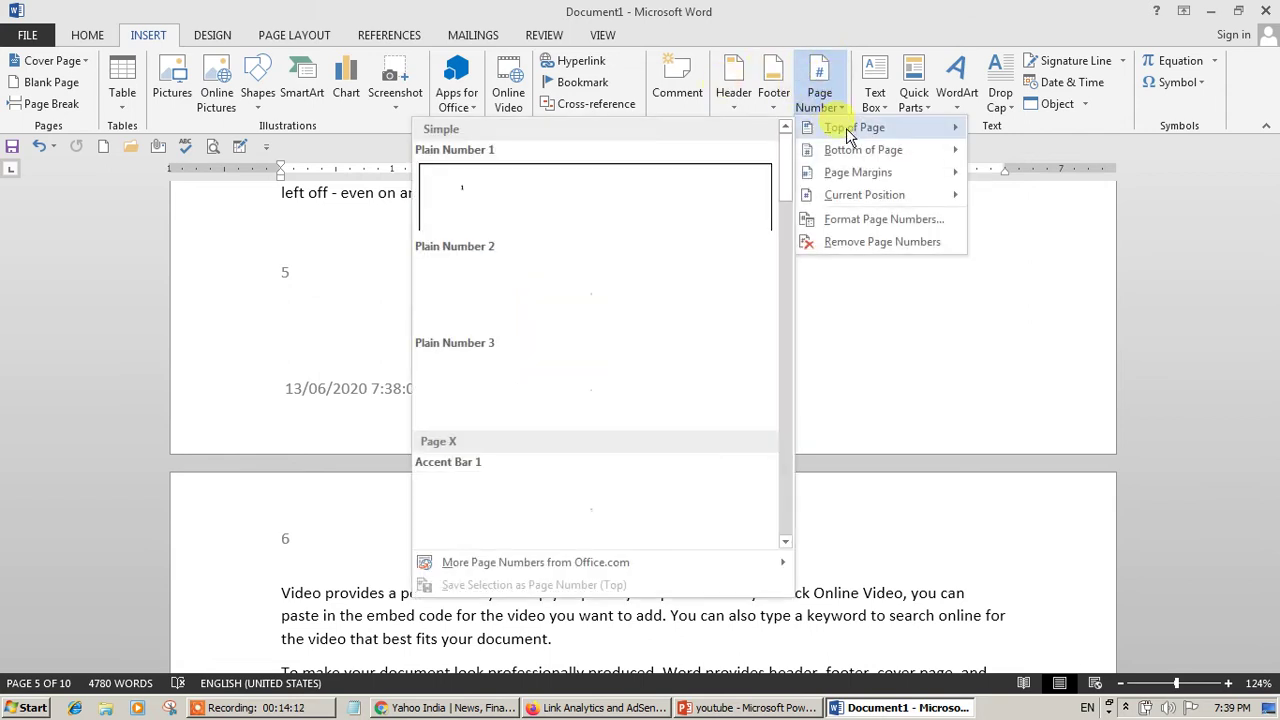
pyautogui.moveTo(870, 172)
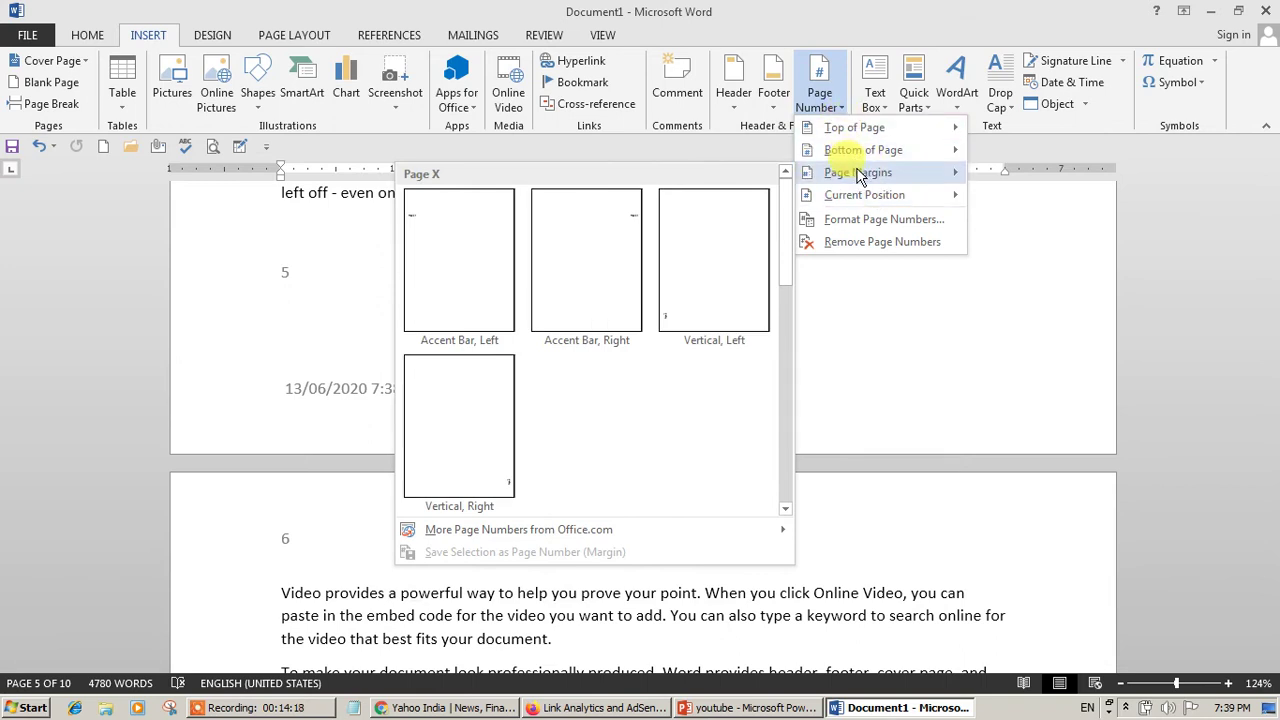
pyautogui.click(423, 243)
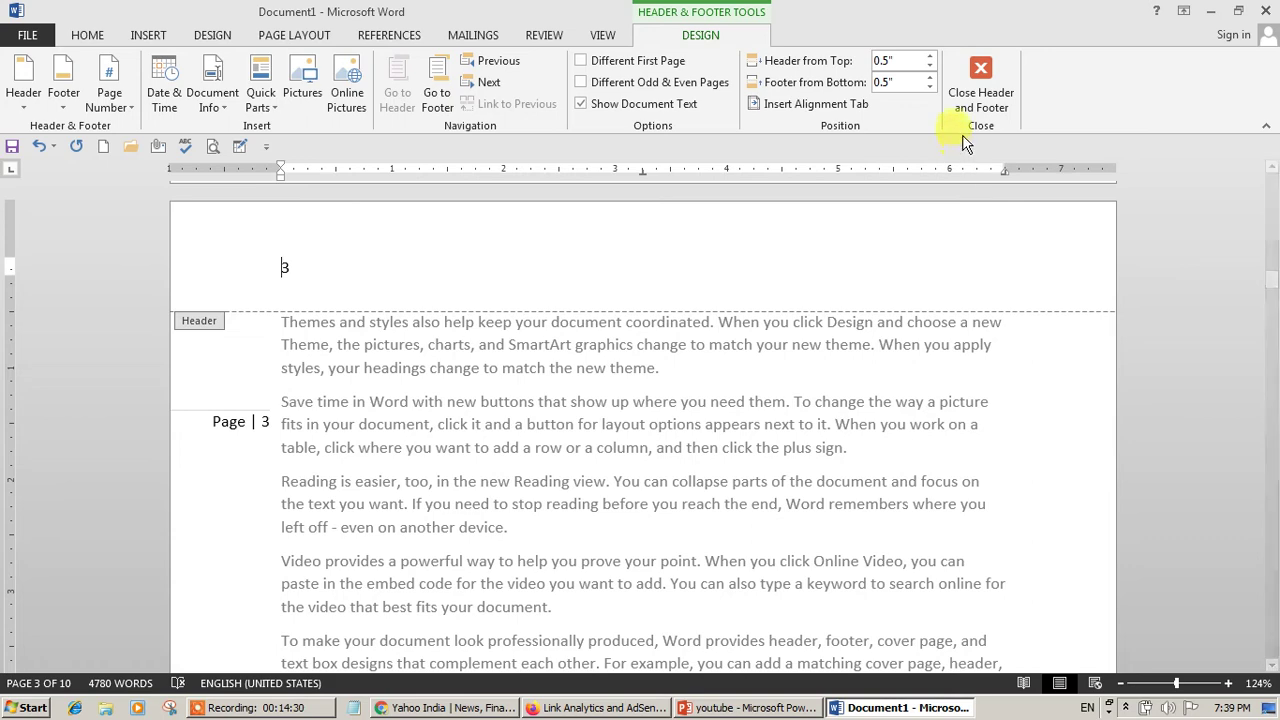
pyautogui.click(980, 82)
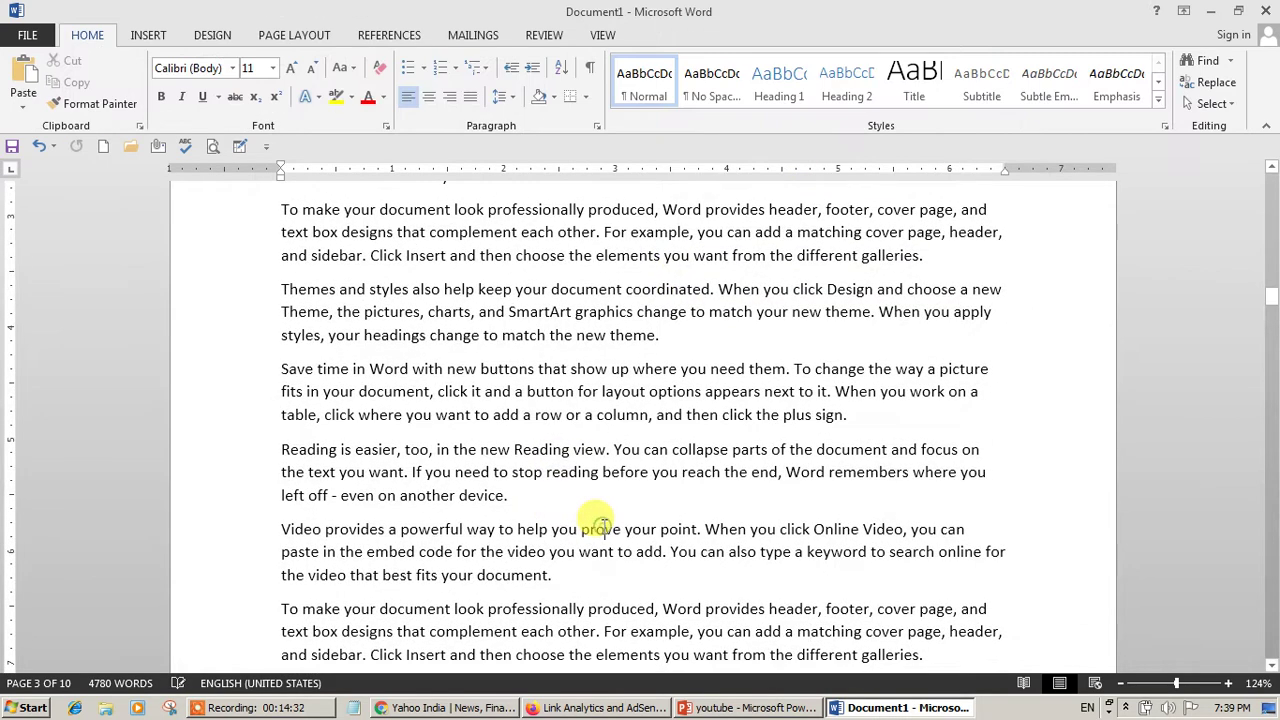
# Insert the Plain Number 1 page number at the top of the page again and return to the document body.
pyautogui.scroll(4, 604, 527)
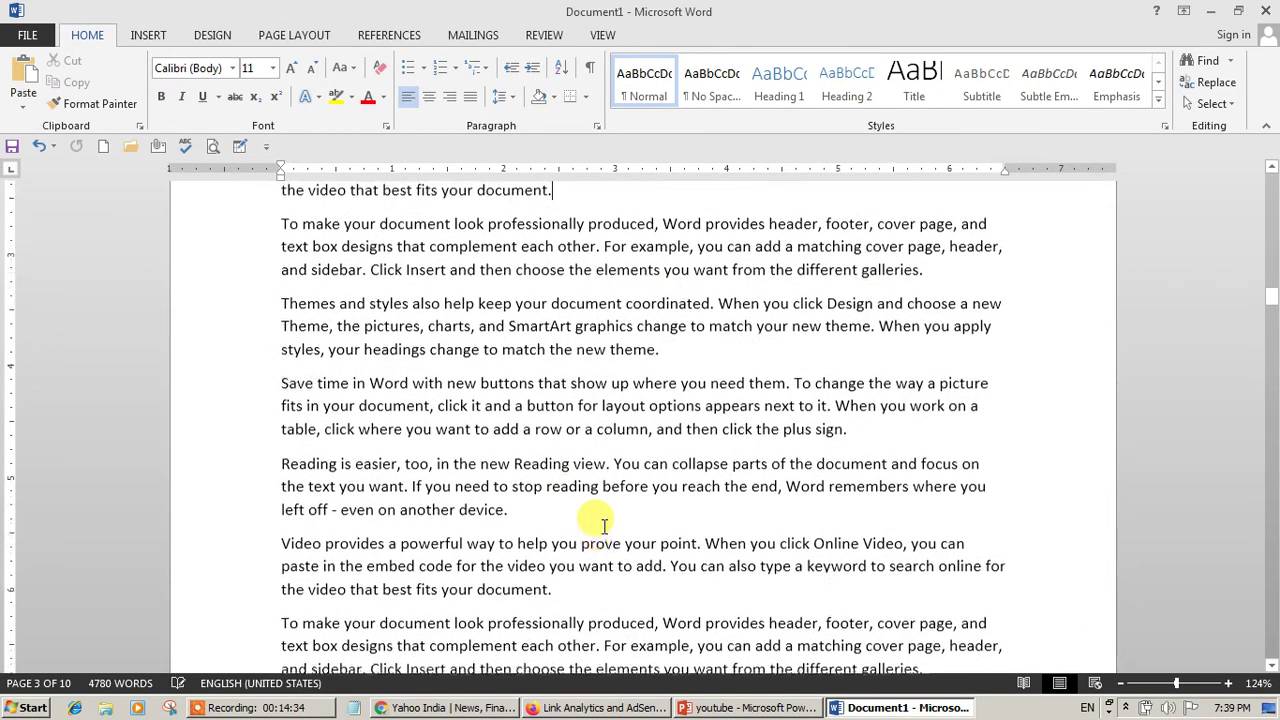
pyautogui.scroll(-3, 604, 527)
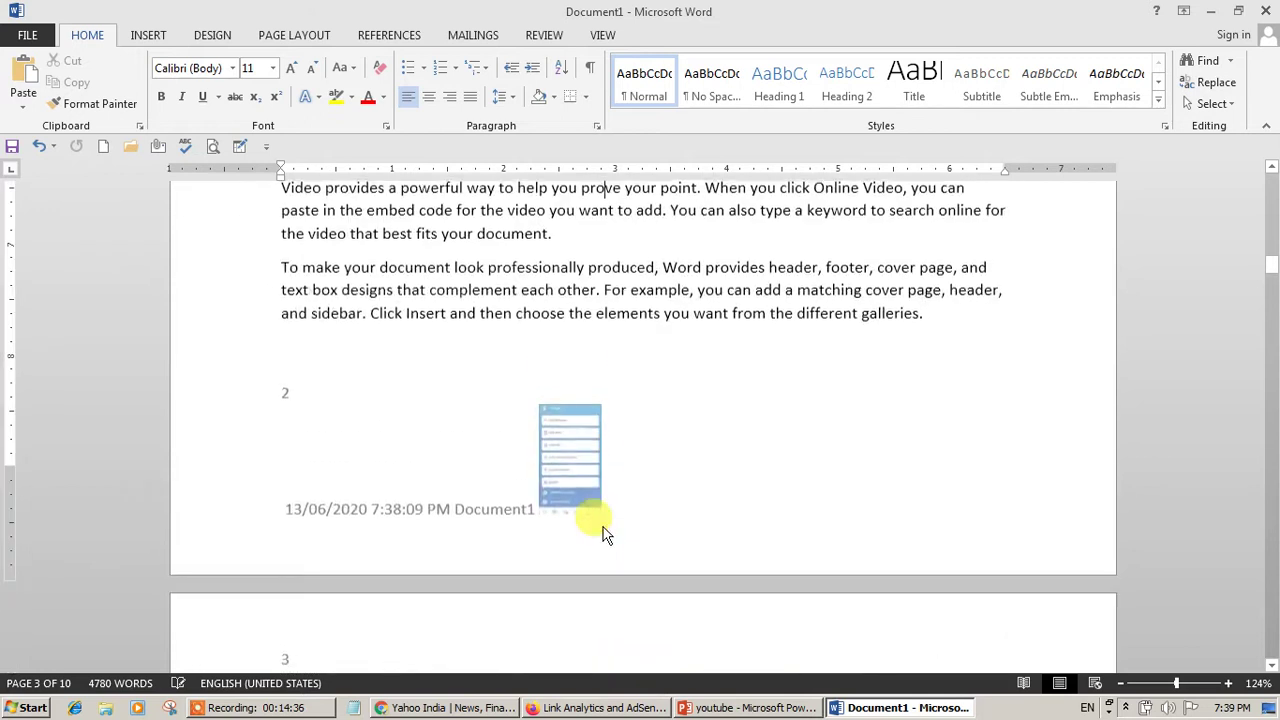
pyautogui.click(148, 35)
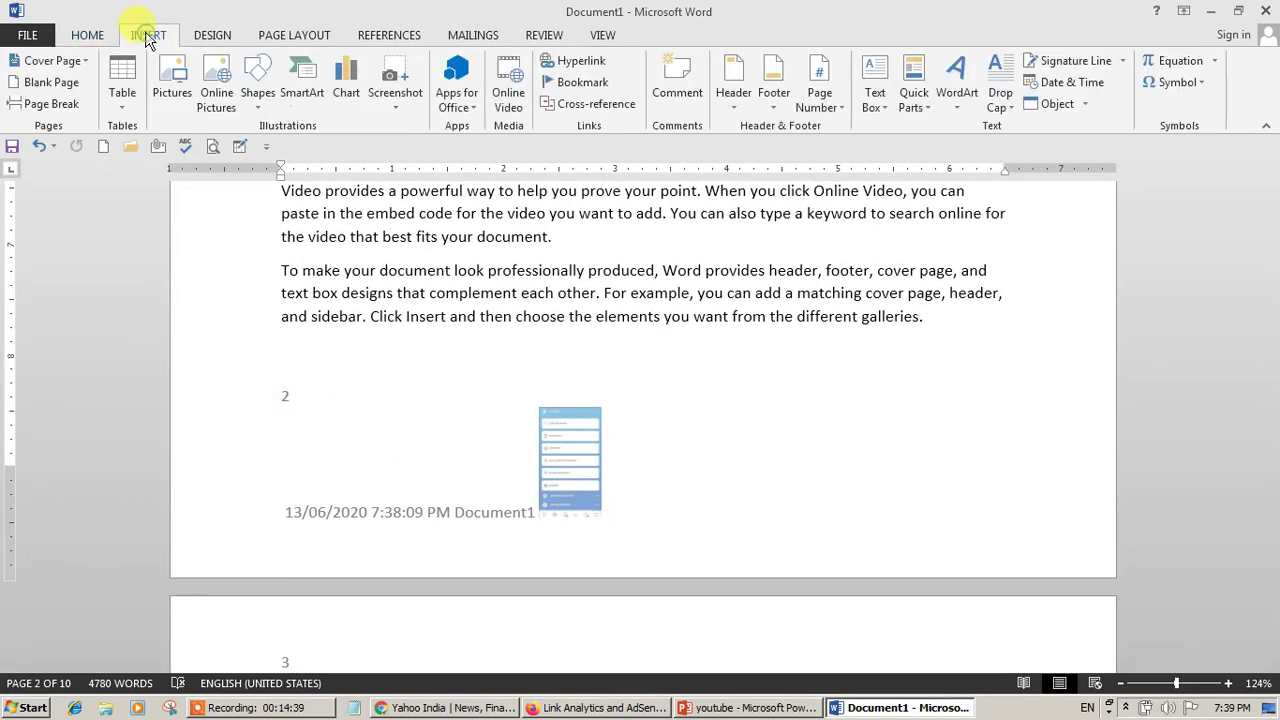
pyautogui.click(821, 92)
pyautogui.moveTo(835, 127)
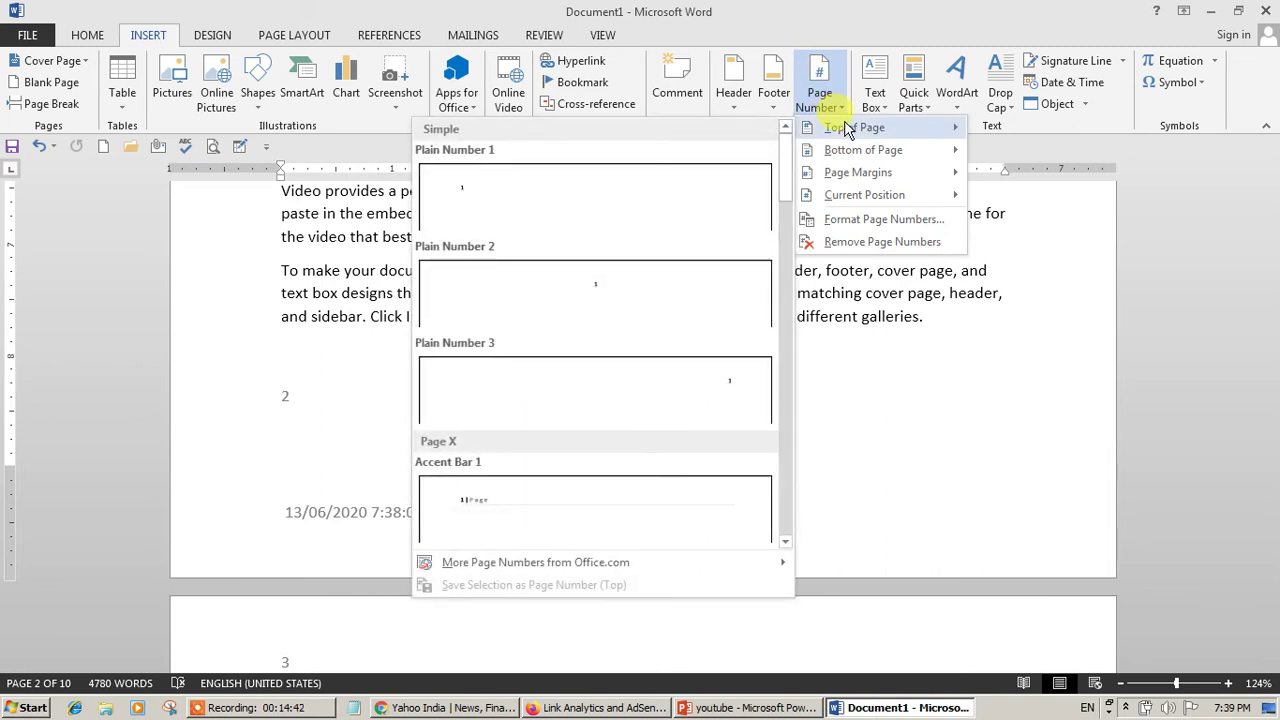
pyautogui.click(645, 192)
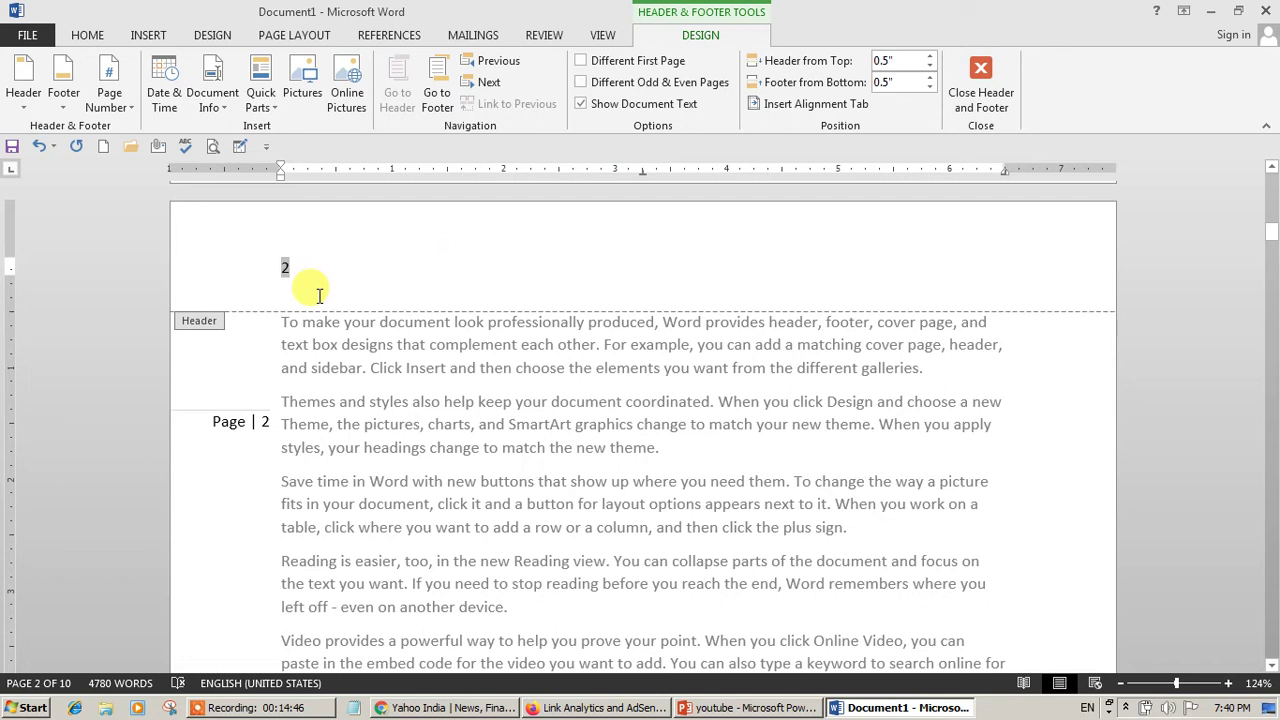
pyautogui.click(982, 90)
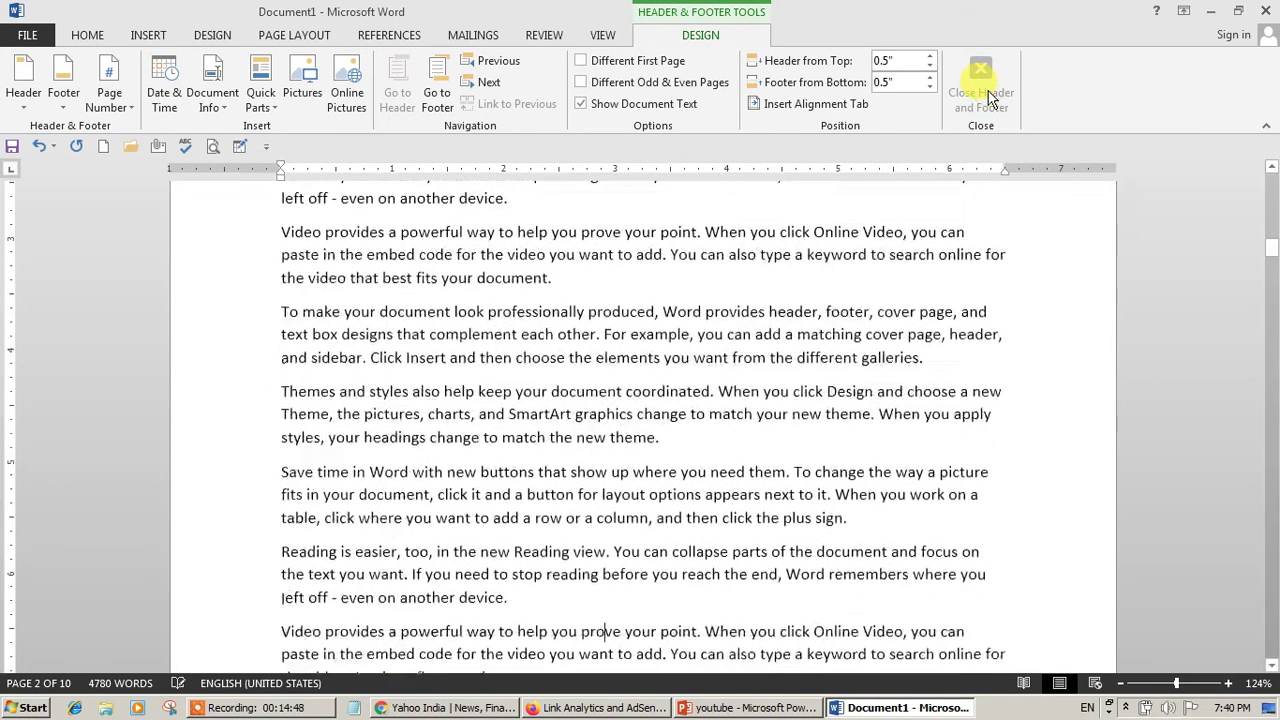
pyautogui.click(150, 35)
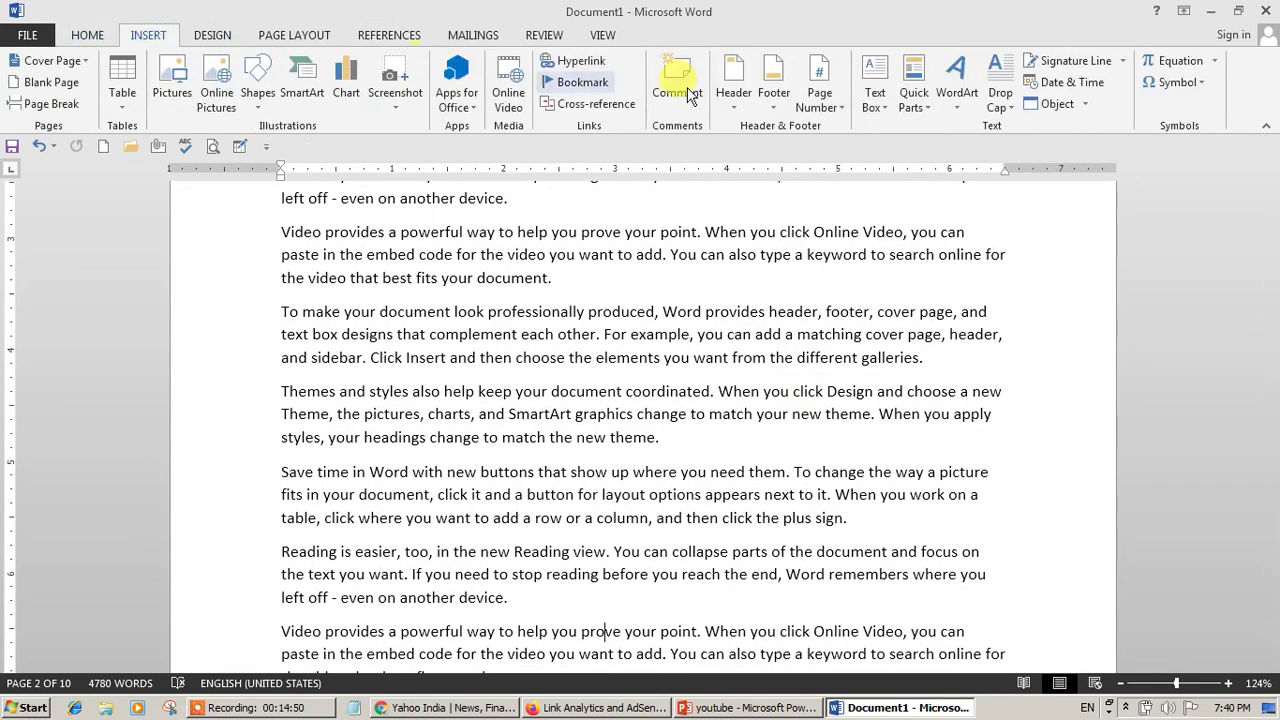
pyautogui.click(876, 97)
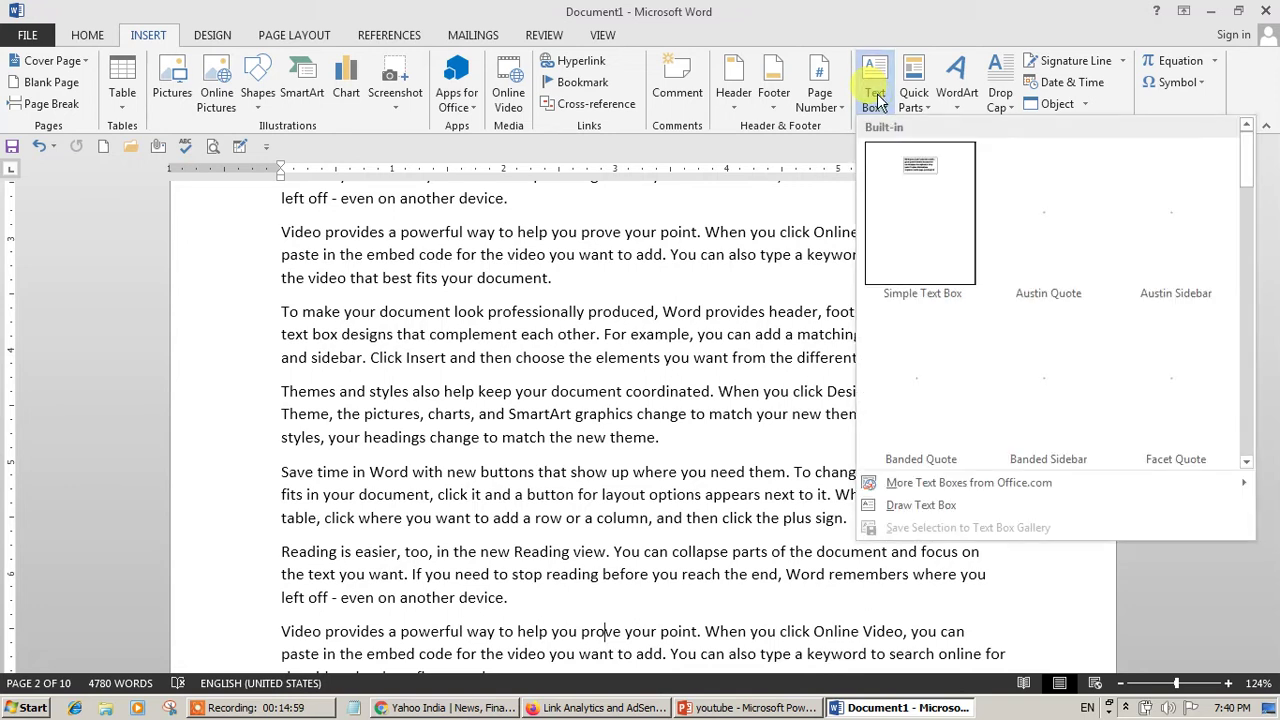
pyautogui.click(660, 307)
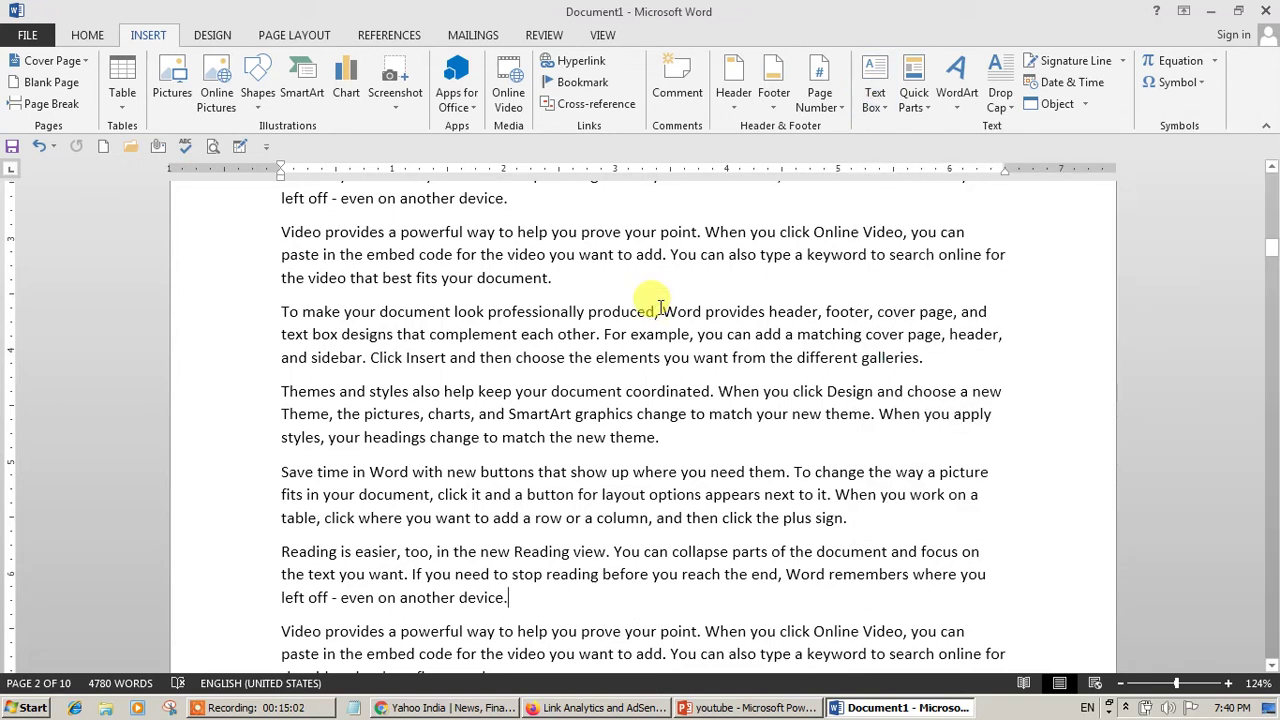
# Insert a Simple Text Box at the last paragraph of page 1.
pyautogui.scroll(10, 660, 307)
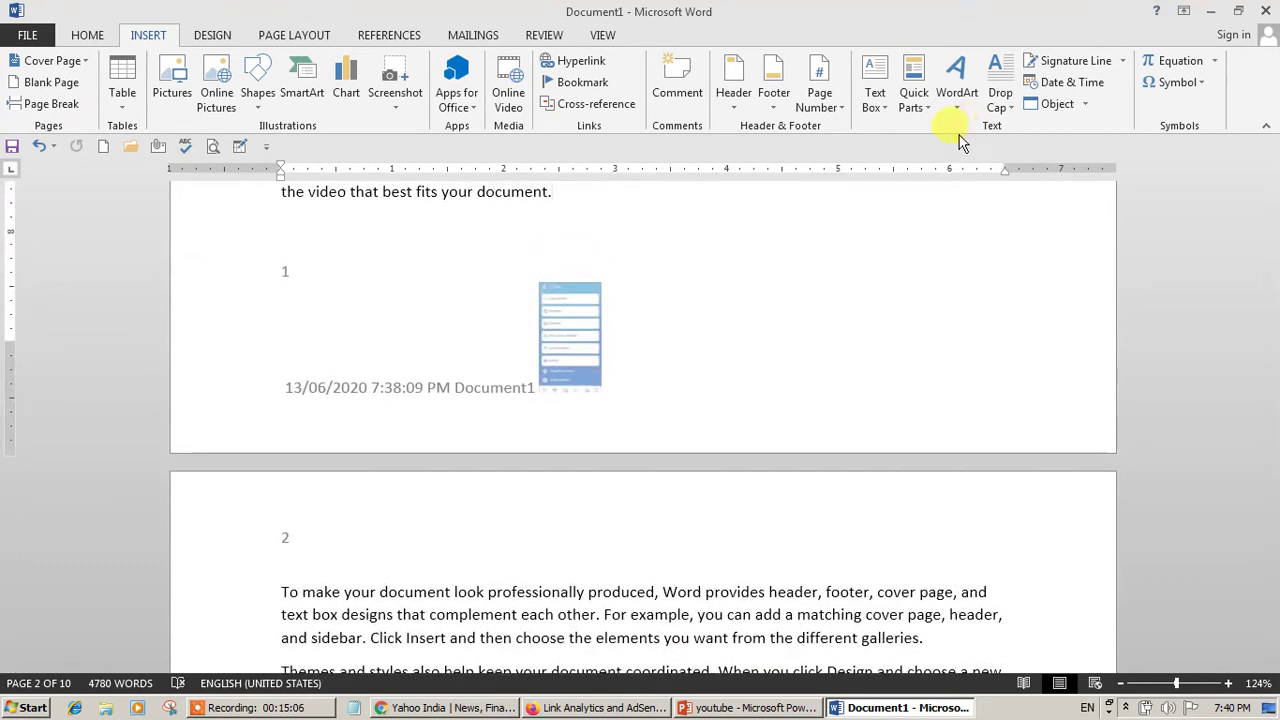
pyautogui.click(875, 85)
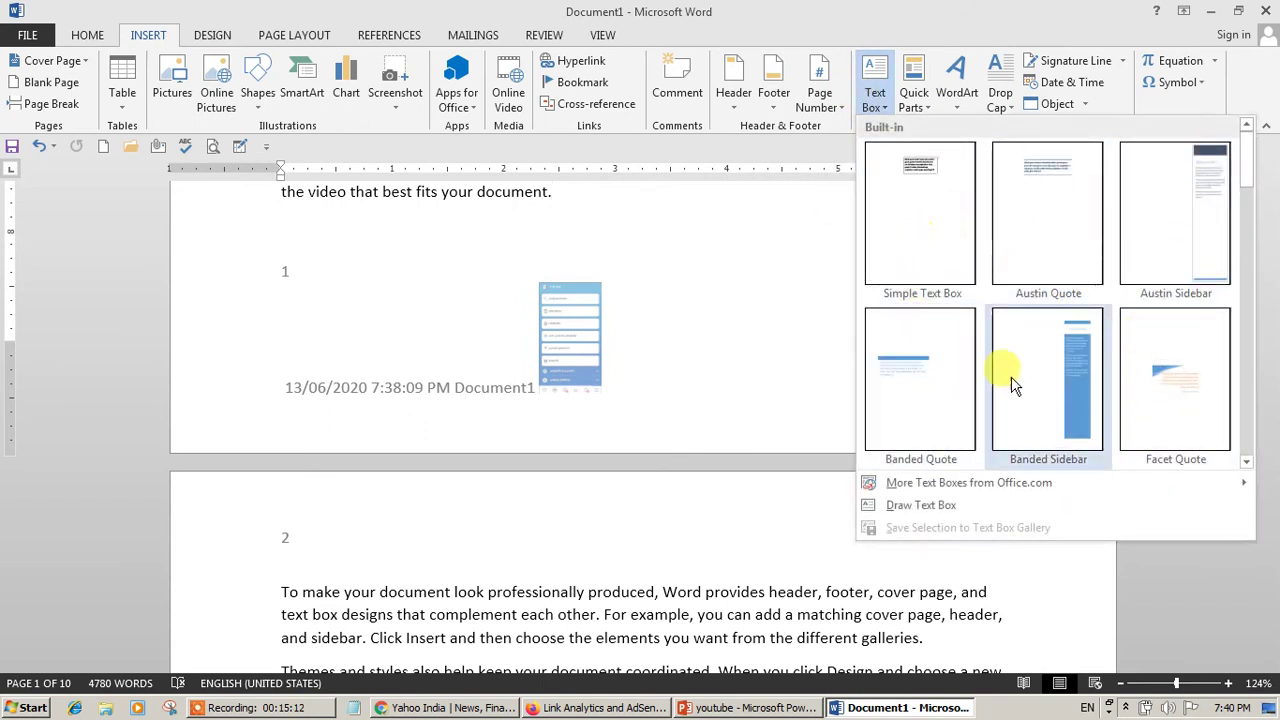
pyautogui.click(955, 201)
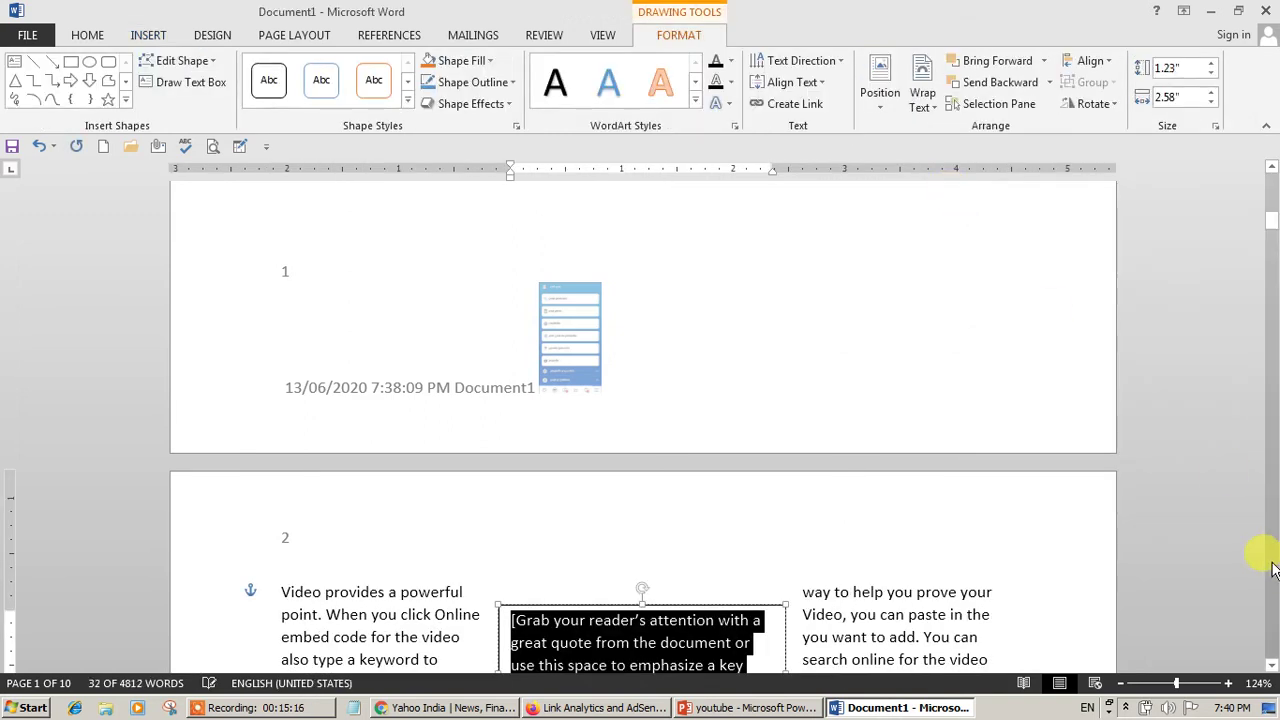
pyautogui.scroll(-3, 1272, 668)
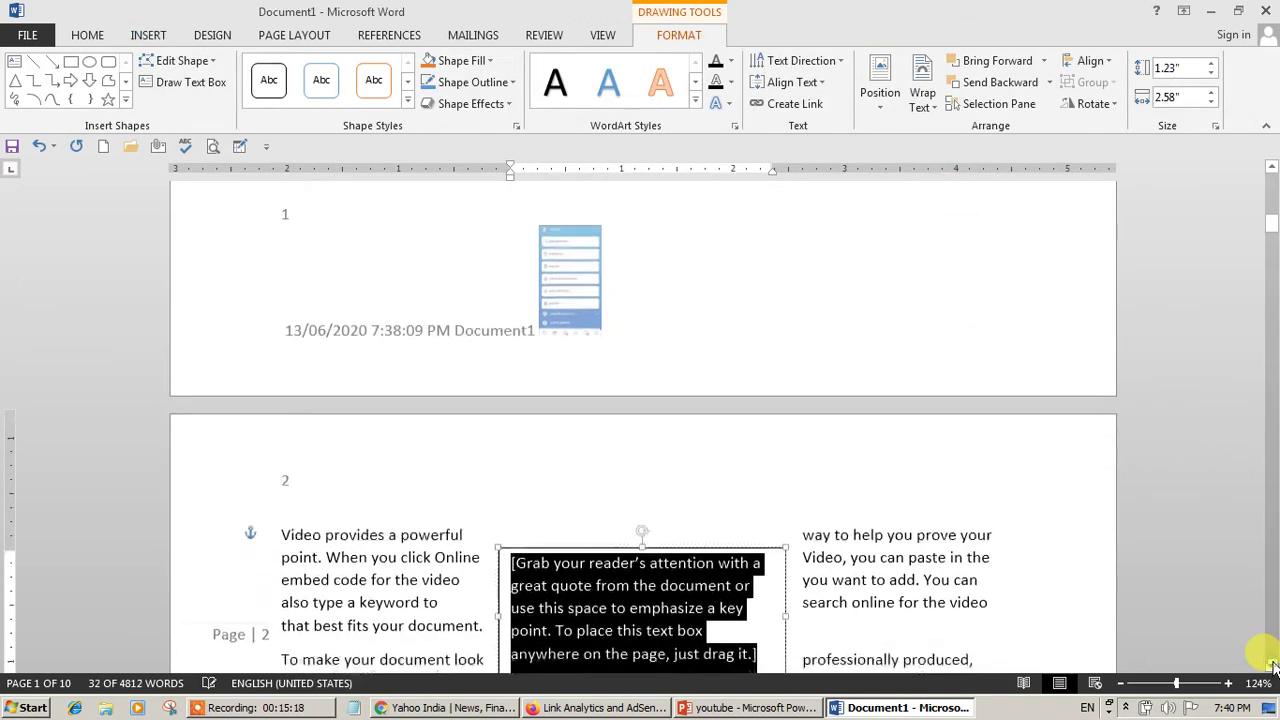
pyautogui.scroll(-1, 1272, 668)
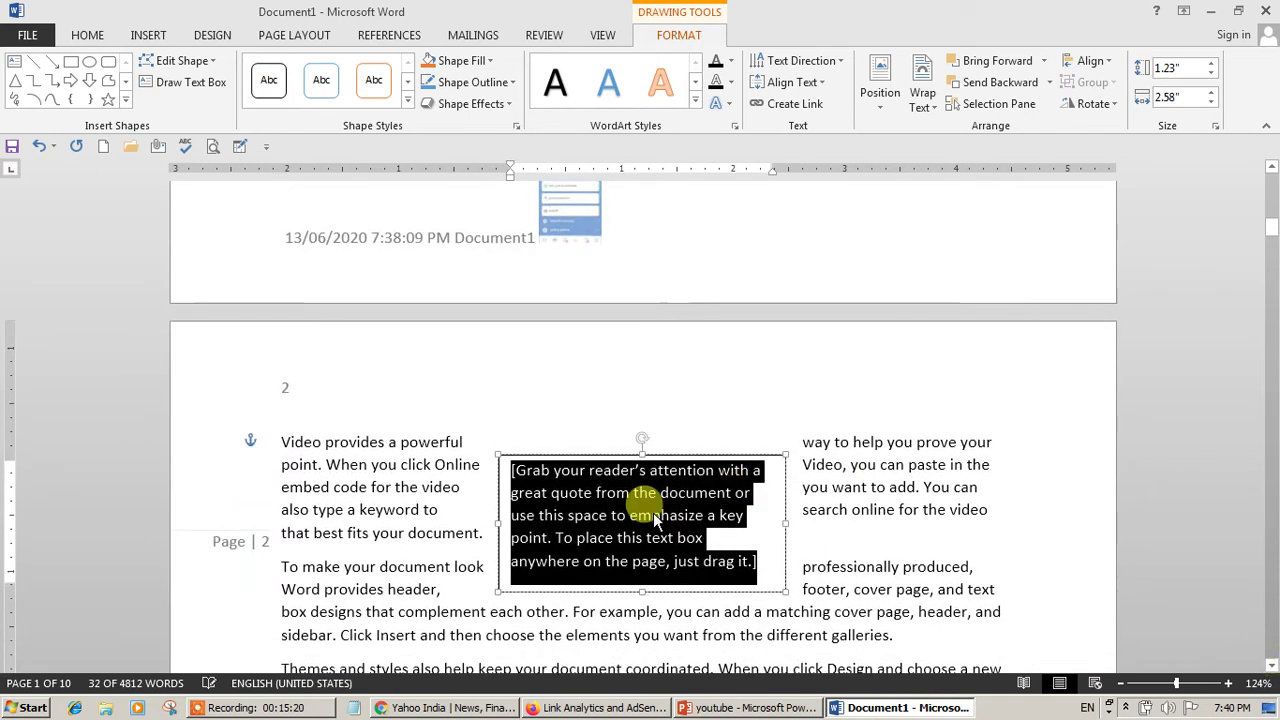
# Replace the text box's placeholder with "Wevlj weljtlkwejtlkwjei piwlgwel;gkl;wekgl;wekgl;wkgl;wegl;kwe;k wel;g kwl;gkl wgklwegl w;".
pyautogui.hotkey('ctrl', 'z')
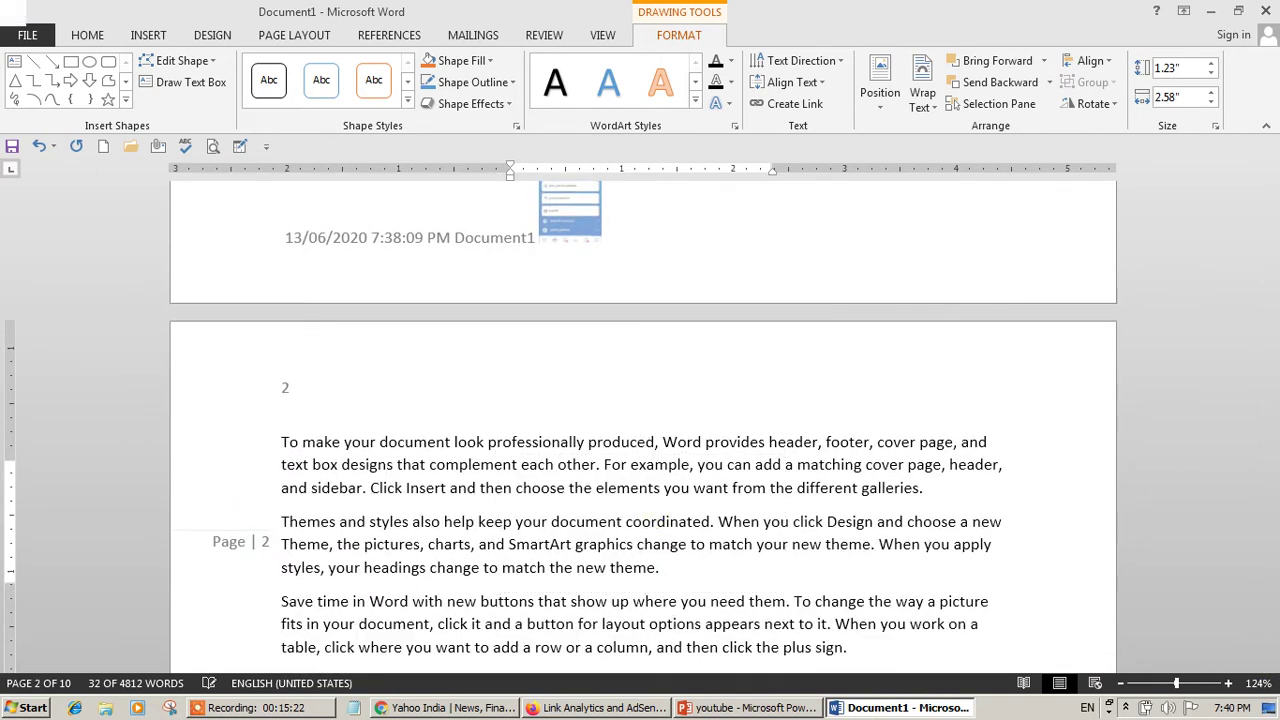
pyautogui.hotkey('ctrl', 'z')
pyautogui.write('i piwlgwe')
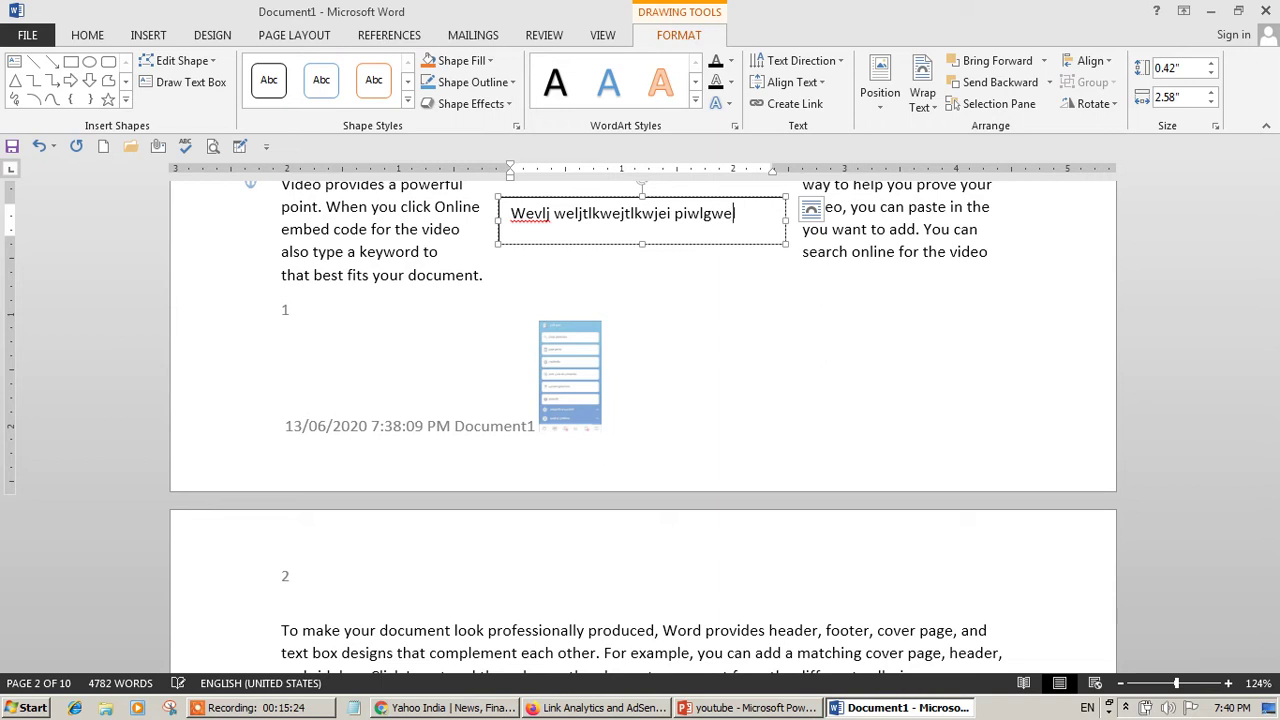
pyautogui.write('l;gkl;wekgl;wekgl;wkgl;wegl;kwe;k wel;g kwl;gkl wgklwegl w;')
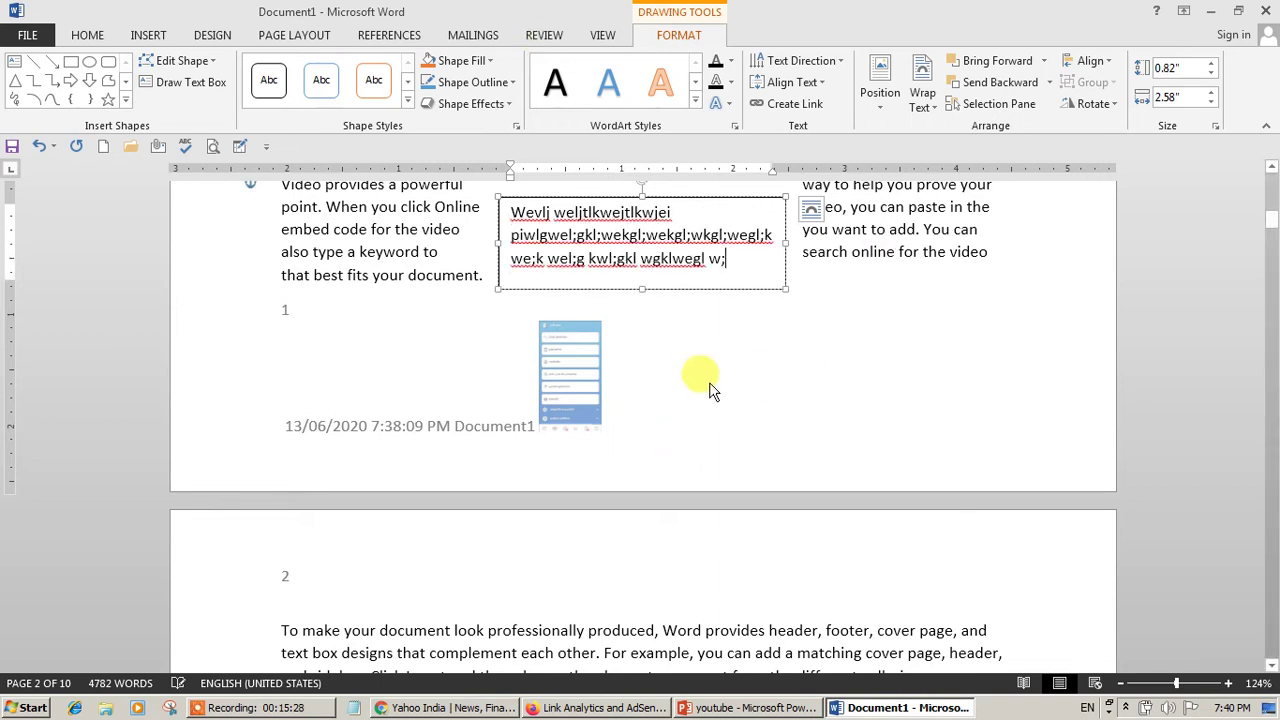
# Move the text box to the right margin of page 1, beside the paragraph starting "Reading is easier".
pyautogui.click(1271, 167)
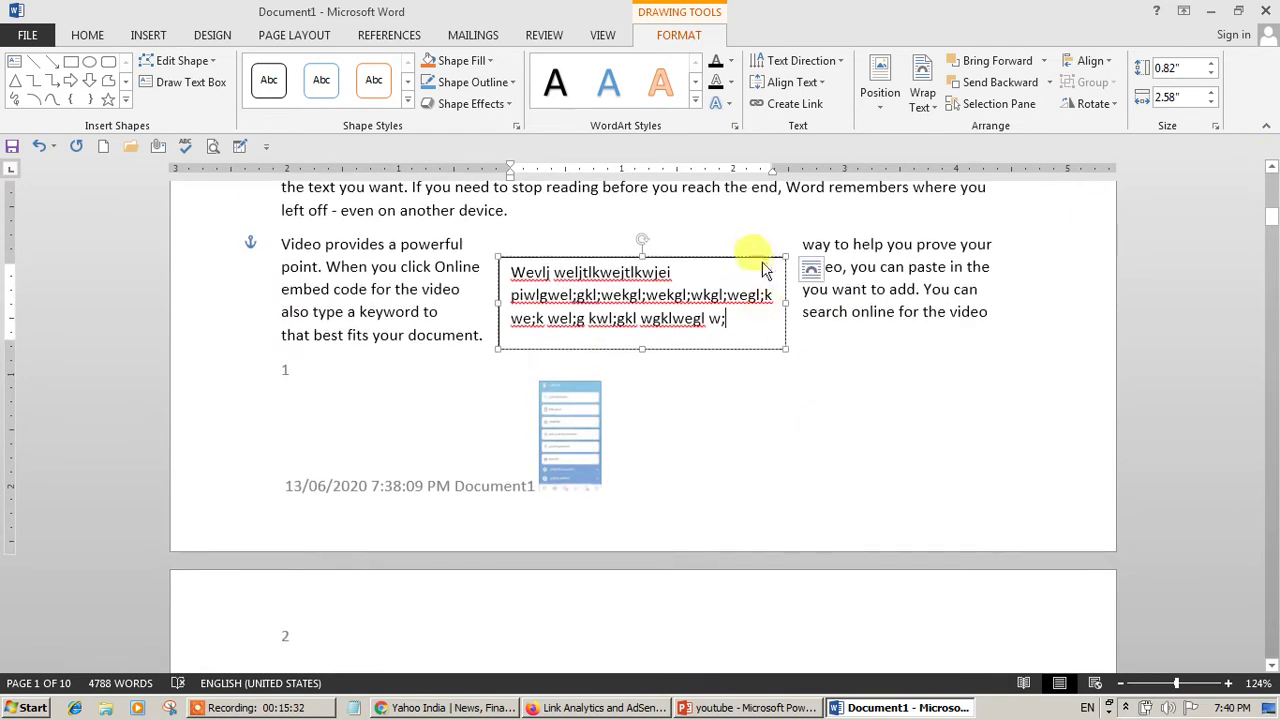
pyautogui.moveTo(759, 257); pyautogui.dragTo(960, 251)
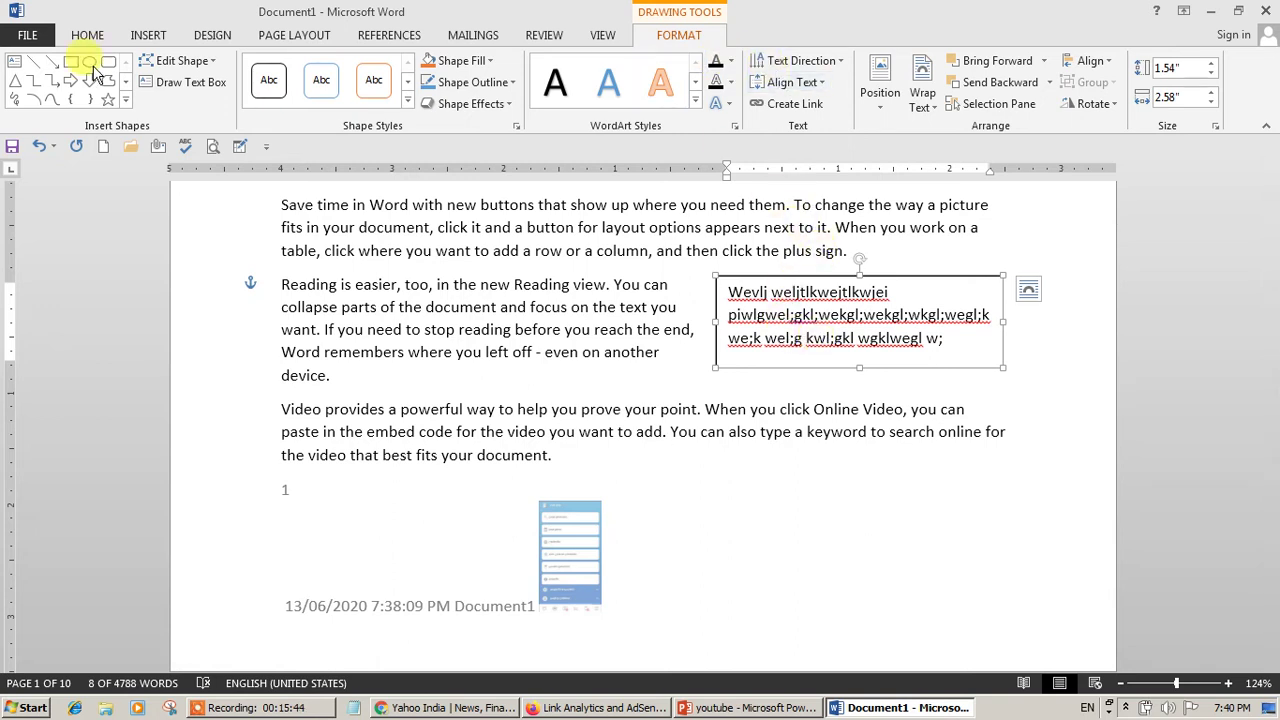
pyautogui.click(148, 38)
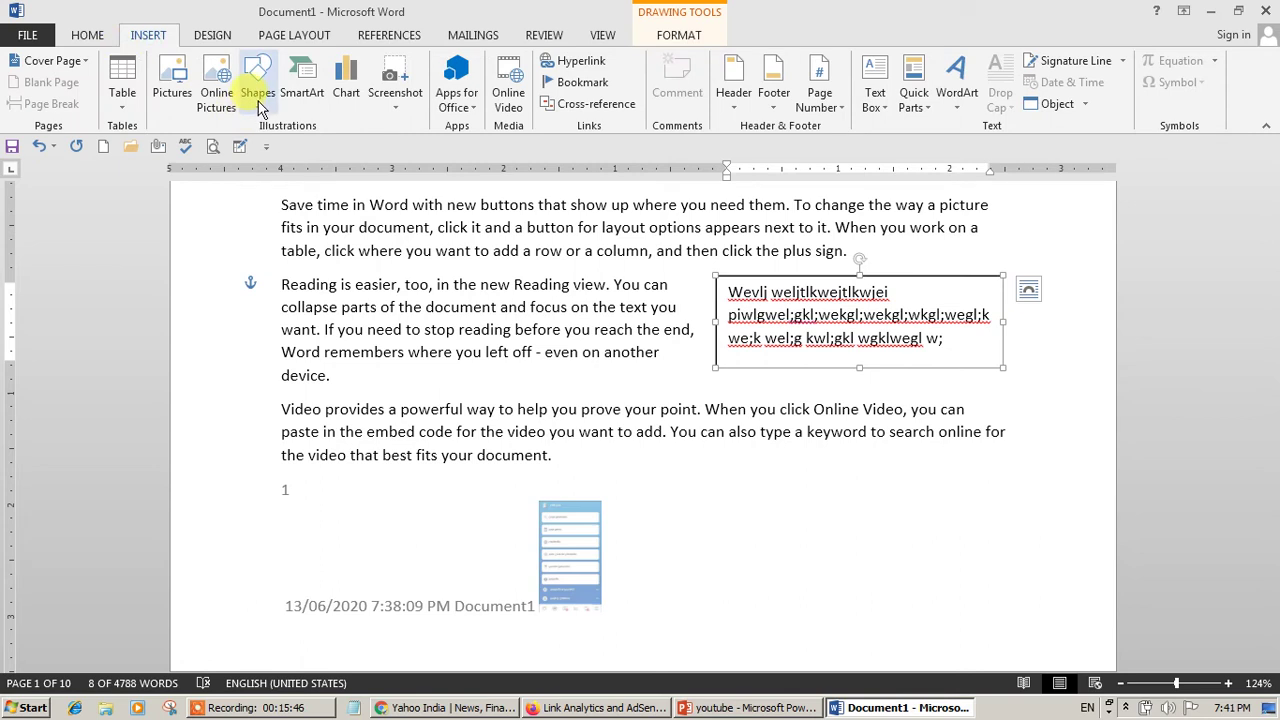
# Apply the orange outlined WordArt style to the text box's text and fill the box with yellow.
pyautogui.click(686, 38)
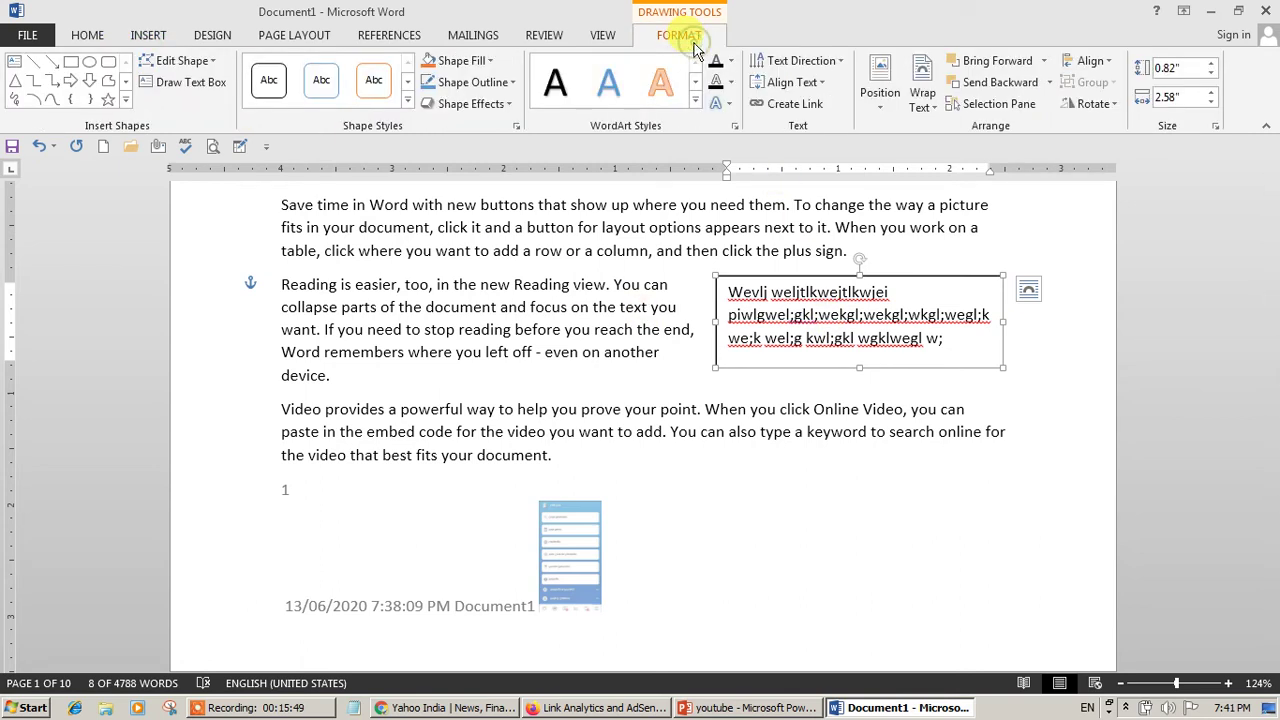
pyautogui.click(668, 90)
pyautogui.click(462, 61)
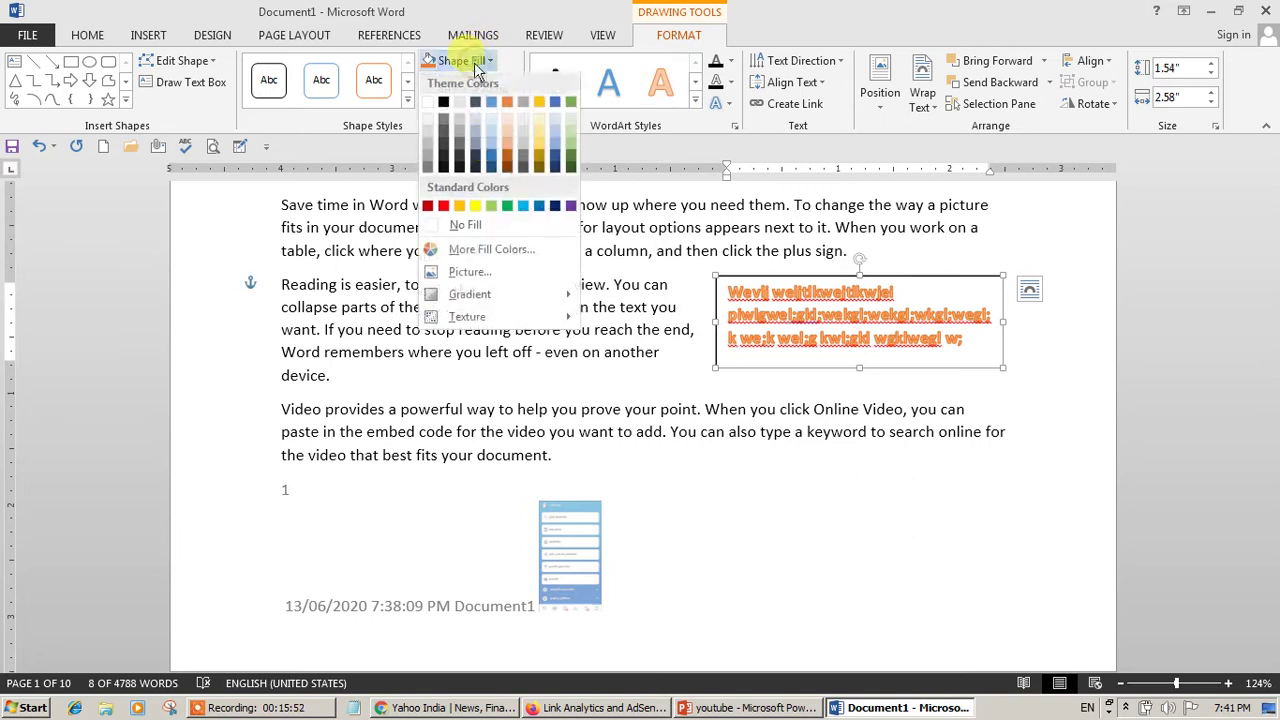
pyautogui.click(475, 207)
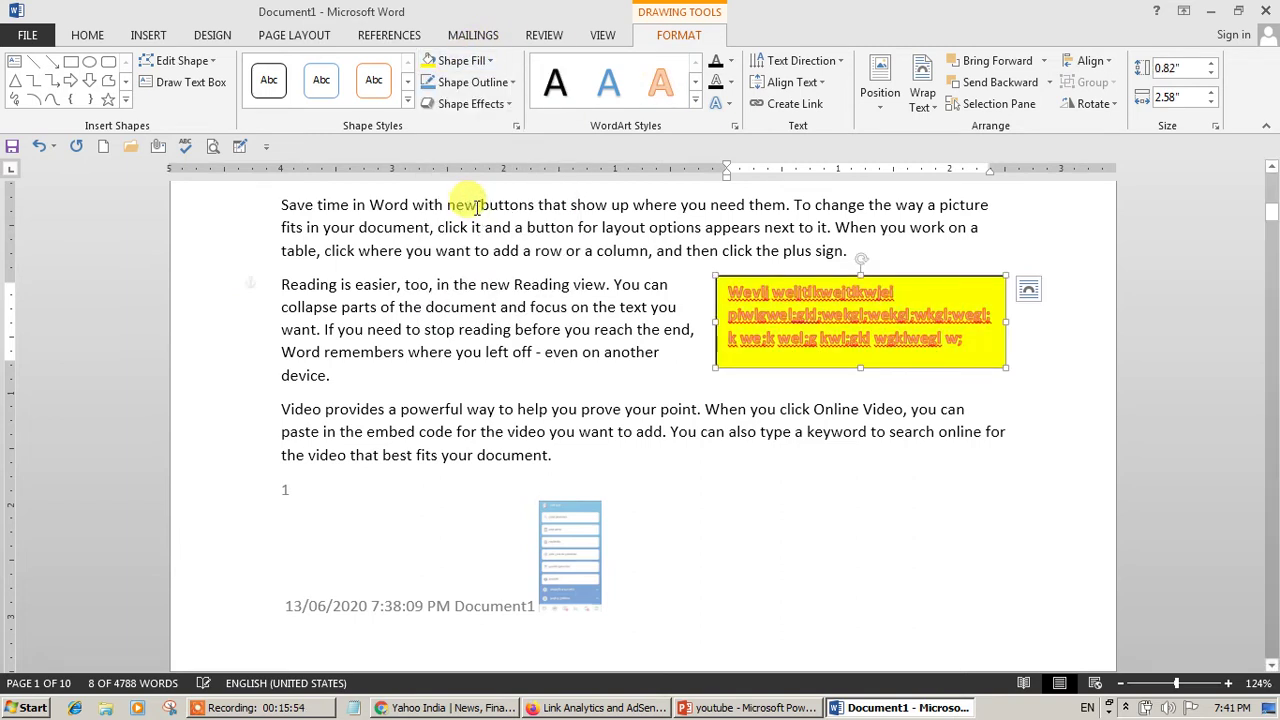
# Delete the yellow text box beside the paragraph starting "Reading is easier".
pyautogui.click(497, 318)
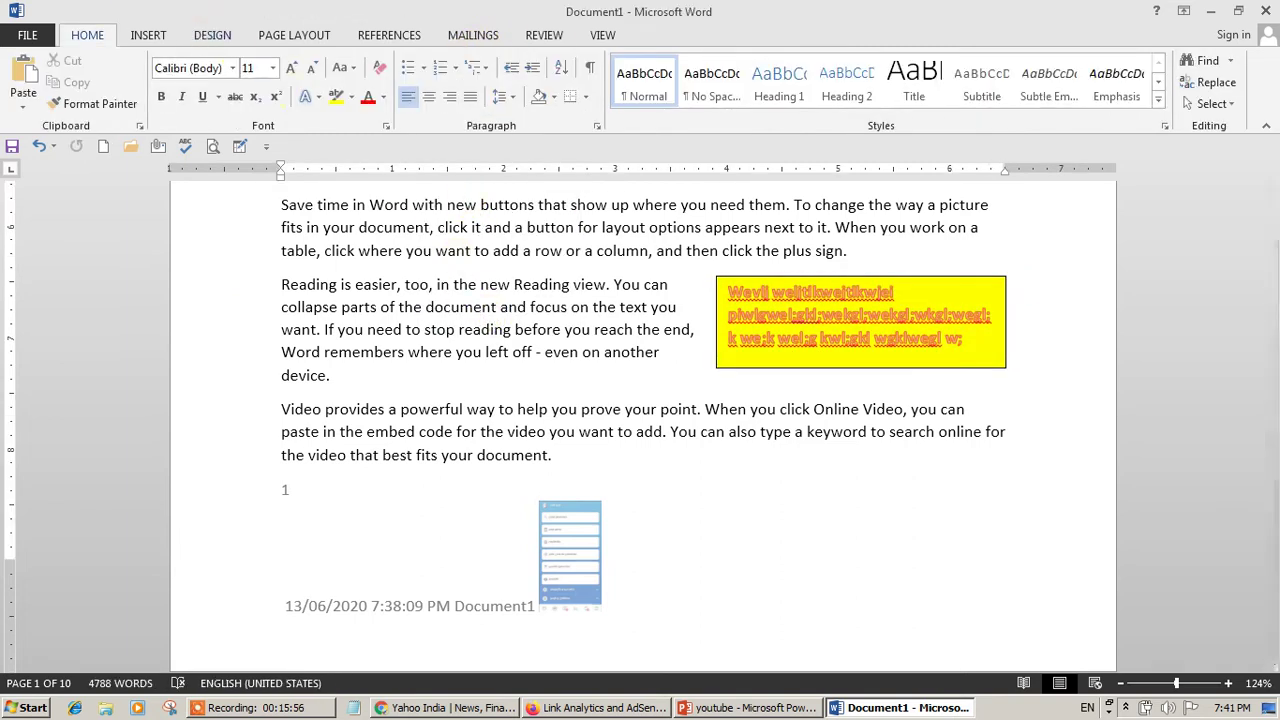
pyautogui.click(148, 35)
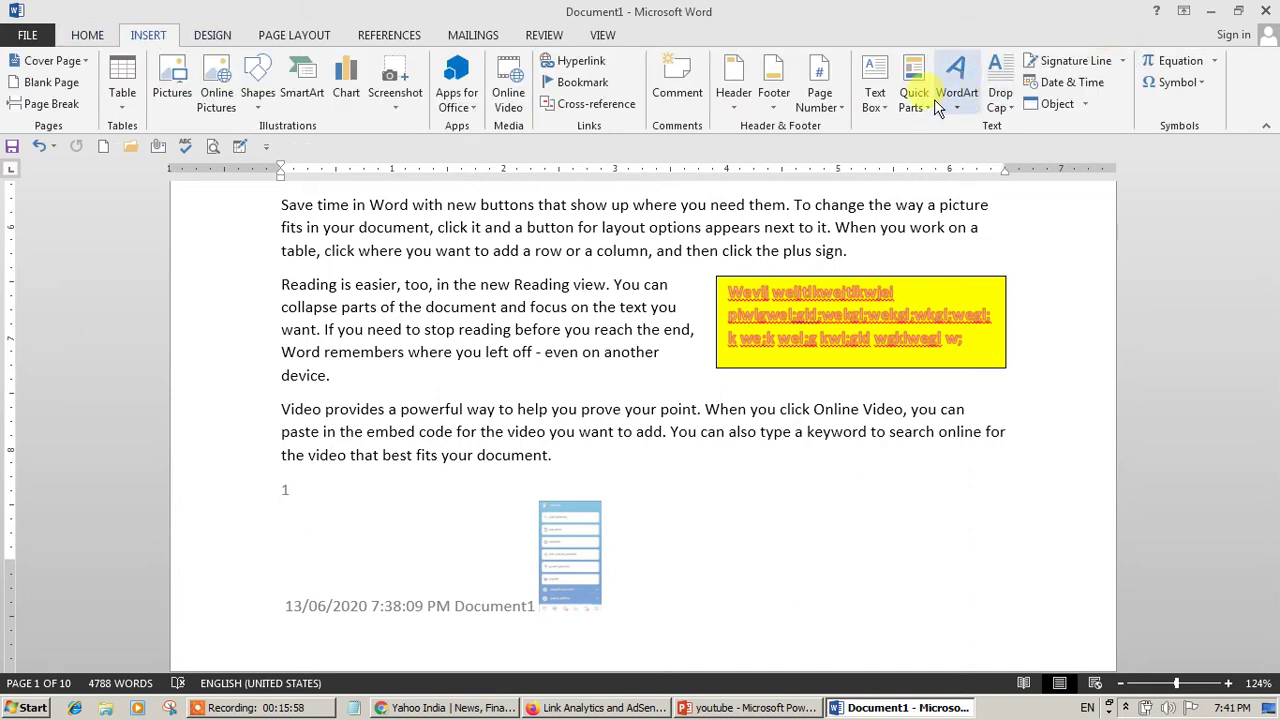
pyautogui.click(950, 287)
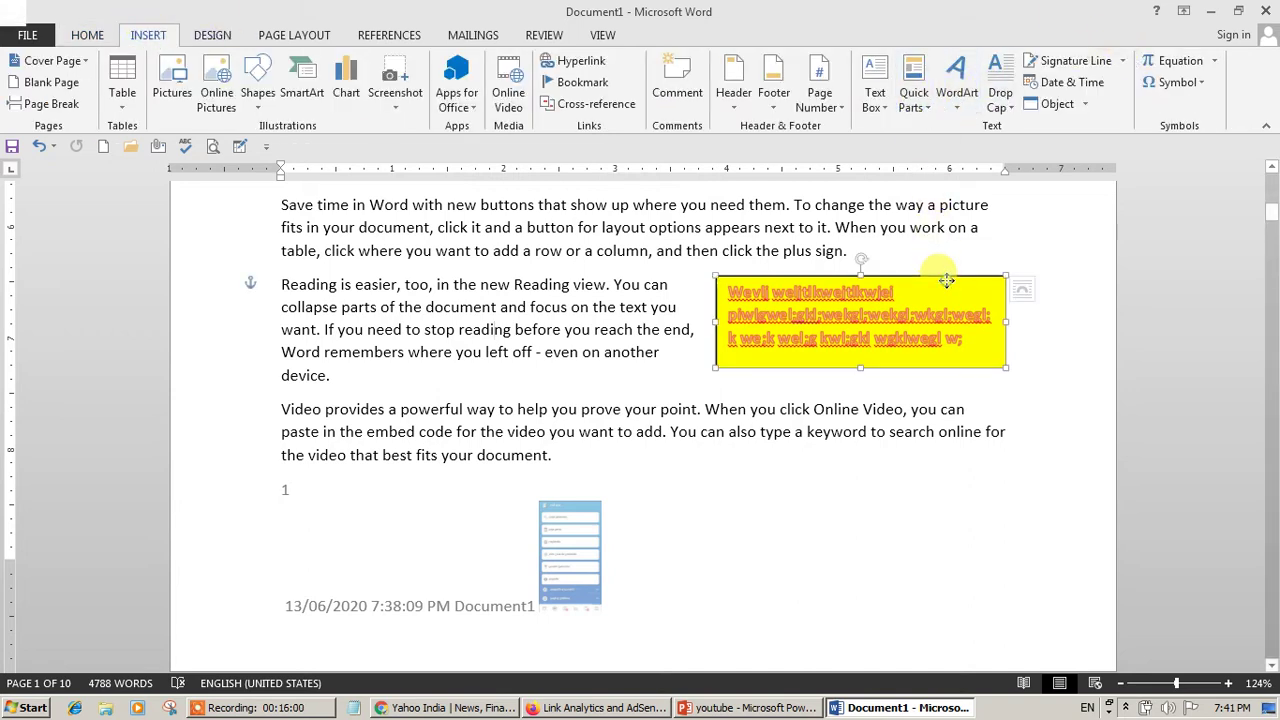
pyautogui.press('Delete')
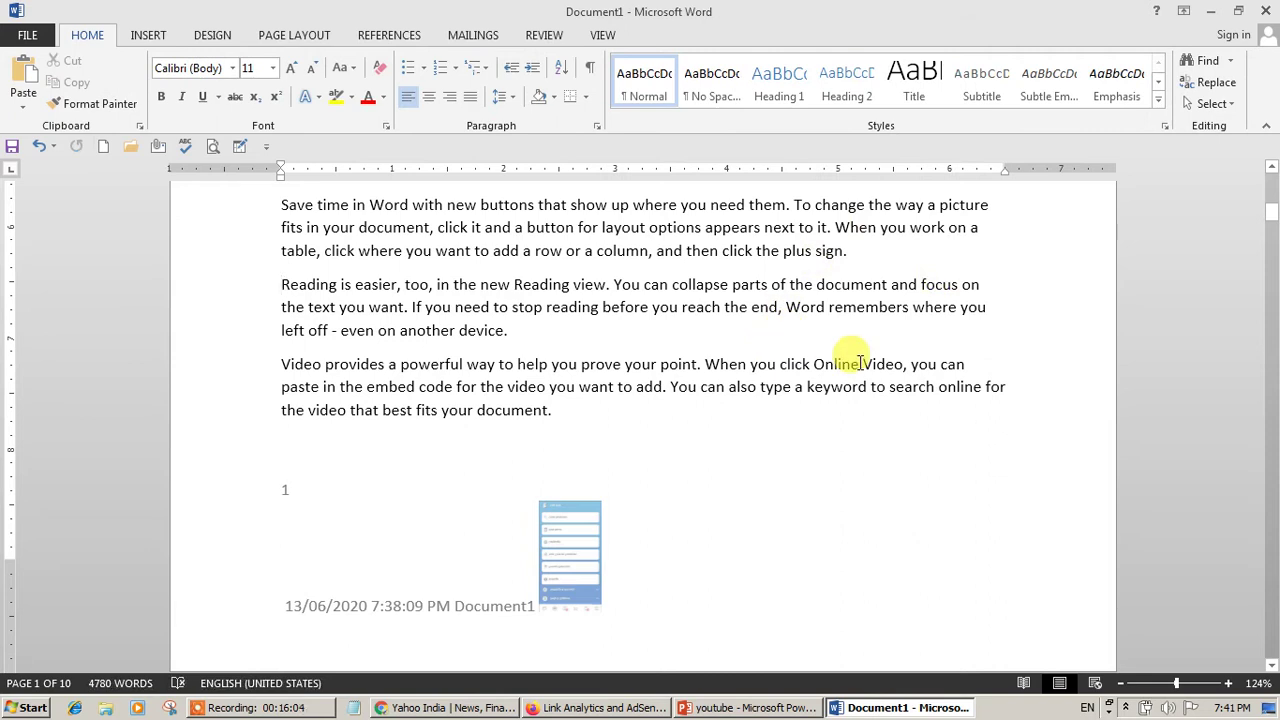
# Clear all of the body text from the document.
pyautogui.click(160, 38)
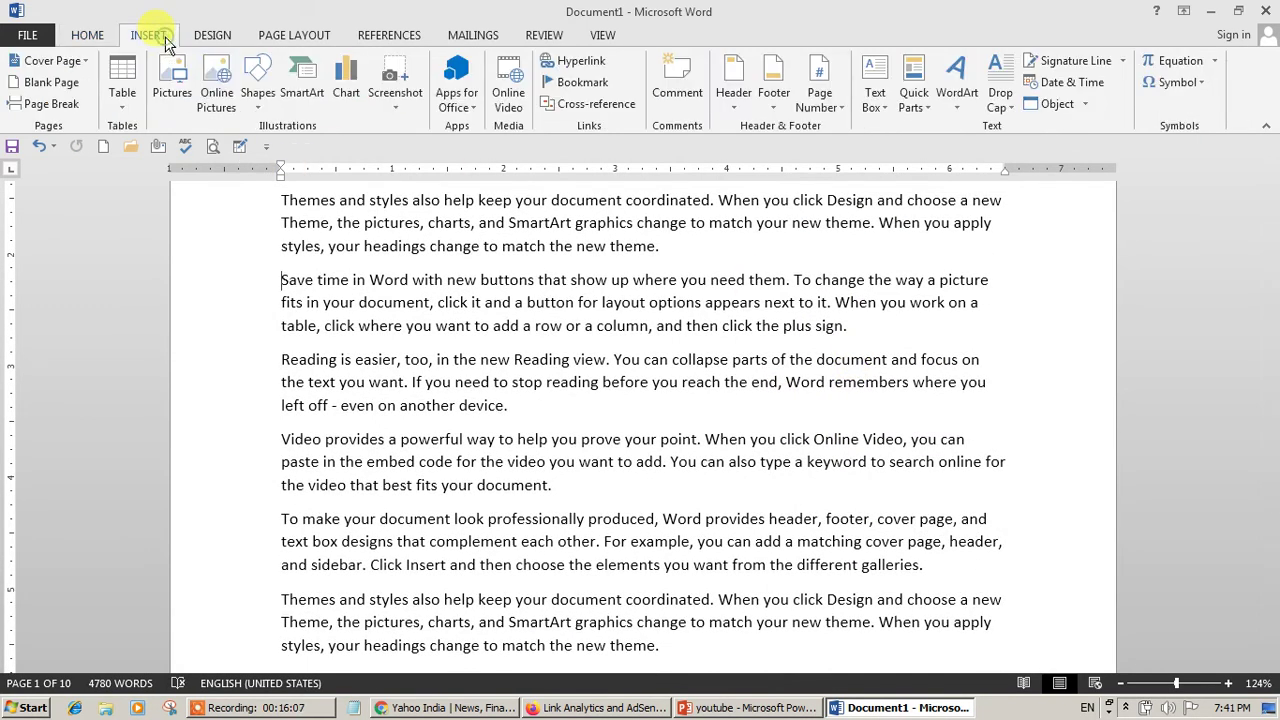
pyautogui.click(960, 92)
pyautogui.click(760, 415)
pyautogui.hotkey('ctrl', 'a')
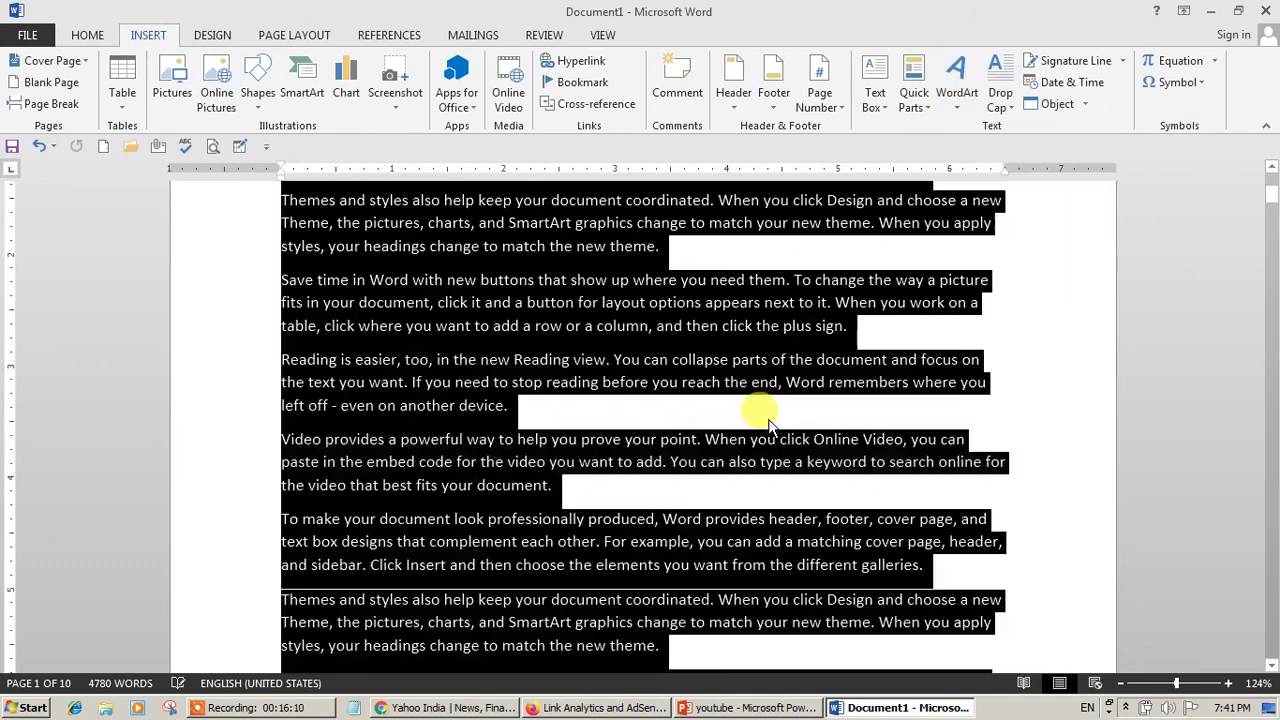
pyautogui.press('Delete')
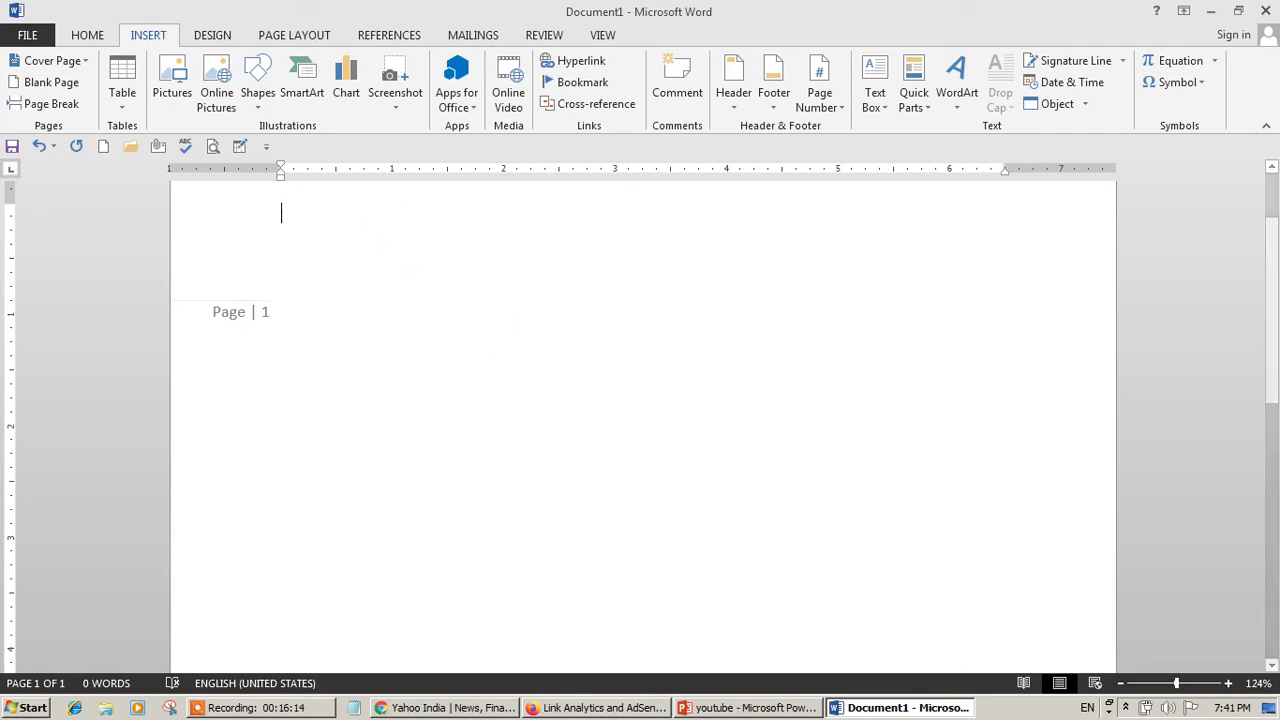
# Insert white, orange-outlined WordArt reading "SANSKAR TUTORIALS" and place it centred across the page, below the level of the page number.
pyautogui.click(957, 68)
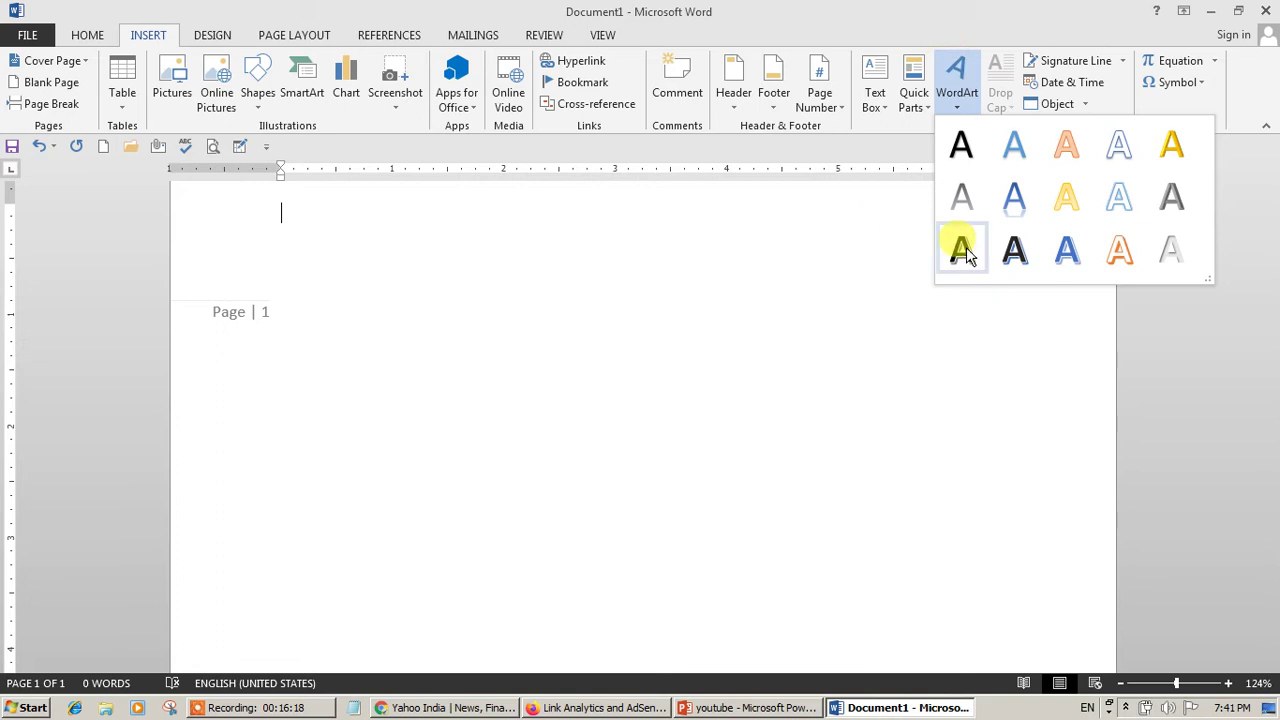
pyautogui.click(1114, 259)
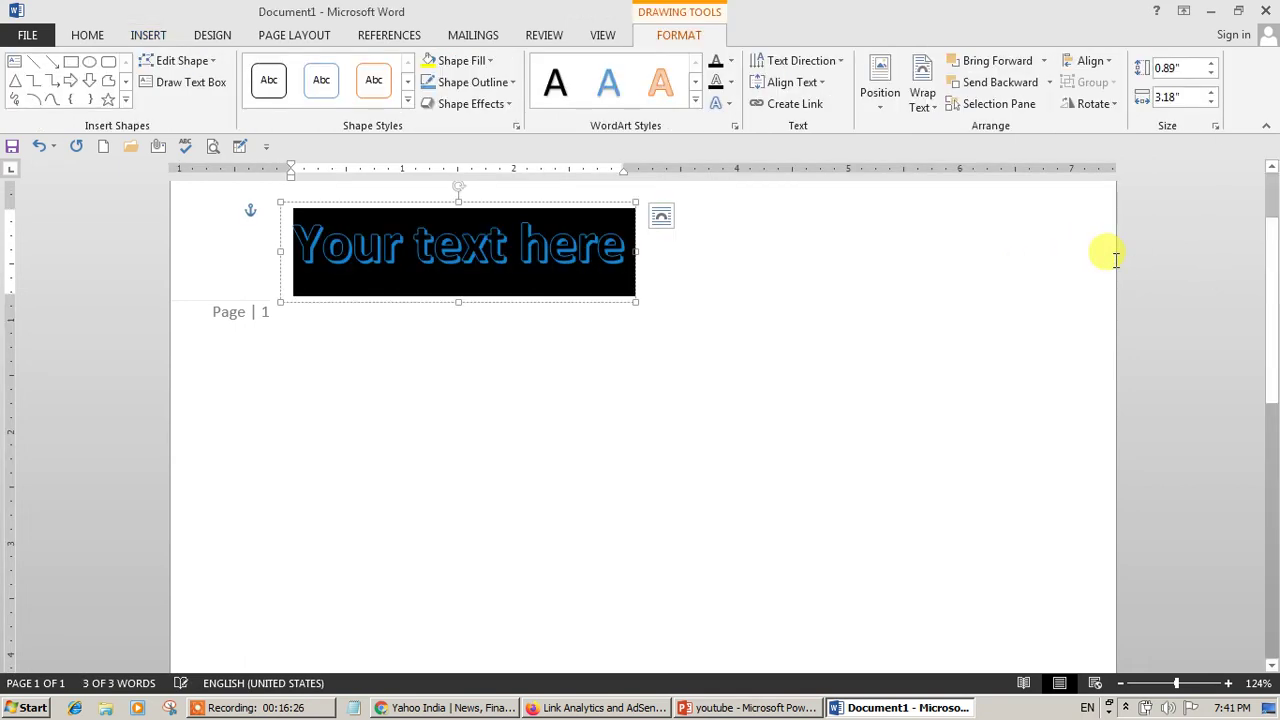
pyautogui.write('SANAKR')
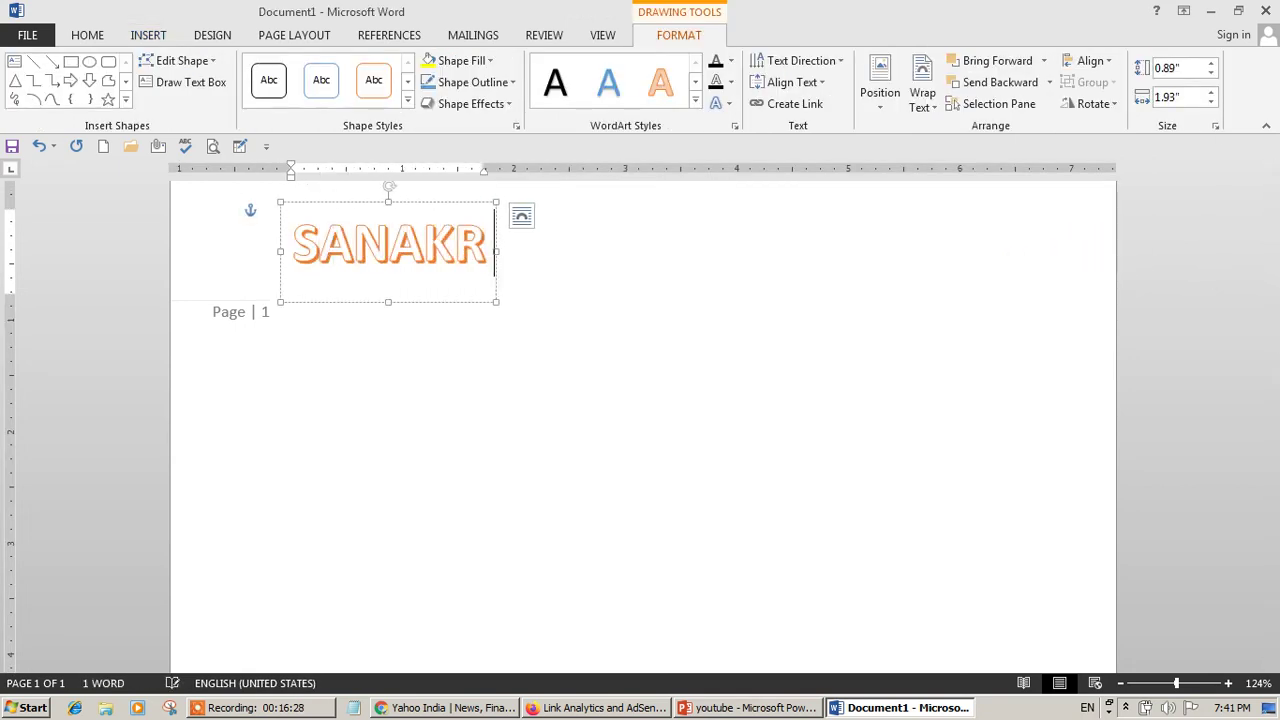
pyautogui.press('BackSpace')
pyautogui.press('BackSpace')
pyautogui.press('BackSpace')
pyautogui.press('BackSpace')
pyautogui.write('NSK')
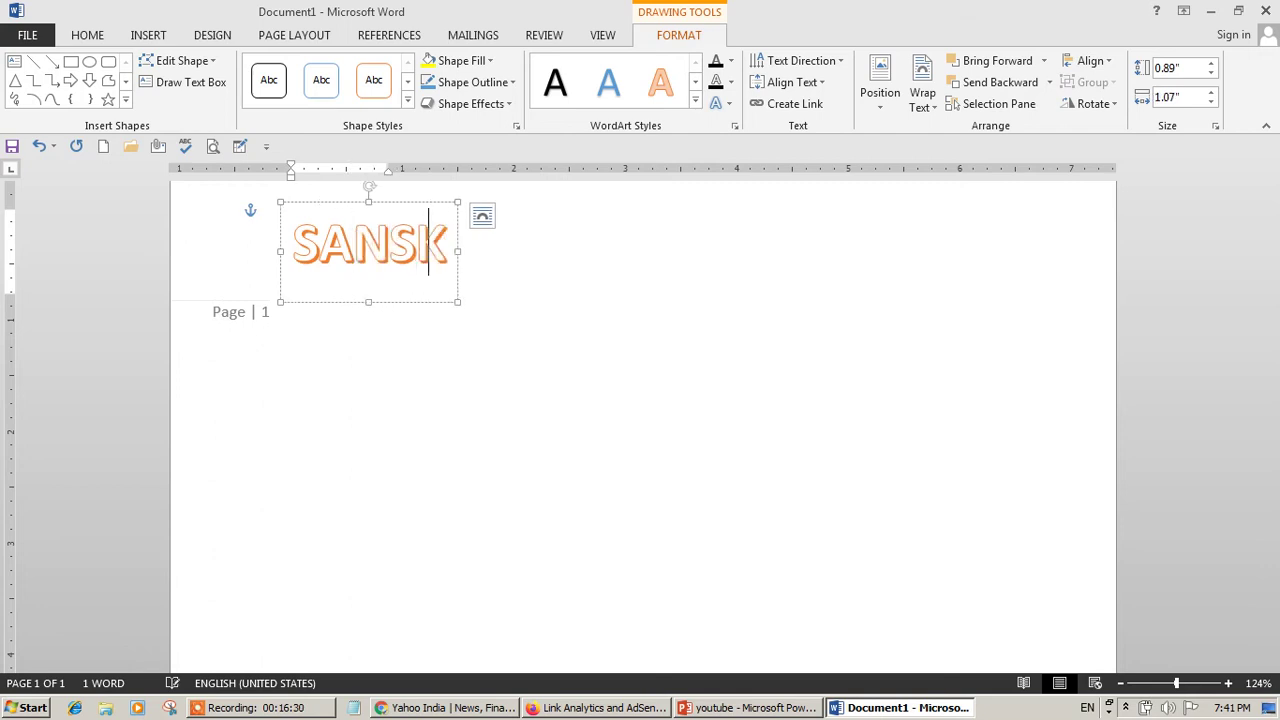
pyautogui.write('AR TUTORIALS')
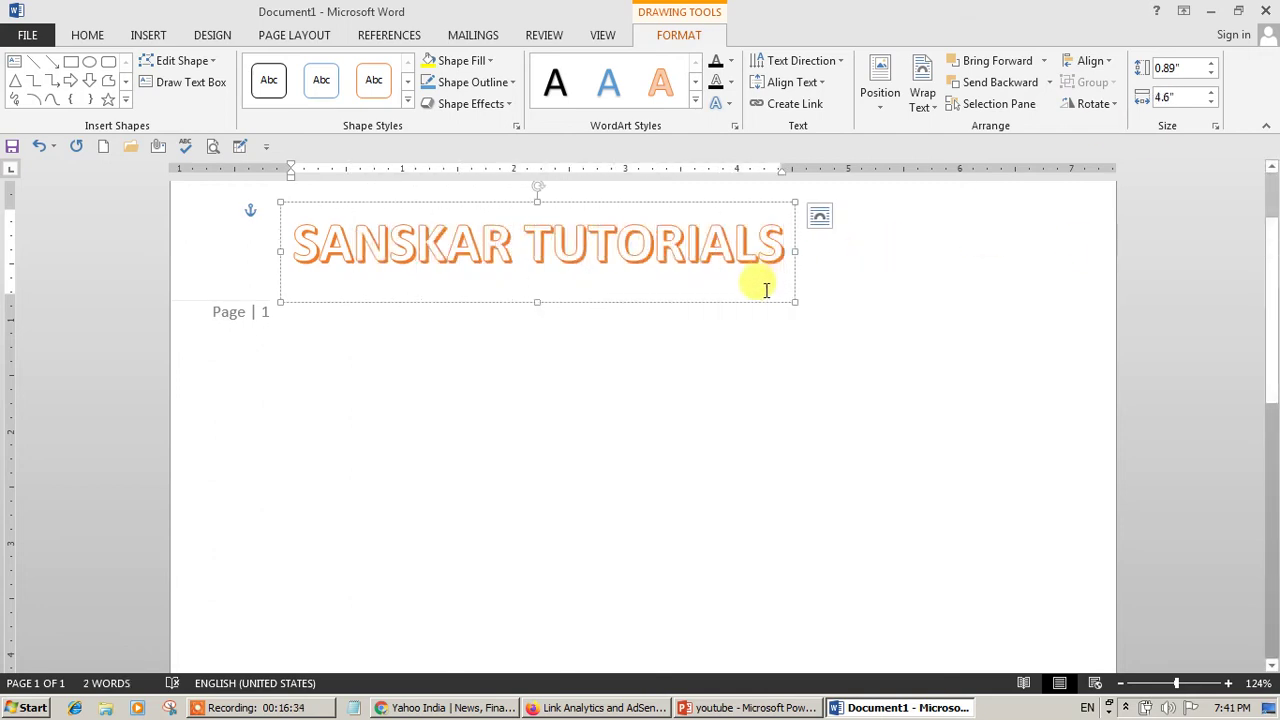
pyautogui.moveTo(766, 303); pyautogui.dragTo(886, 480)
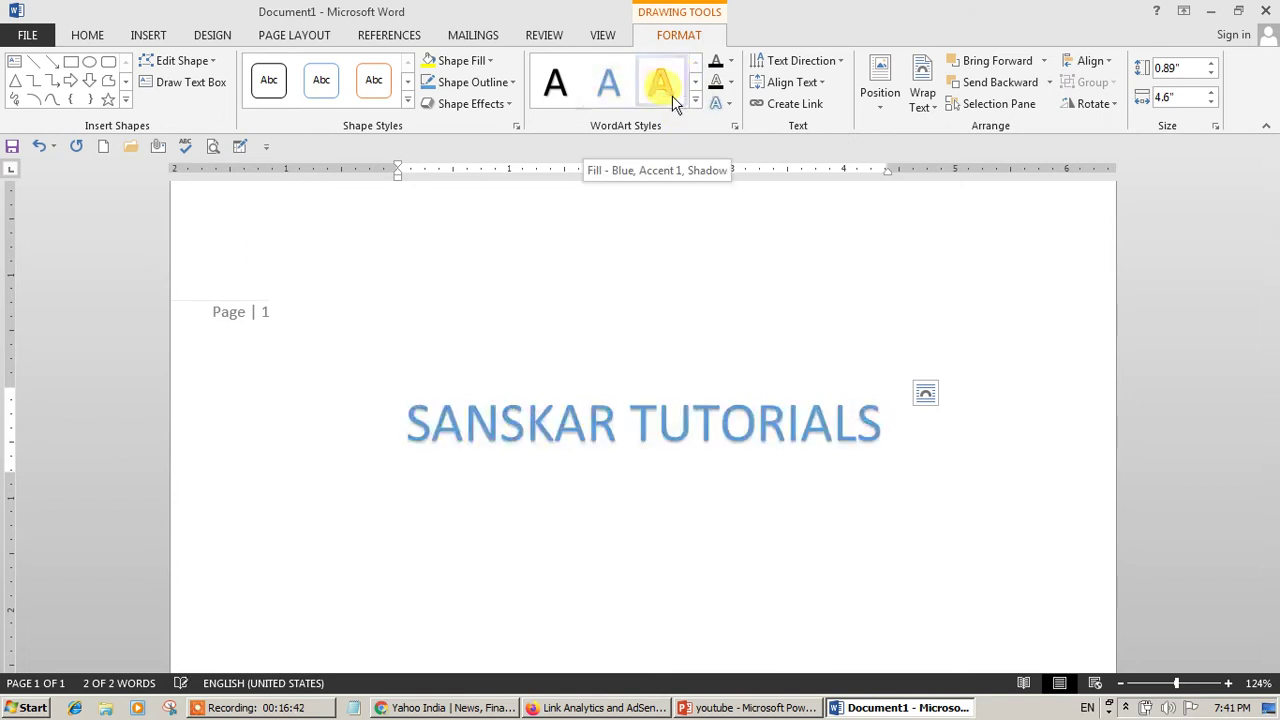
# Give the WordArt's text a light blue fill and a blue outline.
pyautogui.click(731, 62)
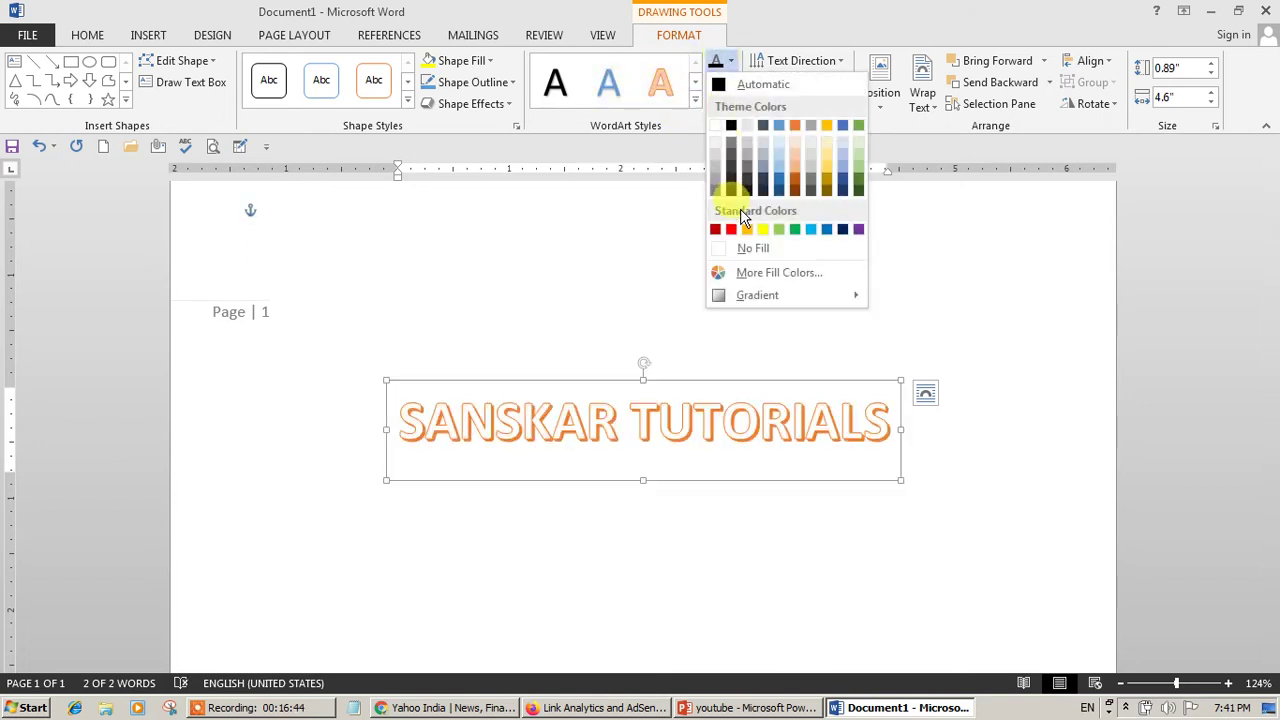
pyautogui.click(811, 229)
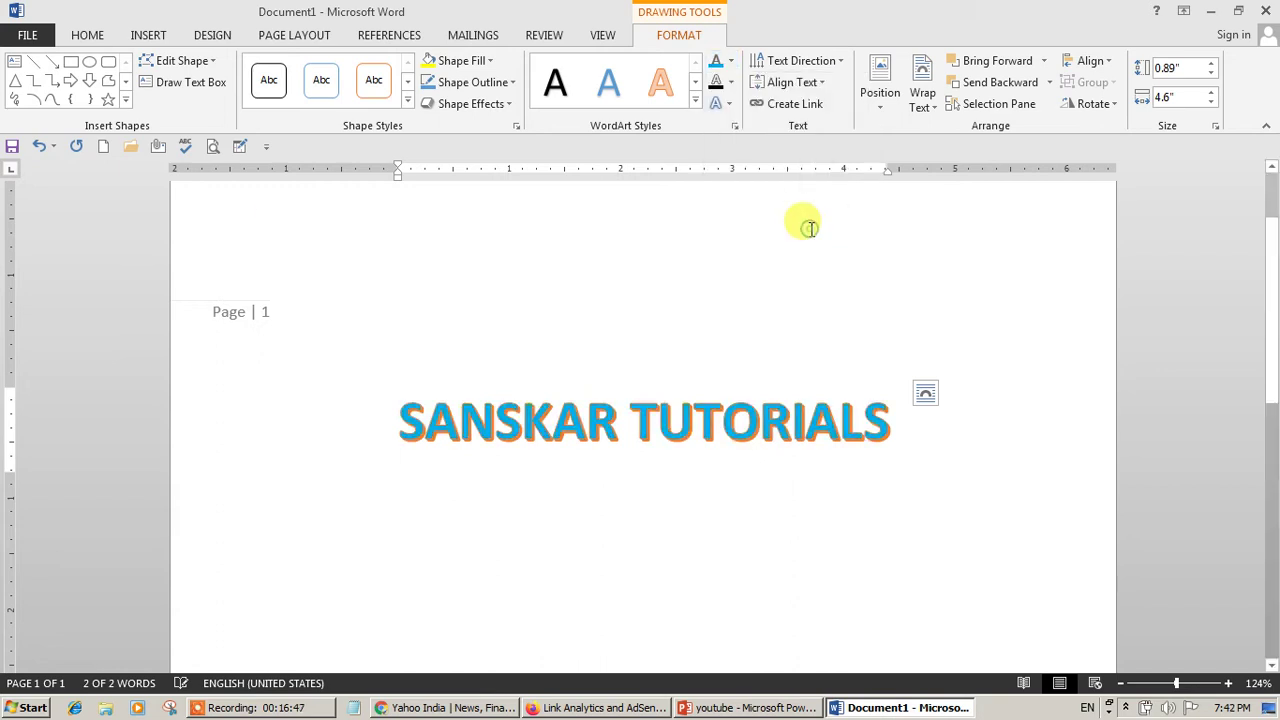
pyautogui.click(732, 82)
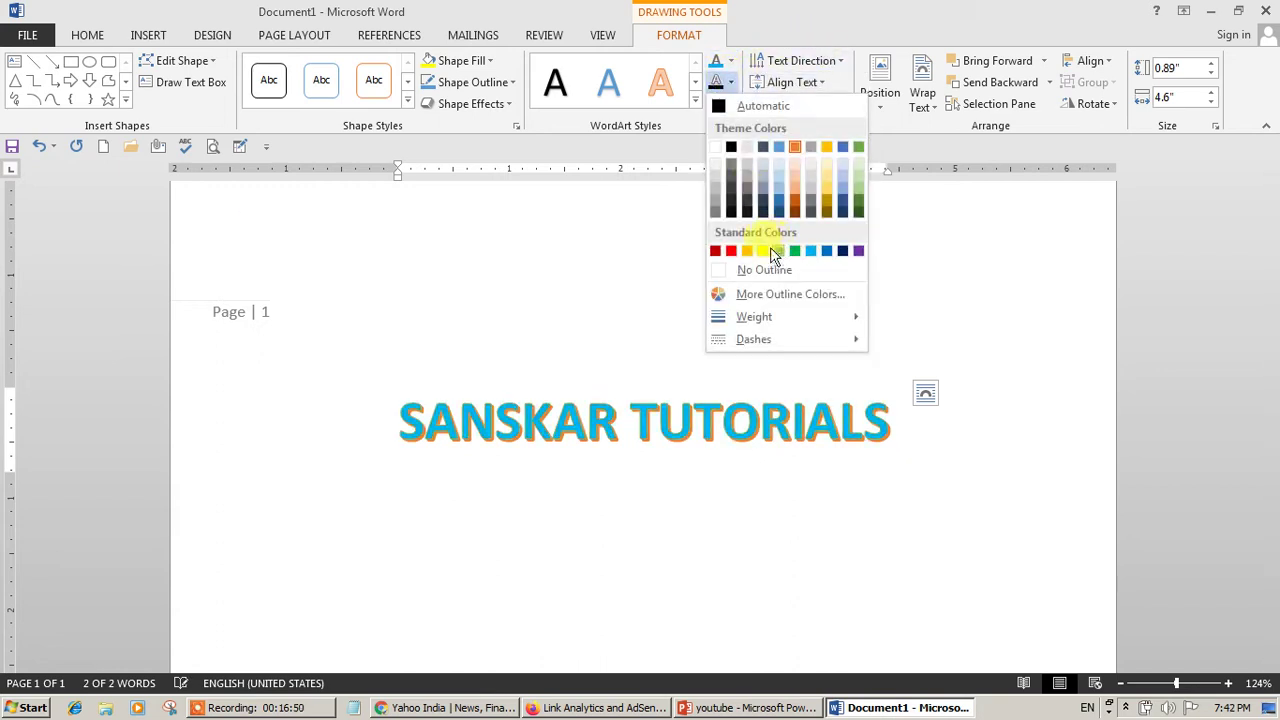
pyautogui.click(826, 251)
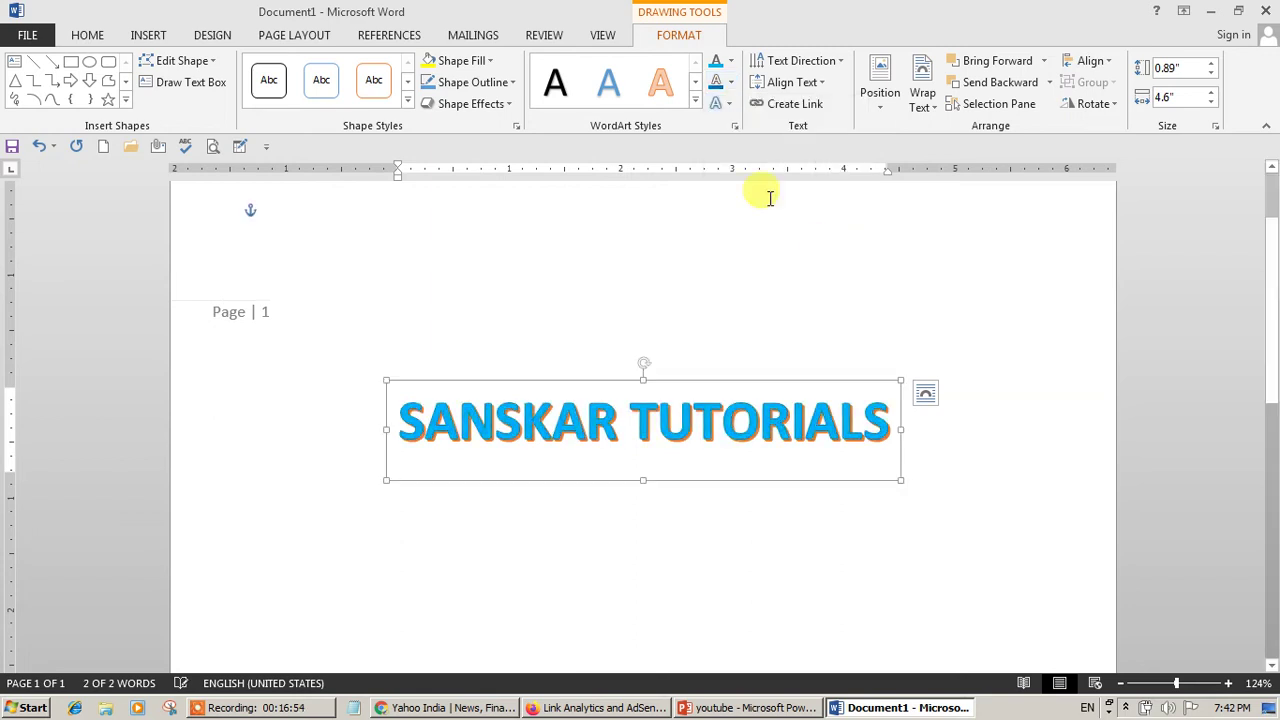
# Apply the middle reflection variation of the first row to the WordArt's text.
pyautogui.click(729, 105)
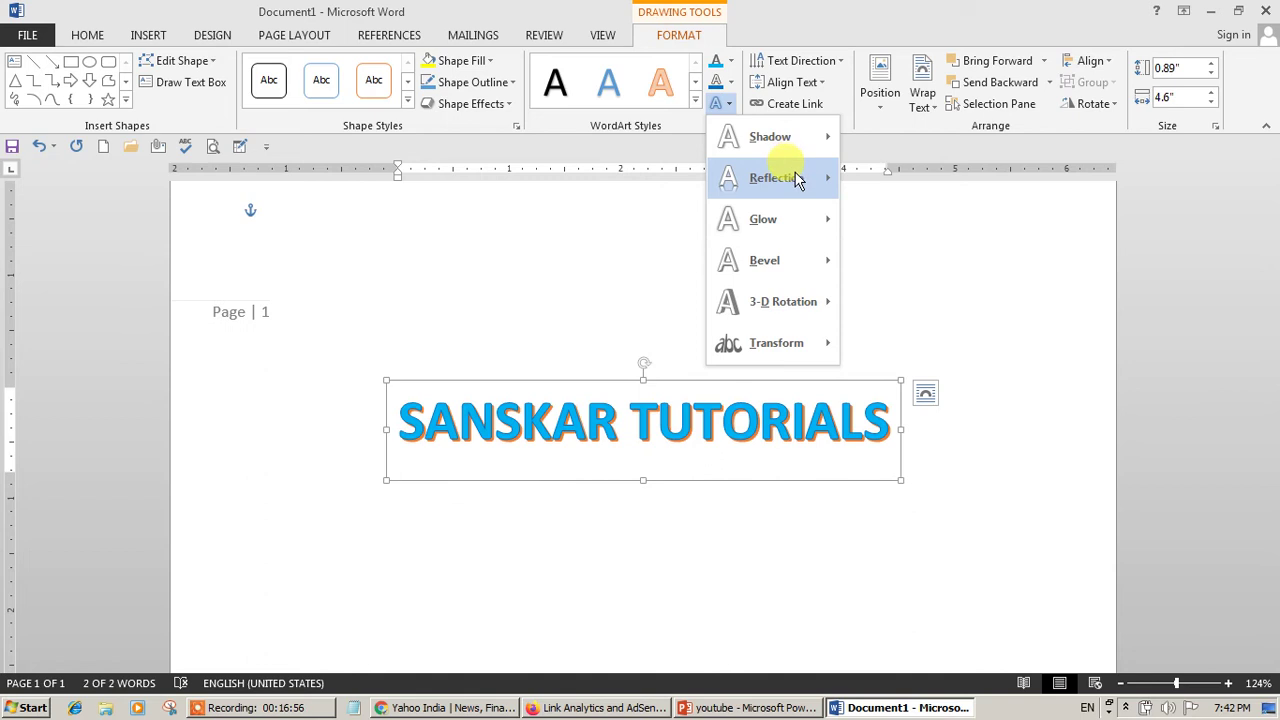
pyautogui.moveTo(800, 177)
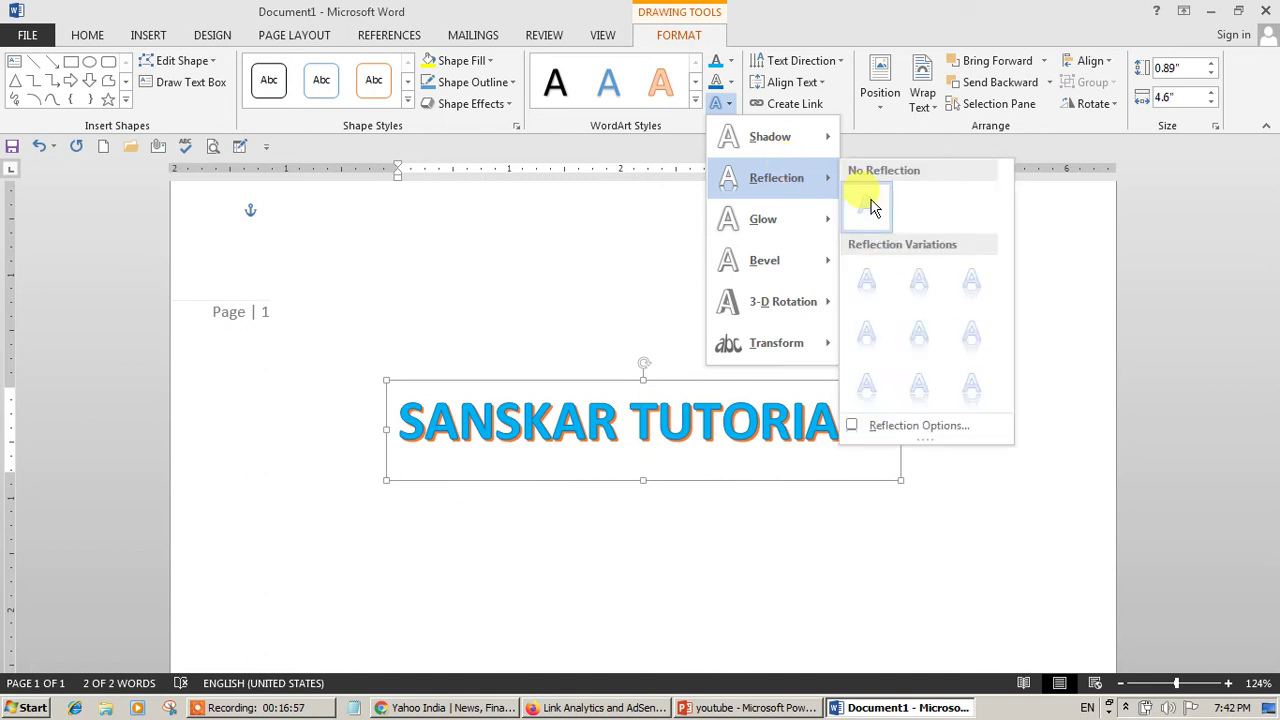
pyautogui.click(917, 290)
pyautogui.click(88, 38)
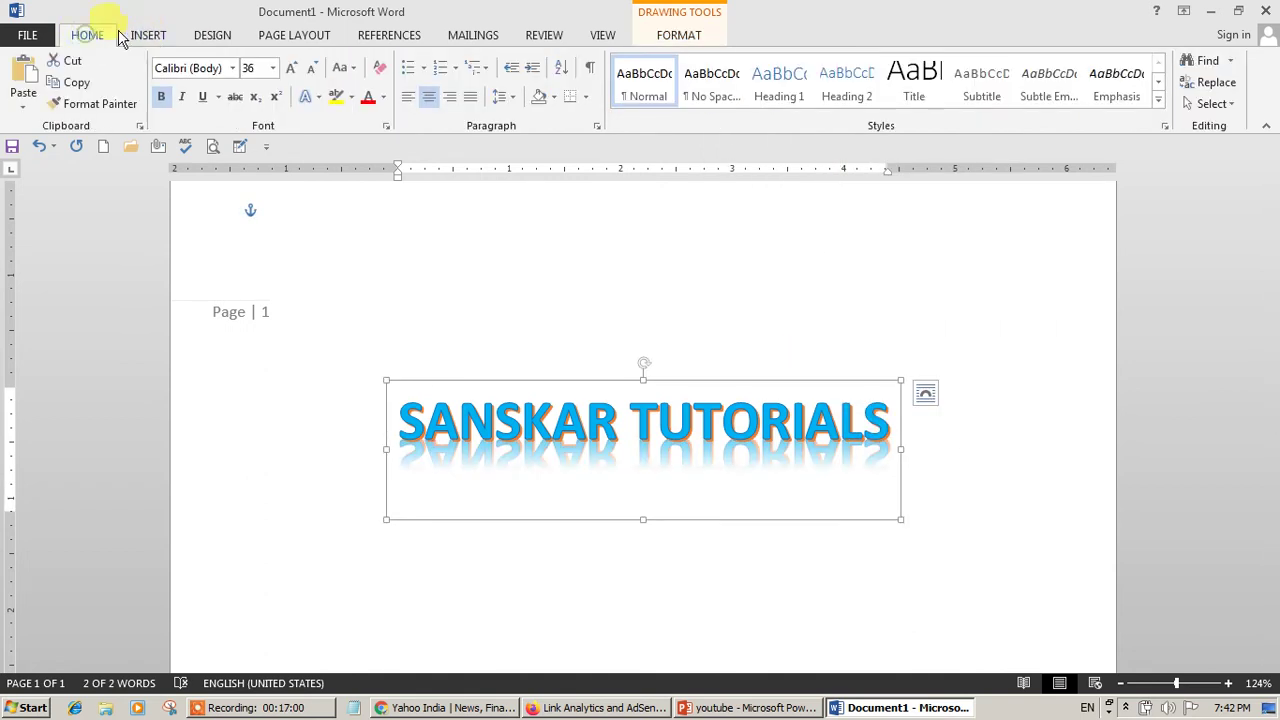
pyautogui.click(140, 36)
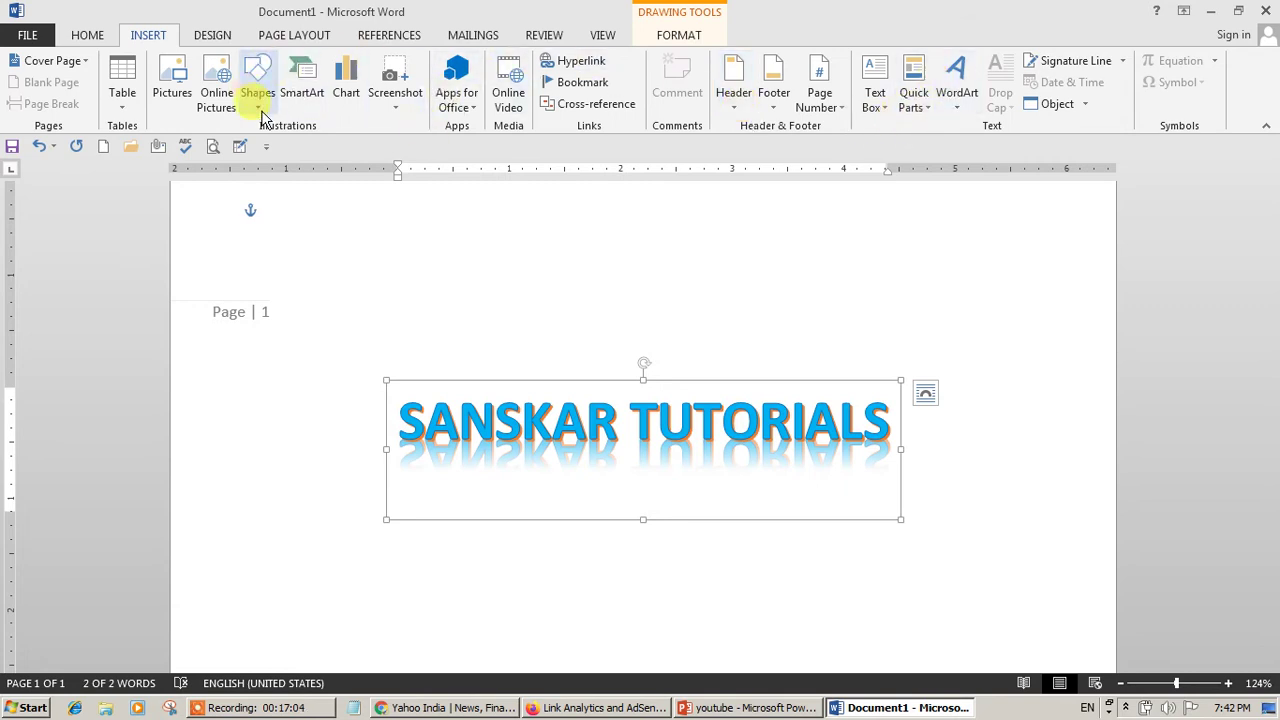
pyautogui.click(690, 38)
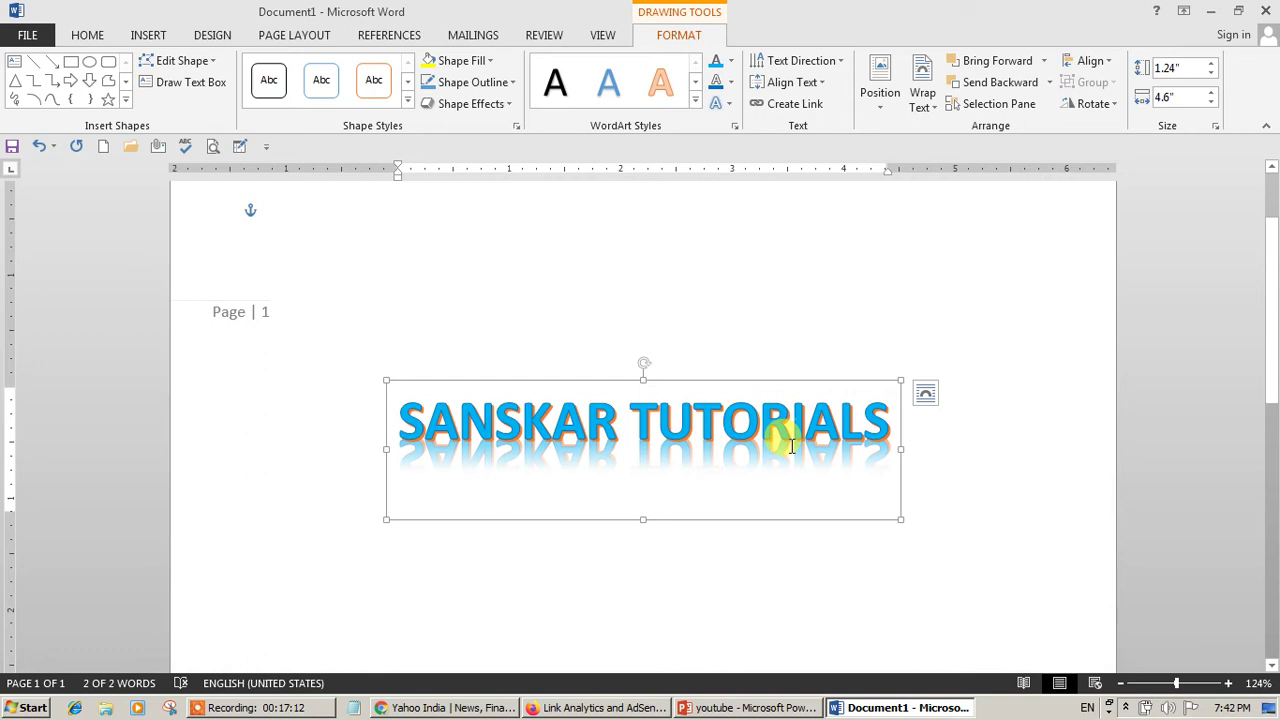
pyautogui.click(980, 491)
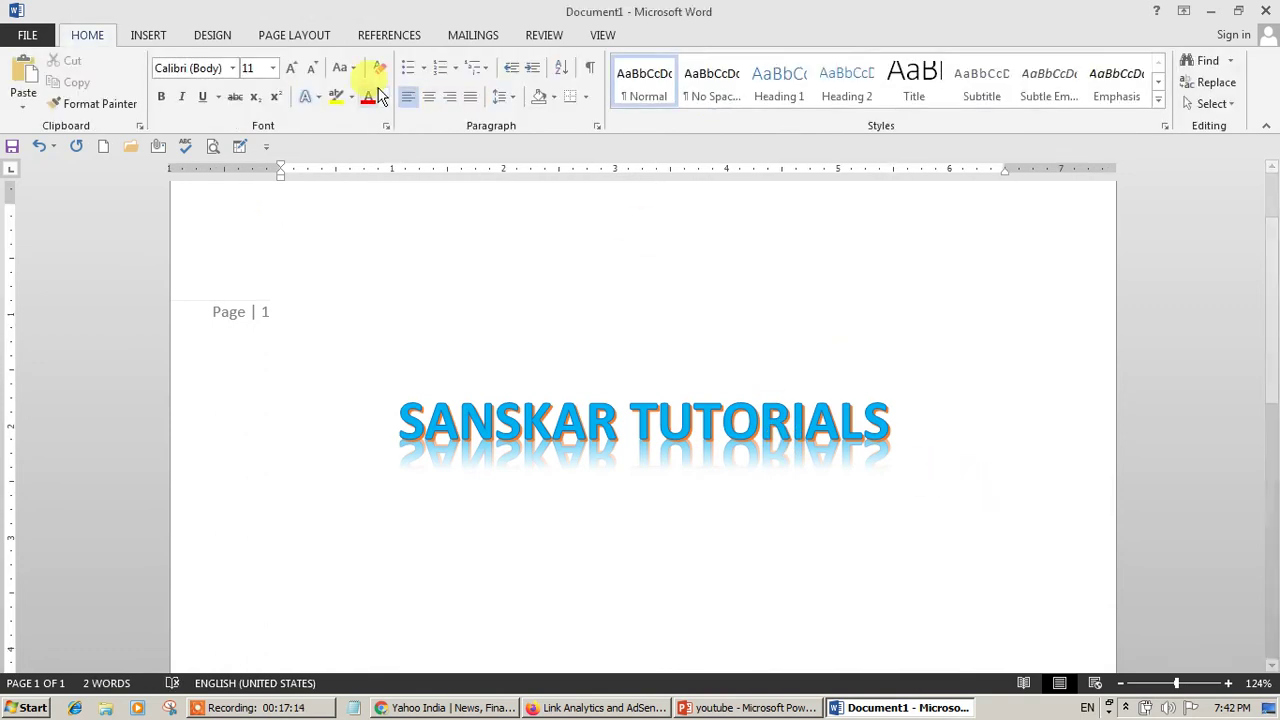
pyautogui.click(147, 35)
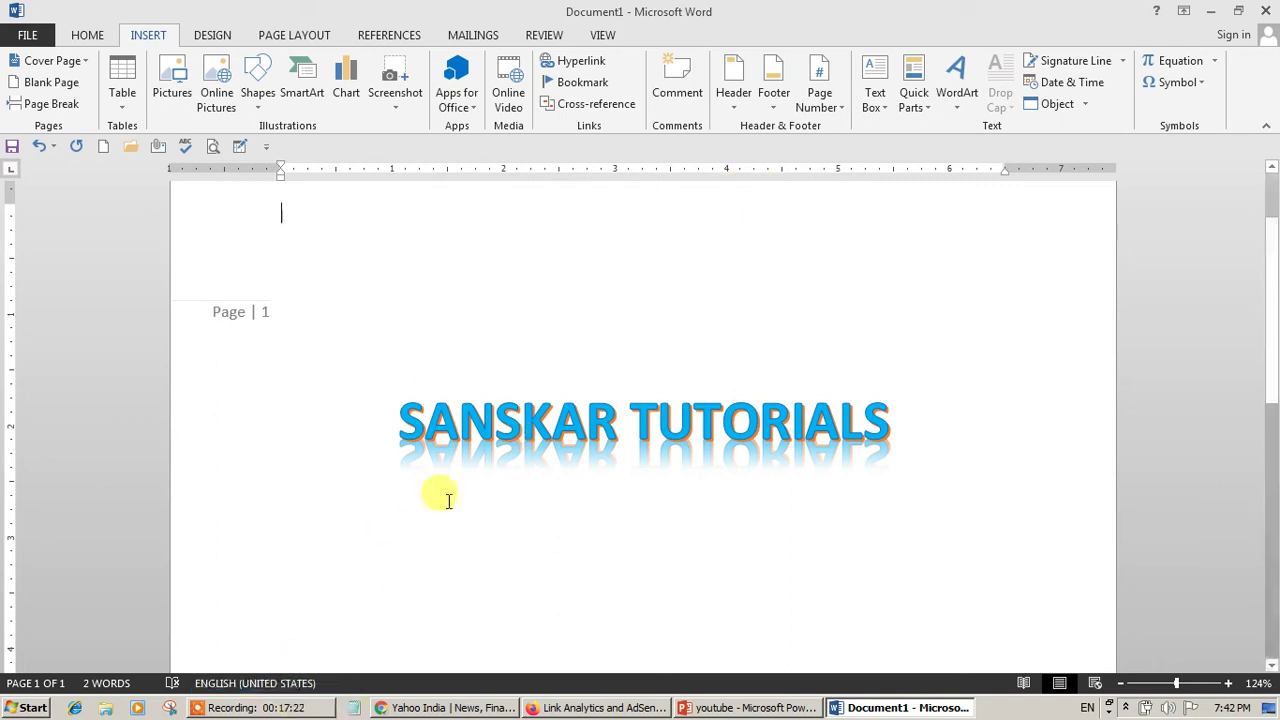
pyautogui.click(280, 707)
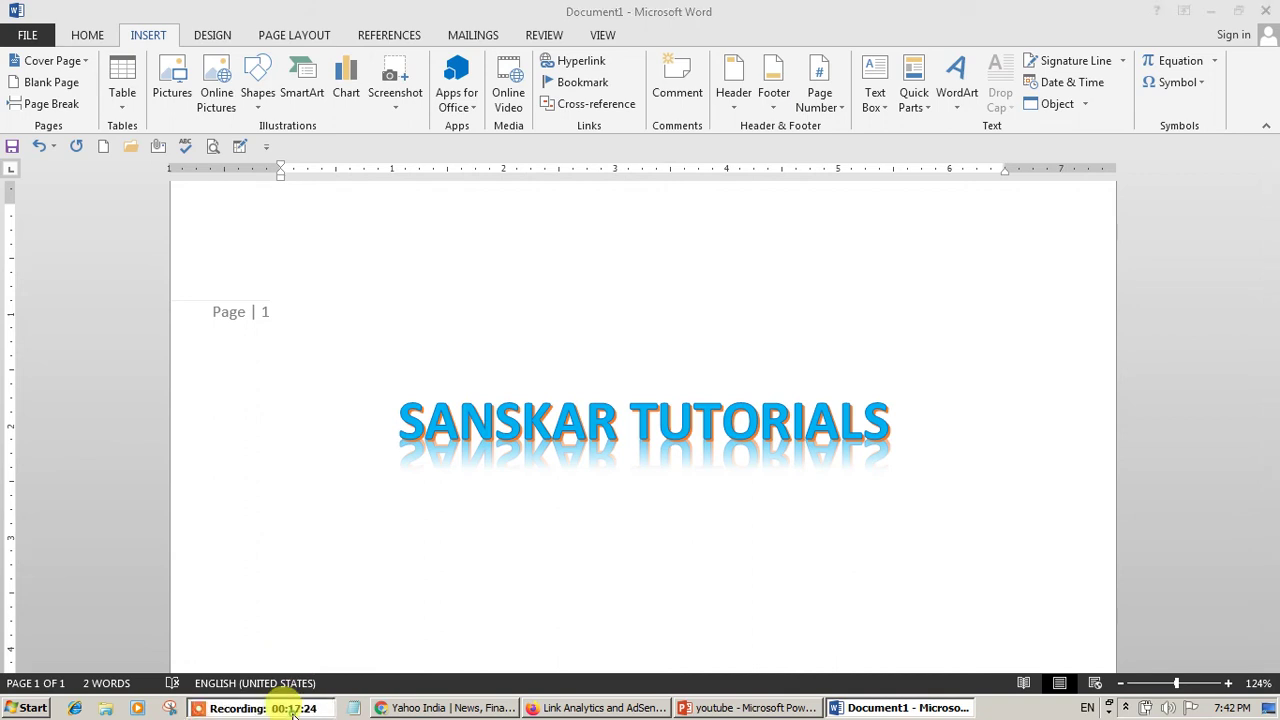
pyautogui.click(690, 670)
pyautogui.click(690, 670)
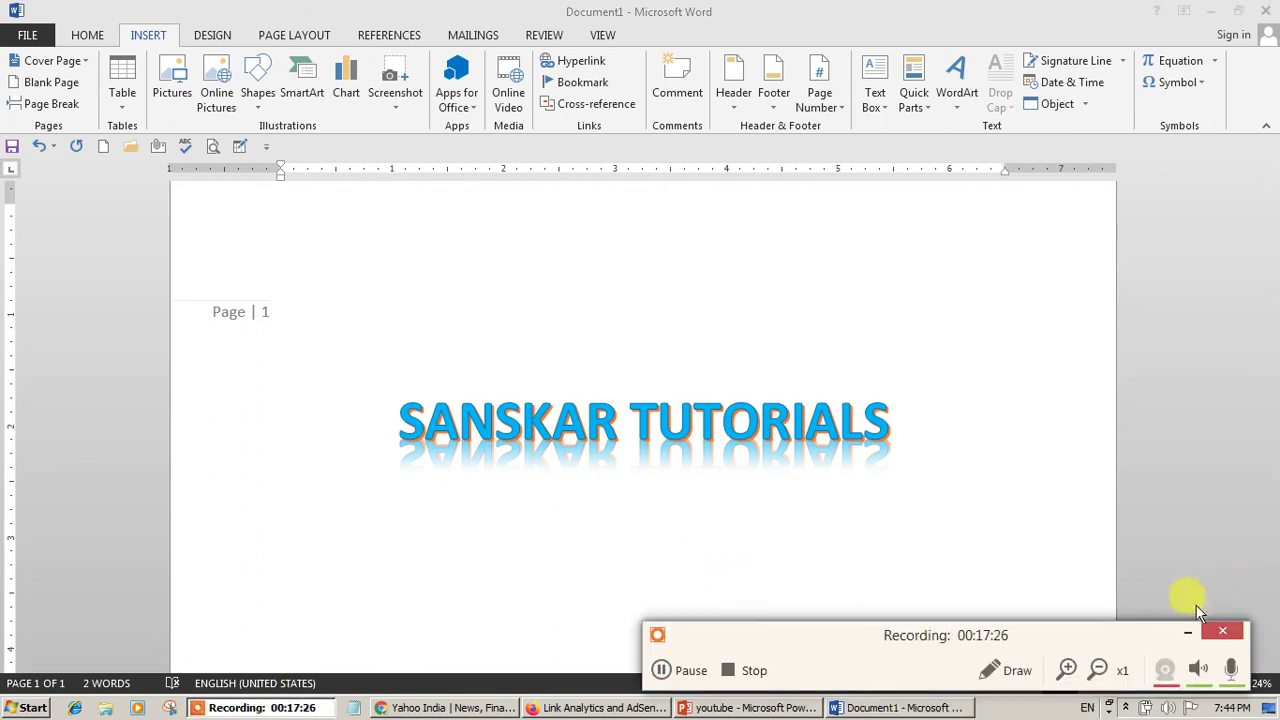
pyautogui.click(1184, 633)
# Move the "SANSKAR TUTORIALS" WordArt straight up to the level of the page number and deselect it.
pyautogui.click(836, 423)
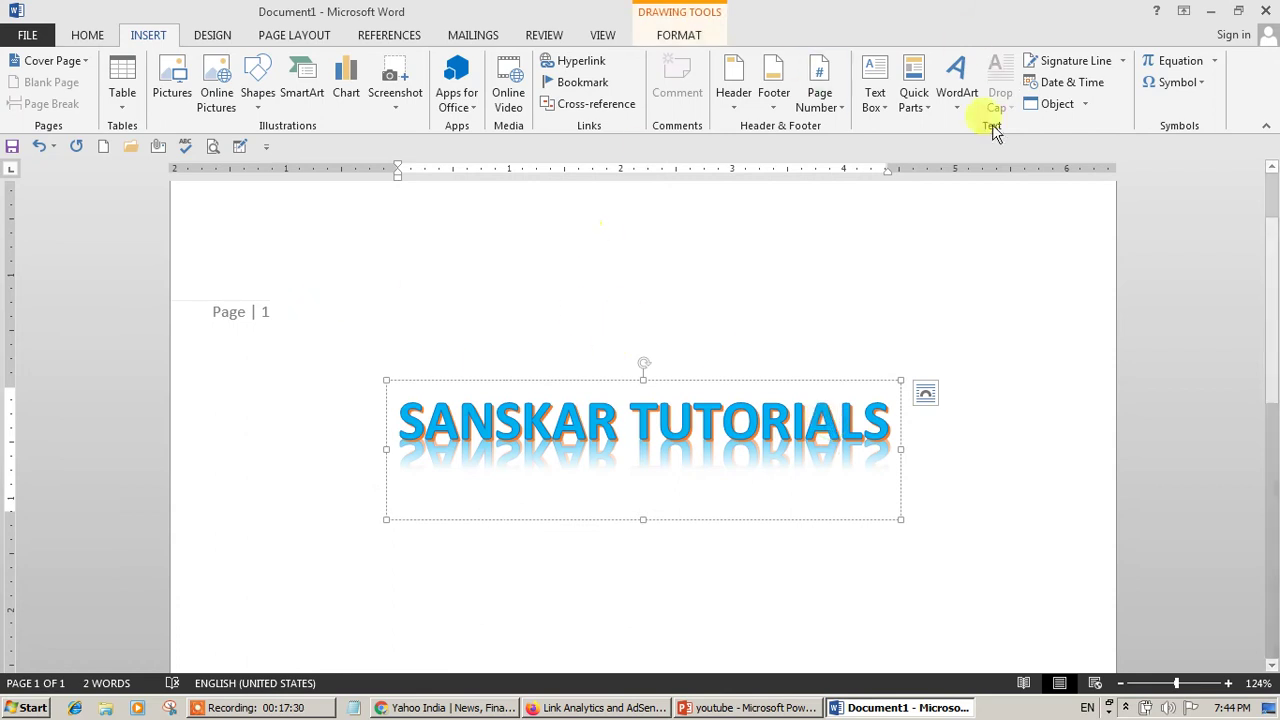
pyautogui.moveTo(847, 378); pyautogui.dragTo(832, 281)
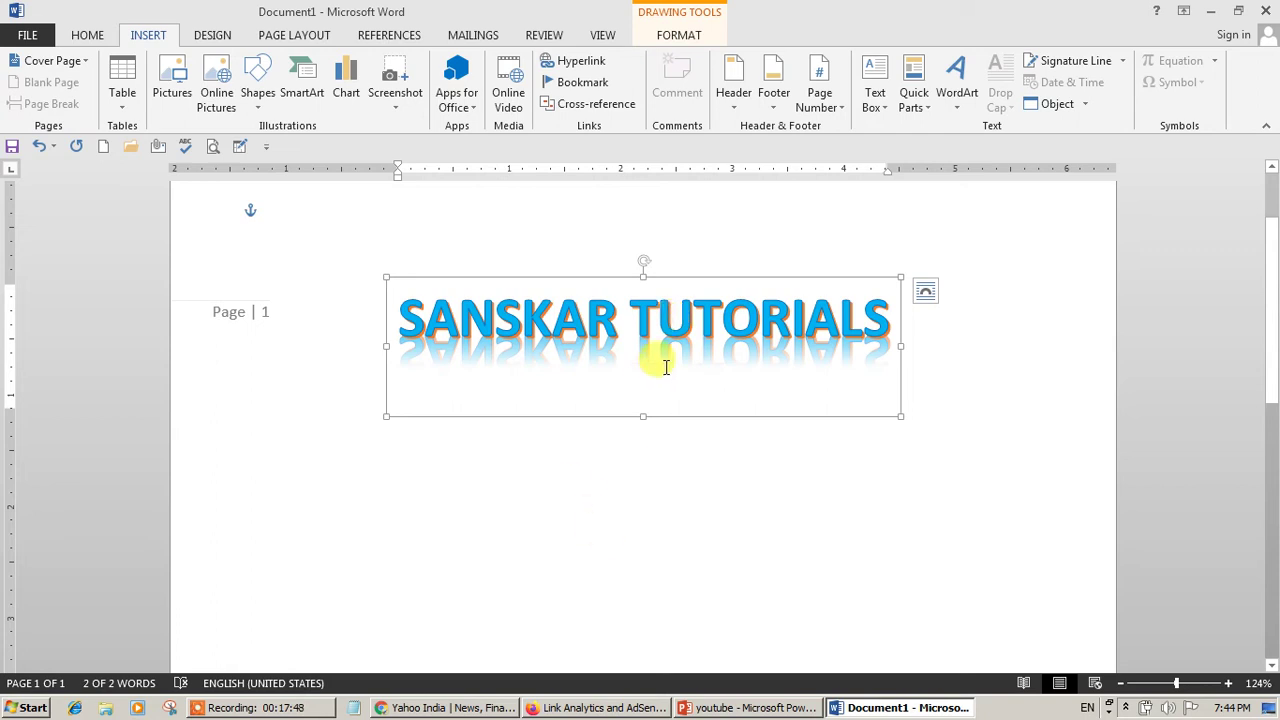
pyautogui.moveTo(665, 367); pyautogui.dragTo(748, 370)
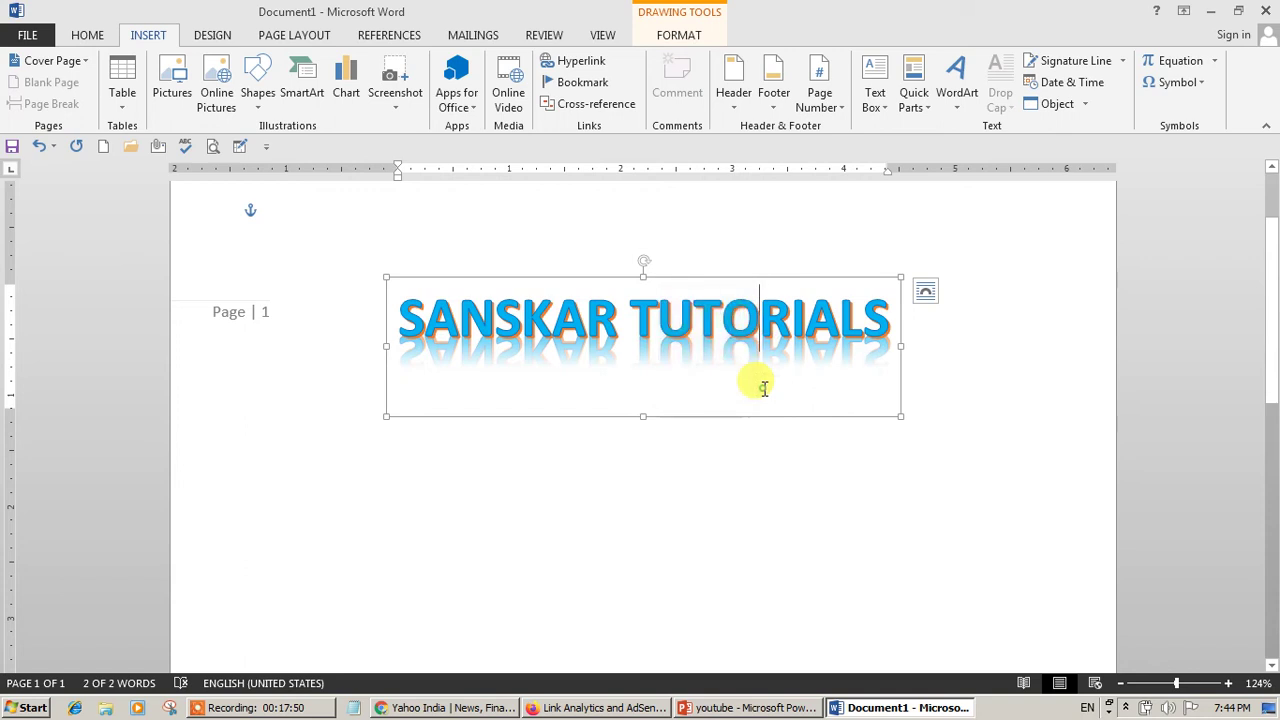
pyautogui.click(816, 490)
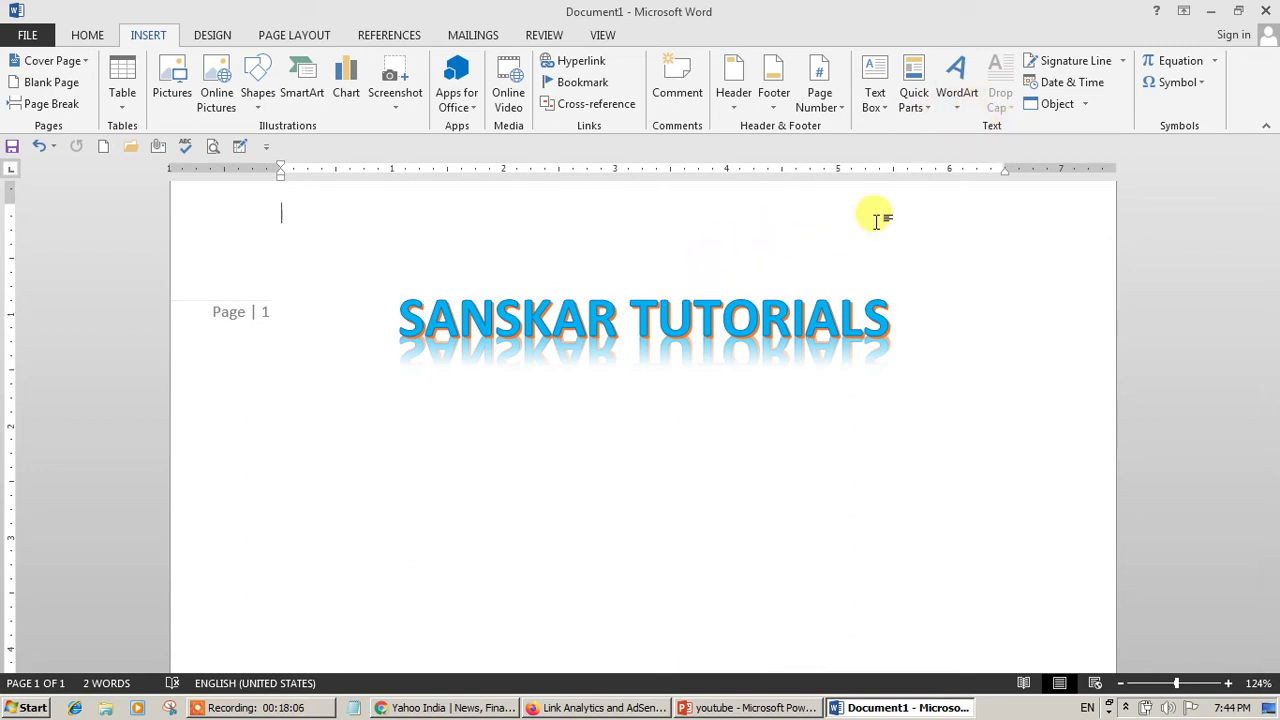
# Delete the "SANSKAR TUTORIALS" WordArt from the page.
pyautogui.click(762, 318)
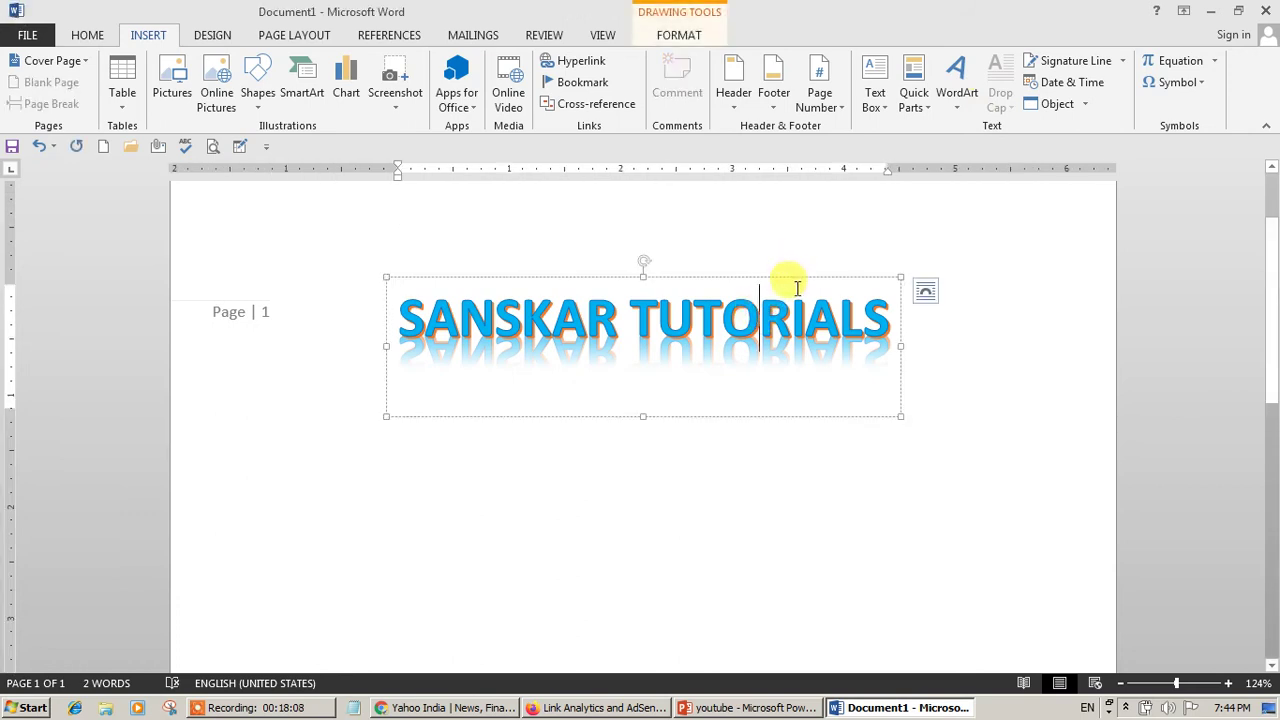
pyautogui.click(806, 280)
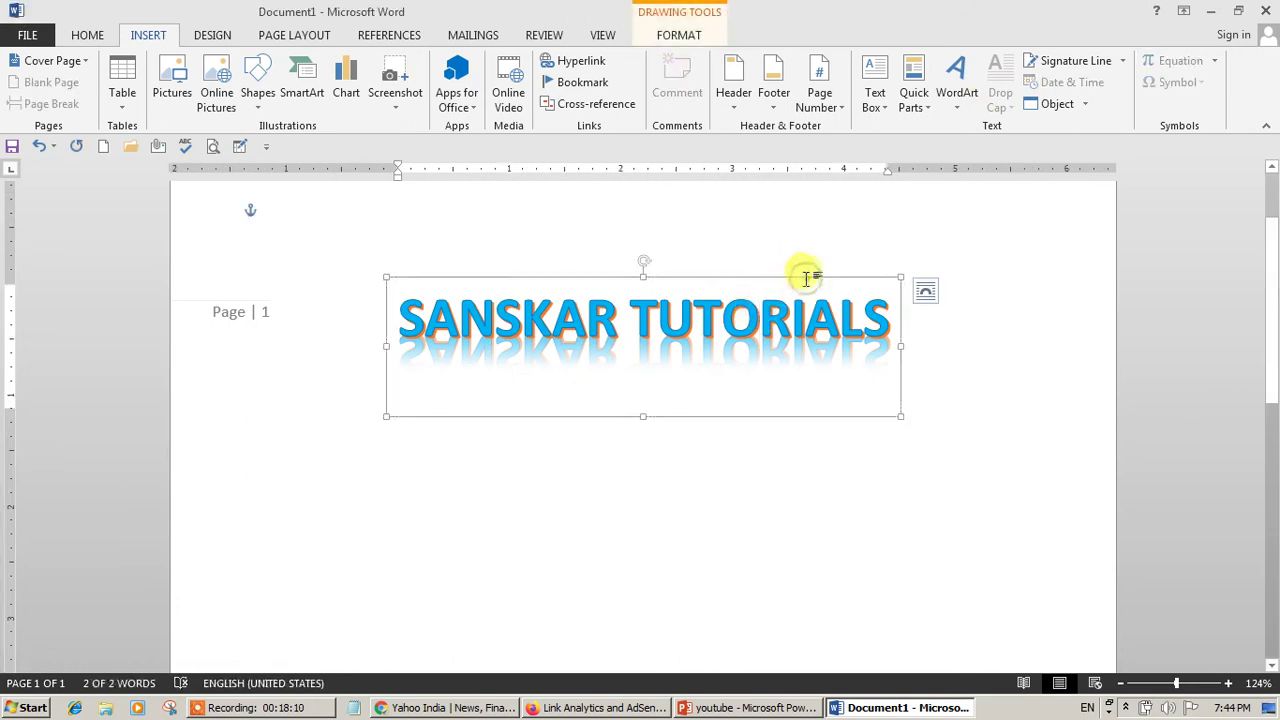
pyautogui.press('Delete')
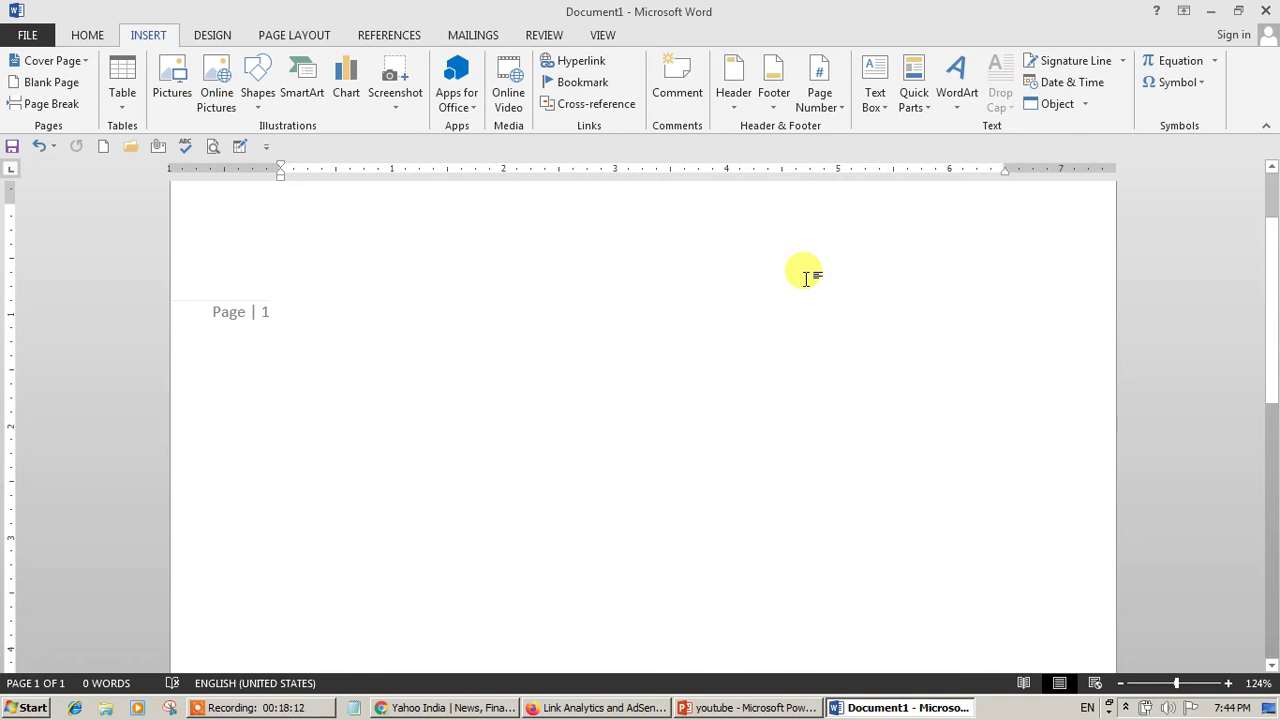
# Generate sample paragraphs in the empty document with =rand().
pyautogui.write('=ra')
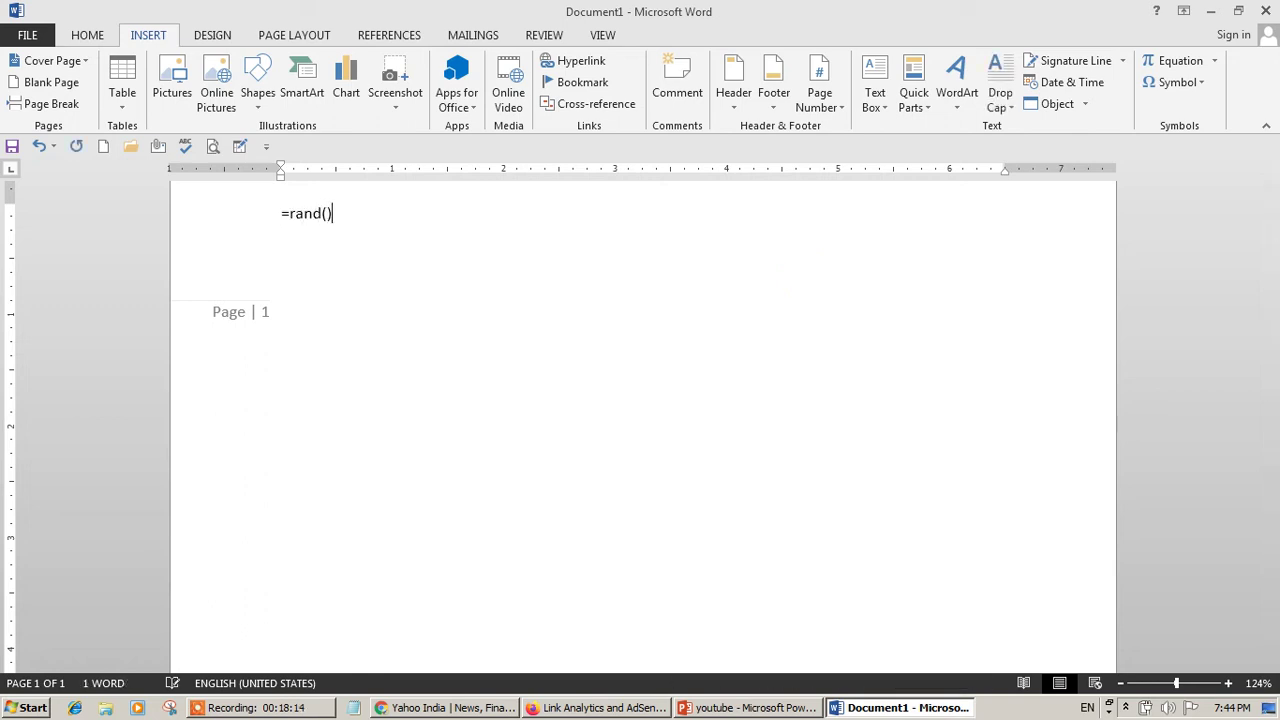
pyautogui.write('nd()')
pyautogui.press('Return')
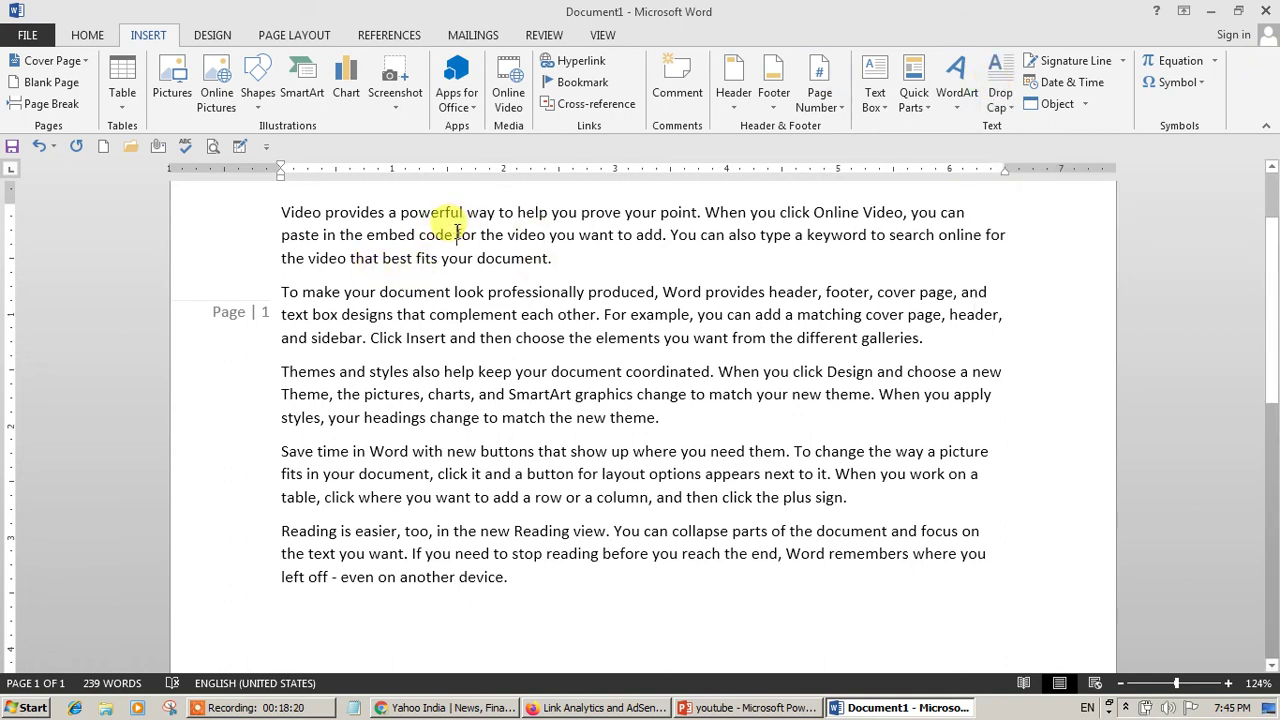
# Apply a Dropped drop cap to the first paragraph, which begins with "Video provides".
pyautogui.click(997, 100)
pyautogui.click(1024, 178)
pyautogui.click(870, 314)
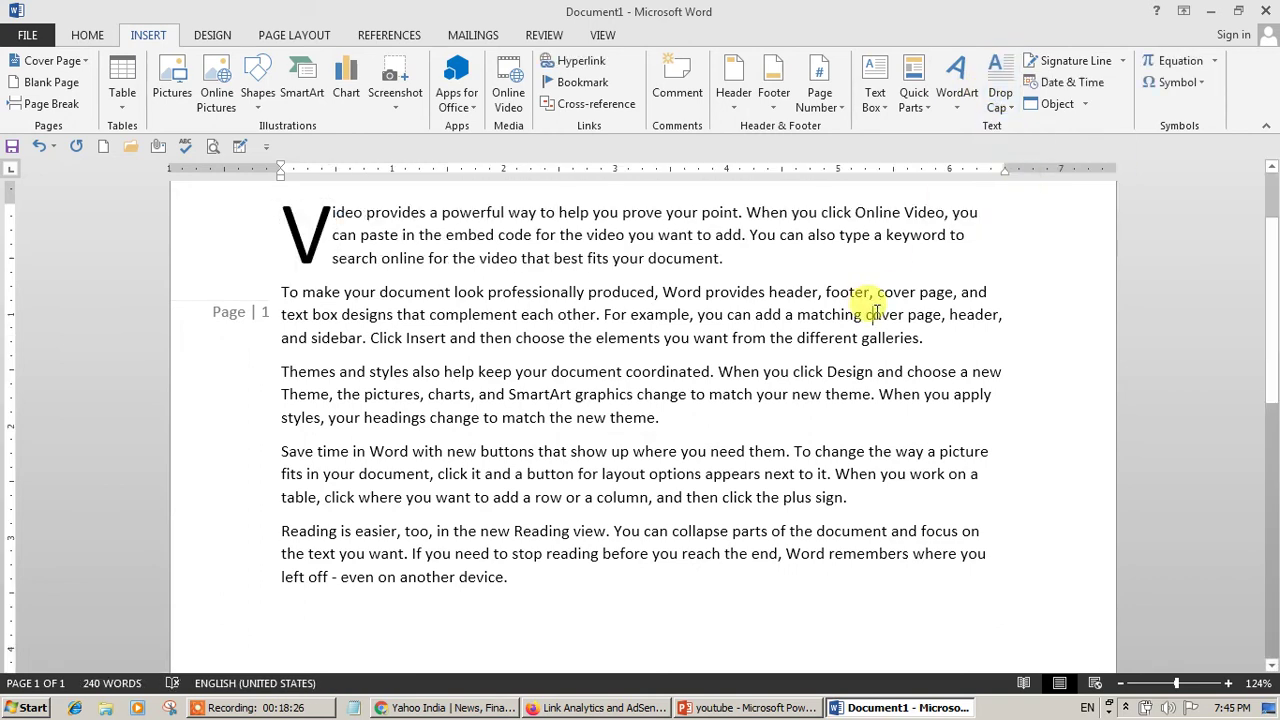
# Apply a Dropped drop cap to the second paragraph, which begins with "To make your document".
pyautogui.click(436, 331)
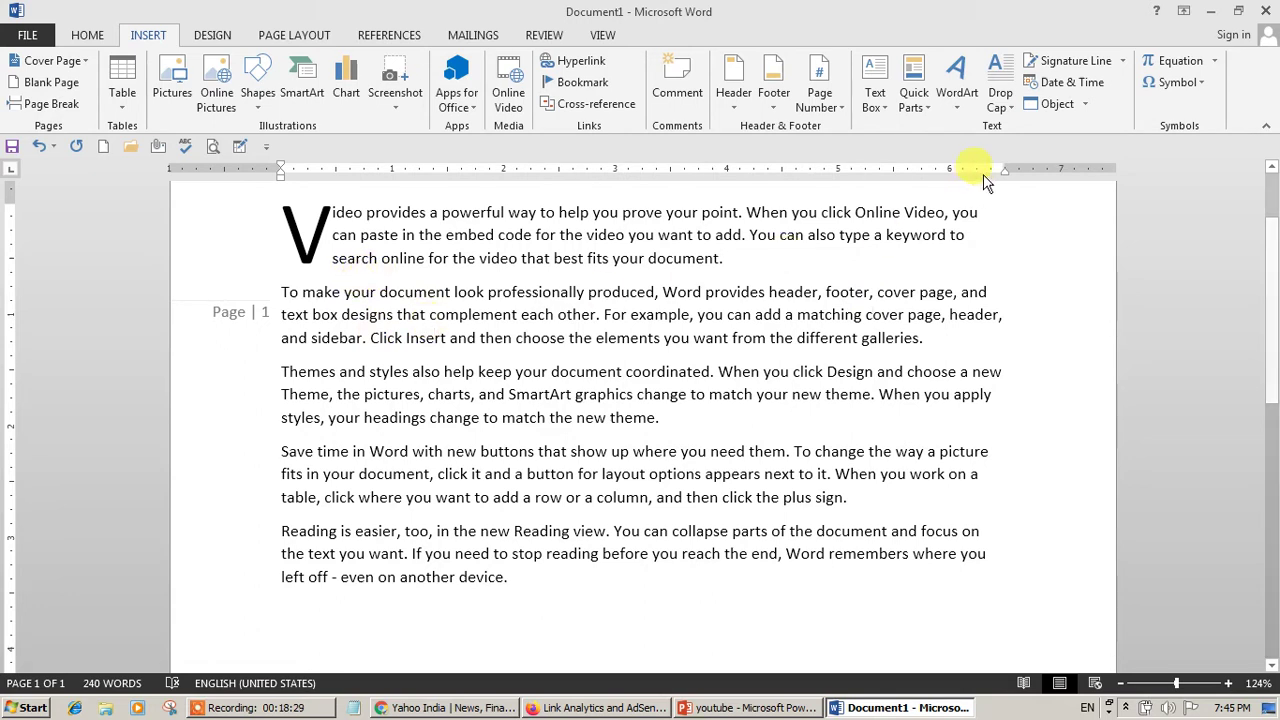
pyautogui.click(998, 104)
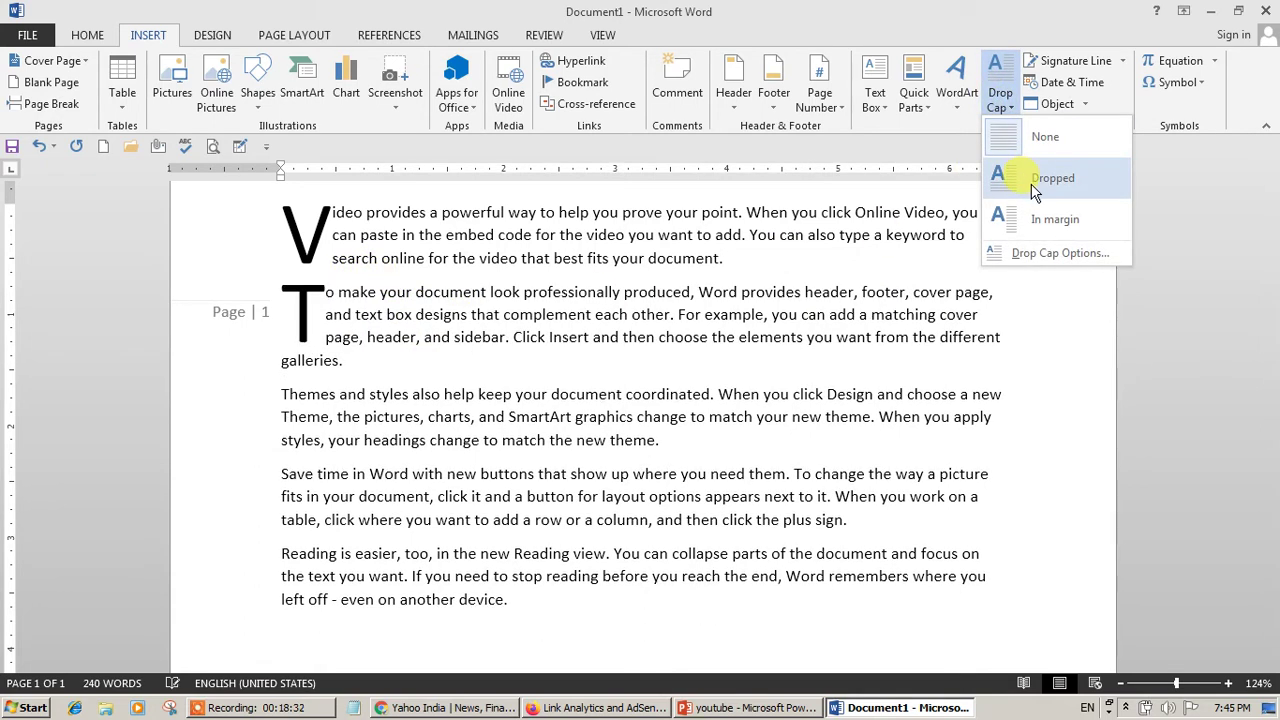
pyautogui.click(1035, 186)
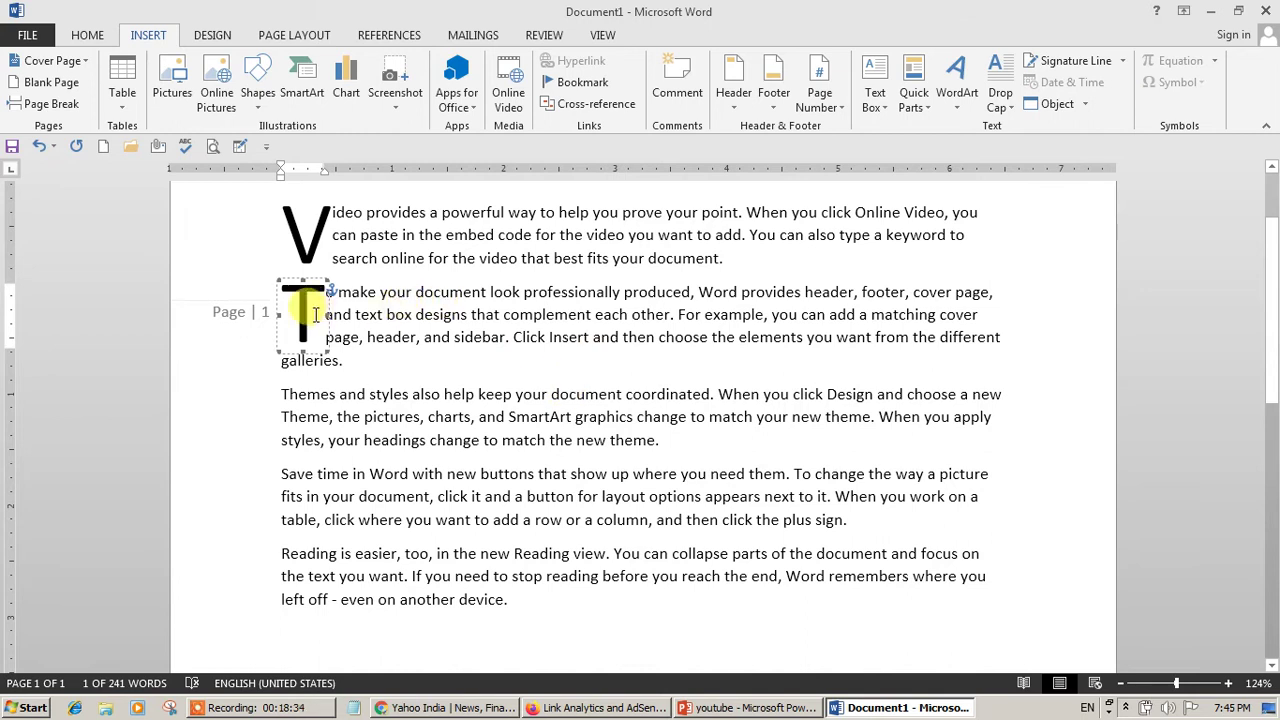
pyautogui.click(552, 330)
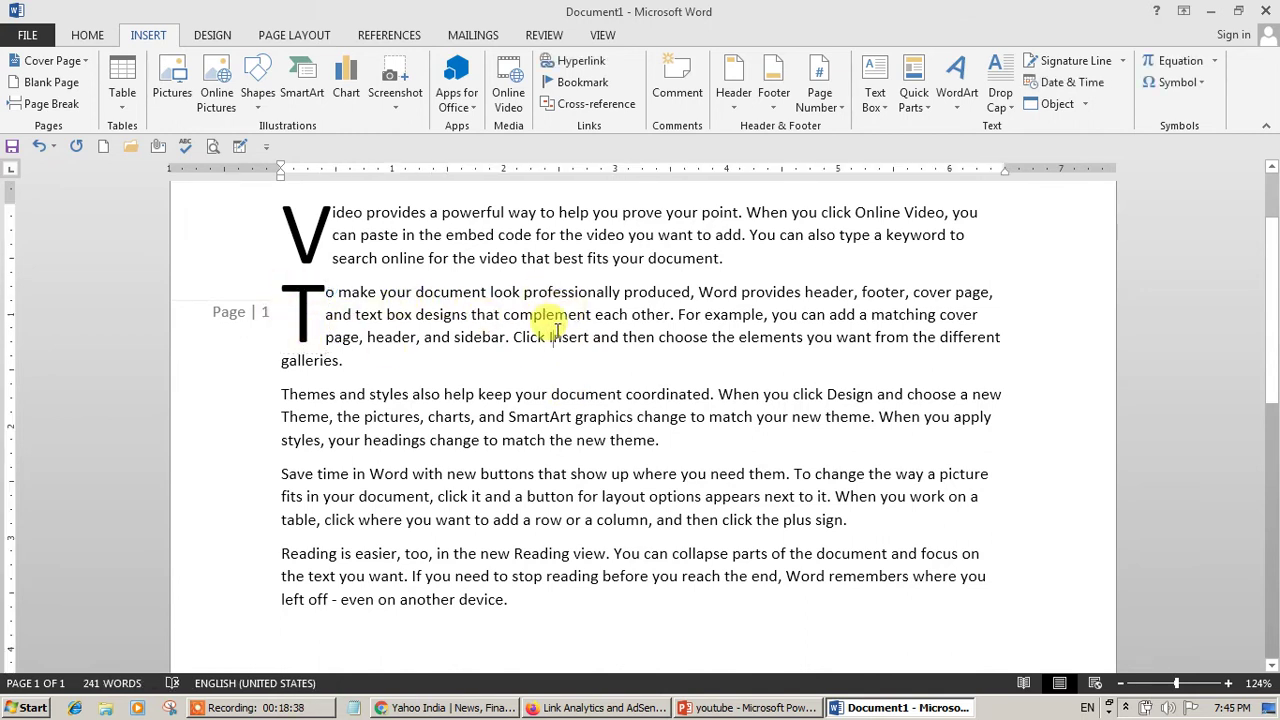
# Set the second paragraph's drop cap to drop 2 lines and preview its In margin position without applying it.
pyautogui.click(1000, 100)
pyautogui.click(1023, 247)
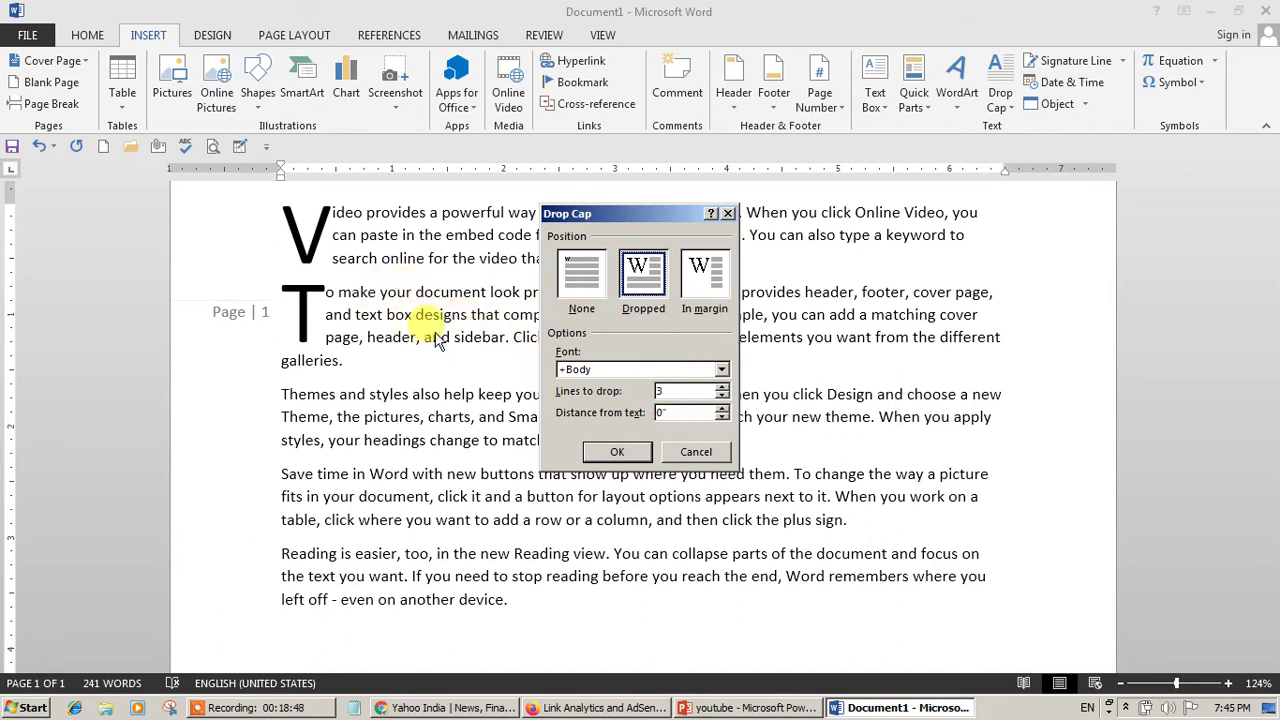
pyautogui.click(725, 397)
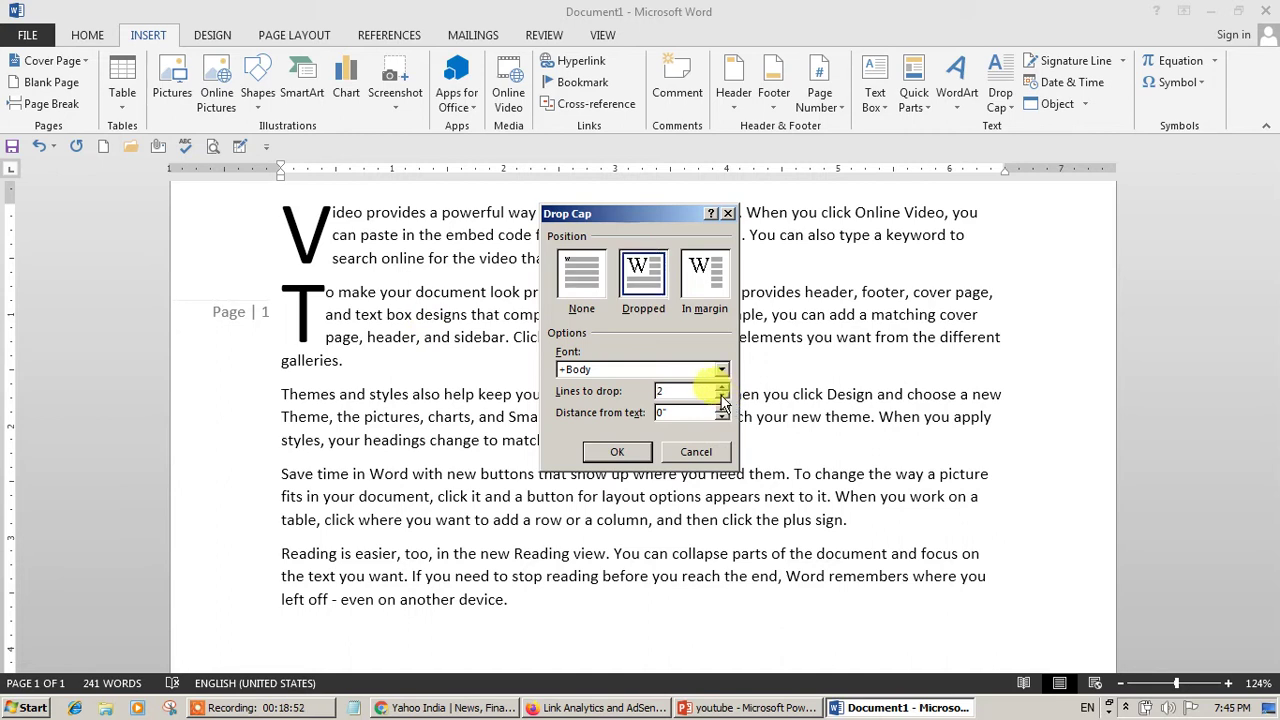
pyautogui.click(617, 451)
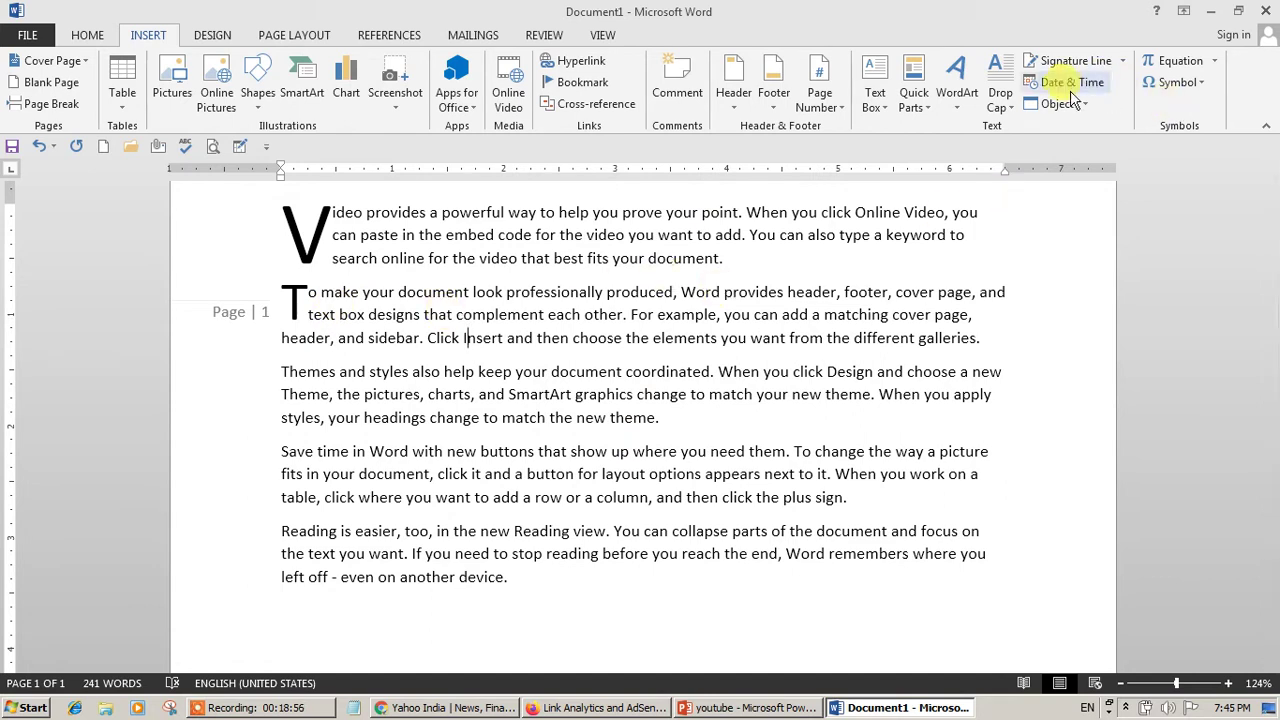
pyautogui.click(1003, 95)
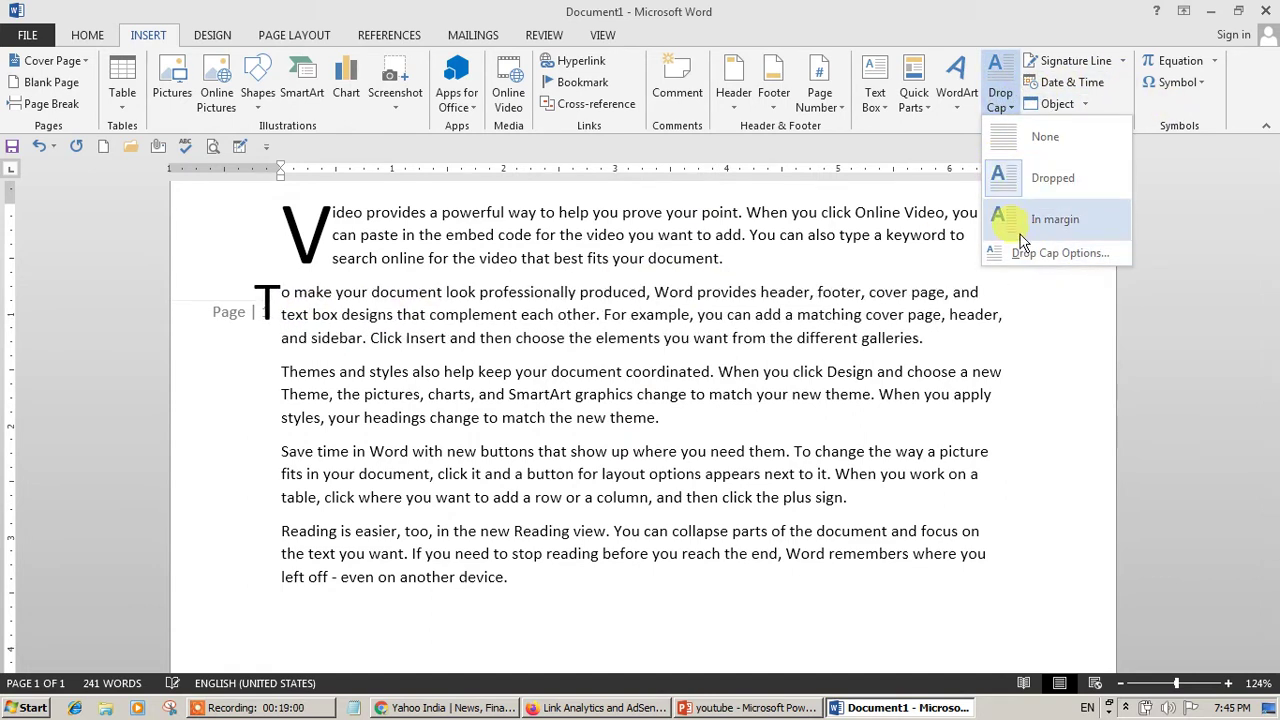
pyautogui.click(818, 338)
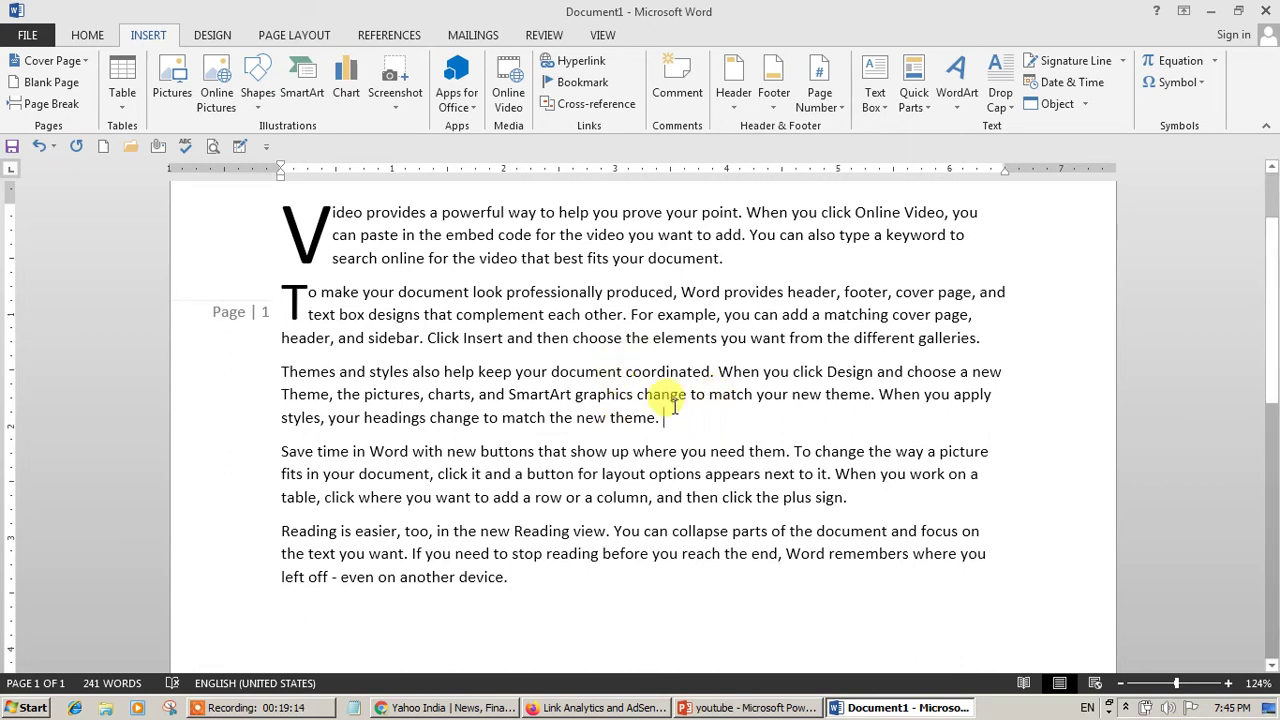
# Insert the current date and time at the end of the third paragraph in the "13/06/2020 7:46:03 PM" format.
pyautogui.click(1238, 708)
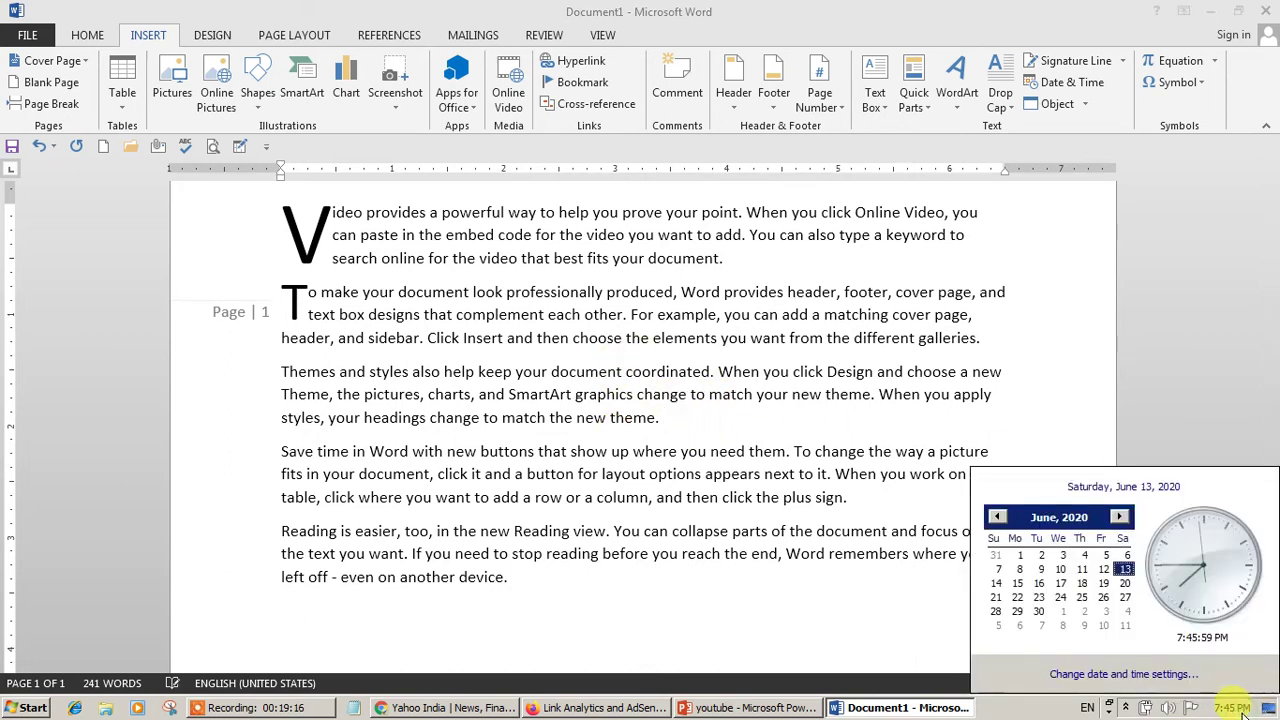
pyautogui.click(776, 422)
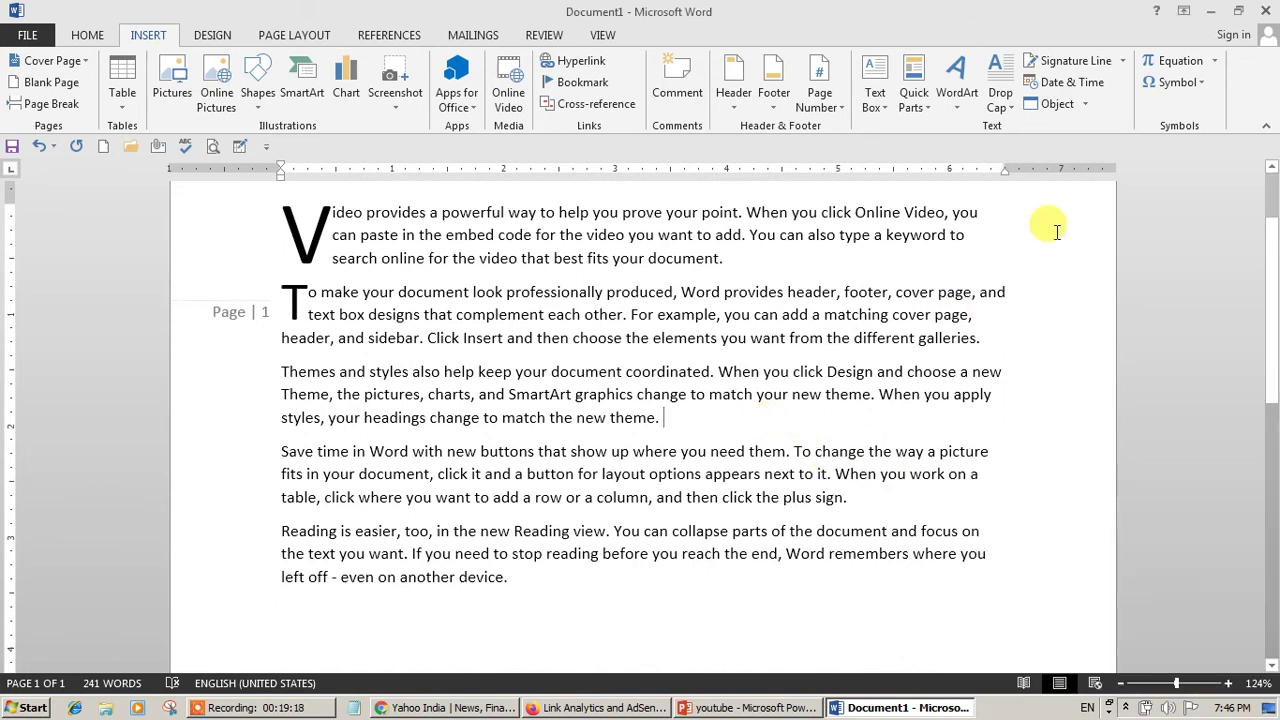
pyautogui.click(1096, 86)
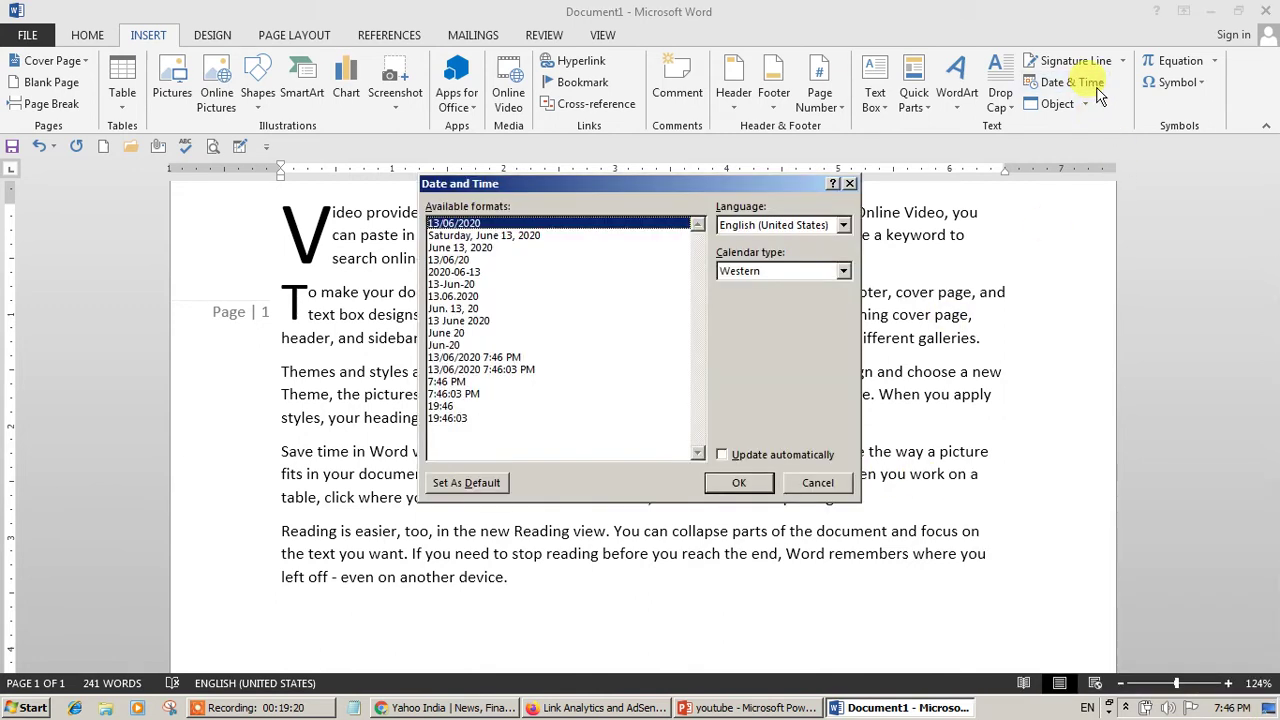
pyautogui.click(518, 370)
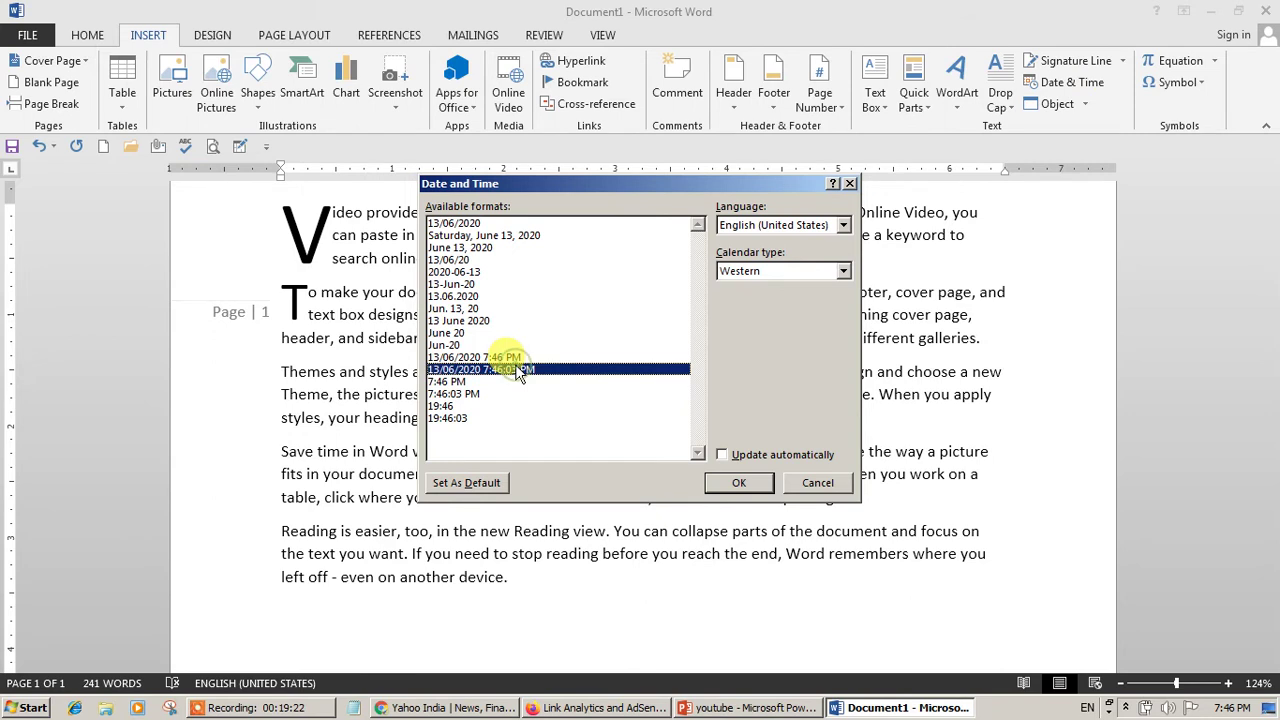
pyautogui.click(739, 482)
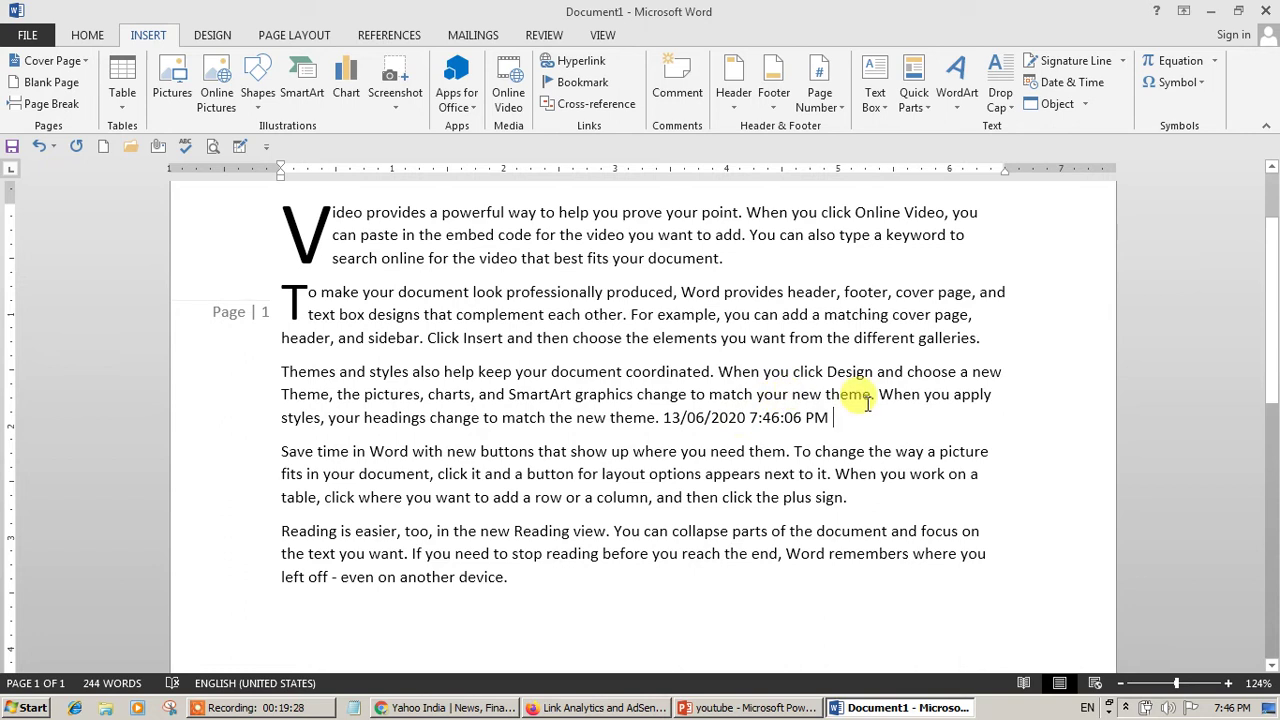
# Insert an automatically updating date and time with seconds on a new line below the third paragraph.
pyautogui.press('Return')
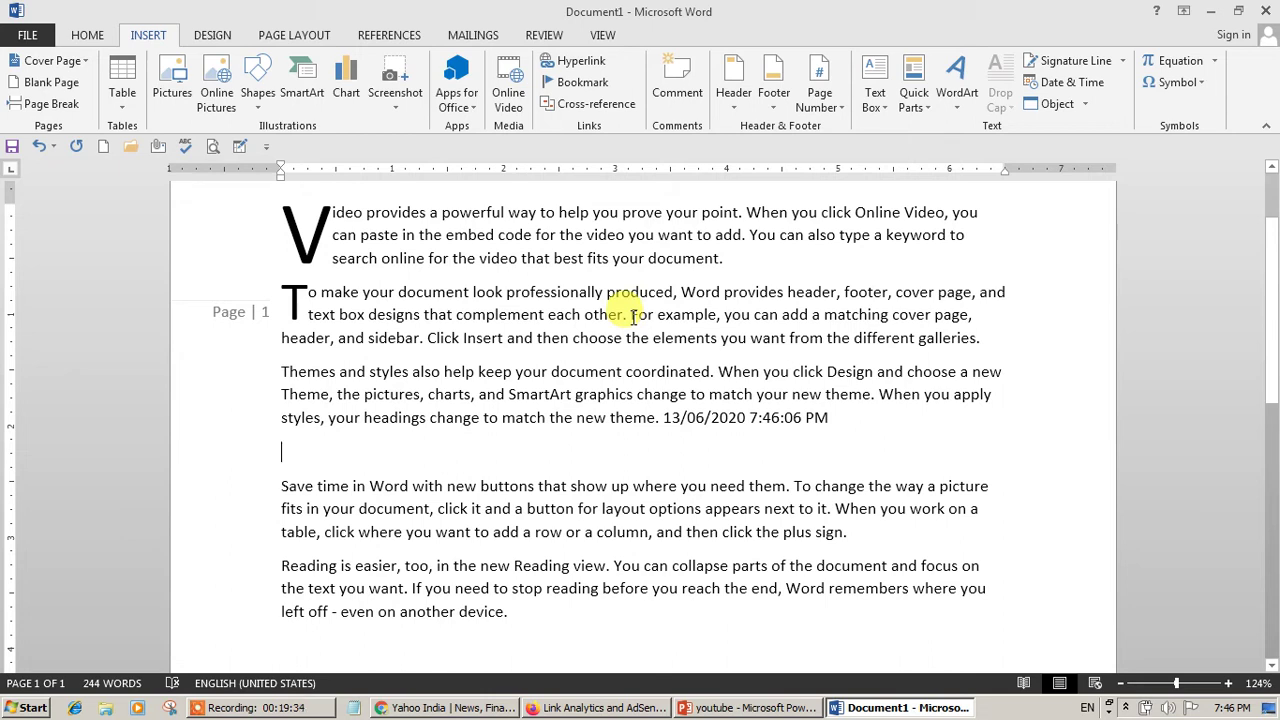
pyautogui.click(1063, 82)
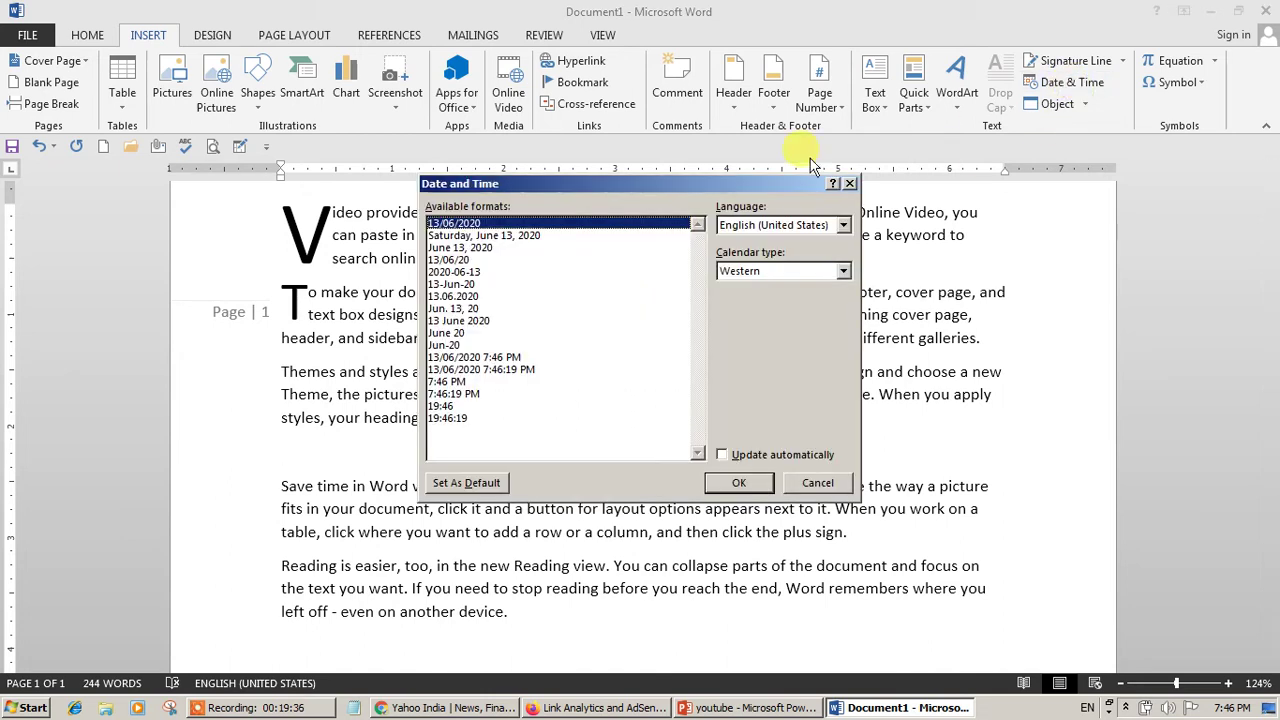
pyautogui.click(525, 369)
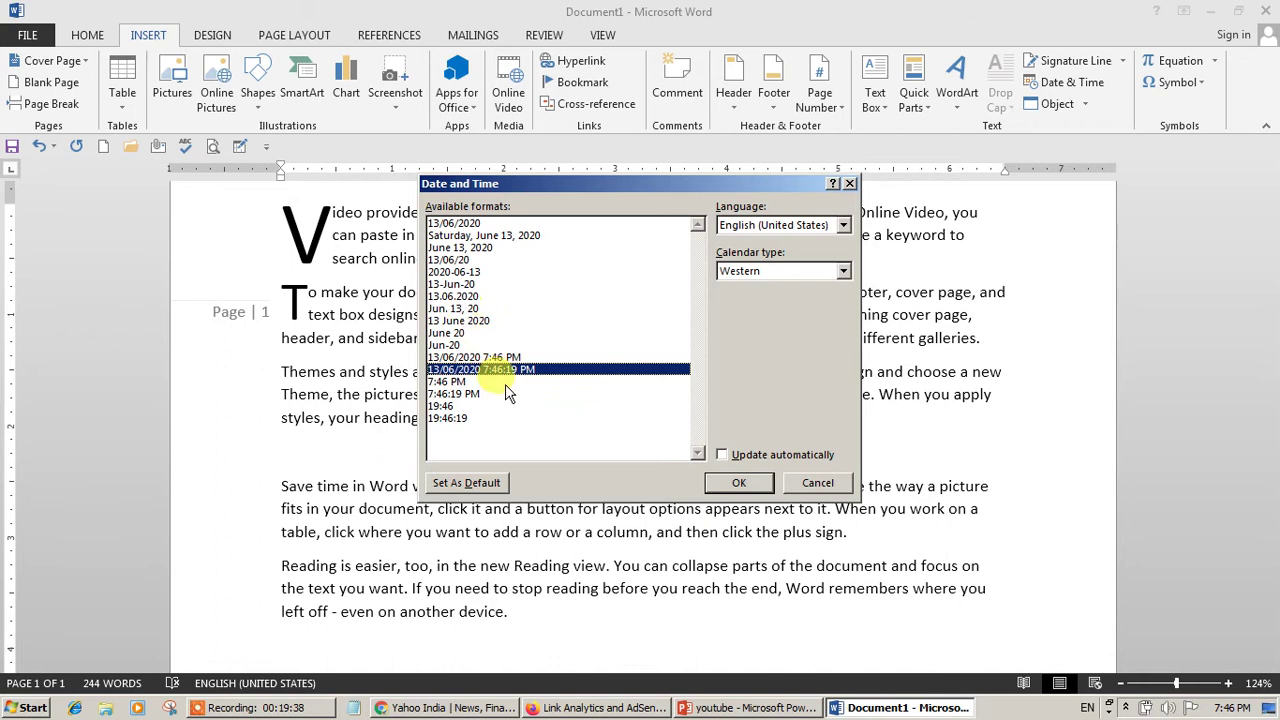
pyautogui.click(722, 455)
pyautogui.click(723, 455)
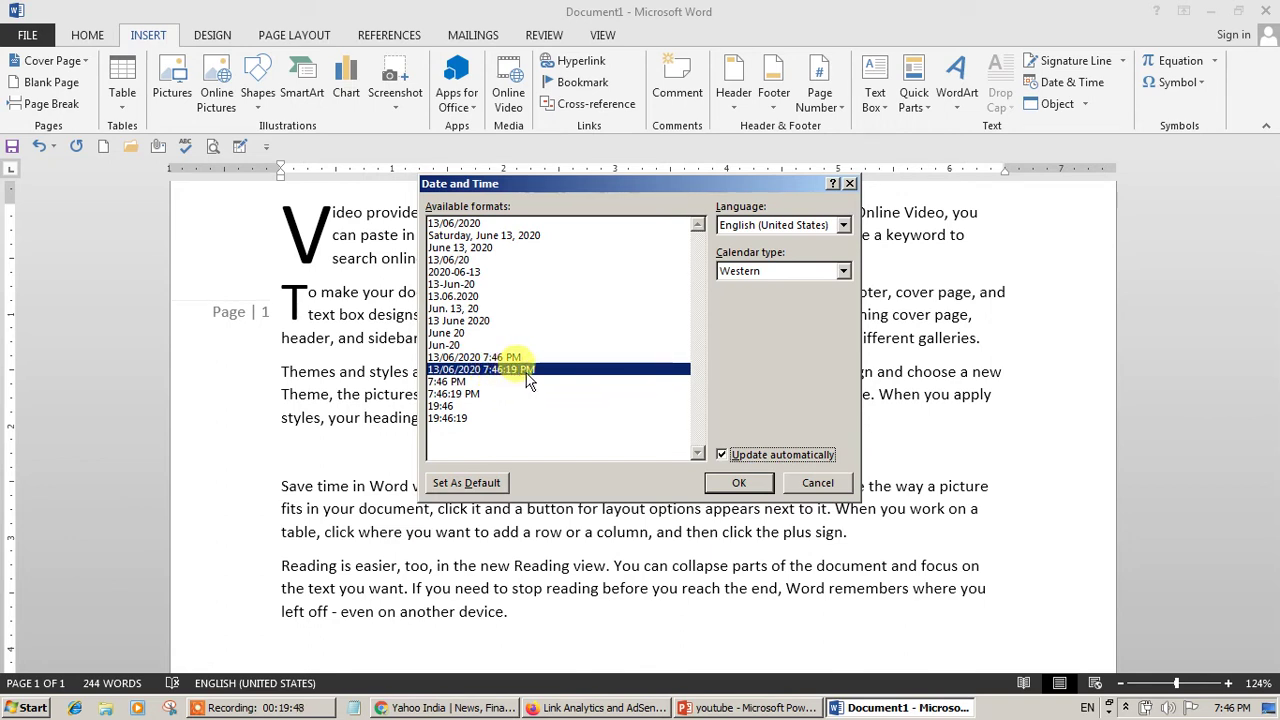
pyautogui.click(735, 483)
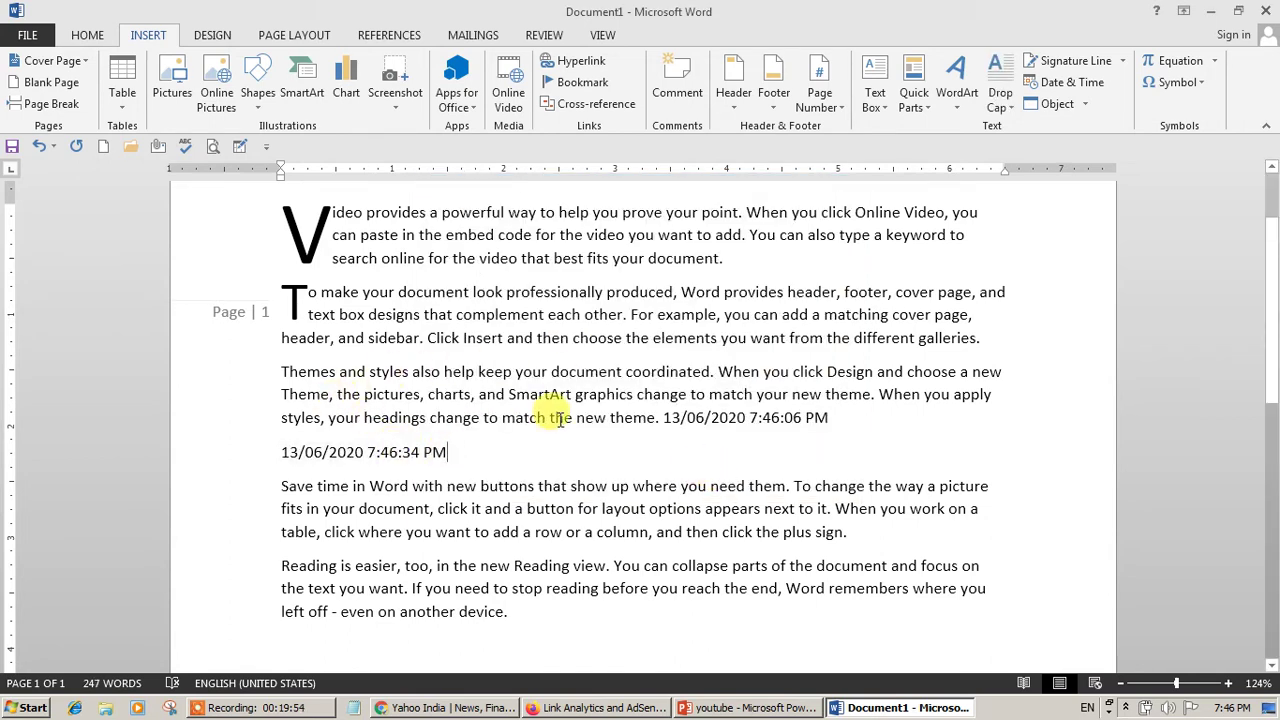
# Add another automatically updating date and time with seconds on a new line below the previous timestamp.
pyautogui.press('Return')
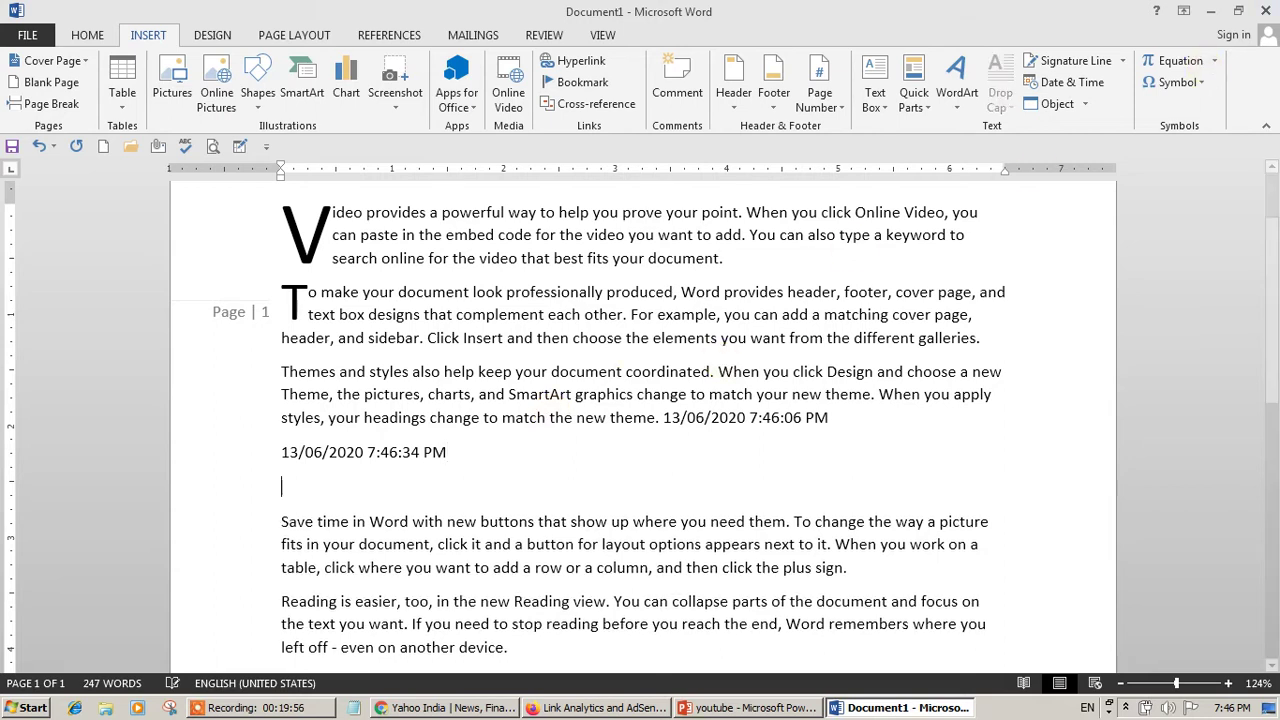
pyautogui.click(1090, 85)
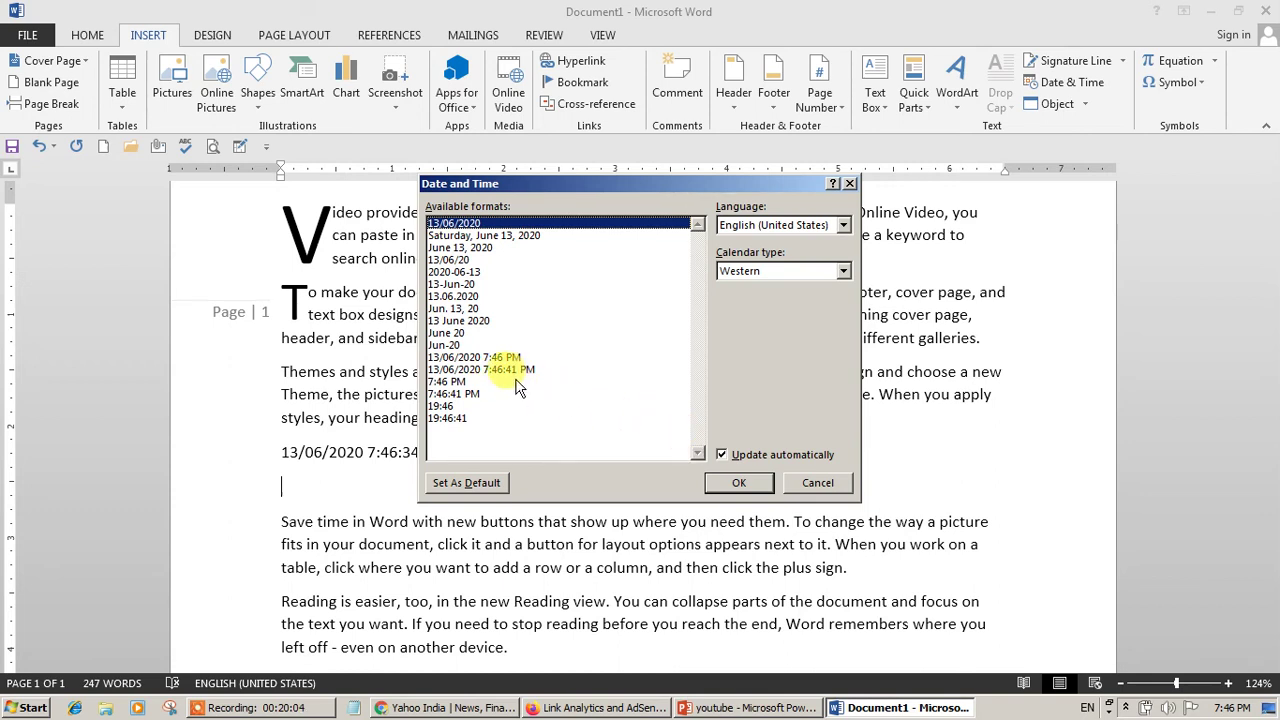
pyautogui.click(512, 373)
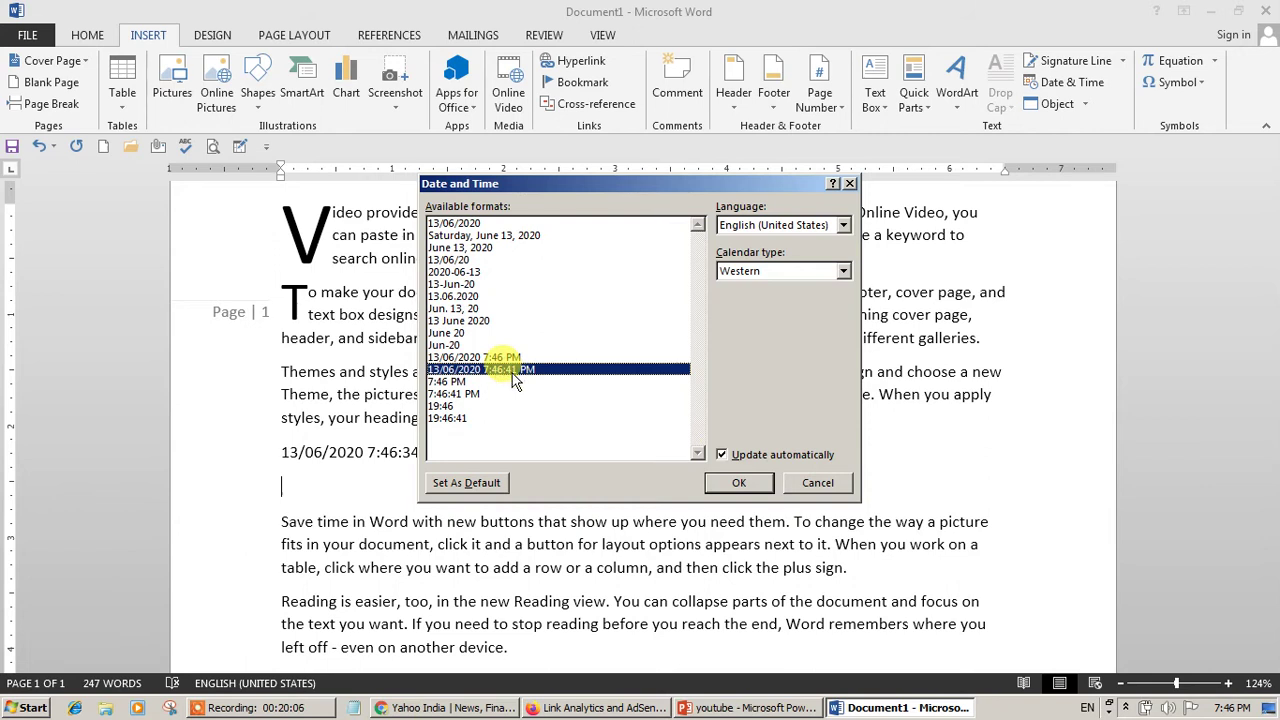
pyautogui.click(740, 484)
pyautogui.click(738, 482)
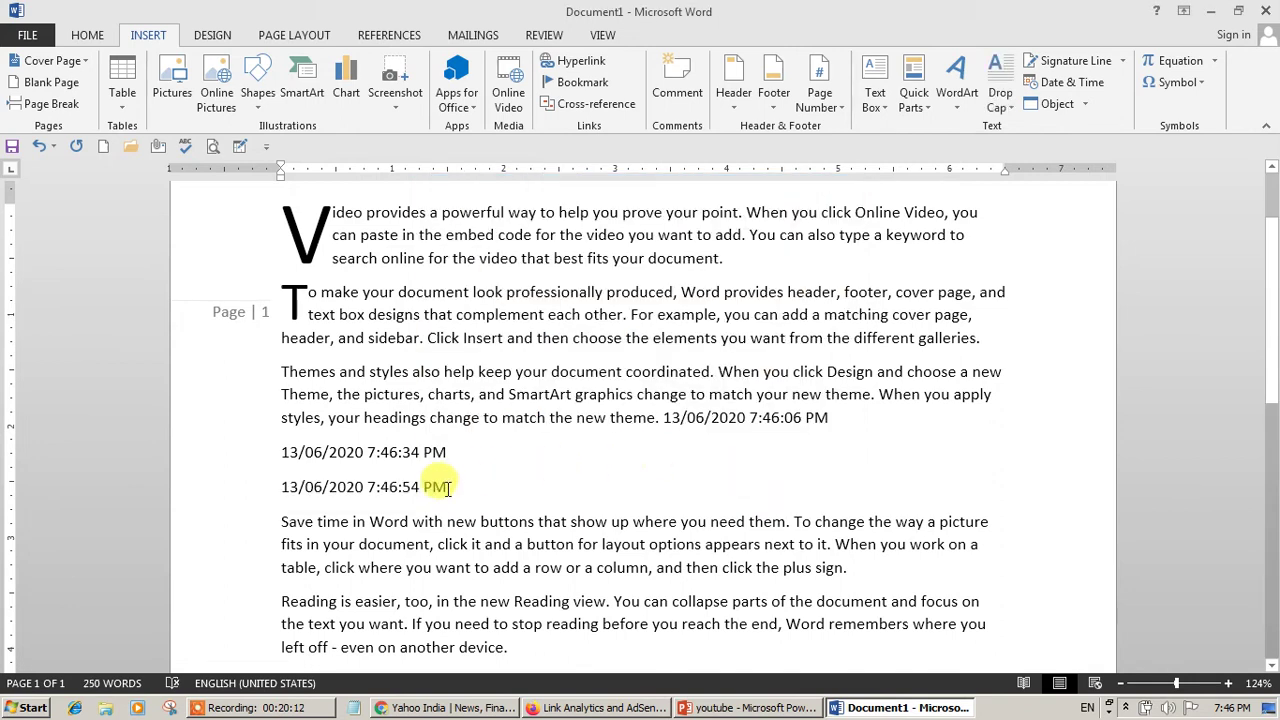
pyautogui.click(510, 468)
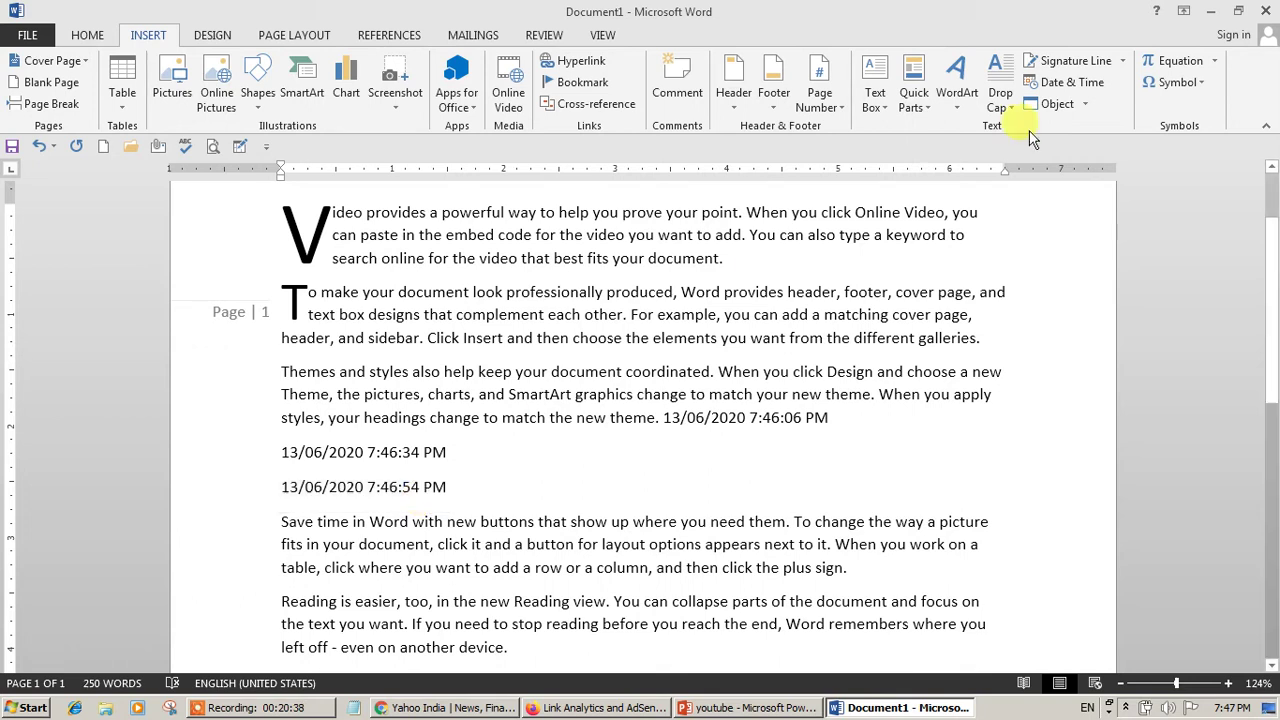
# Insert the date in the "13/06/2020" format directly after the last timestamp, toggling the automatic update option.
pyautogui.click(1098, 86)
pyautogui.click(745, 455)
pyautogui.click(738, 482)
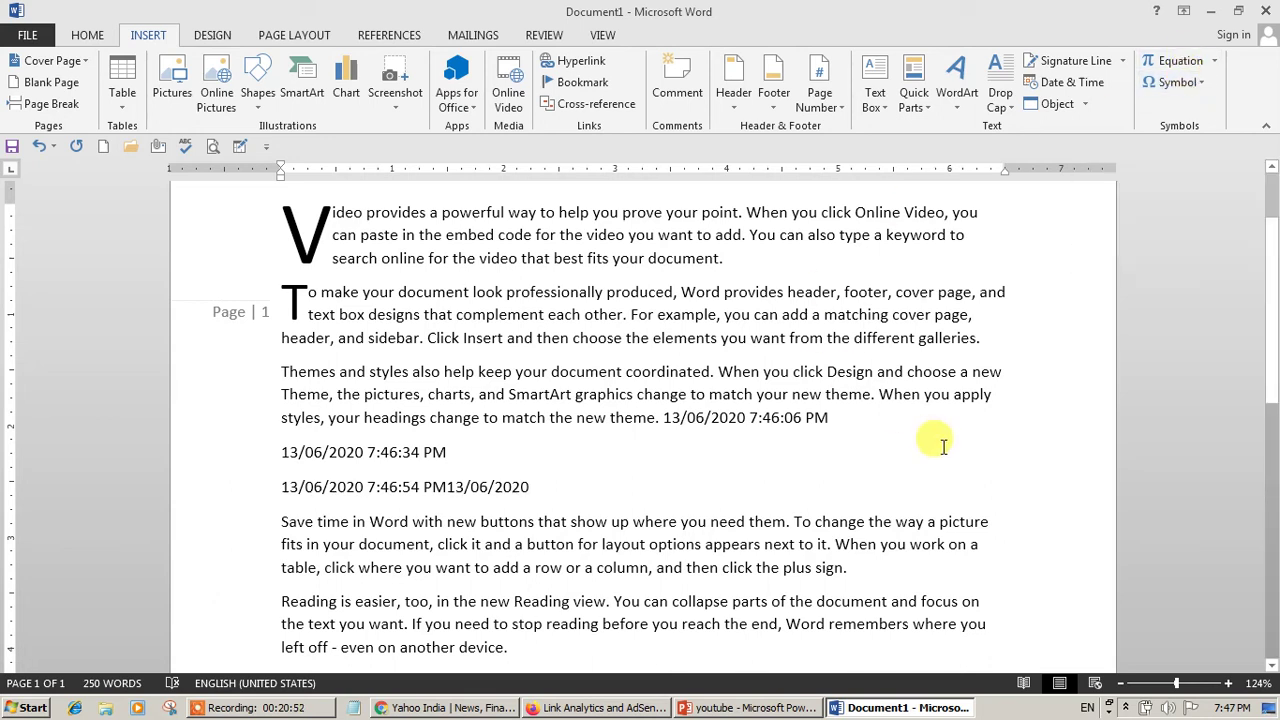
# Insert the built-in Fourier Series equation on a new line below the last date.
pyautogui.click(822, 486)
pyautogui.press('Return')
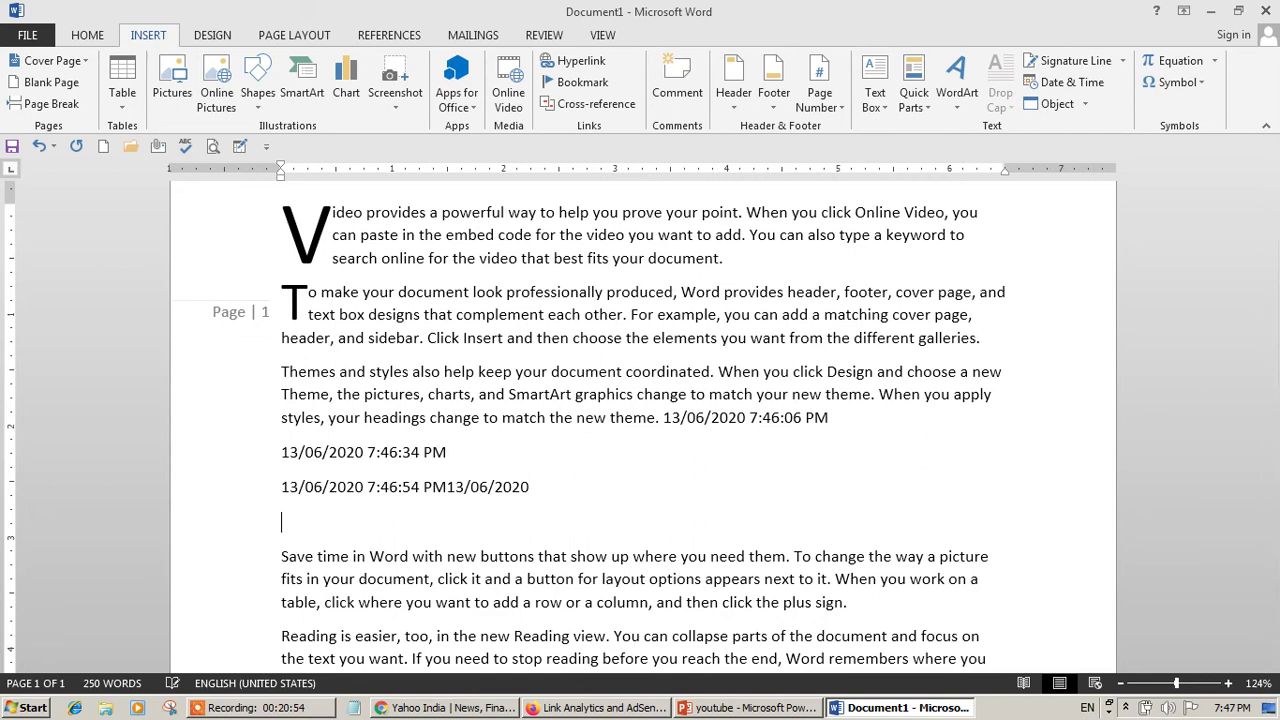
pyautogui.click(1214, 62)
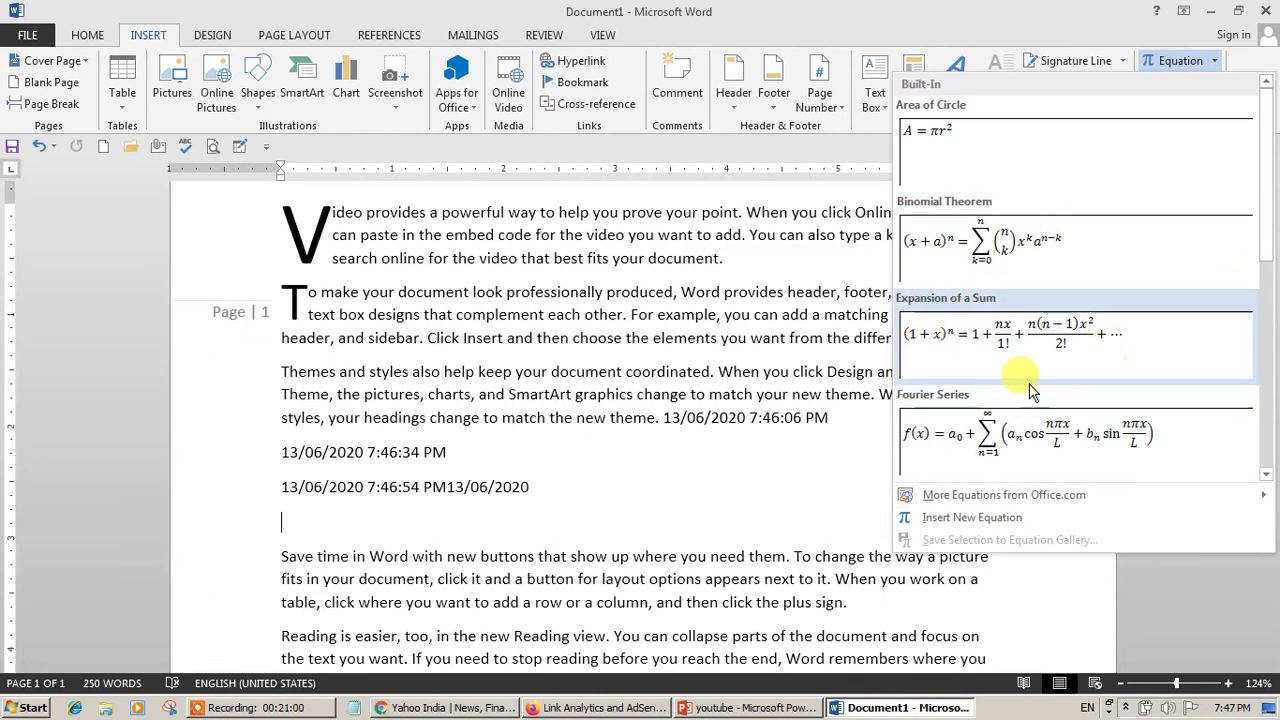
pyautogui.click(1036, 448)
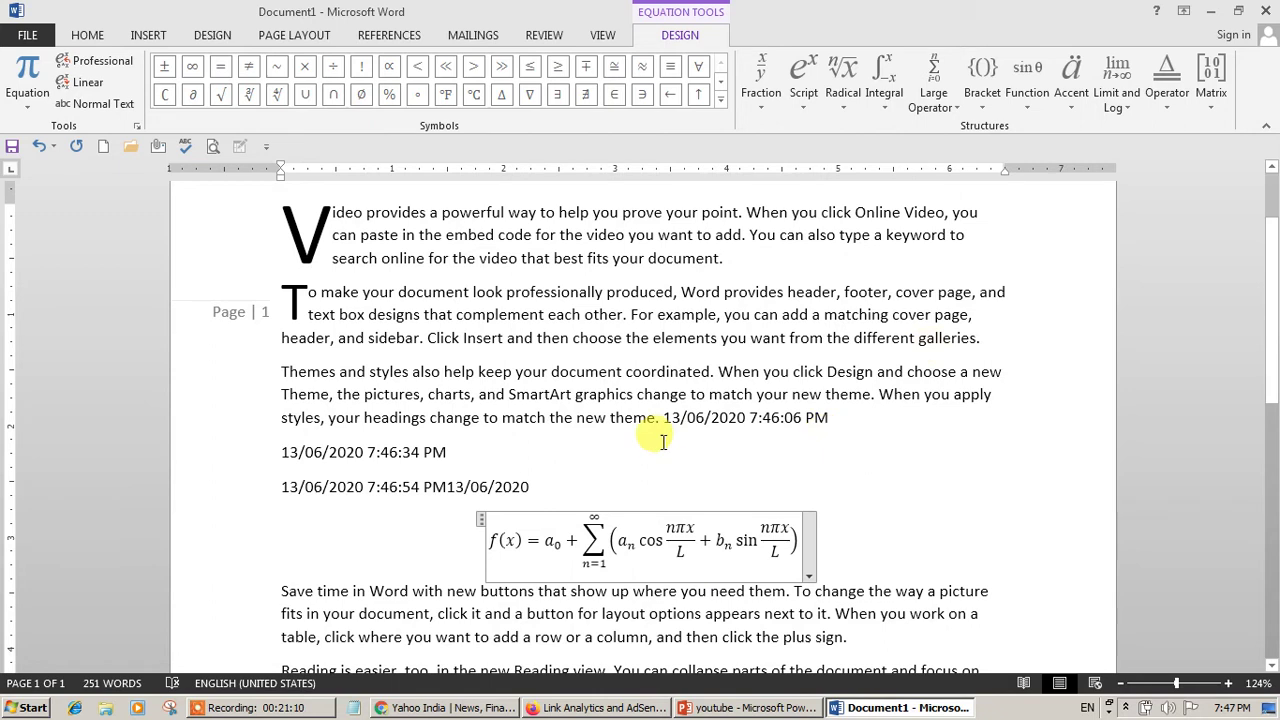
# Add an empty stacked fraction and a co-product operator with limits before f(x) in the Fourier Series equation.
pyautogui.click(766, 100)
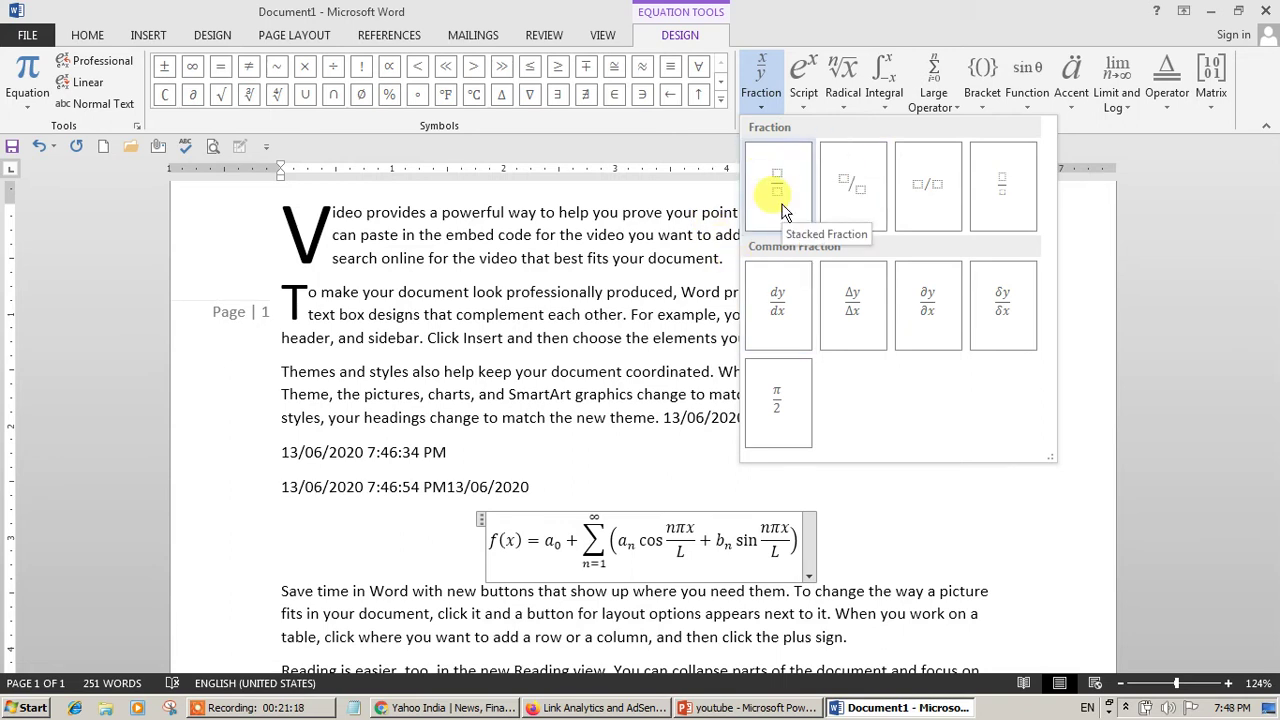
pyautogui.click(780, 200)
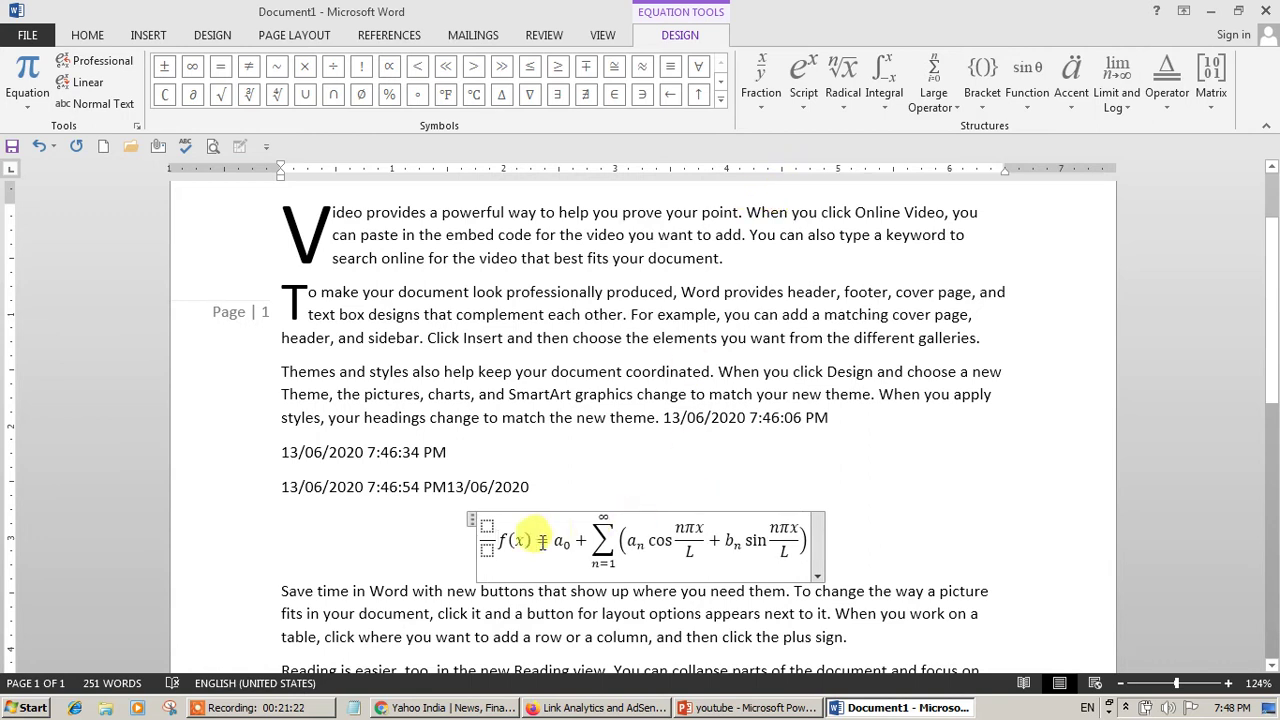
pyautogui.click(933, 107)
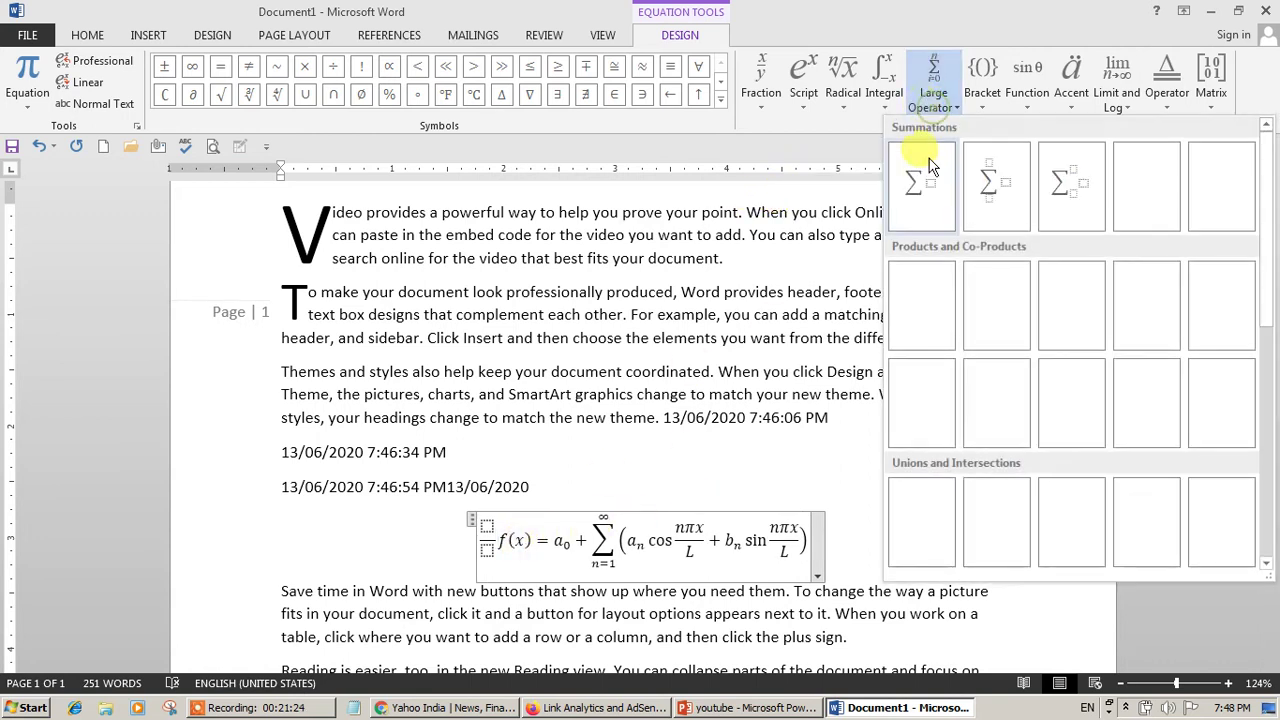
pyautogui.click(1003, 433)
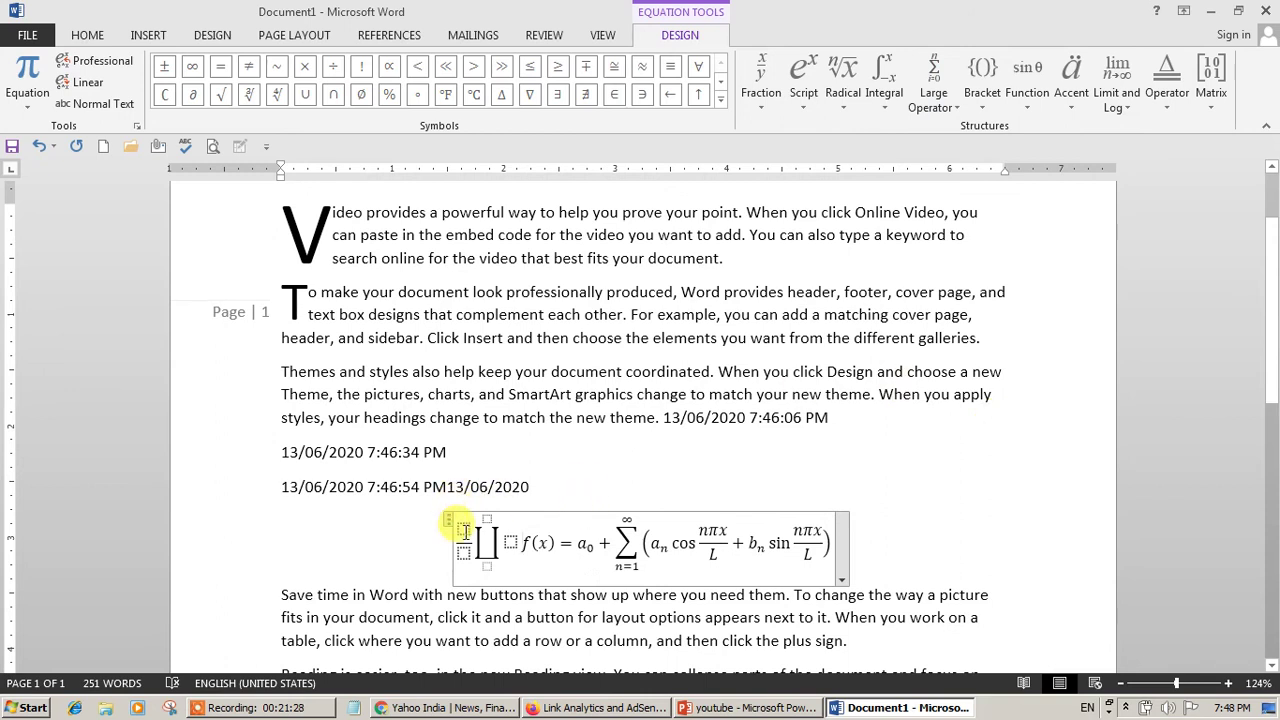
# Fill the equation's empty stacked fraction with 2 as numerator and 3 as denominator.
pyautogui.write('2')
pyautogui.click(461, 553)
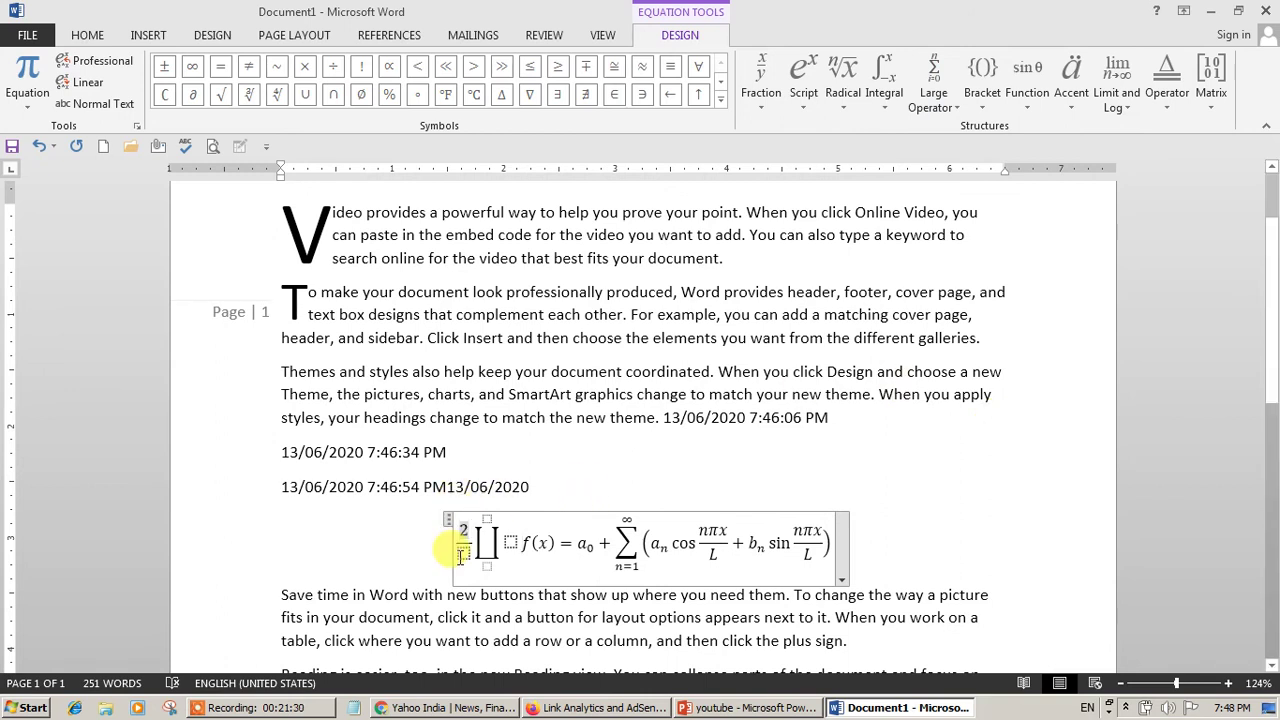
pyautogui.write('3^')
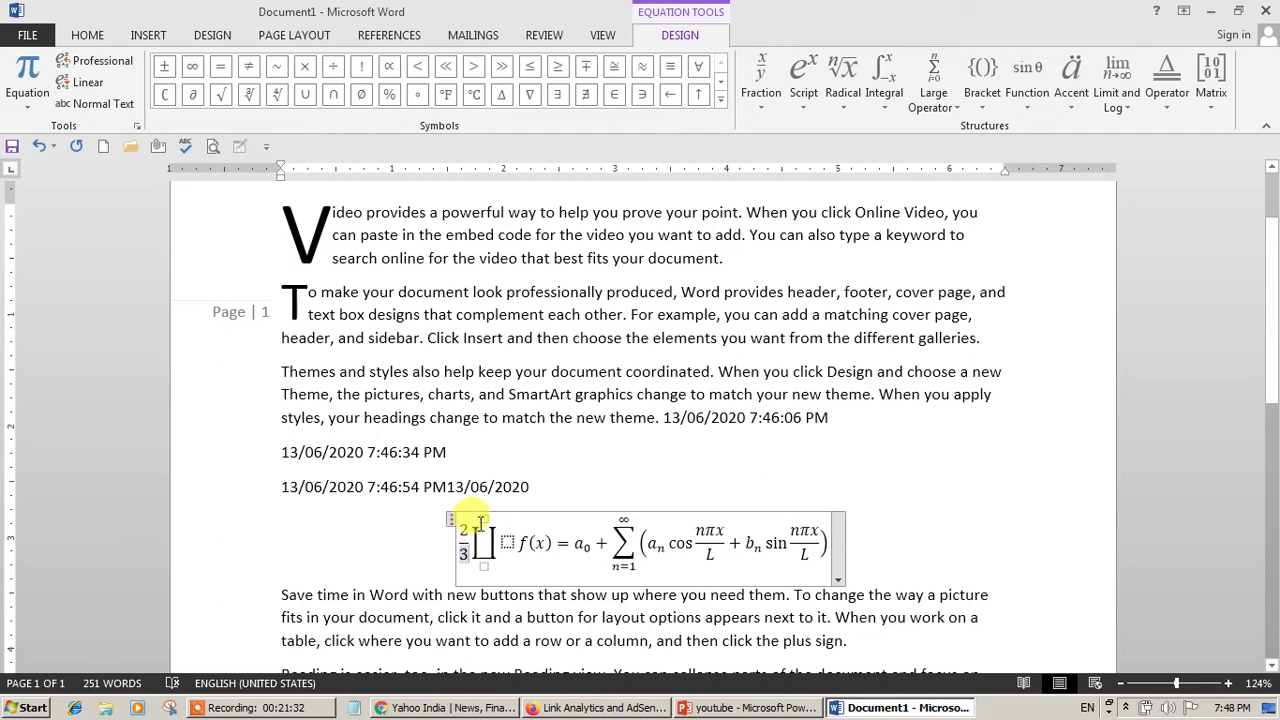
# Fill the equation's co-product operator with 6 as upper limit, 9 as lower limit and 9 as its operand.
pyautogui.write('6')
pyautogui.click(484, 542)
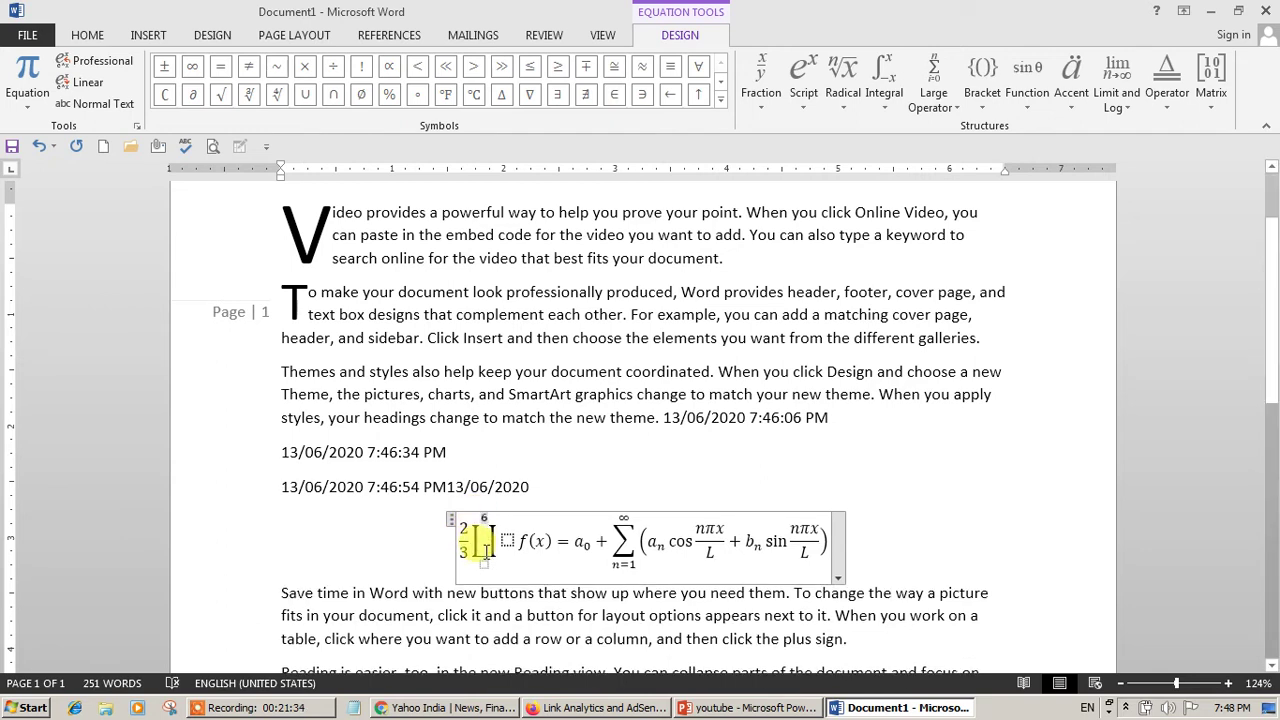
pyautogui.write('9')
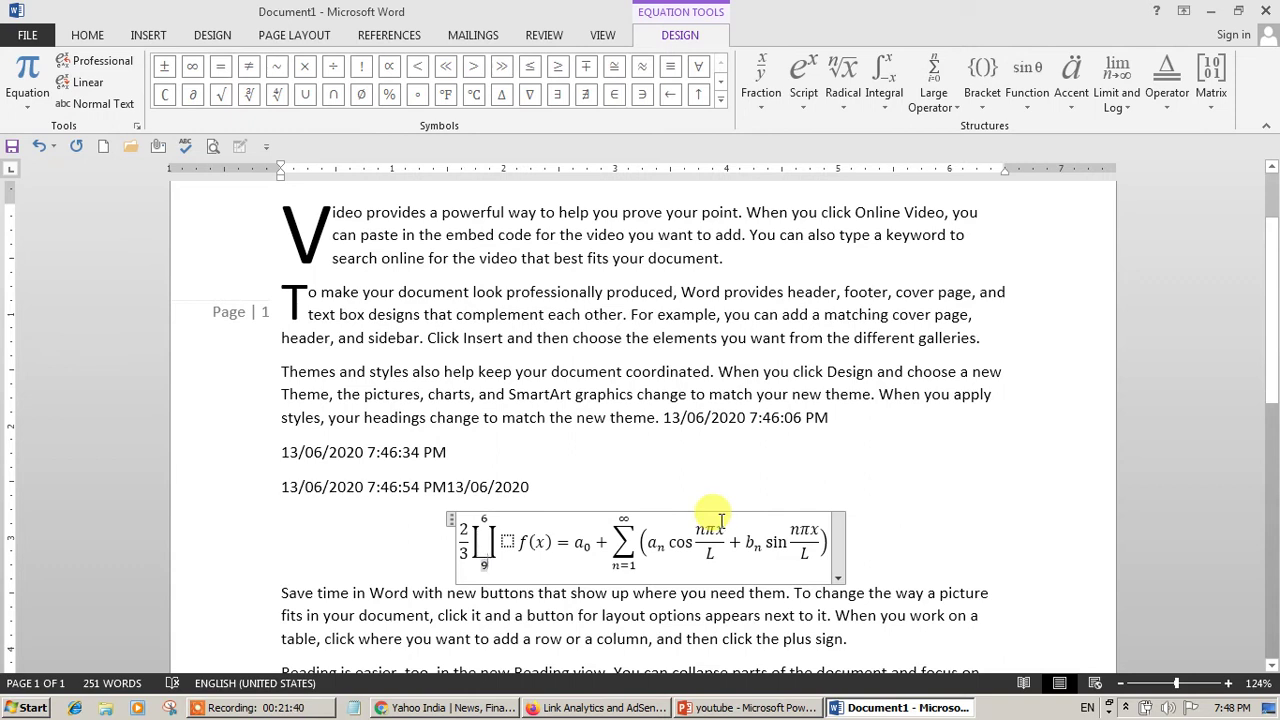
pyautogui.click(517, 540)
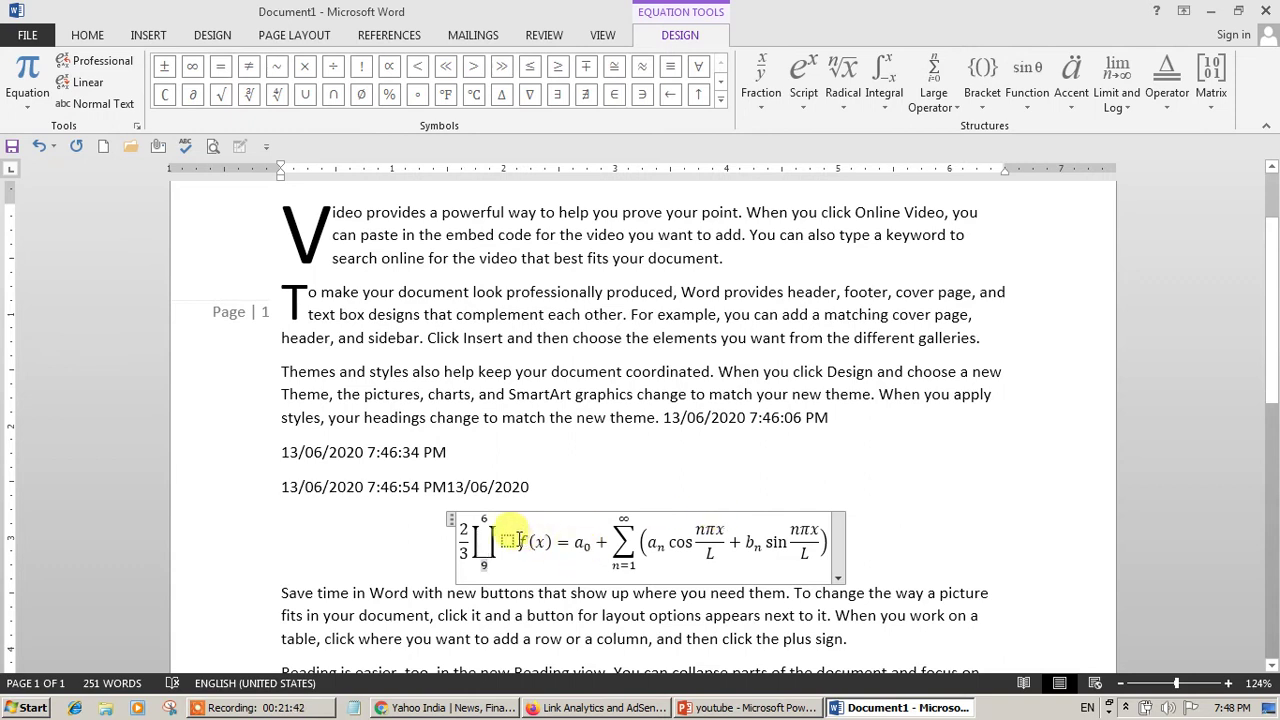
pyautogui.write('9')
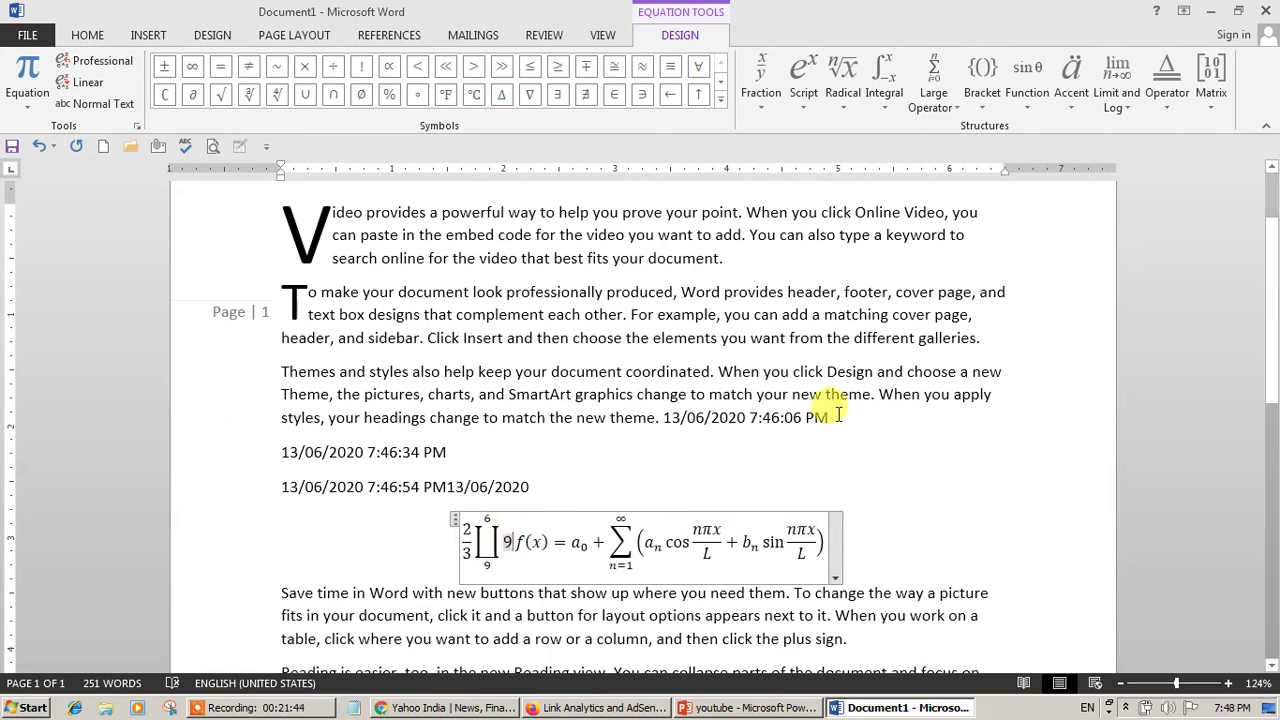
pyautogui.click(849, 421)
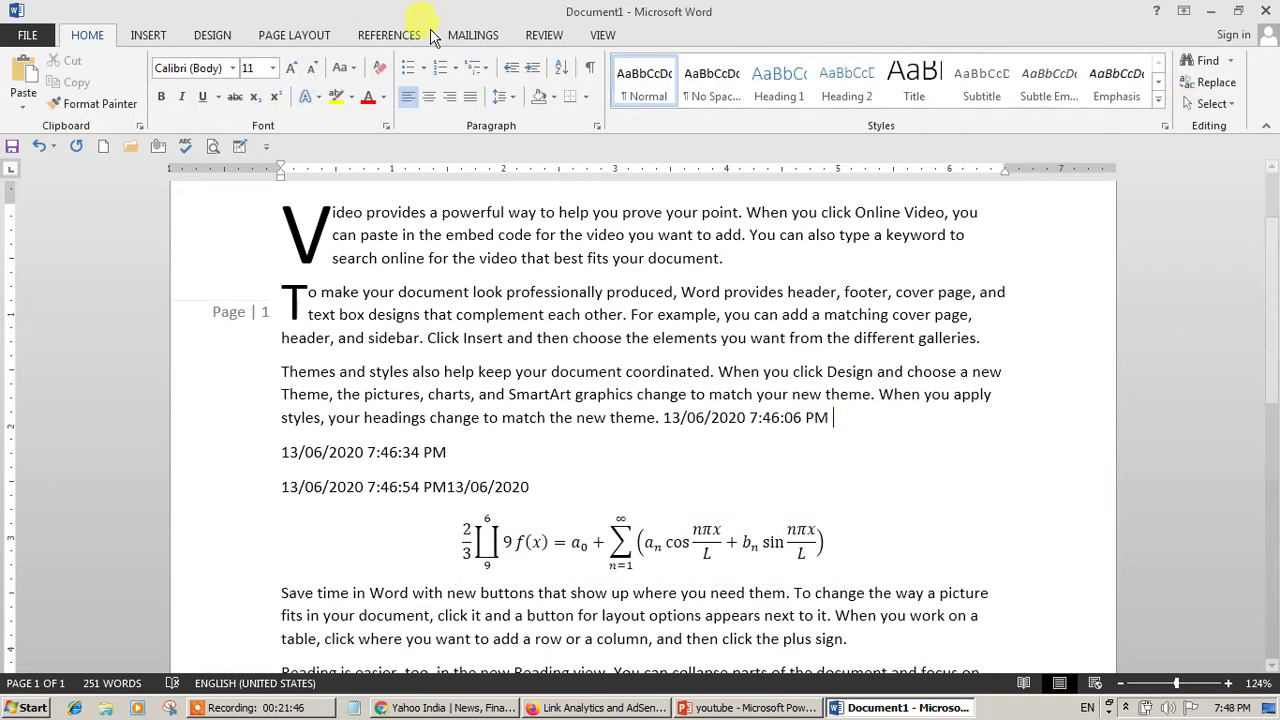
# Split the second paragraph before "Click Insert and then choose", adding blank lines, and place the cursor on the line below "header, and sidebar.".
pyautogui.click(148, 36)
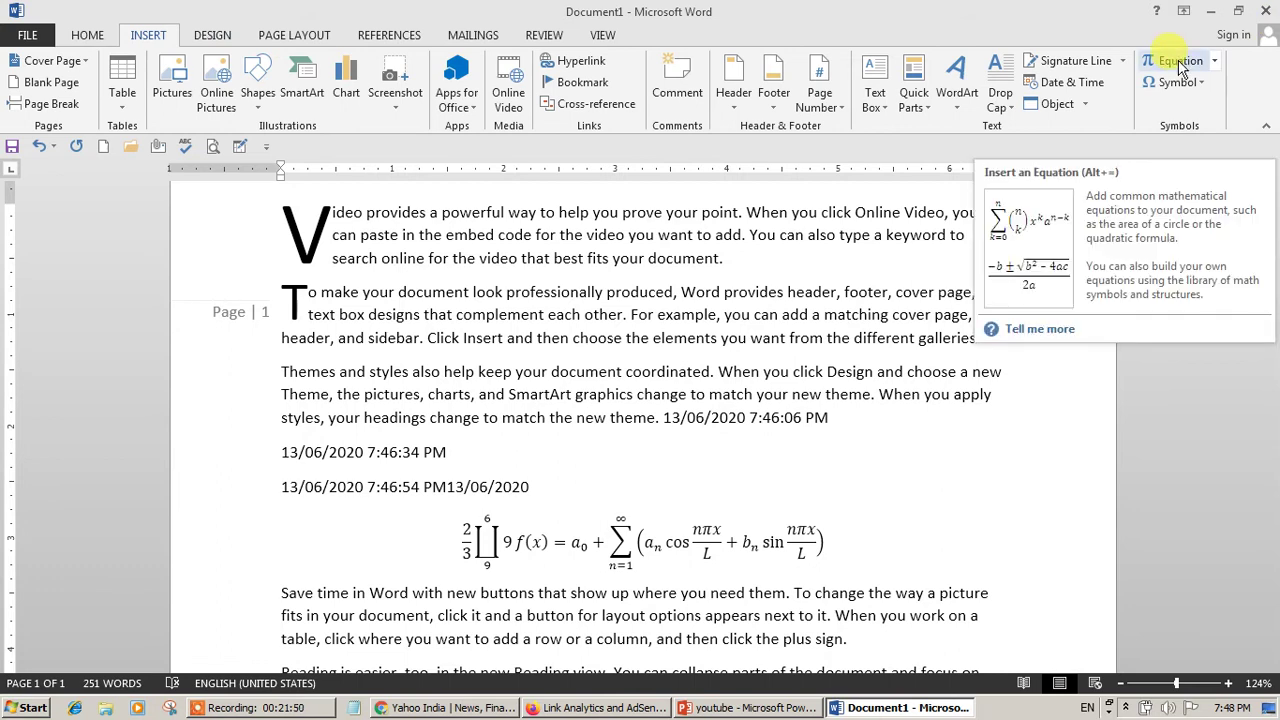
pyautogui.click(710, 394)
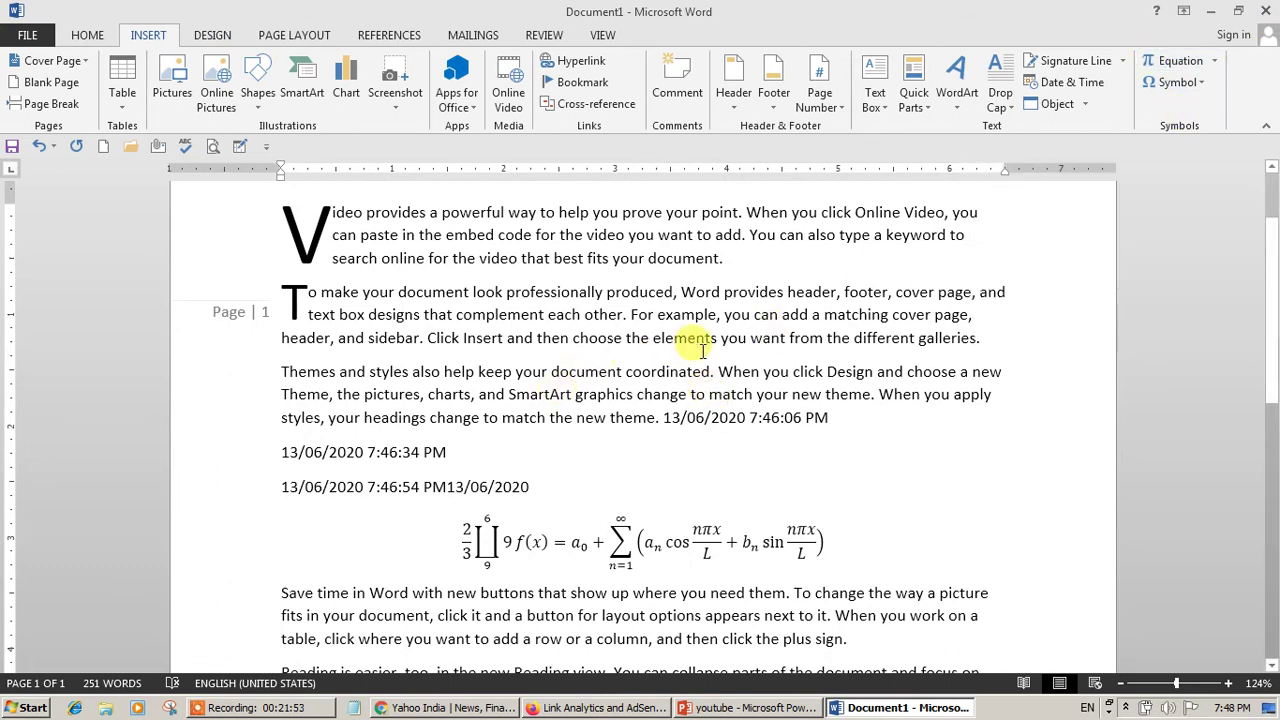
pyautogui.click(428, 339)
pyautogui.press('Return')
pyautogui.press('Return')
pyautogui.click(343, 371)
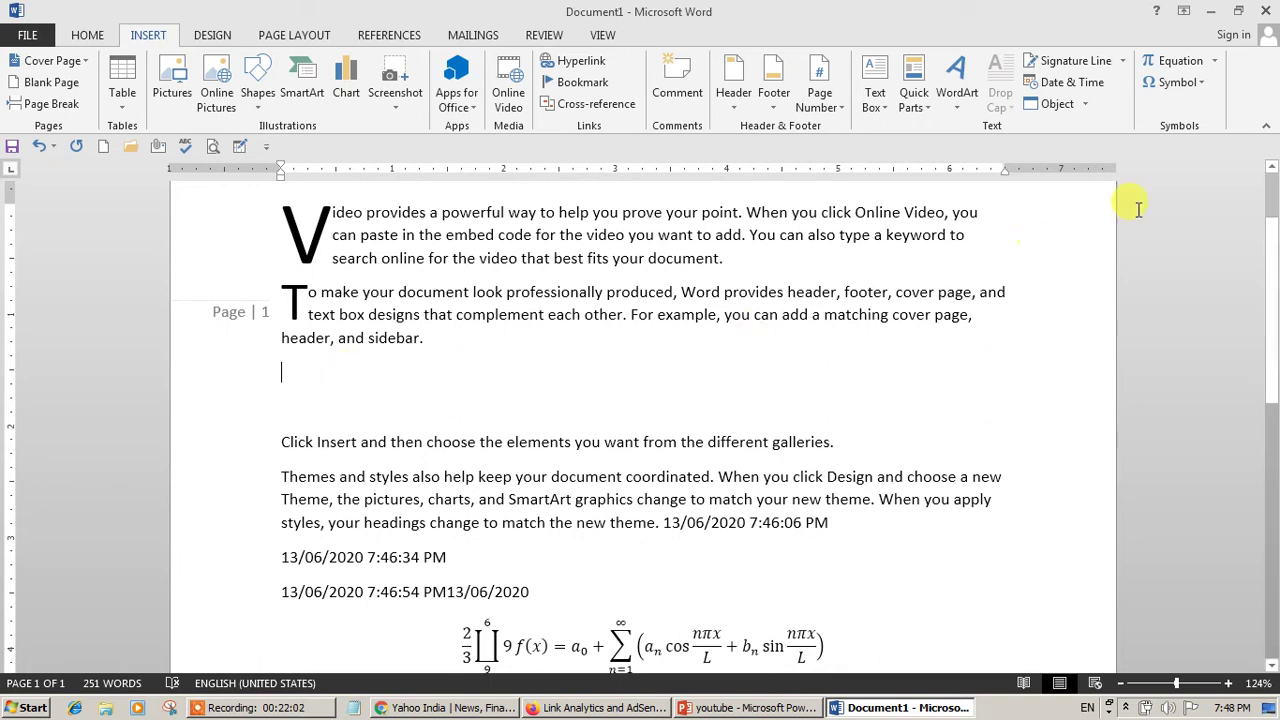
# Open the full symbol collection and set its font to Webdings.
pyautogui.click(1172, 82)
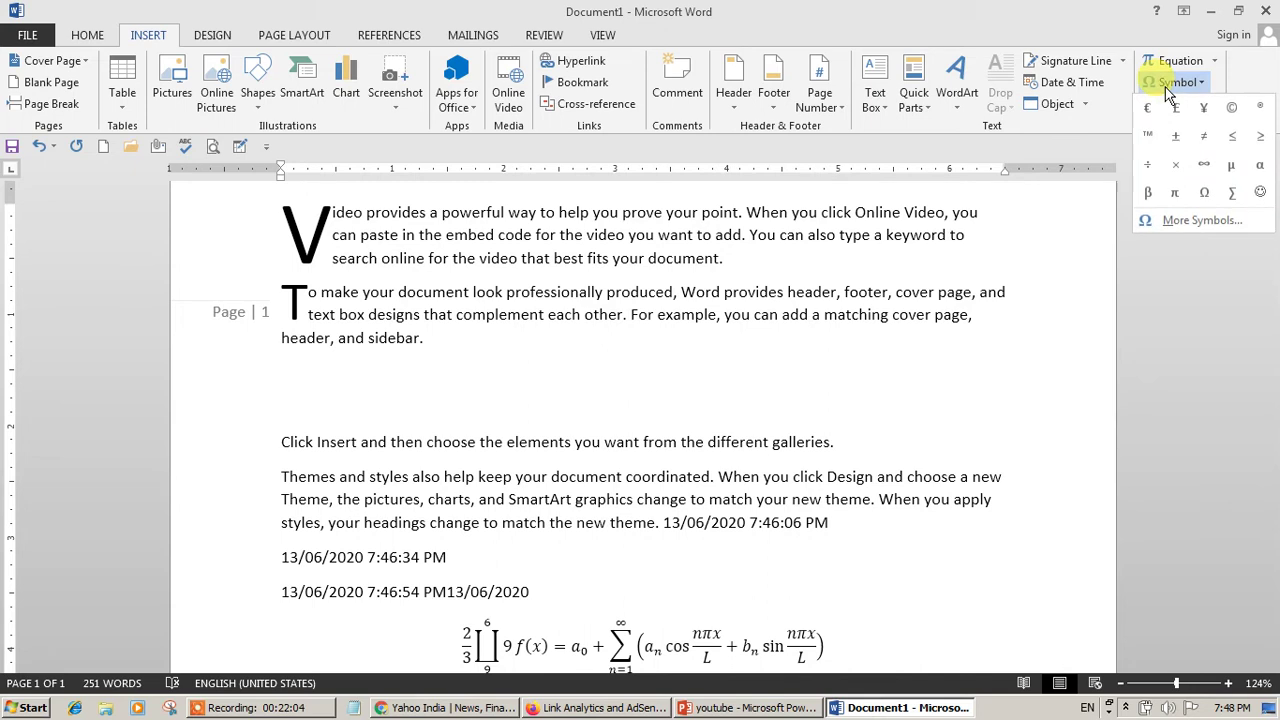
pyautogui.click(1188, 229)
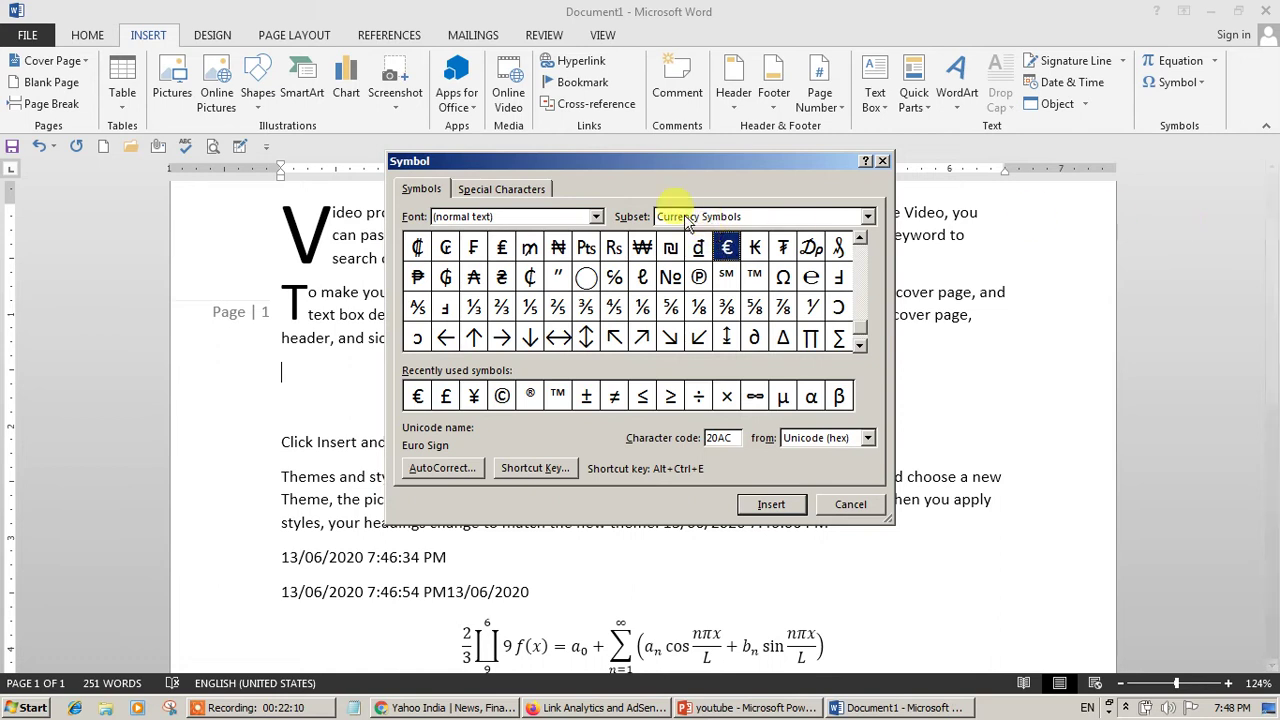
pyautogui.click(596, 216)
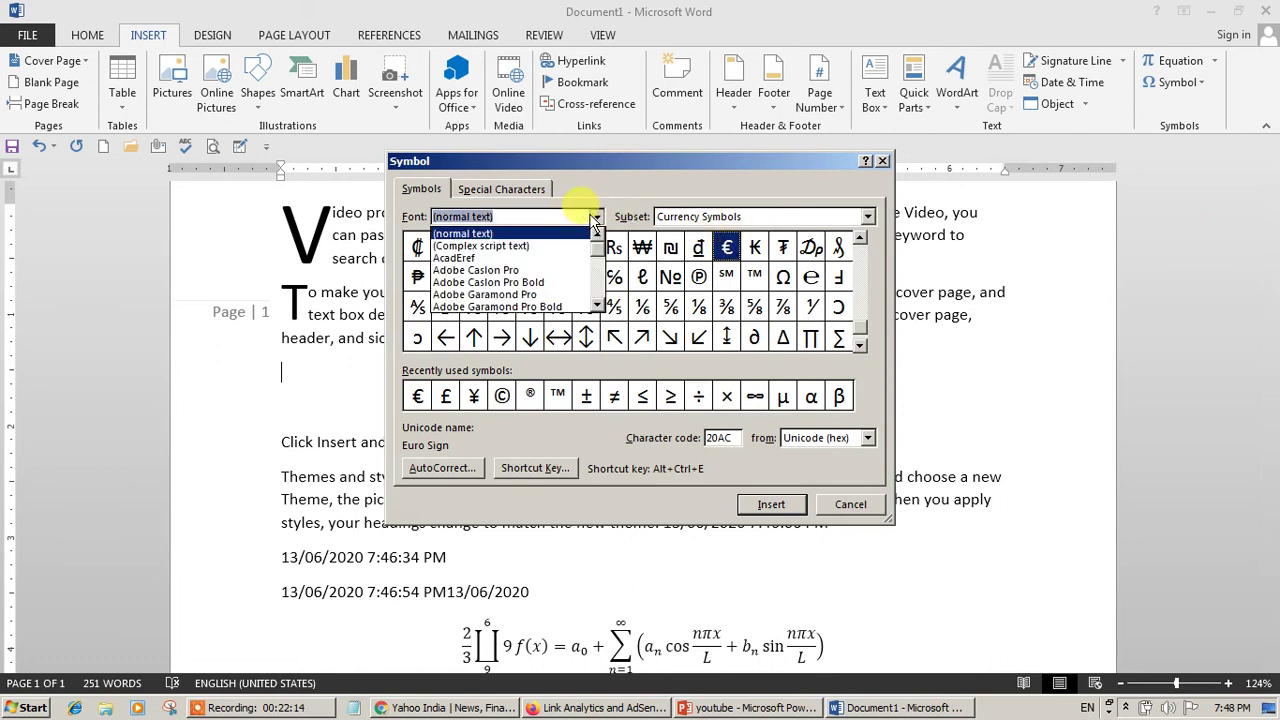
pyautogui.click(597, 306)
pyautogui.click(597, 306)
pyautogui.moveTo(598, 253); pyautogui.dragTo(603, 298)
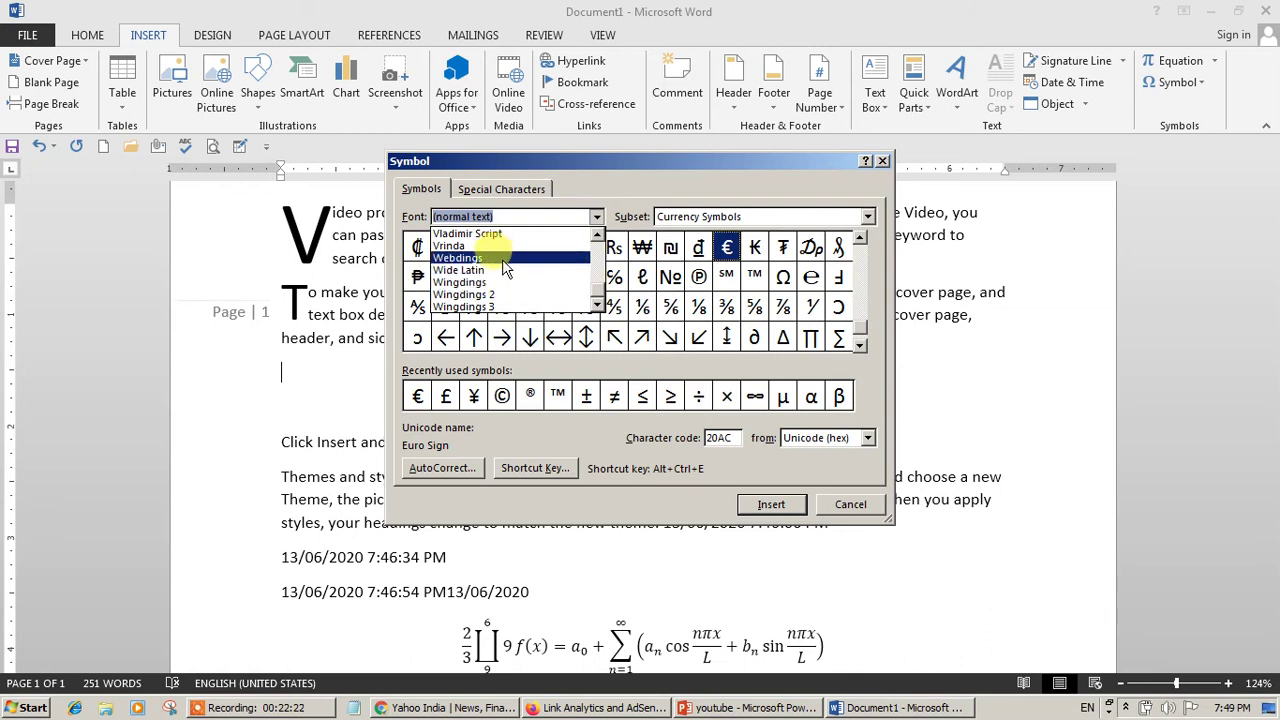
pyautogui.click(596, 235)
pyautogui.click(596, 235)
pyautogui.click(596, 235)
pyautogui.click(596, 235)
pyautogui.click(596, 302)
pyautogui.click(596, 302)
pyautogui.click(596, 302)
pyautogui.click(596, 302)
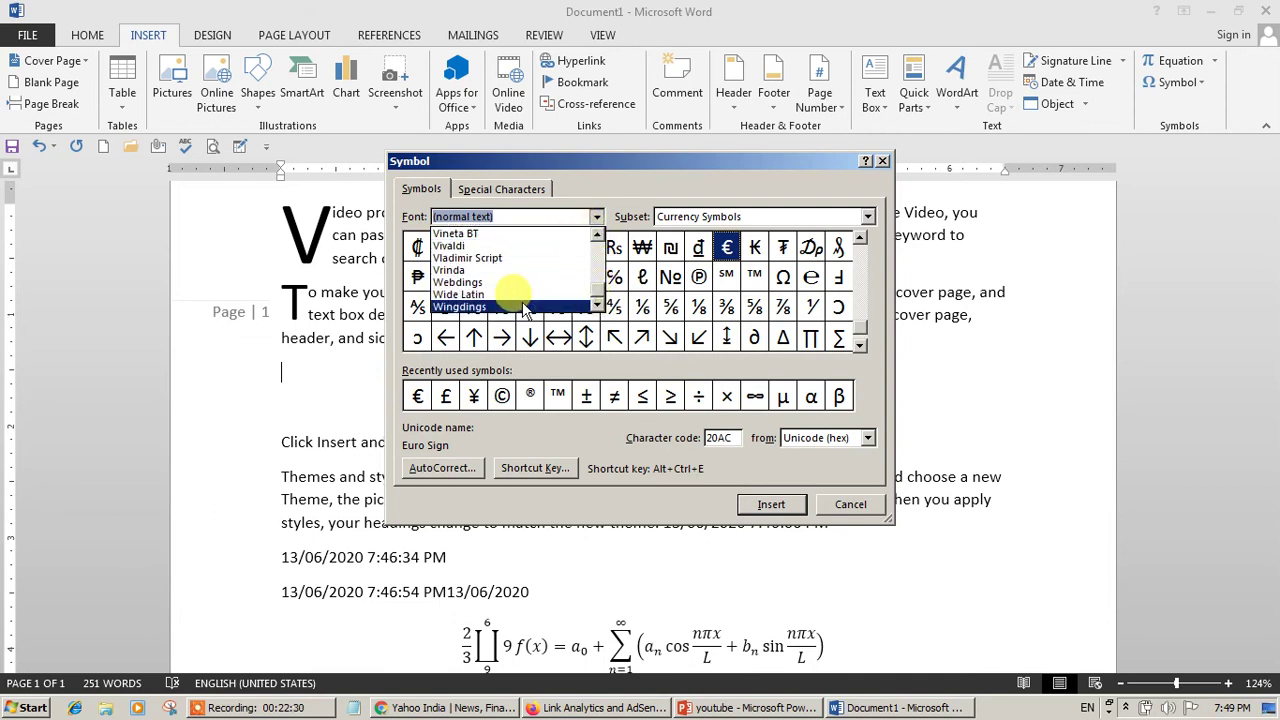
pyautogui.click(491, 290)
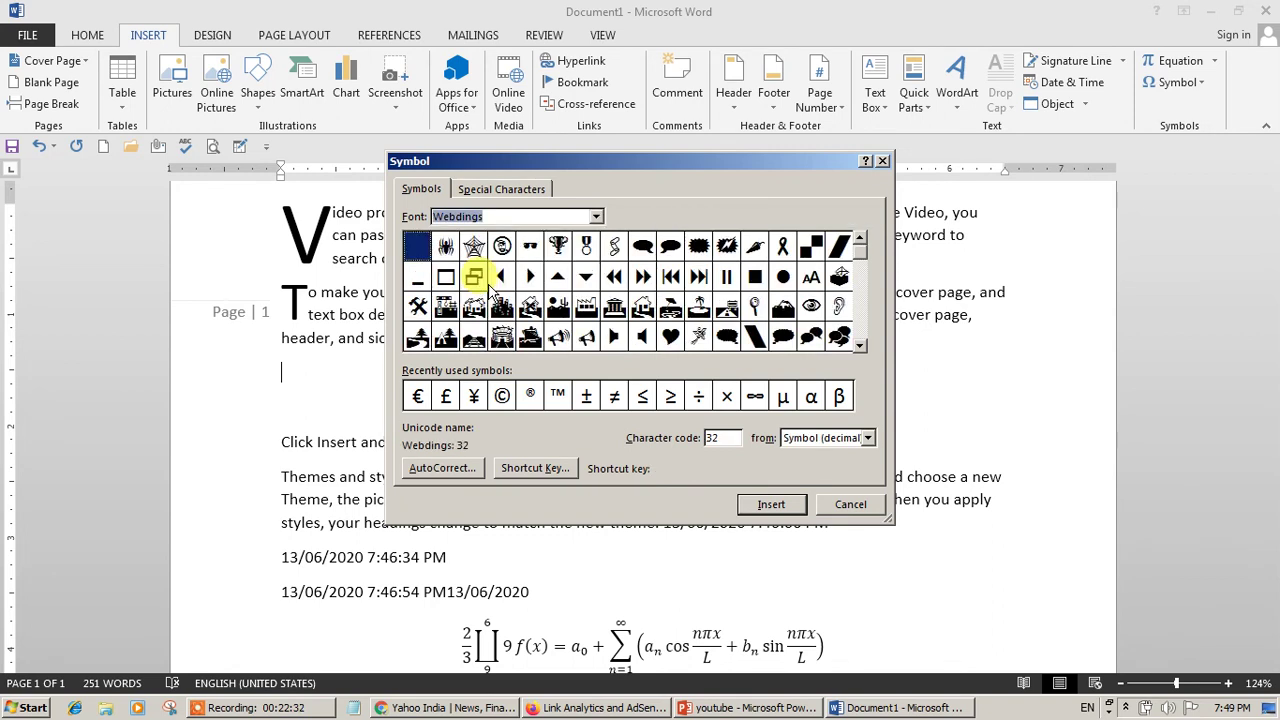
# Insert the Webdings trophy and eye symbols on the blank line below "header, and sidebar.".
pyautogui.click(859, 345)
pyautogui.click(859, 345)
pyautogui.click(859, 345)
pyautogui.click(859, 345)
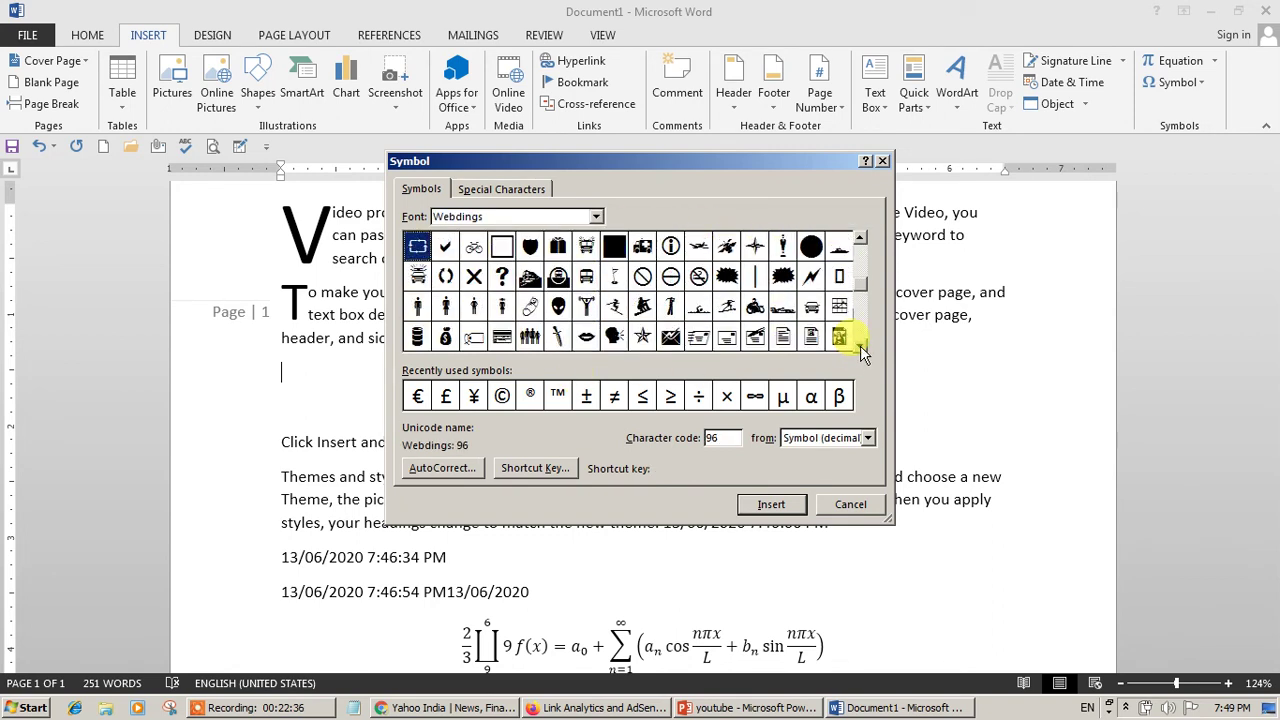
pyautogui.click(859, 239)
pyautogui.click(859, 239)
pyautogui.click(859, 239)
pyautogui.click(859, 239)
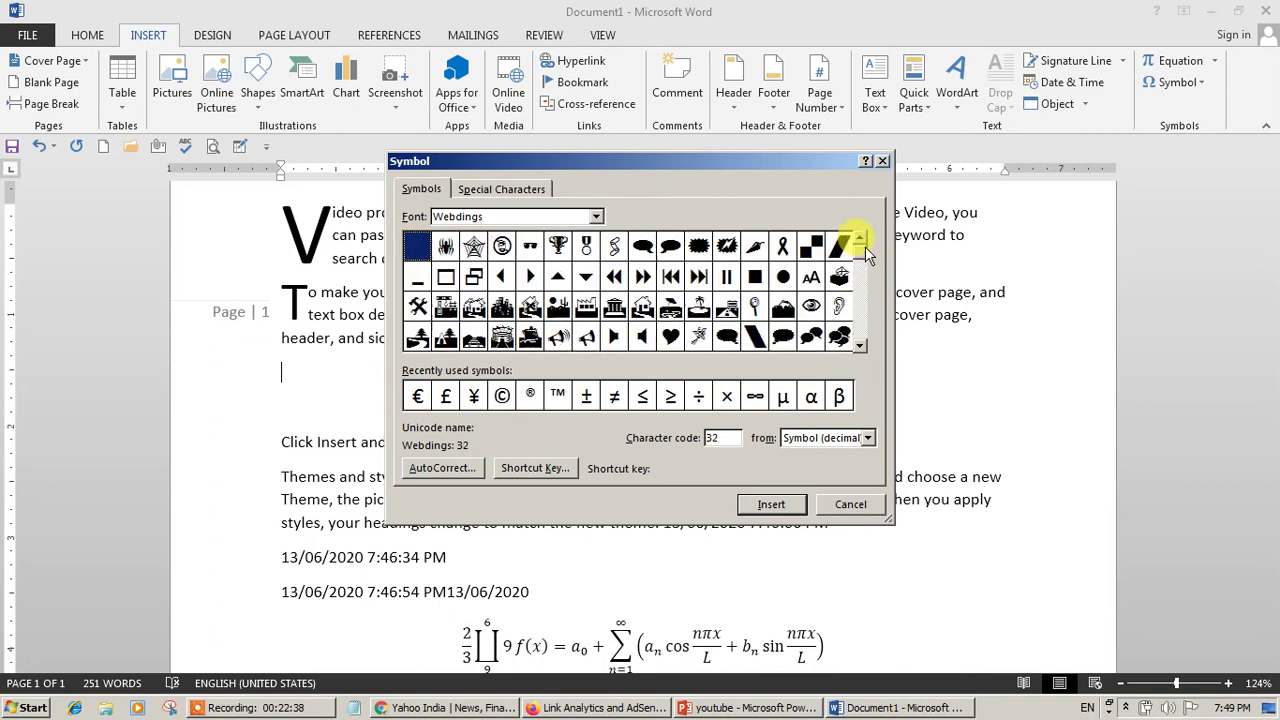
pyautogui.click(566, 252)
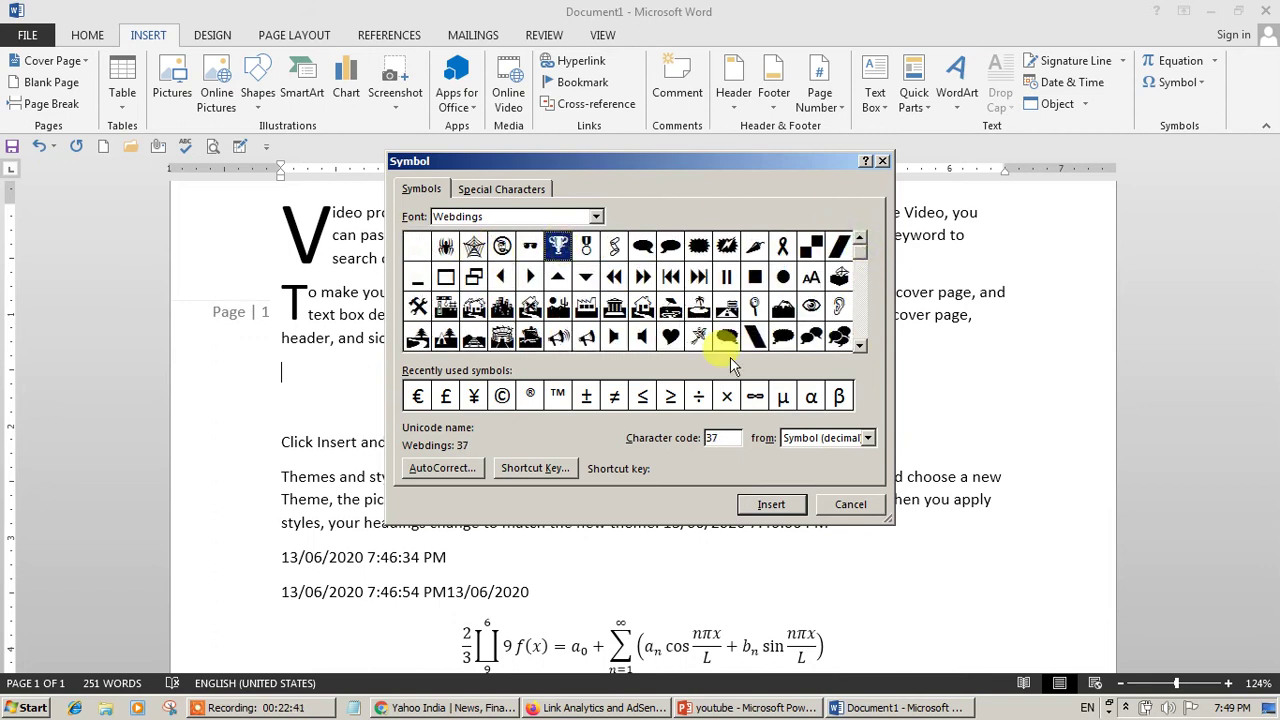
pyautogui.click(772, 505)
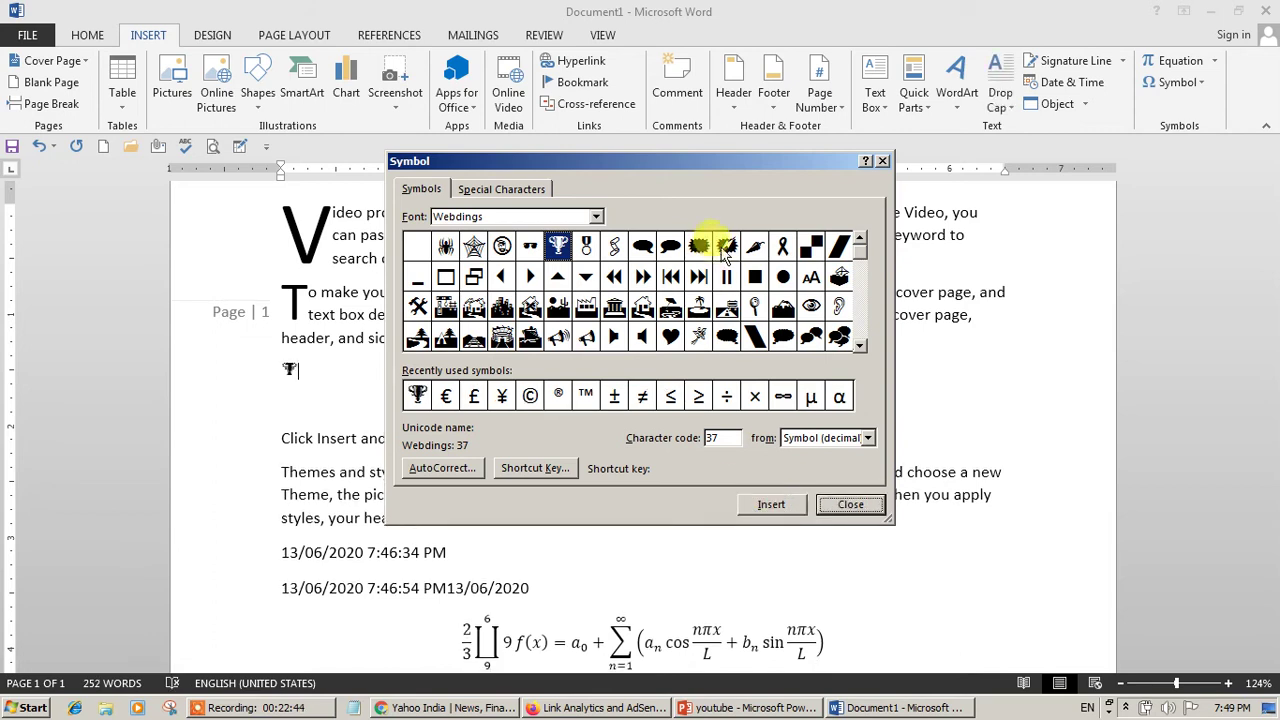
pyautogui.click(812, 308)
pyautogui.click(772, 504)
pyautogui.click(851, 505)
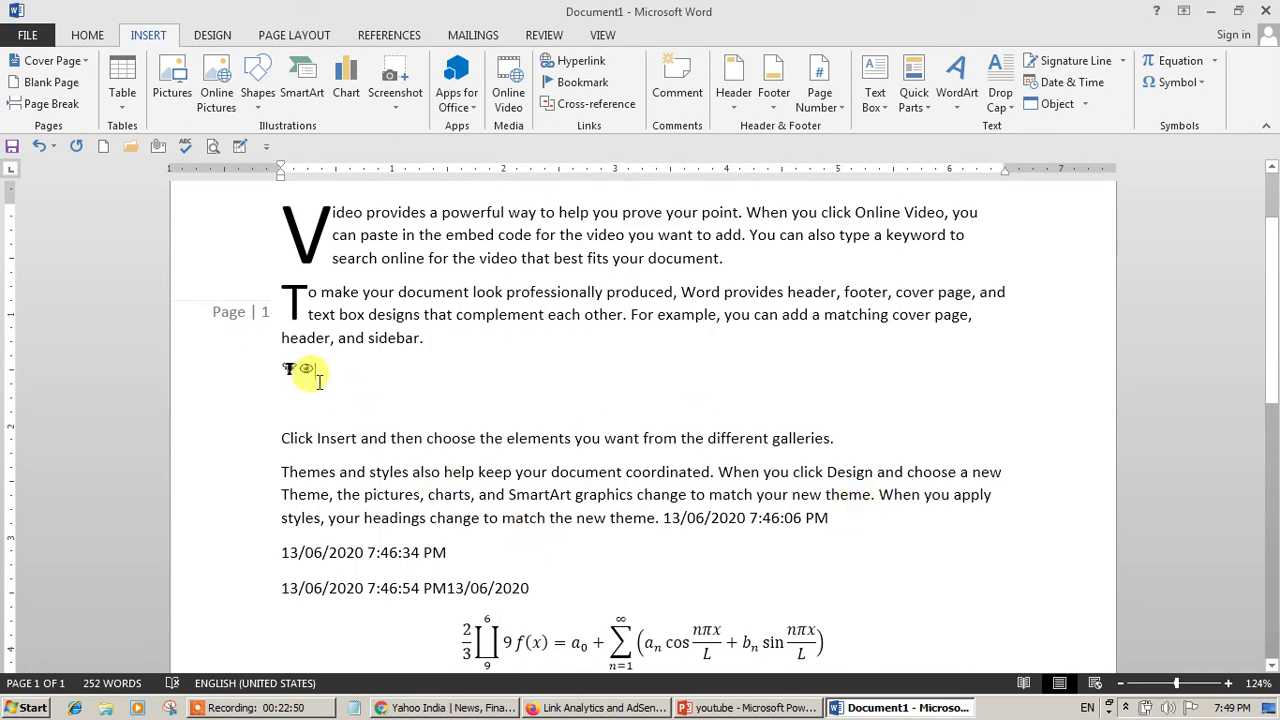
# Insert a WordArt box in the first black style on a new line below the symbols and move it up beside them.
pyautogui.press('Return')
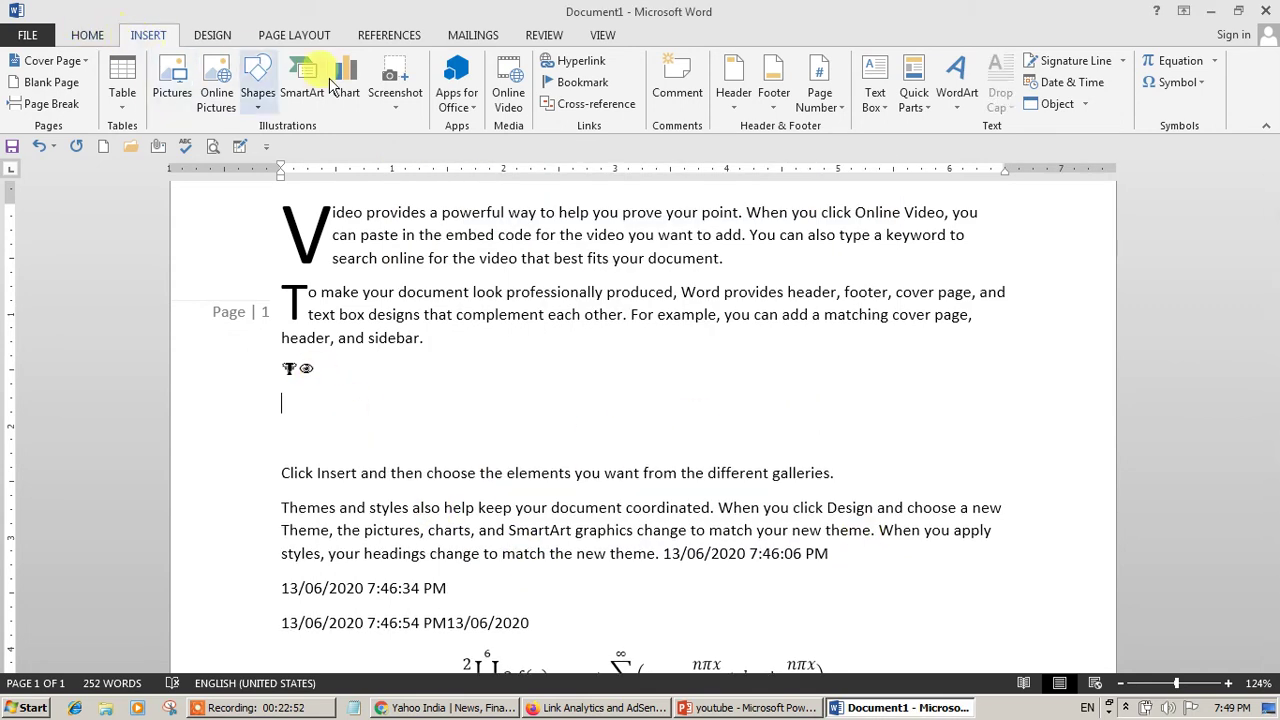
pyautogui.click(965, 105)
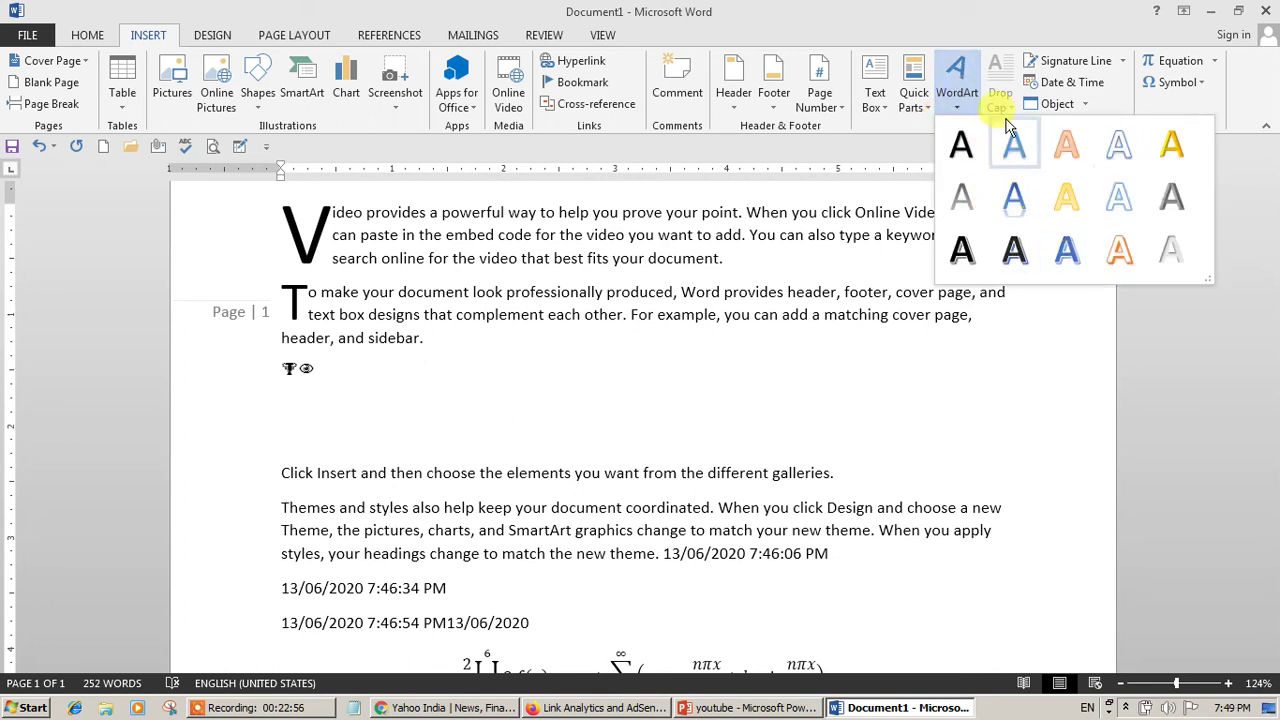
pyautogui.click(962, 145)
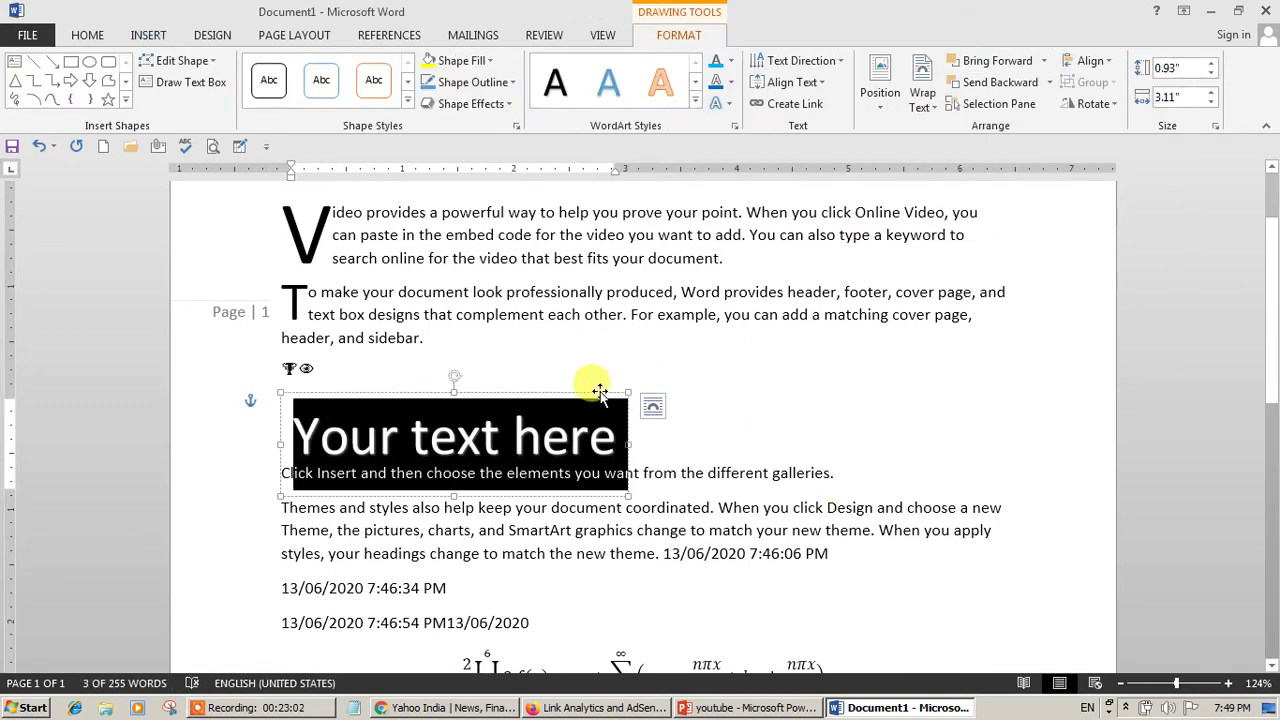
pyautogui.moveTo(590, 393); pyautogui.dragTo(685, 322)
pyautogui.click(686, 366)
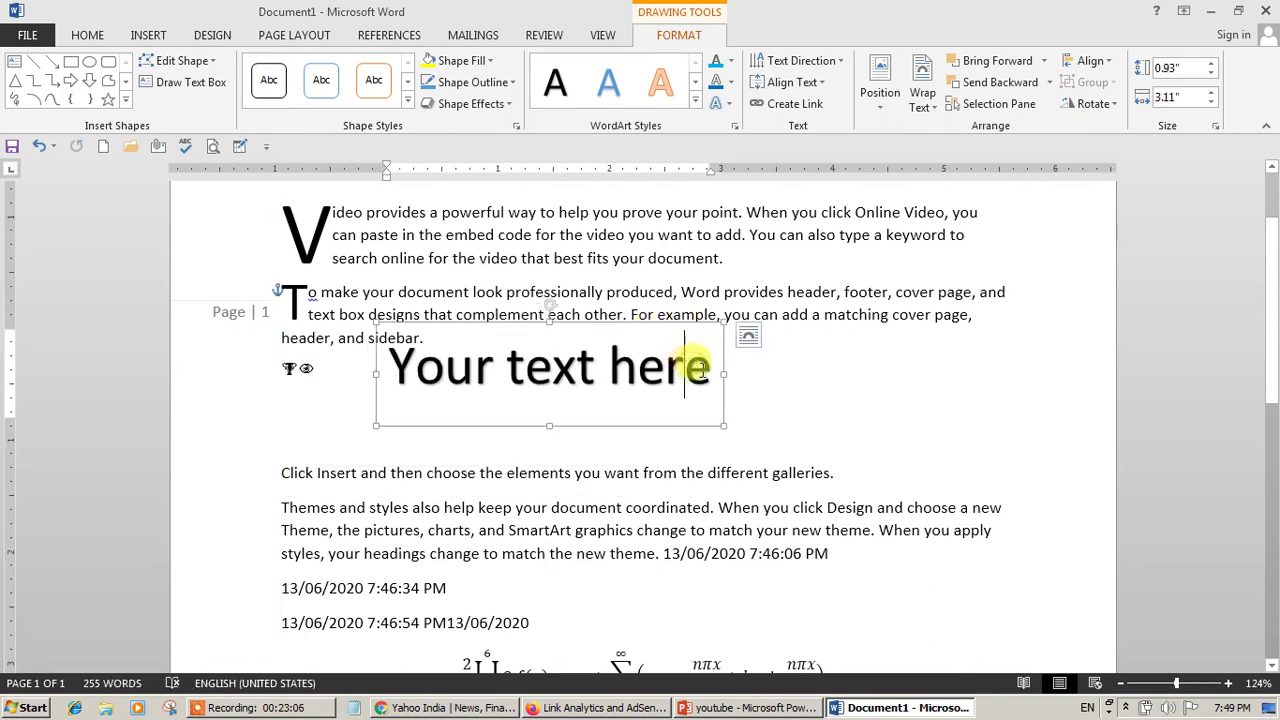
# Delete the placeholder text from the WordArt box.
pyautogui.press('BackSpace')
pyautogui.press('BackSpace')
pyautogui.press('BackSpace')
pyautogui.press('BackSpace')
pyautogui.press('BackSpace')
pyautogui.press('BackSpace')
pyautogui.press('BackSpace')
pyautogui.press('BackSpace')
pyautogui.press('BackSpace')
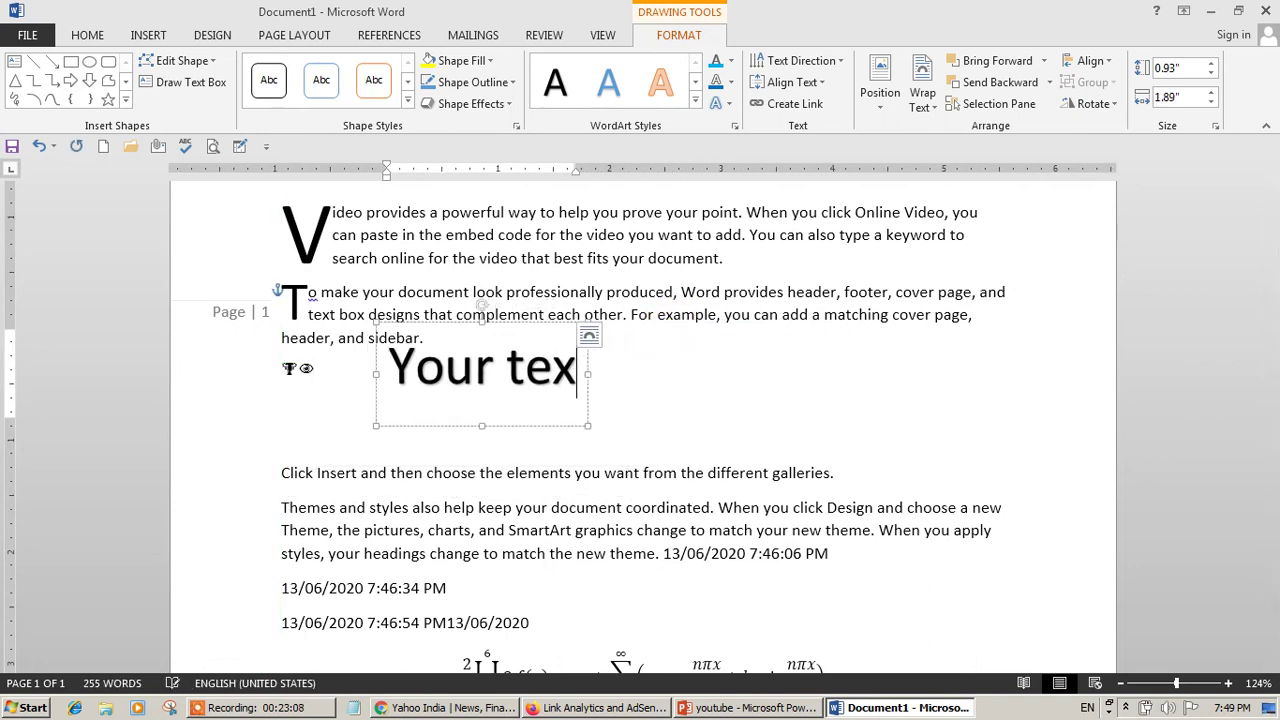
pyautogui.press('BackSpace')
pyautogui.press('BackSpace')
pyautogui.press('BackSpace')
pyautogui.press('BackSpace')
pyautogui.press('BackSpace')
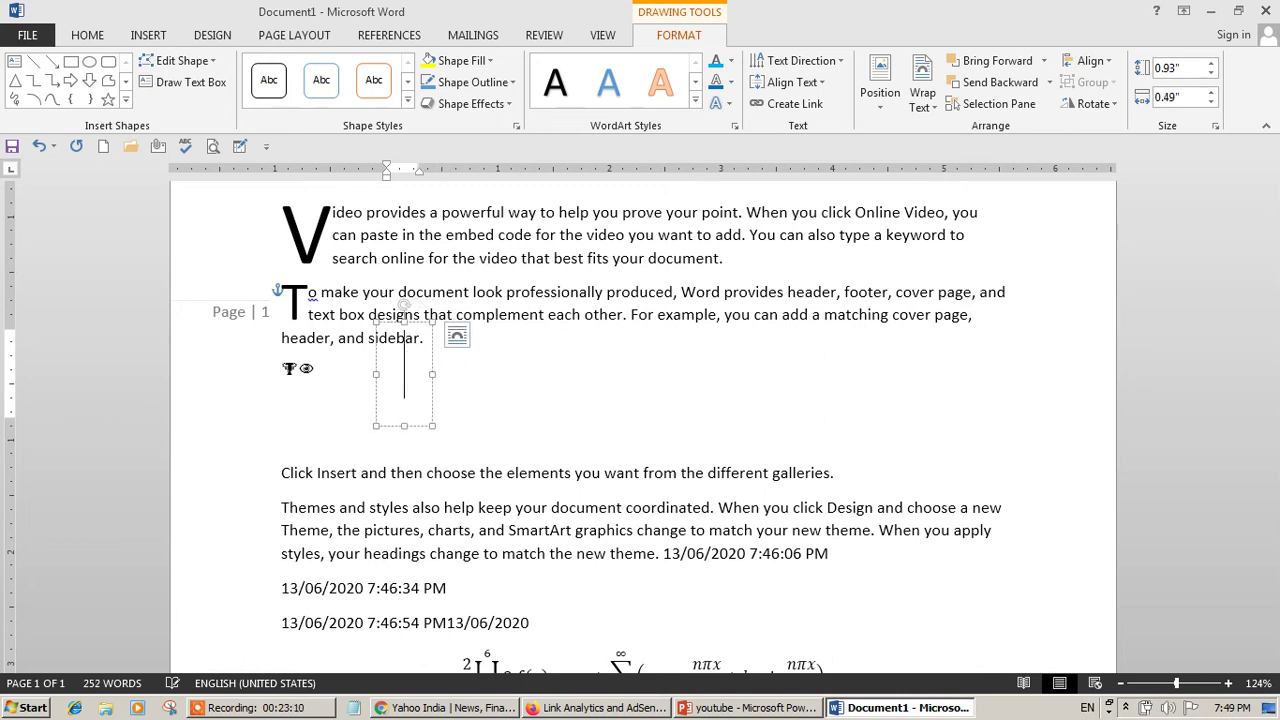
# Insert the Webdings trophy symbol, character code 37, into the empty WordArt box.
pyautogui.click(150, 37)
pyautogui.click(1205, 84)
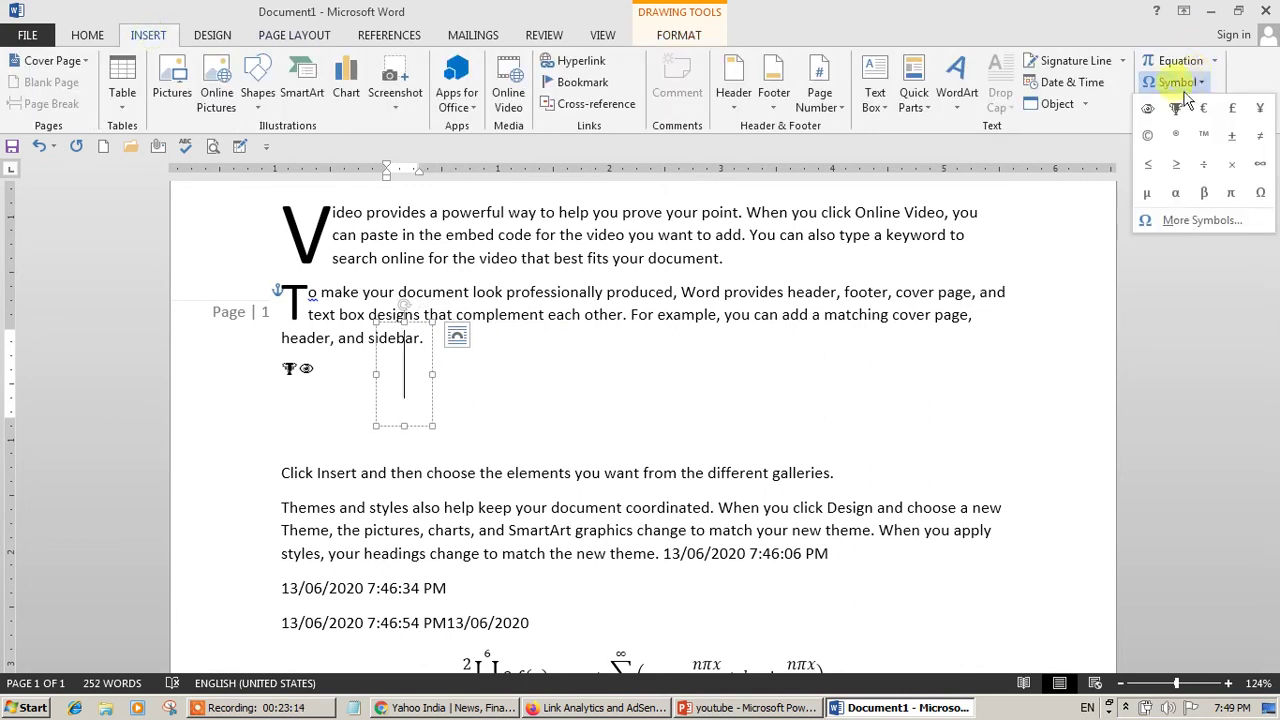
pyautogui.click(1195, 220)
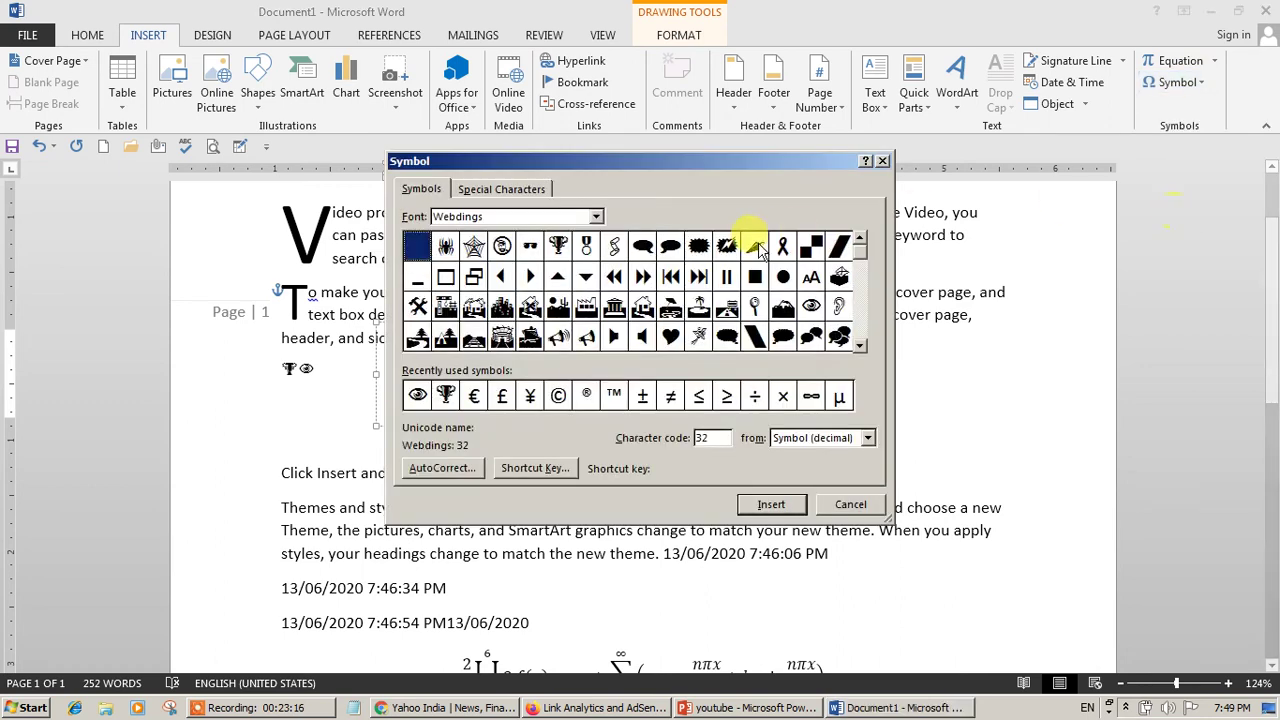
pyautogui.moveTo(752, 160); pyautogui.dragTo(953, 178)
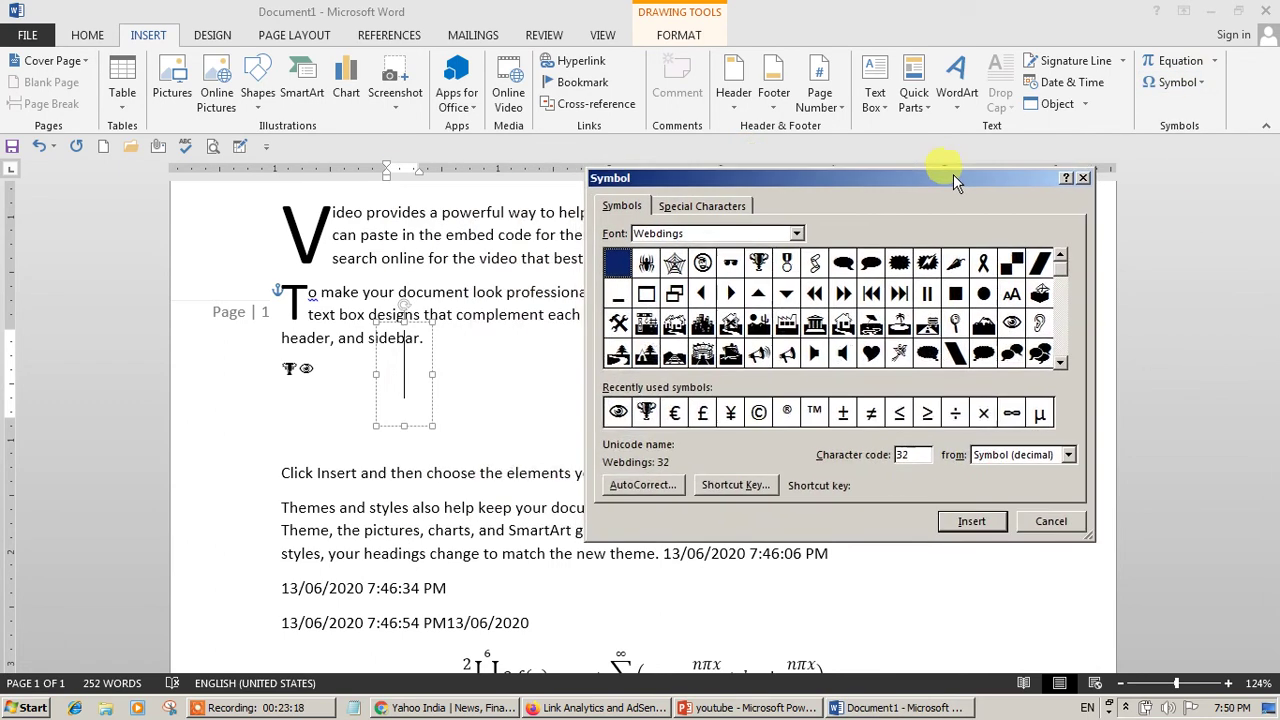
pyautogui.click(757, 272)
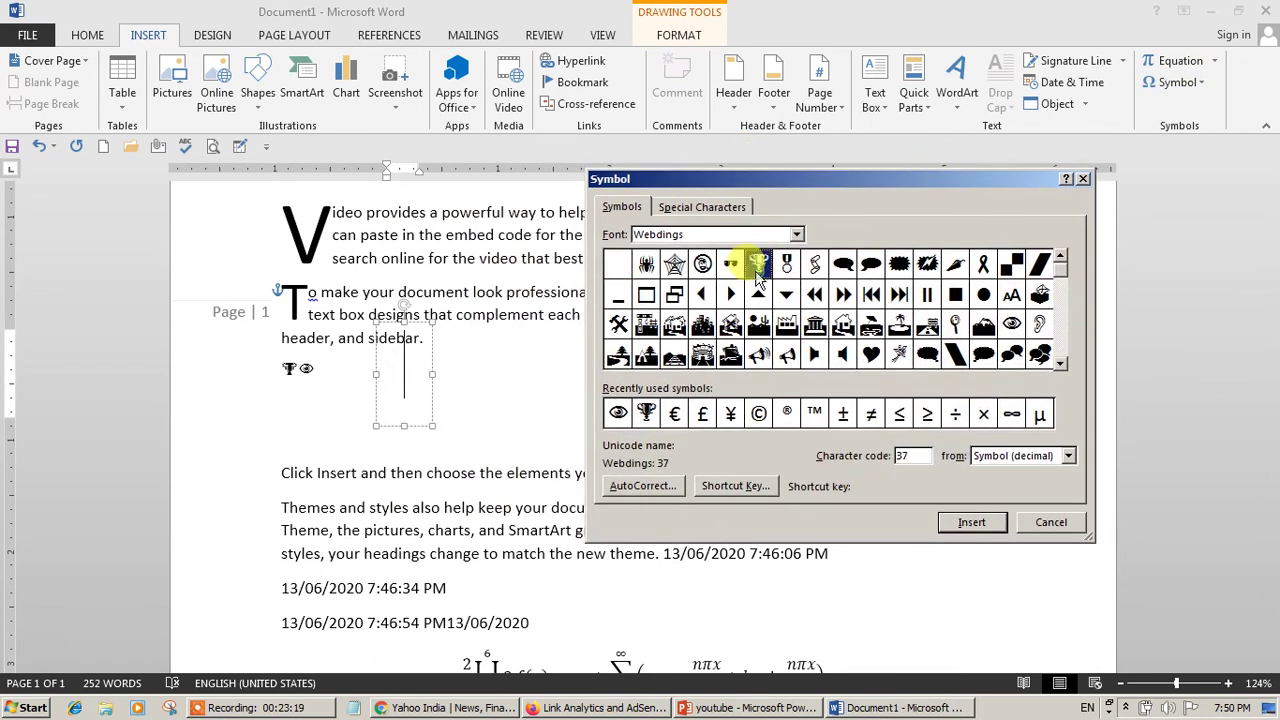
pyautogui.click(971, 522)
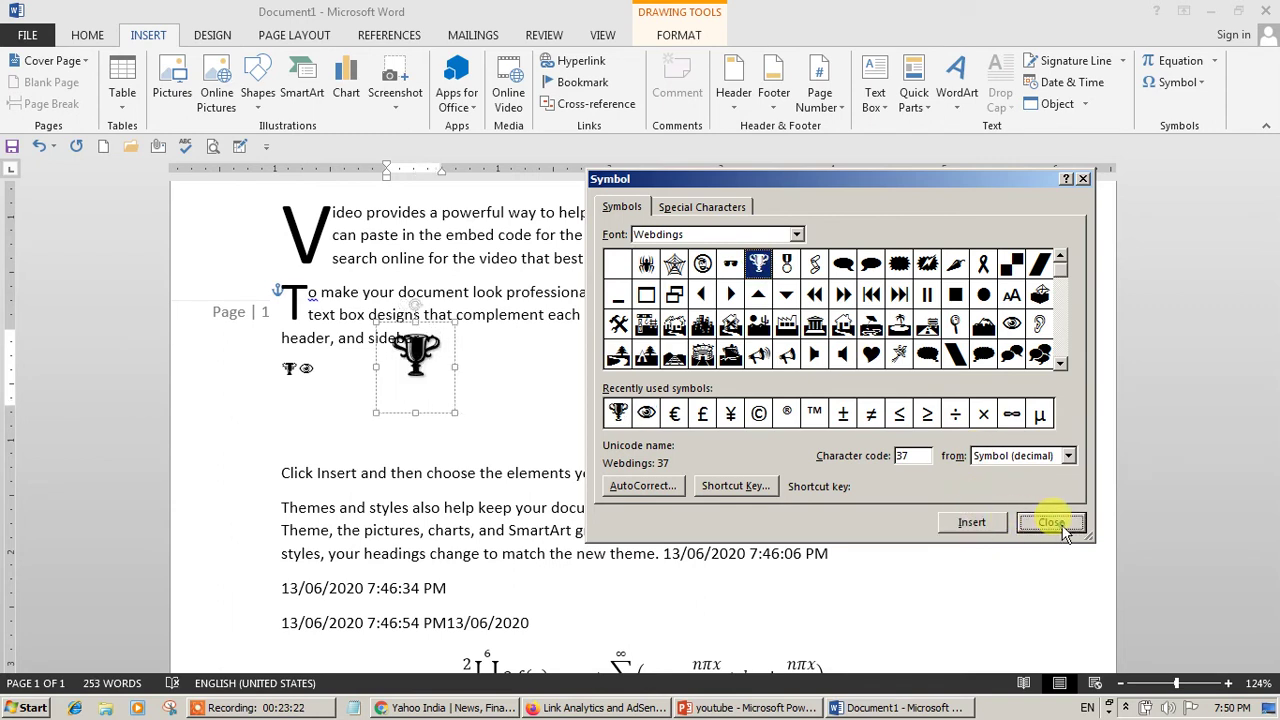
pyautogui.click(1051, 522)
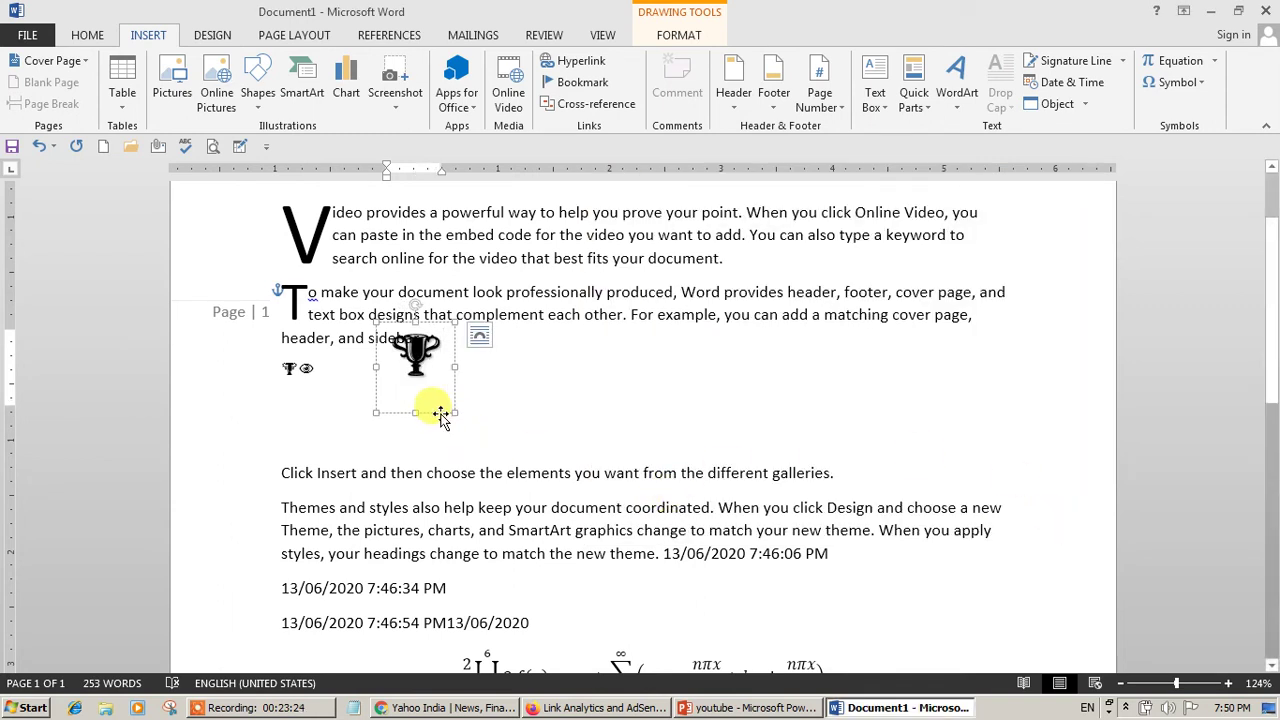
# Move the trophy WordArt into the blank area below "For example" and set its text fill to standard red.
pyautogui.moveTo(440, 413); pyautogui.dragTo(710, 432)
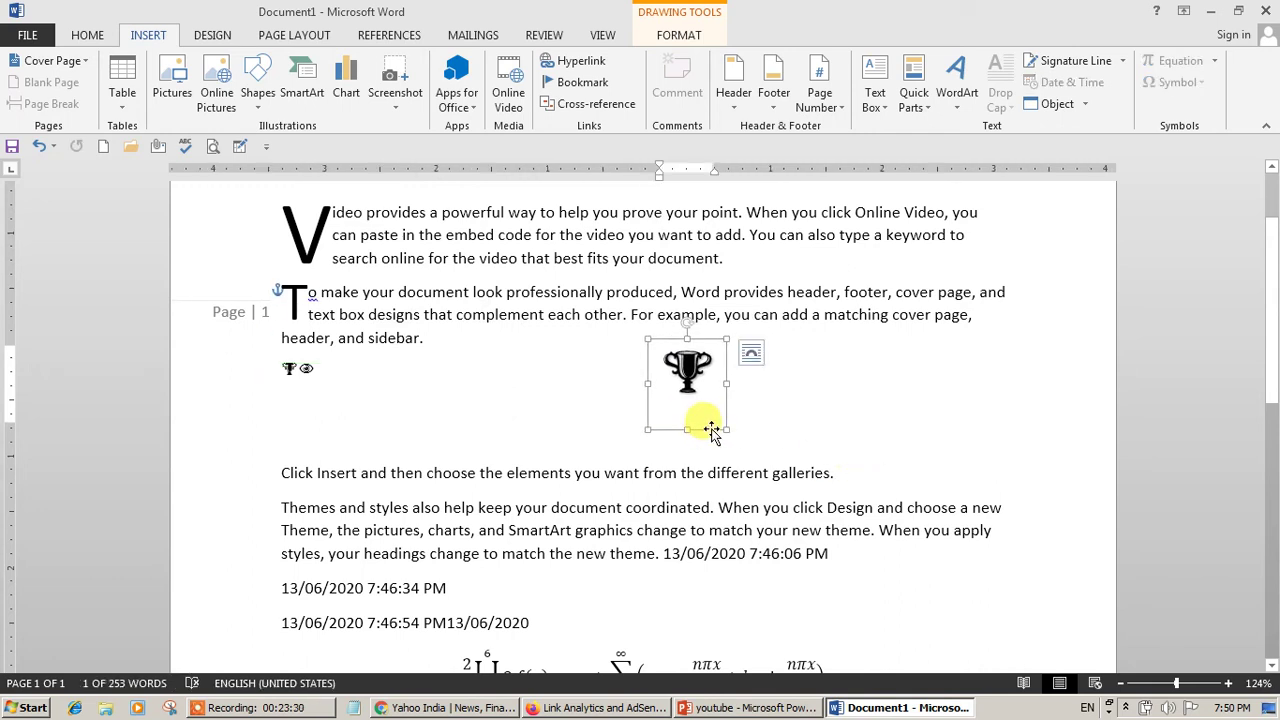
pyautogui.click(683, 36)
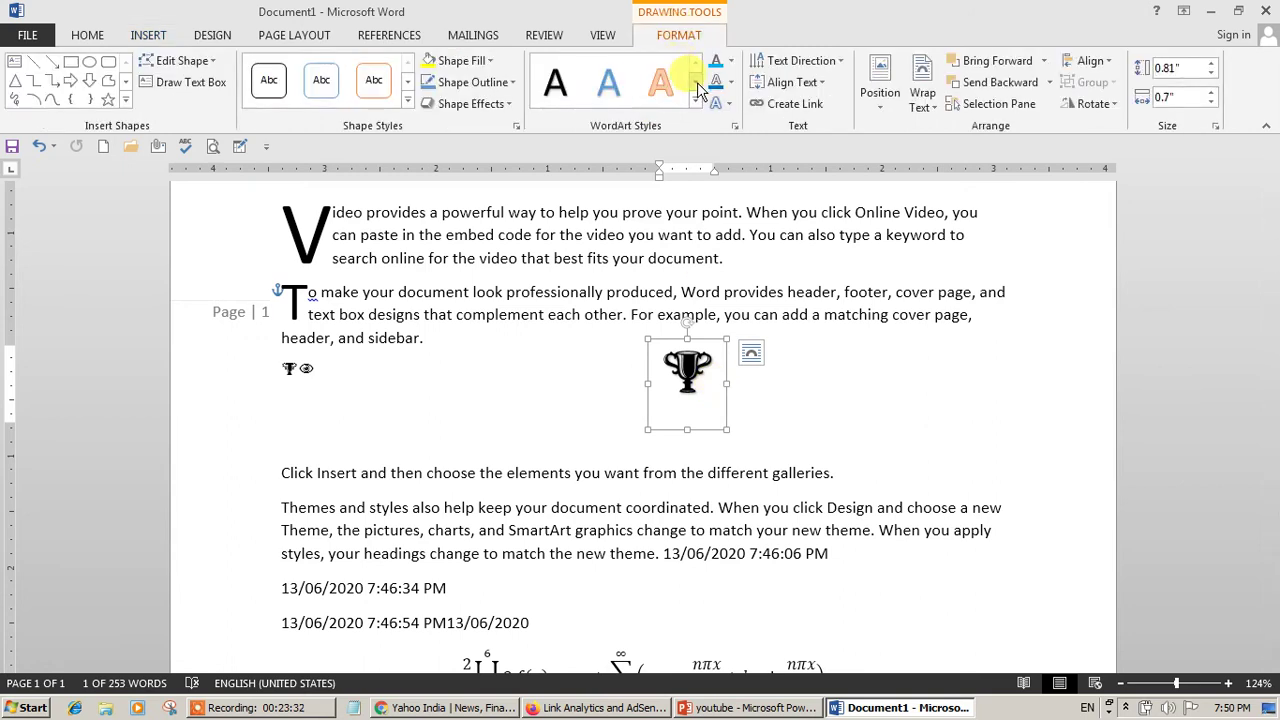
pyautogui.click(730, 63)
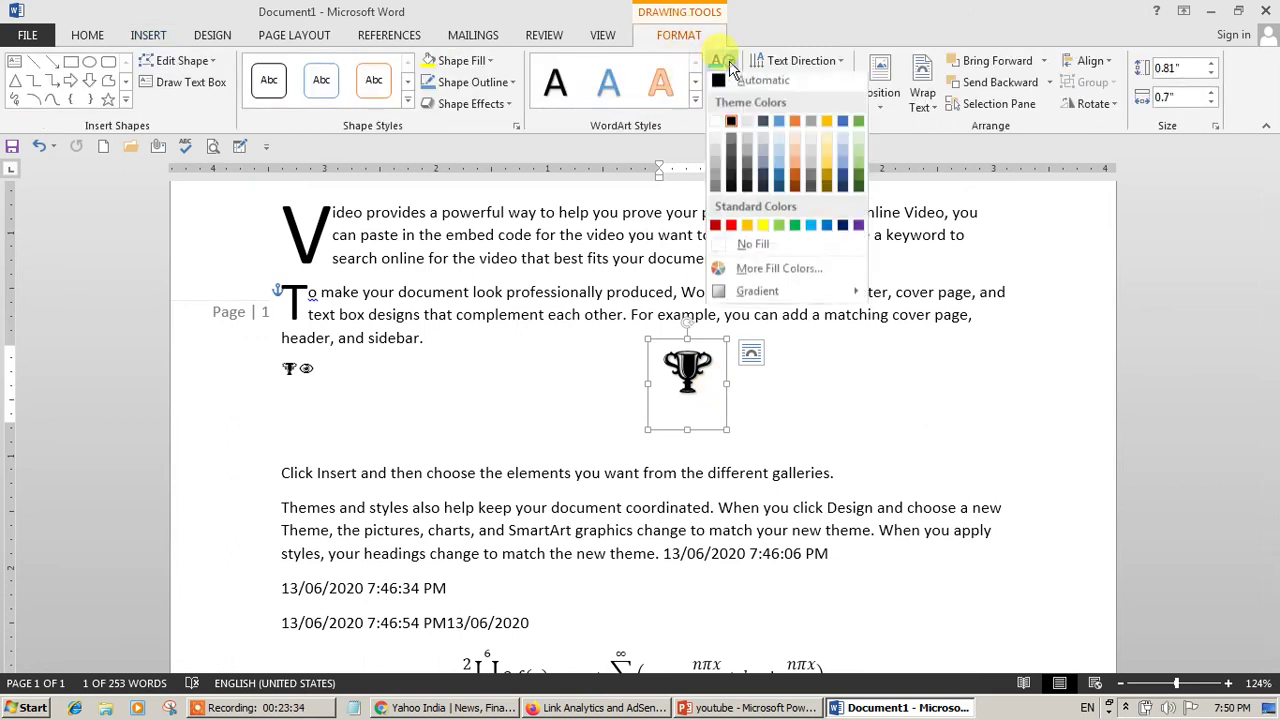
pyautogui.click(731, 230)
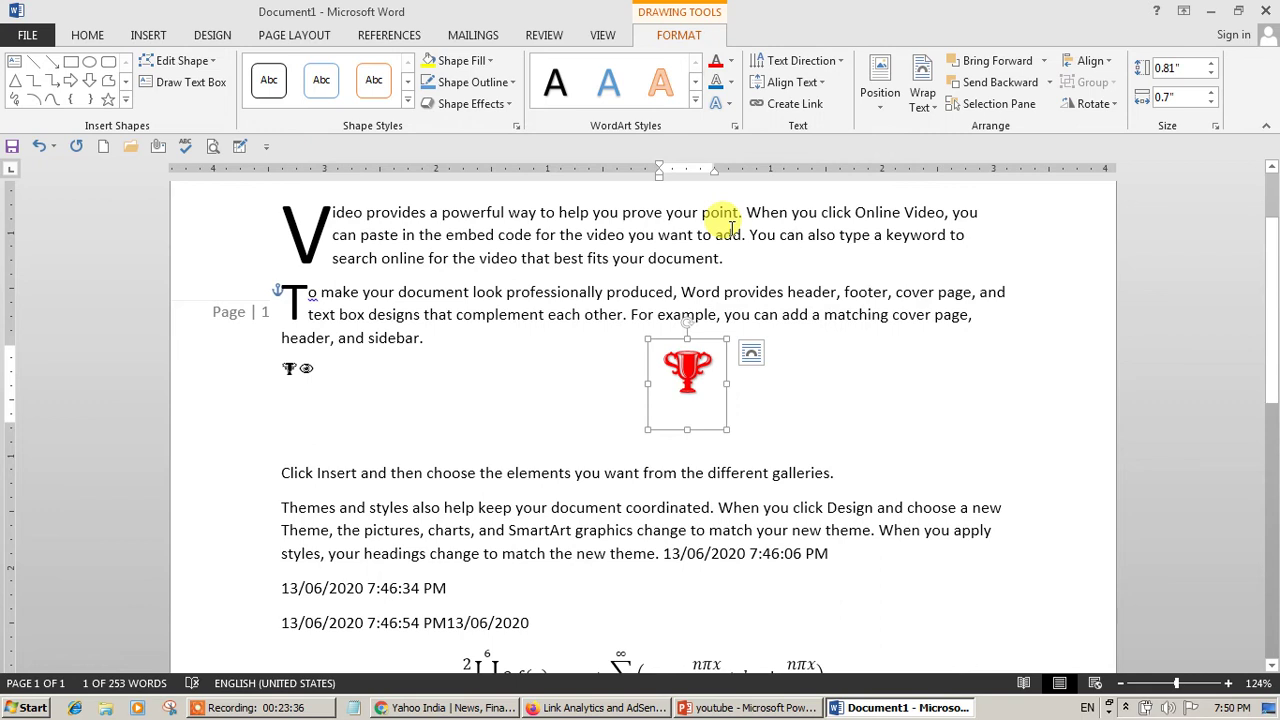
# Insert a WordArt box in the blue third-row style on the line below the small symbols and delete its placeholder text.
pyautogui.click(767, 395)
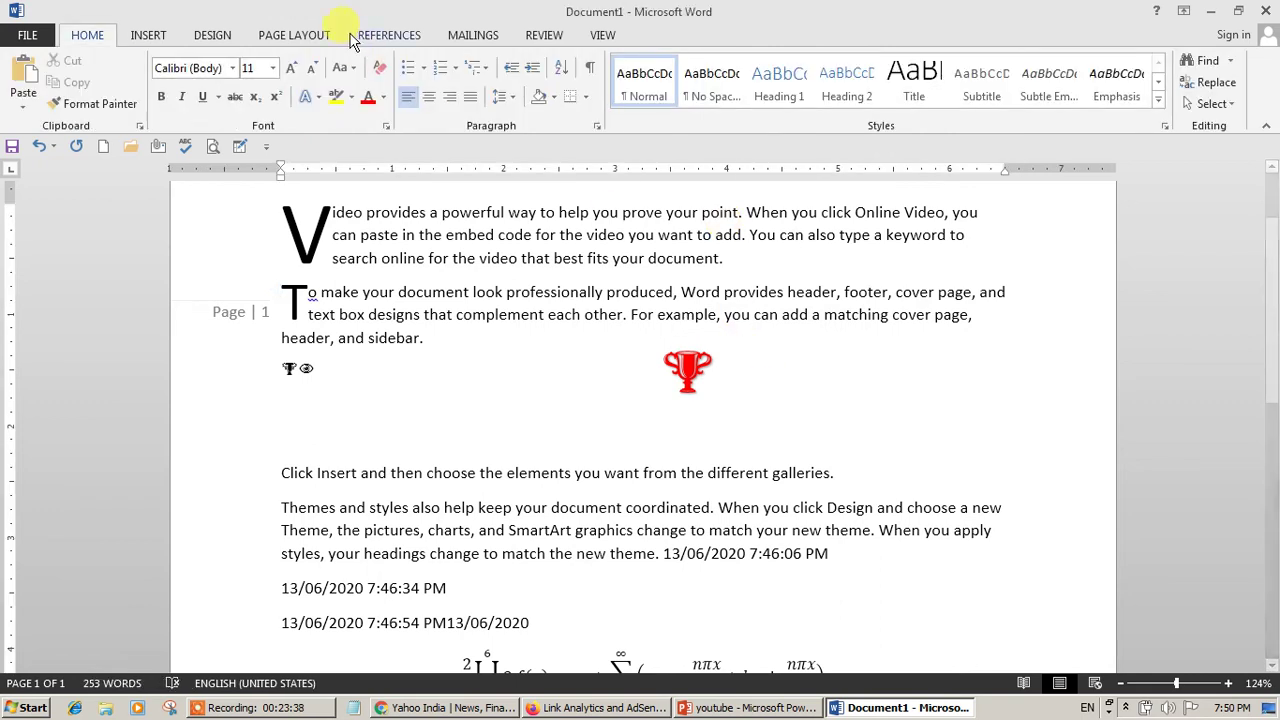
pyautogui.click(157, 35)
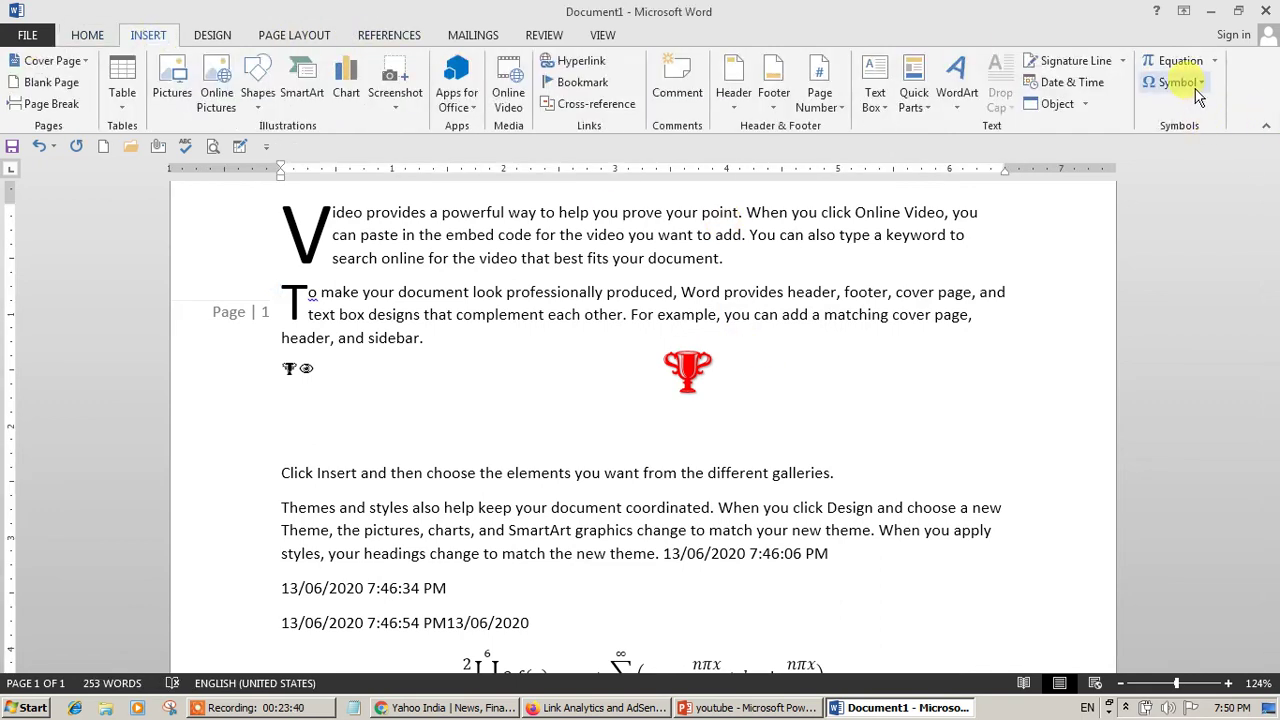
pyautogui.click(957, 72)
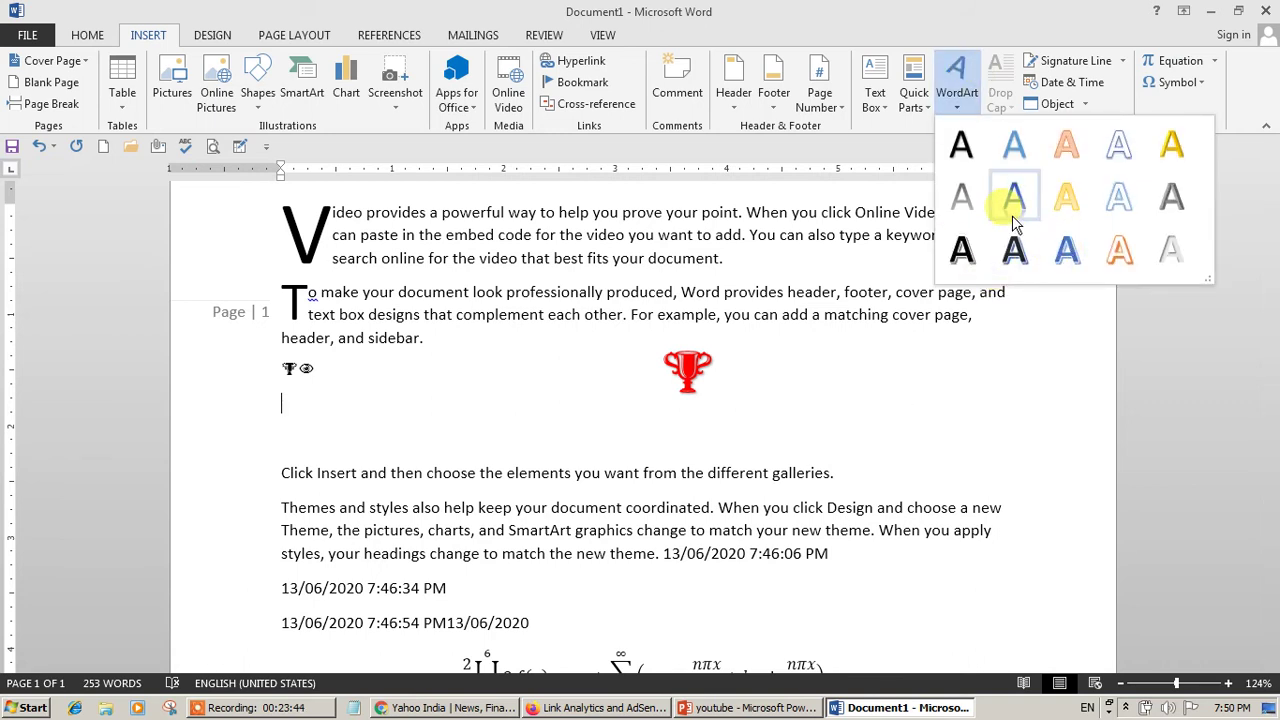
pyautogui.click(1068, 248)
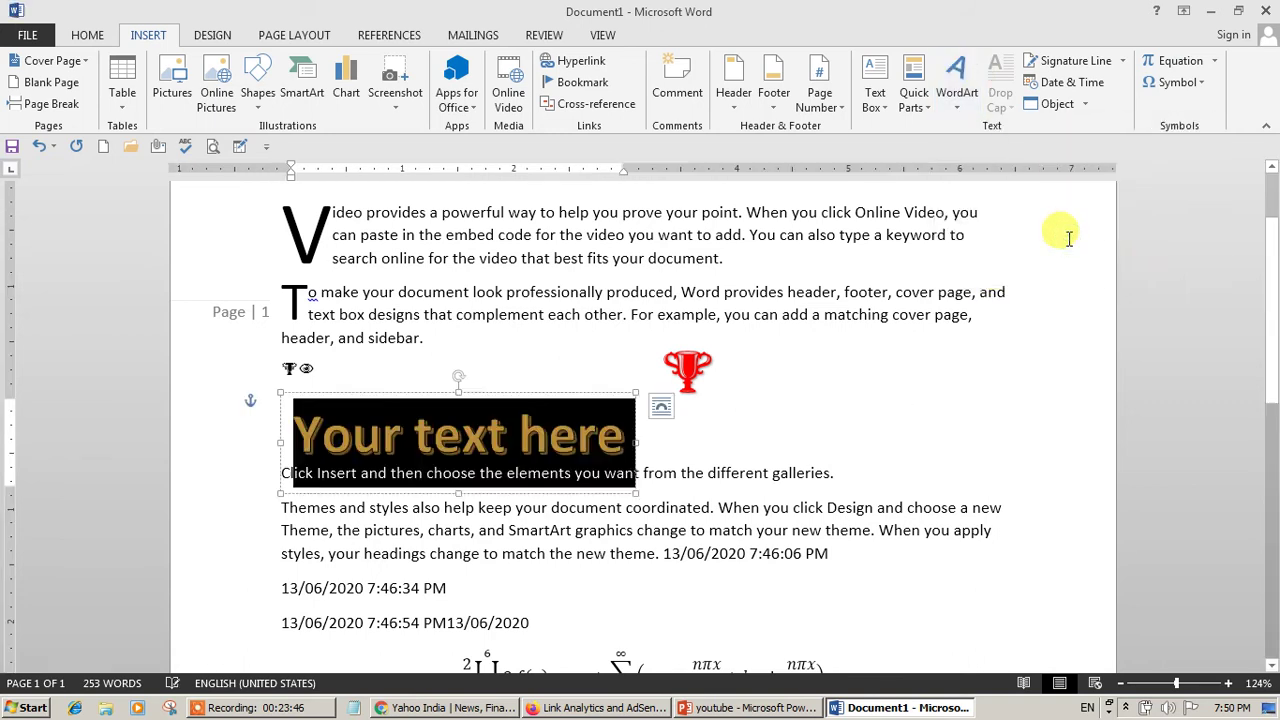
pyautogui.press('Delete')
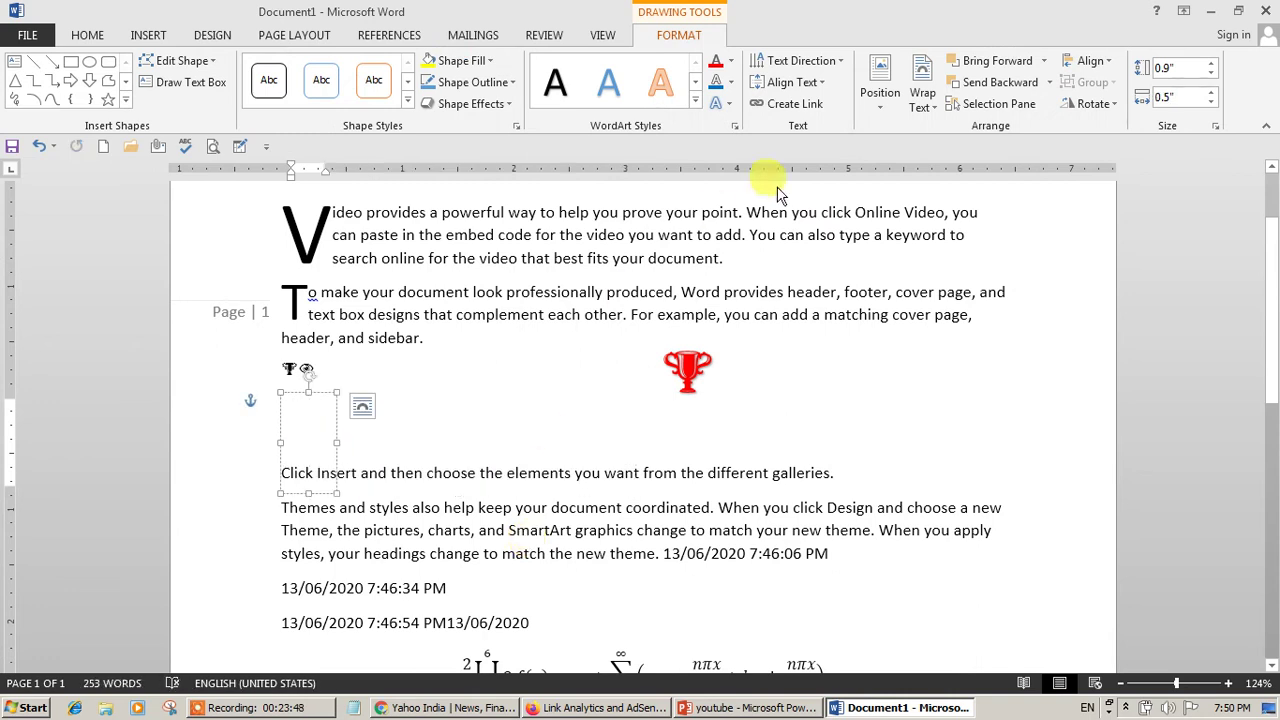
# Insert the Wingdings 2 telephone symbol, character code 39, into the empty WordArt box.
pyautogui.click(148, 35)
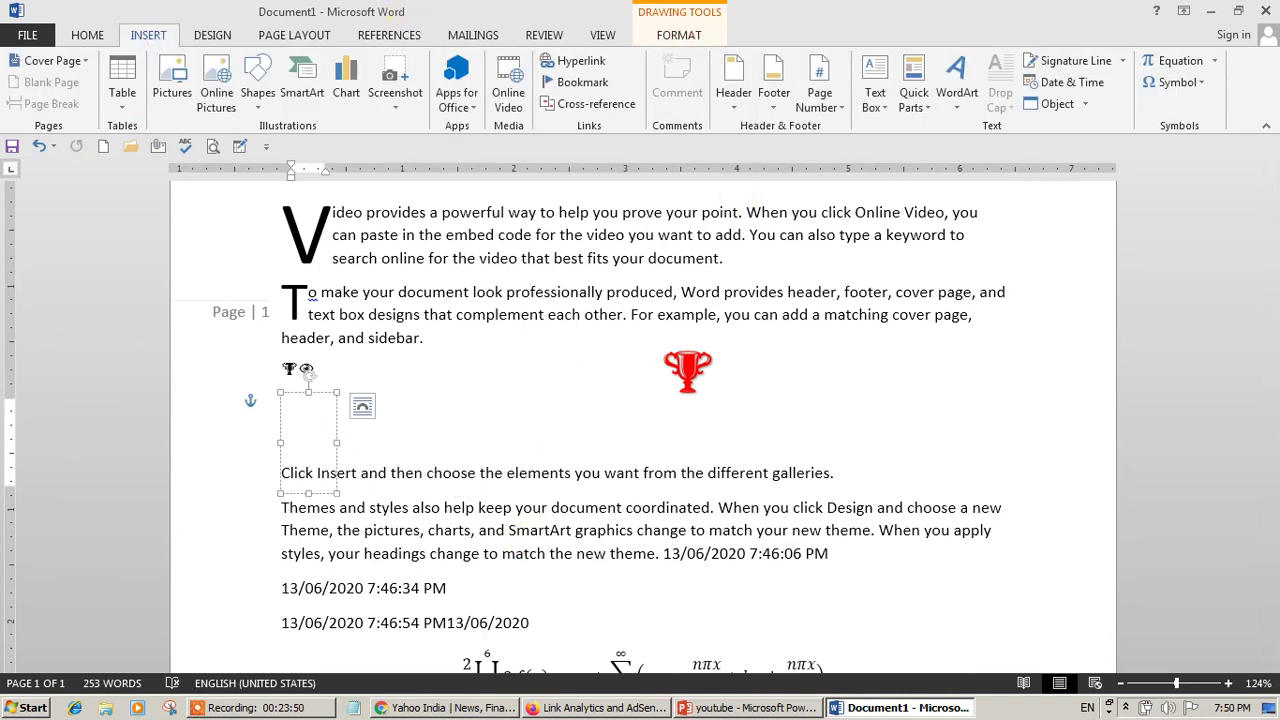
pyautogui.click(1183, 82)
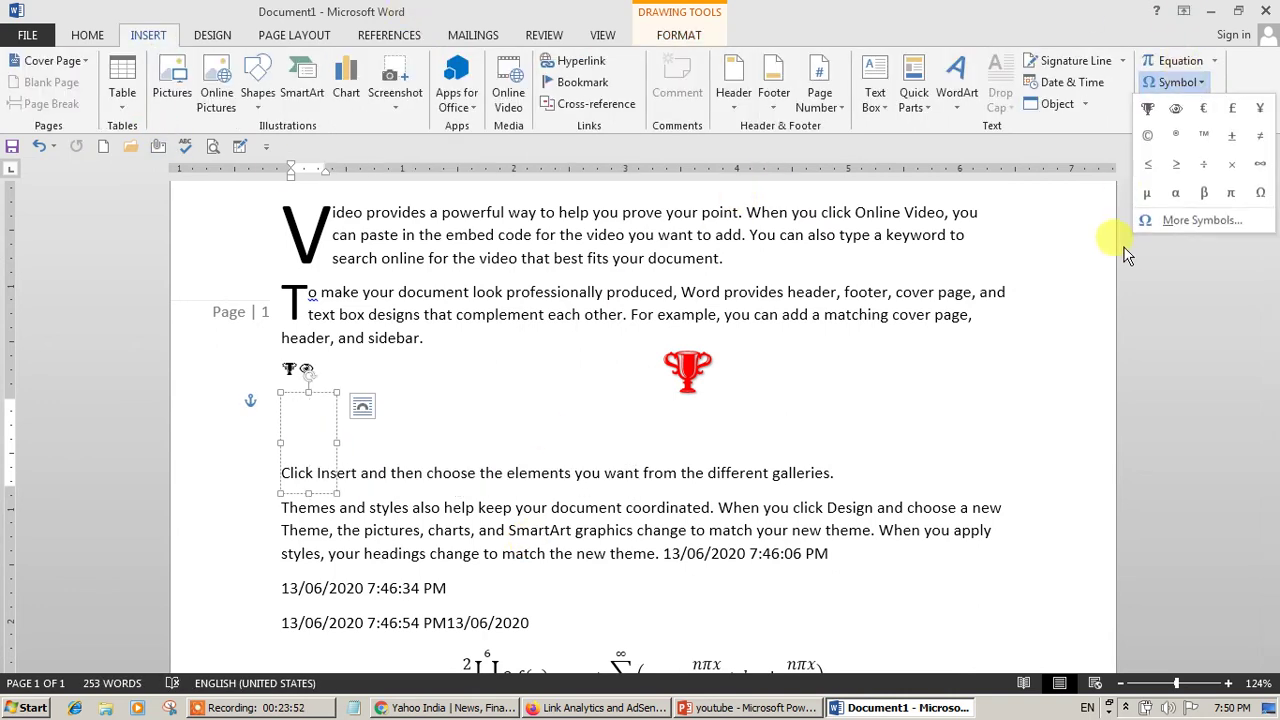
pyautogui.click(1195, 219)
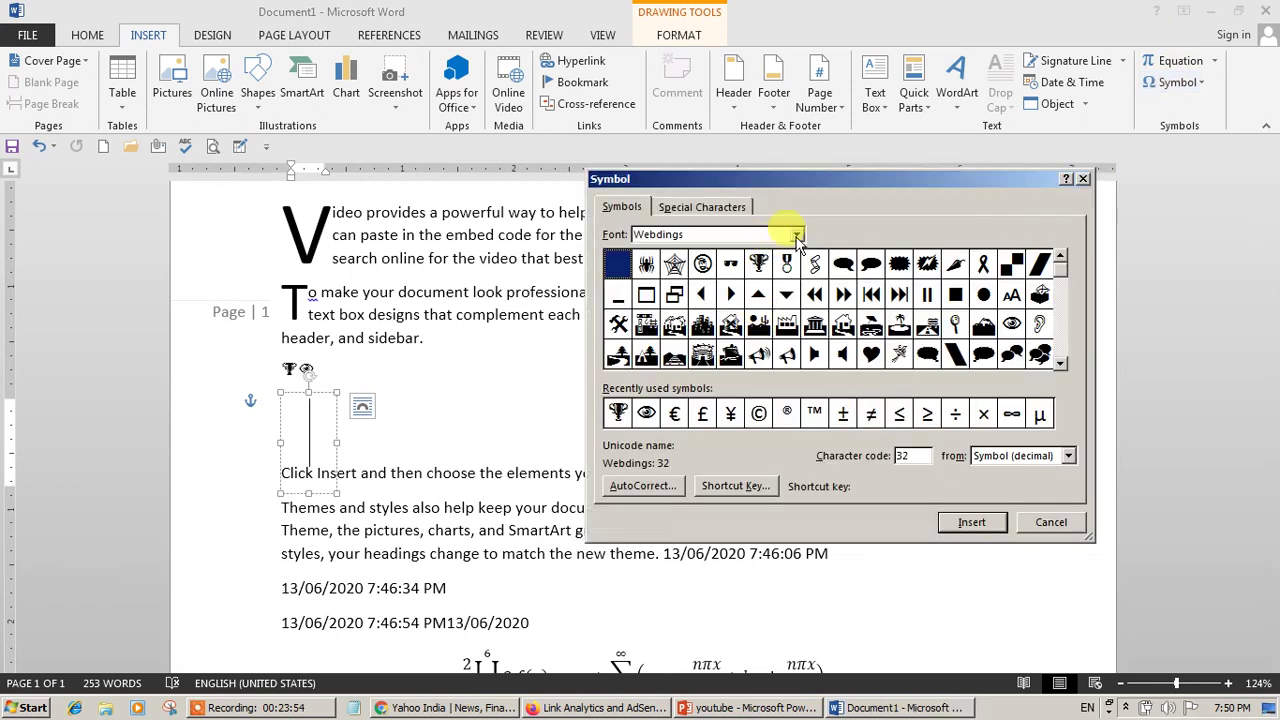
pyautogui.click(797, 236)
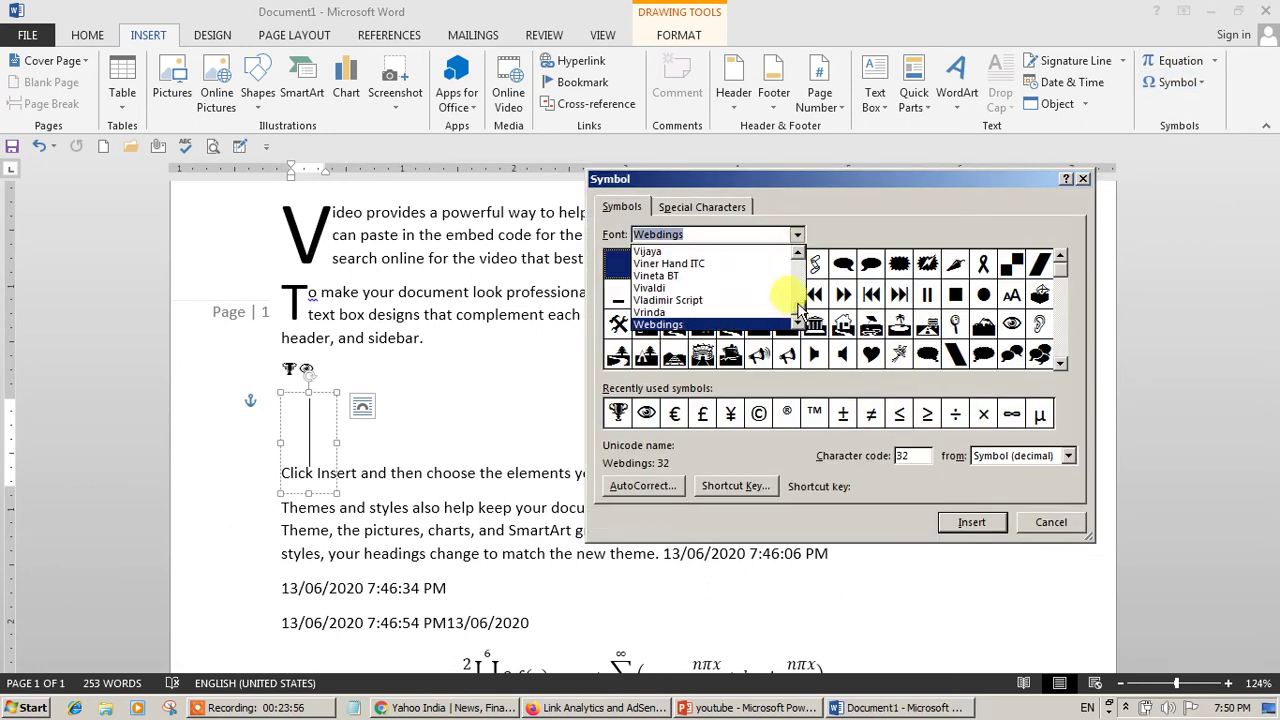
pyautogui.click(797, 322)
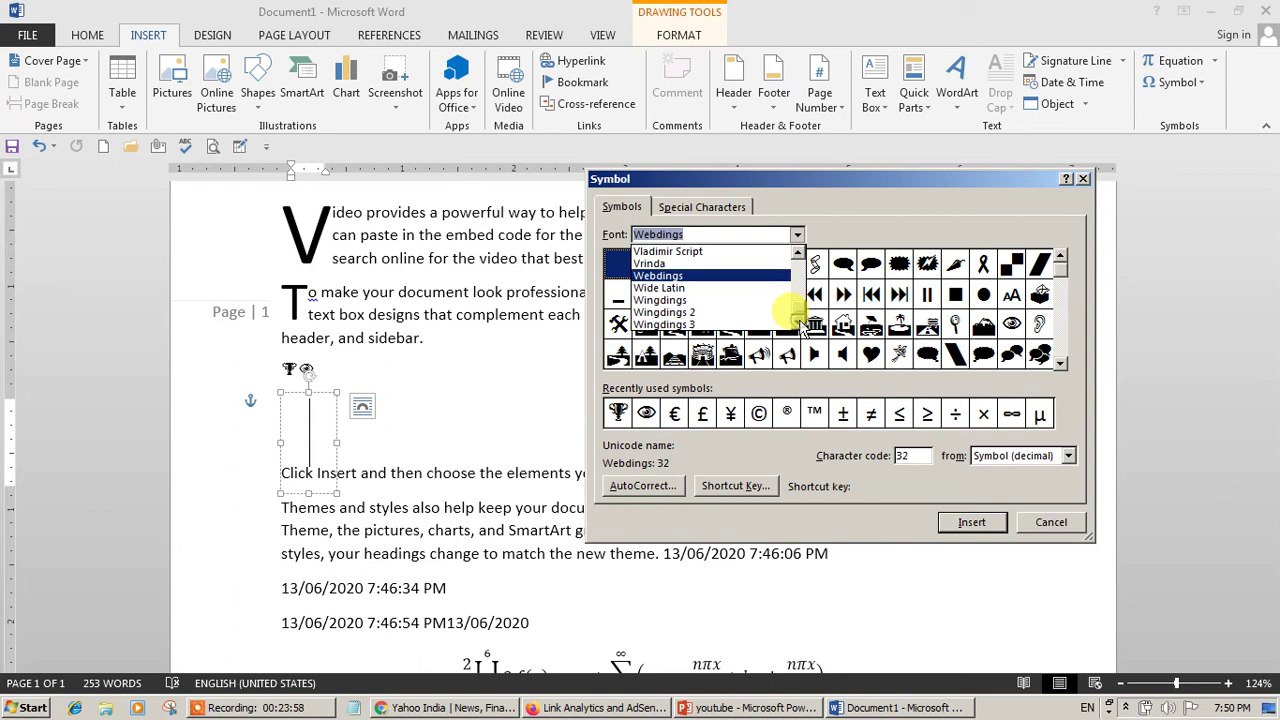
pyautogui.click(770, 312)
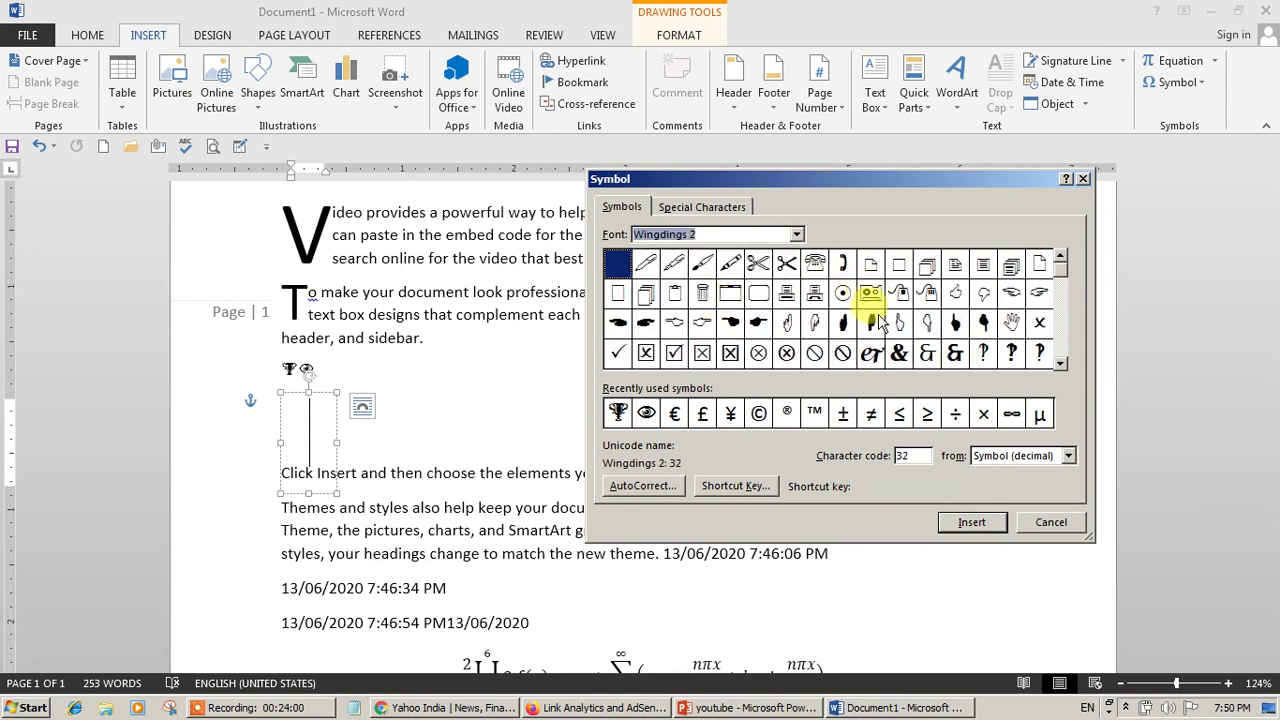
pyautogui.click(815, 266)
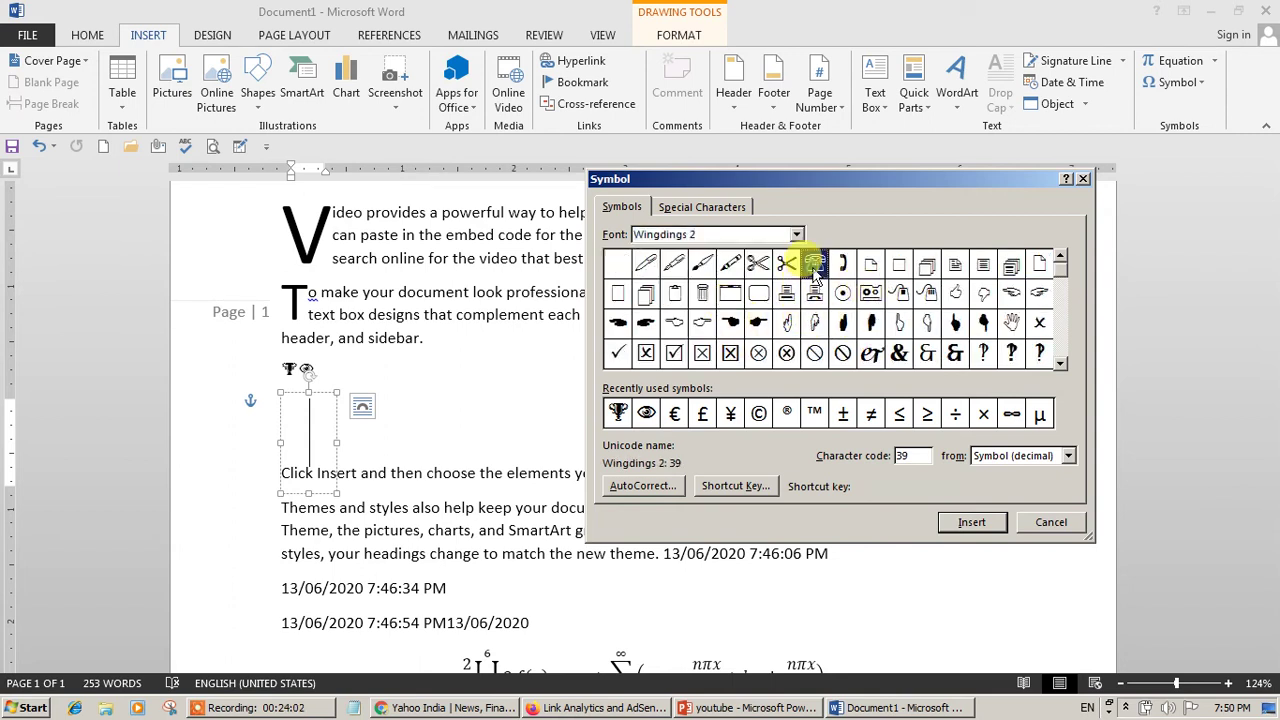
pyautogui.click(972, 522)
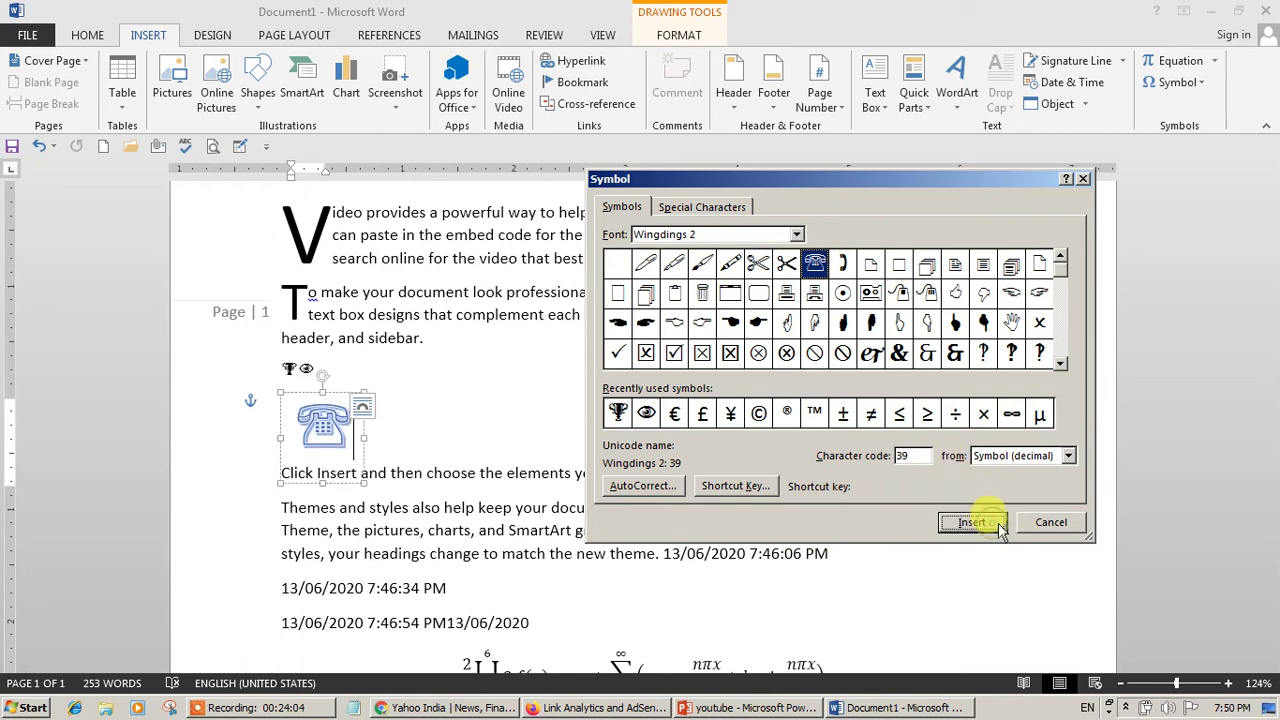
pyautogui.click(1045, 522)
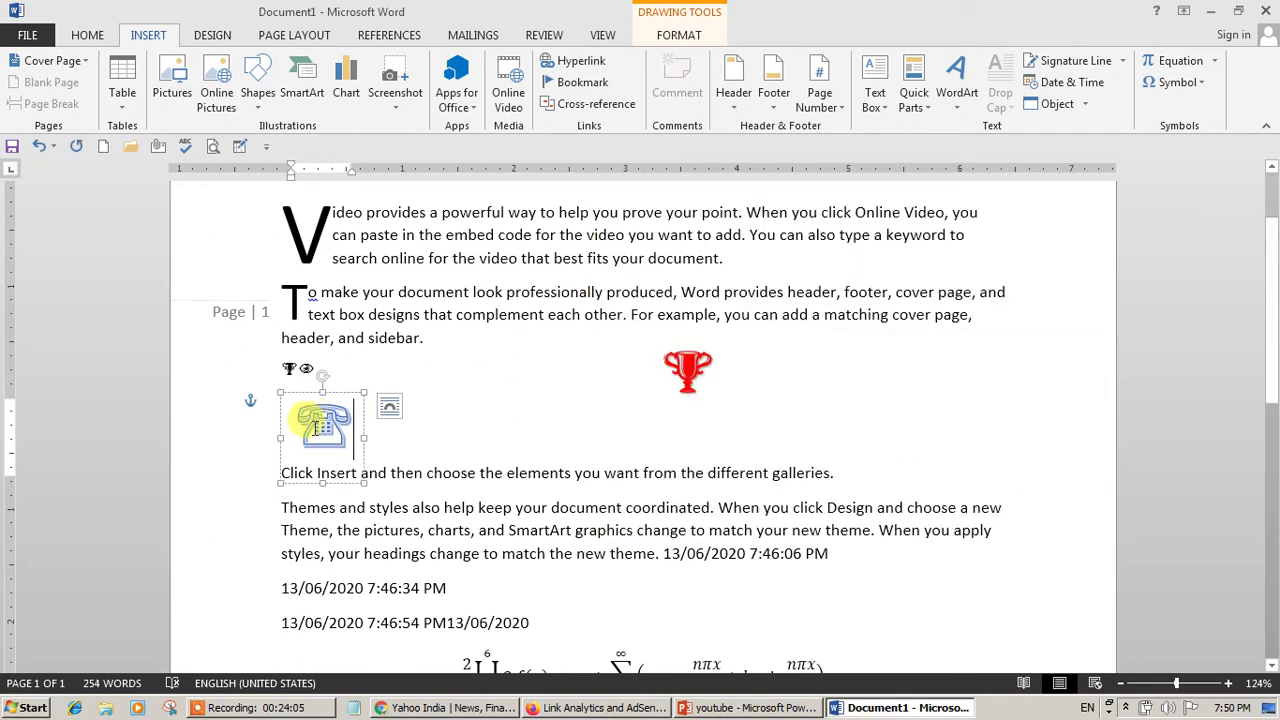
# Apply the first black WordArt style to the telephone symbol.
pyautogui.click(361, 455)
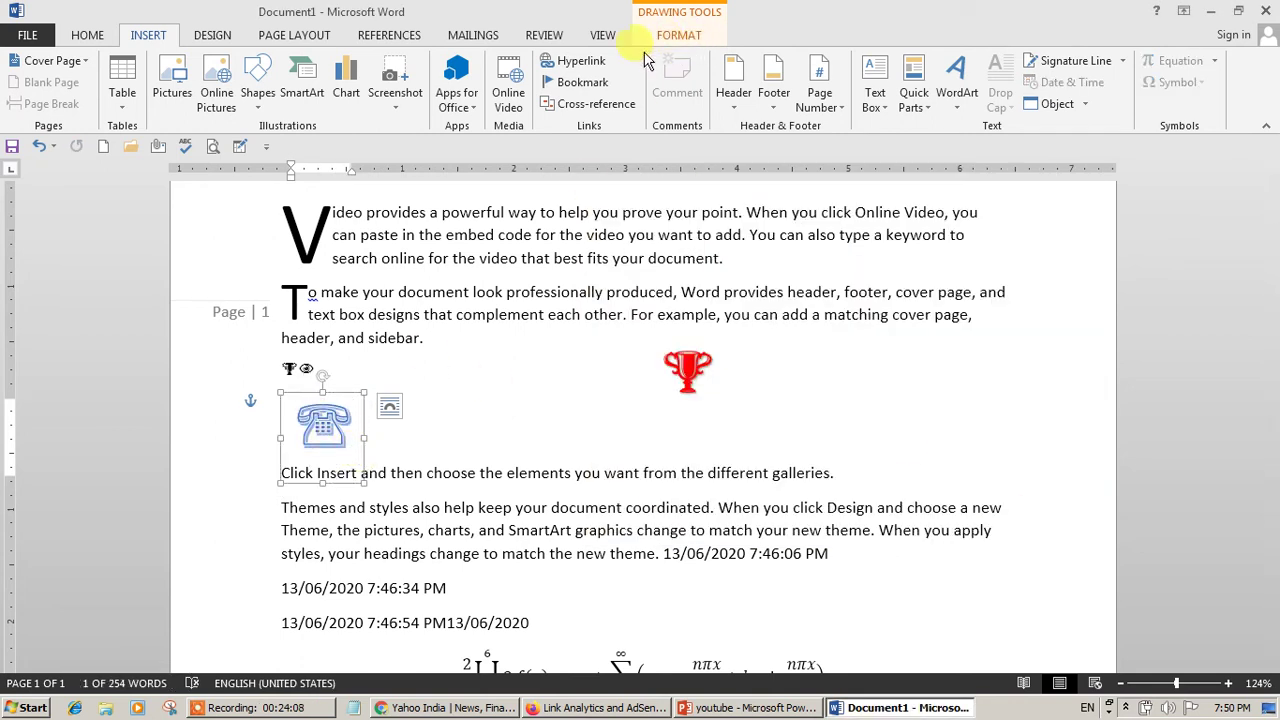
pyautogui.click(686, 38)
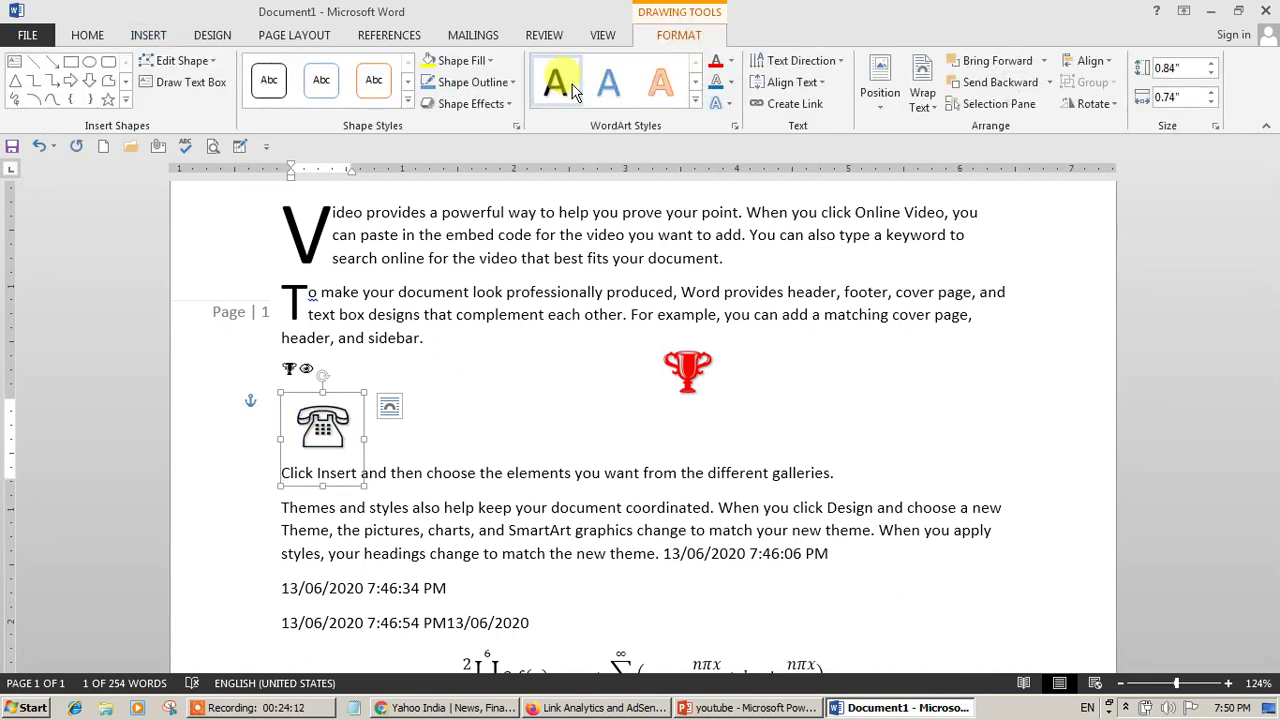
pyautogui.click(600, 345)
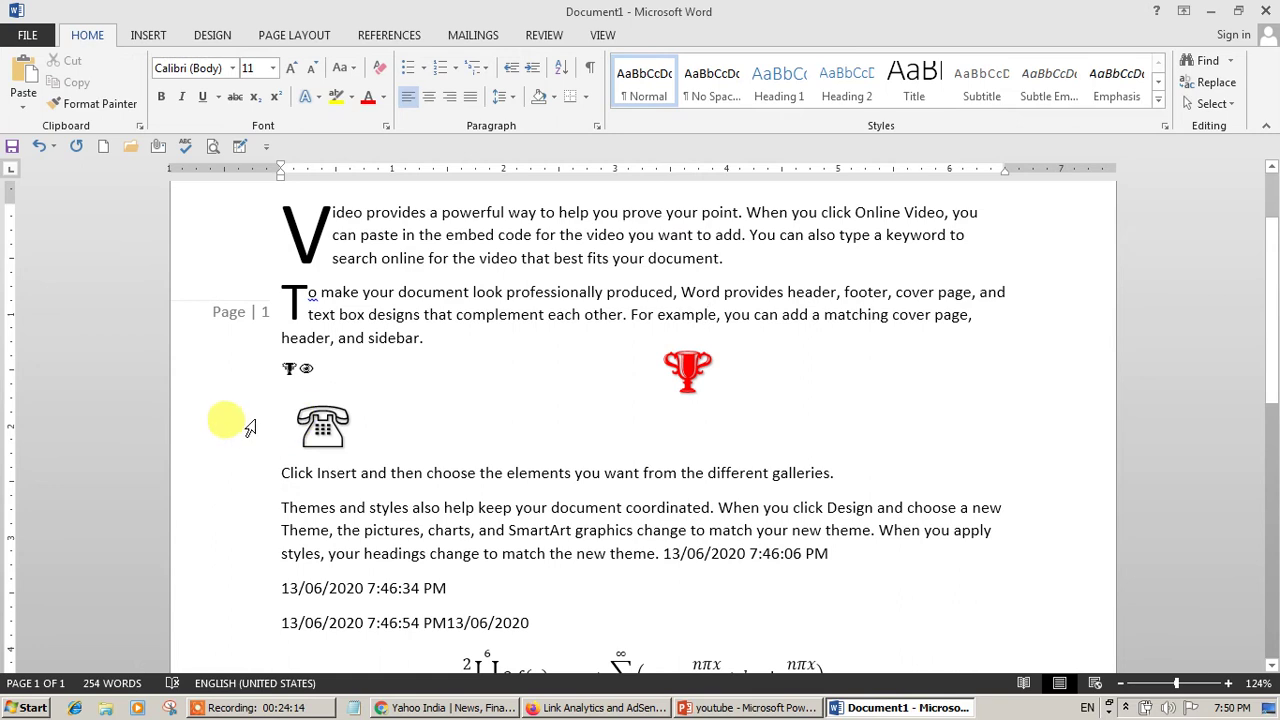
# Delete the entire body content of the document.
pyautogui.click(150, 36)
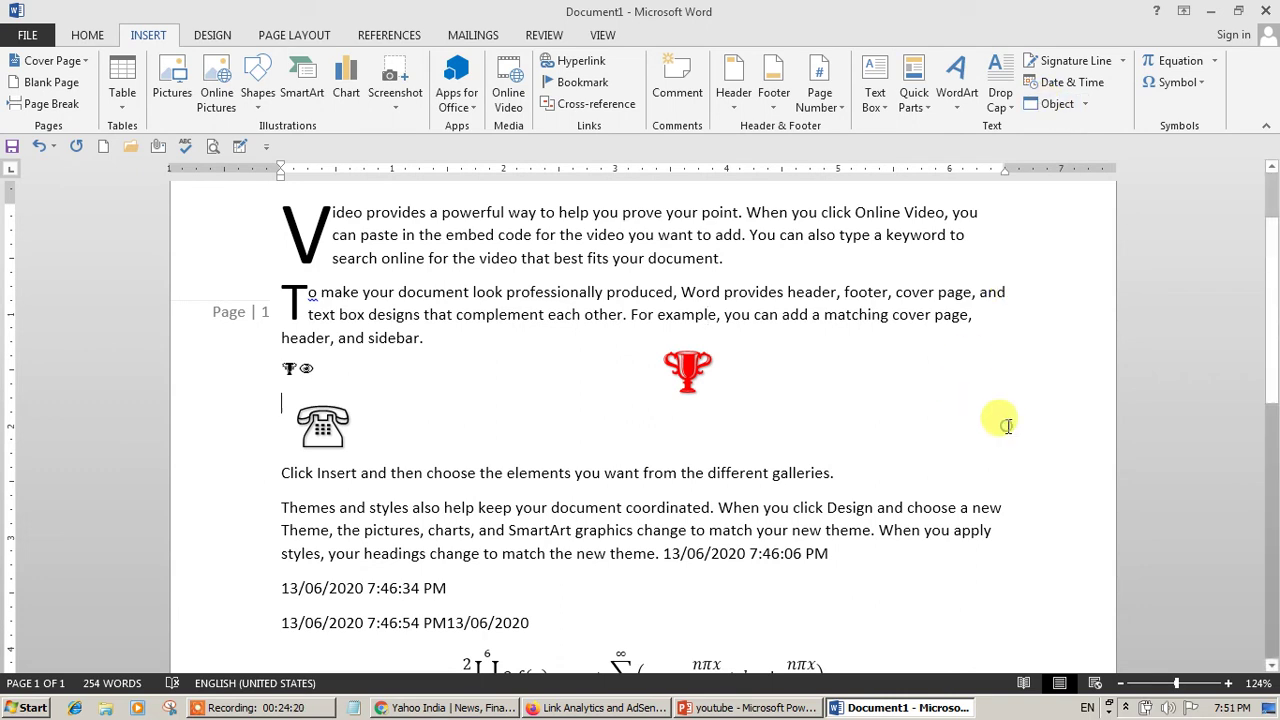
pyautogui.hotkey('ctrl', 'a')
pyautogui.press('Delete')
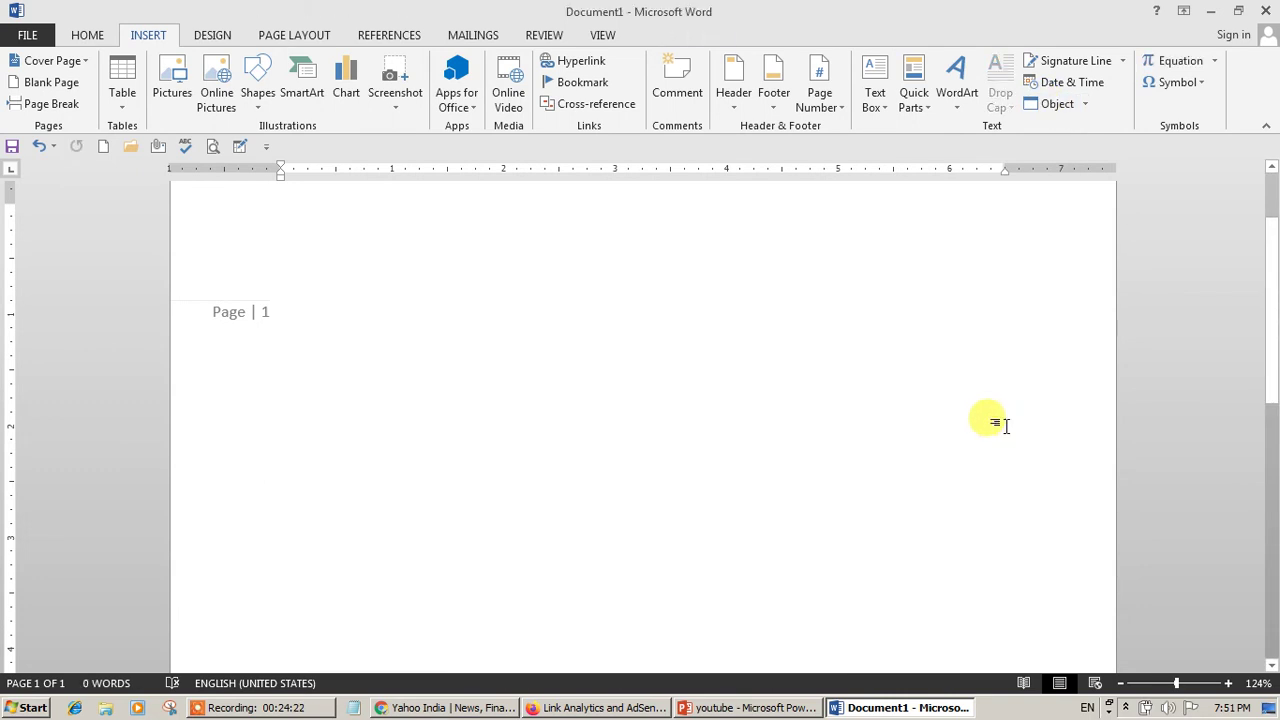
# Insert a new Bitmap Image object, draw a freehand black scribble on its Paint canvas and return to the document.
pyautogui.moveTo(1272, 250); pyautogui.dragTo(1257, 163)
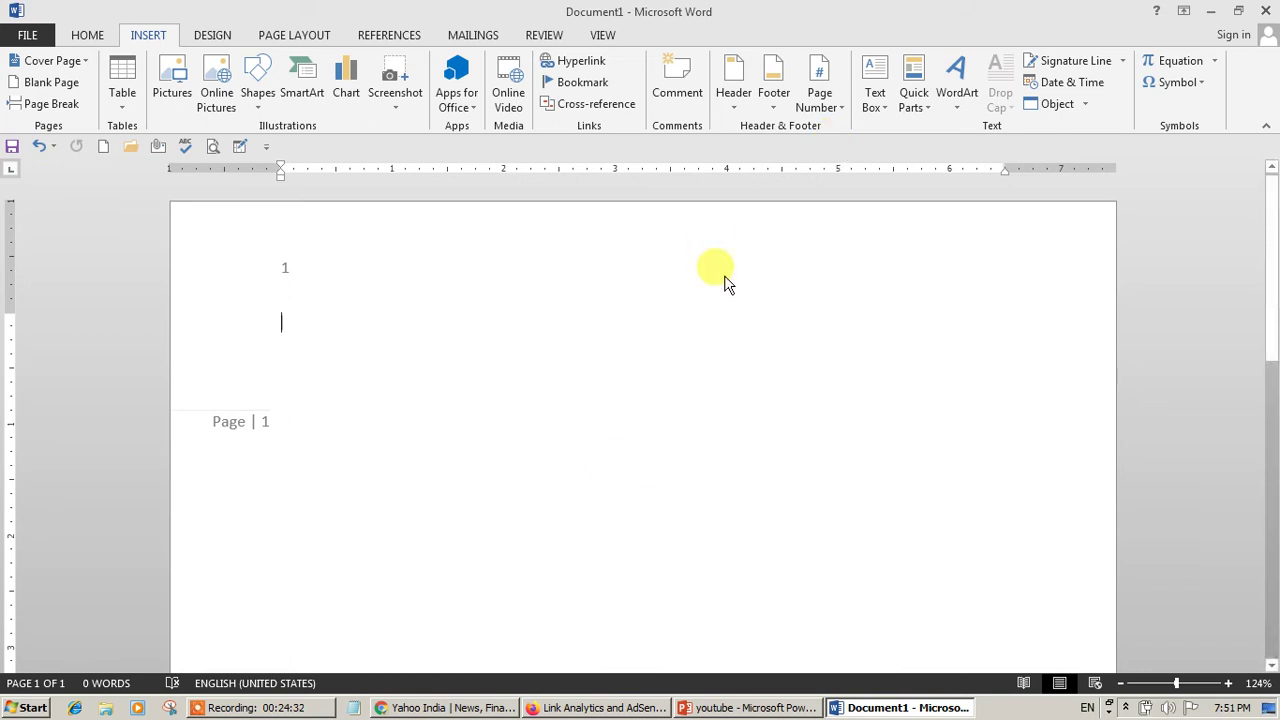
pyautogui.click(1055, 110)
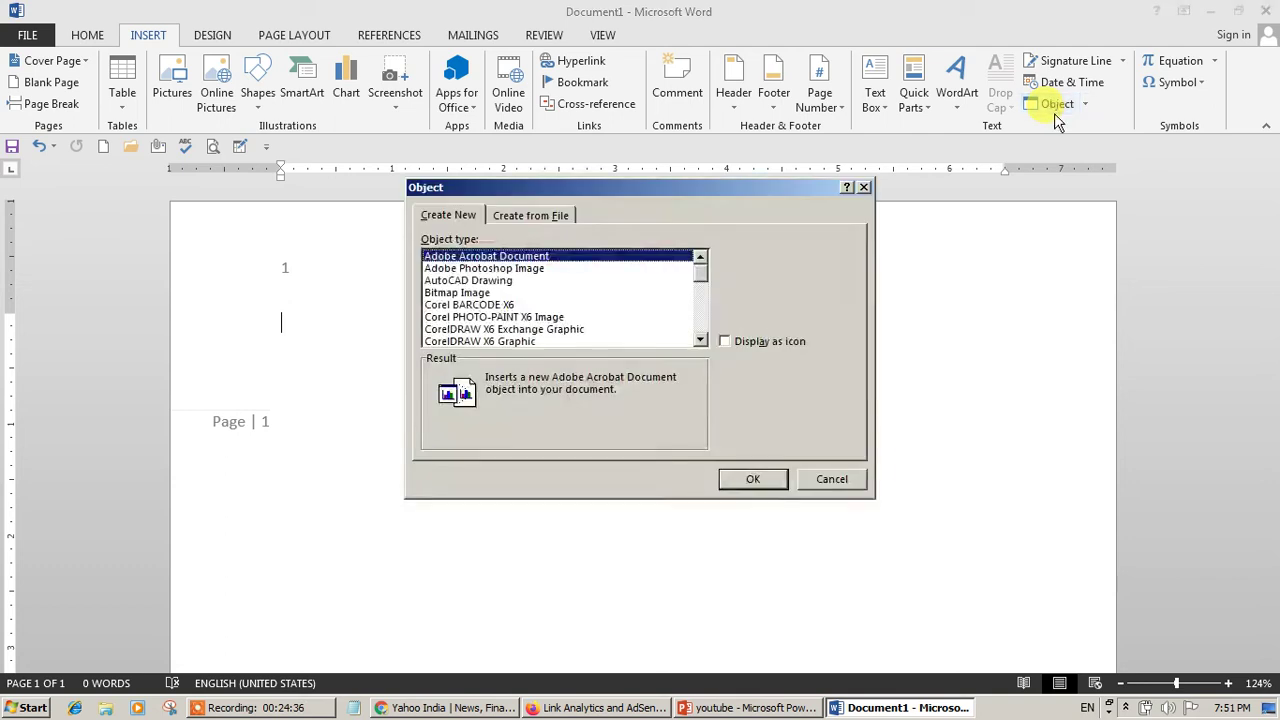
pyautogui.click(478, 293)
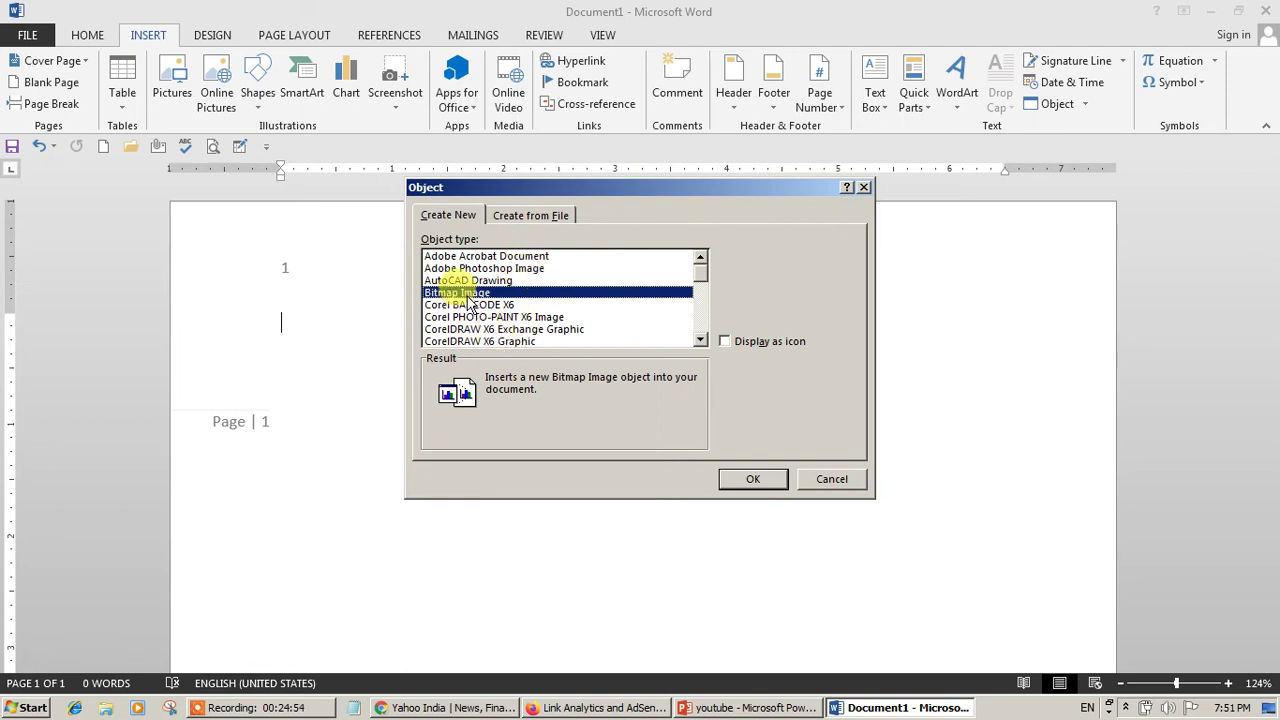
pyautogui.click(745, 478)
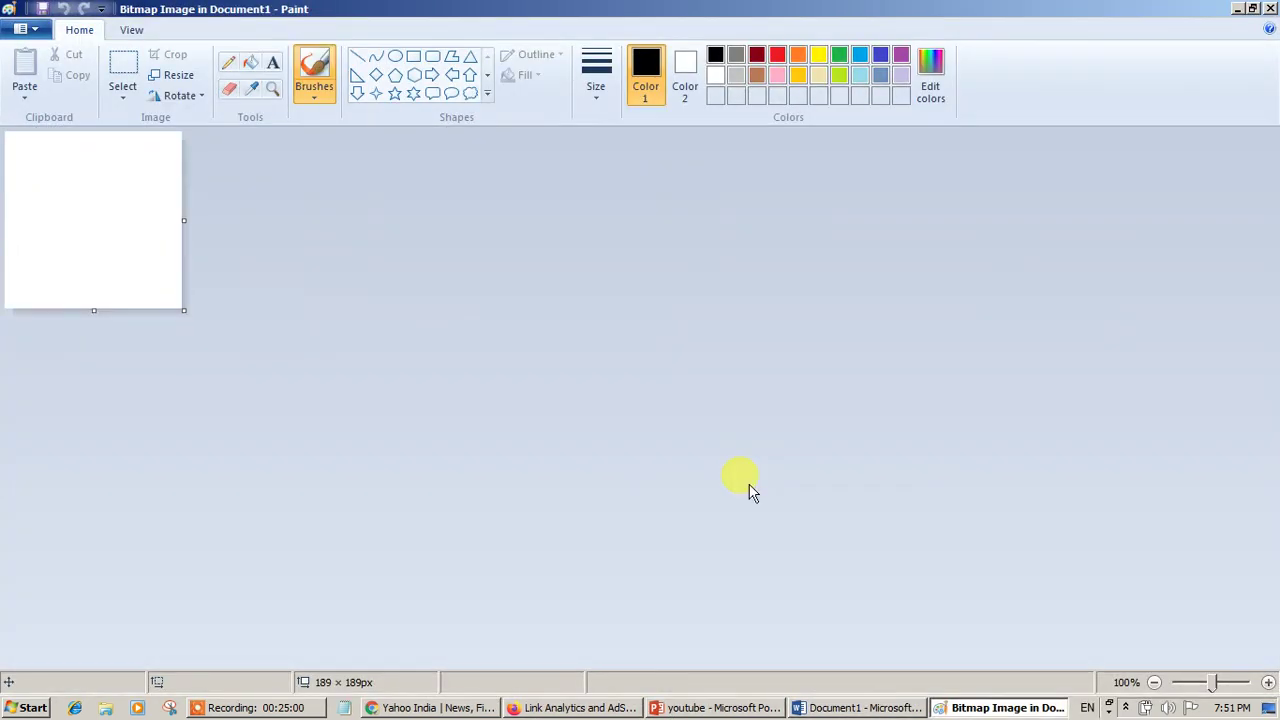
pyautogui.moveTo(58, 206)
pyautogui.mouseDown()
pyautogui.moveTo(126, 251)
pyautogui.moveTo(80, 196)
pyautogui.moveTo(60, 200)
pyautogui.moveTo(103, 268)
pyautogui.moveTo(126, 268)
pyautogui.mouseUp()
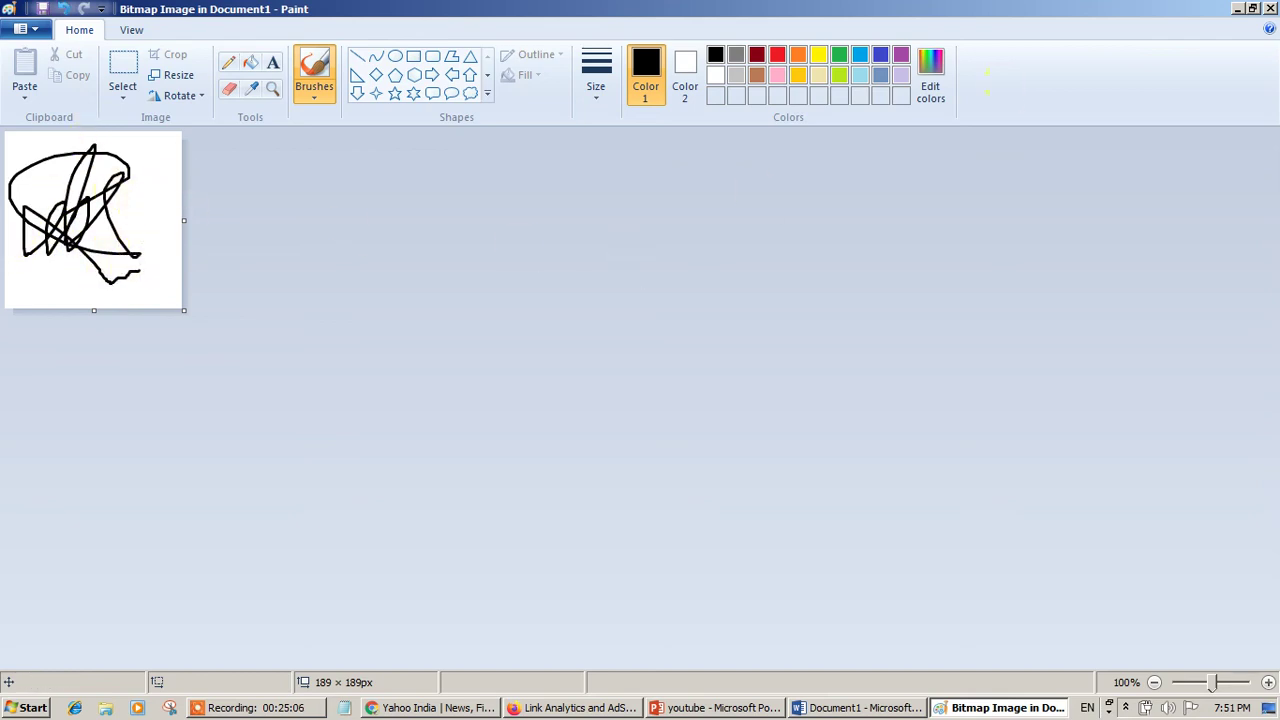
pyautogui.hotkey('alt', 'F4')
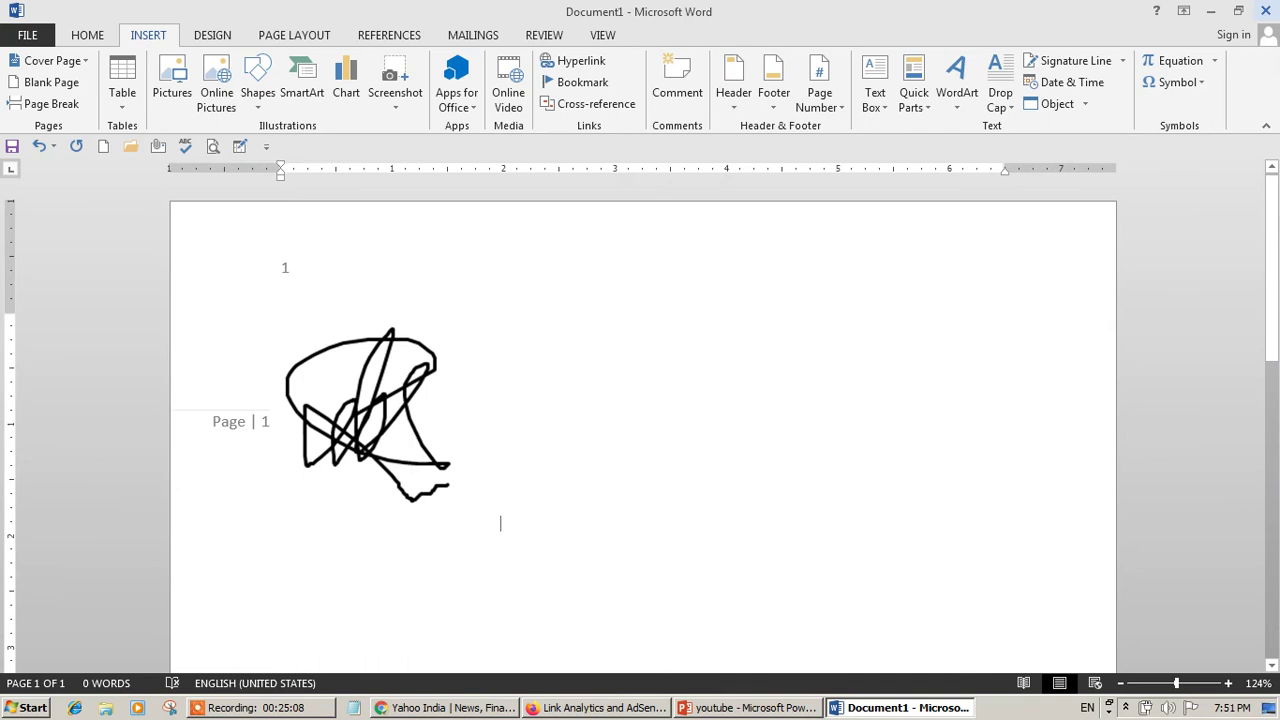
# Try floating the scribble image lower on the page with a text wrapping option, and delete the image.
pyautogui.click(425, 378)
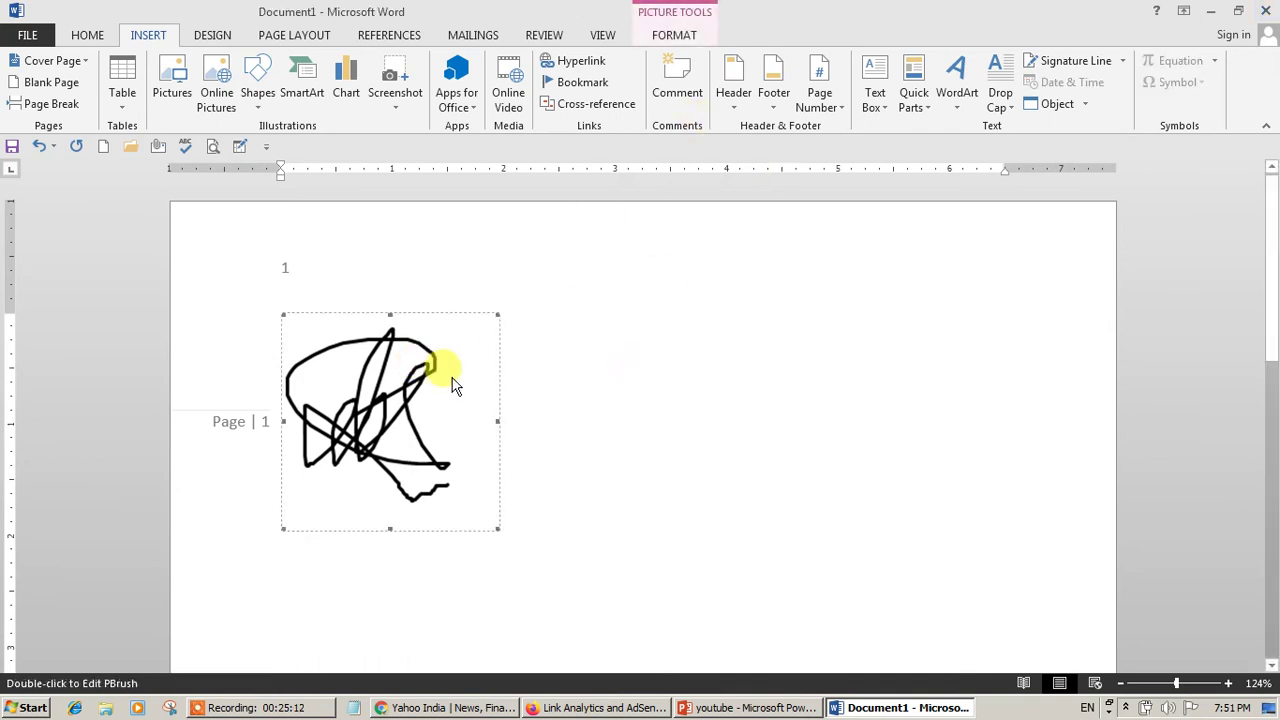
pyautogui.click(678, 36)
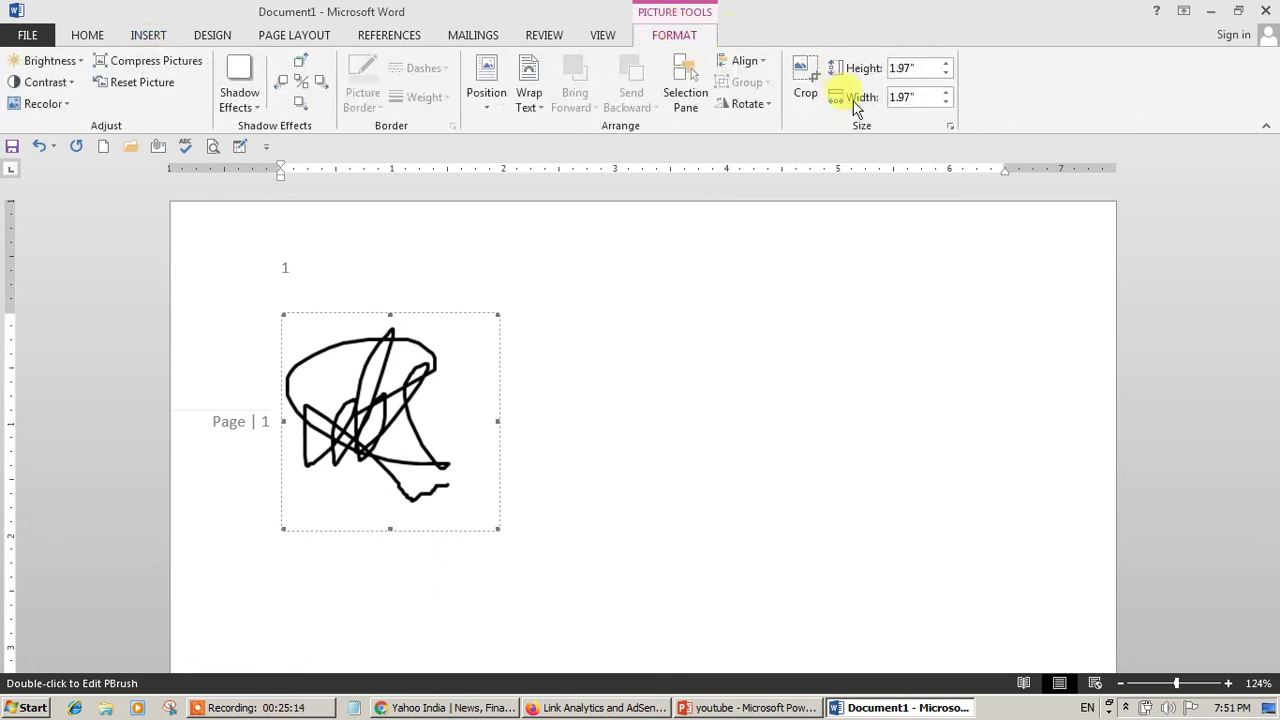
pyautogui.click(538, 100)
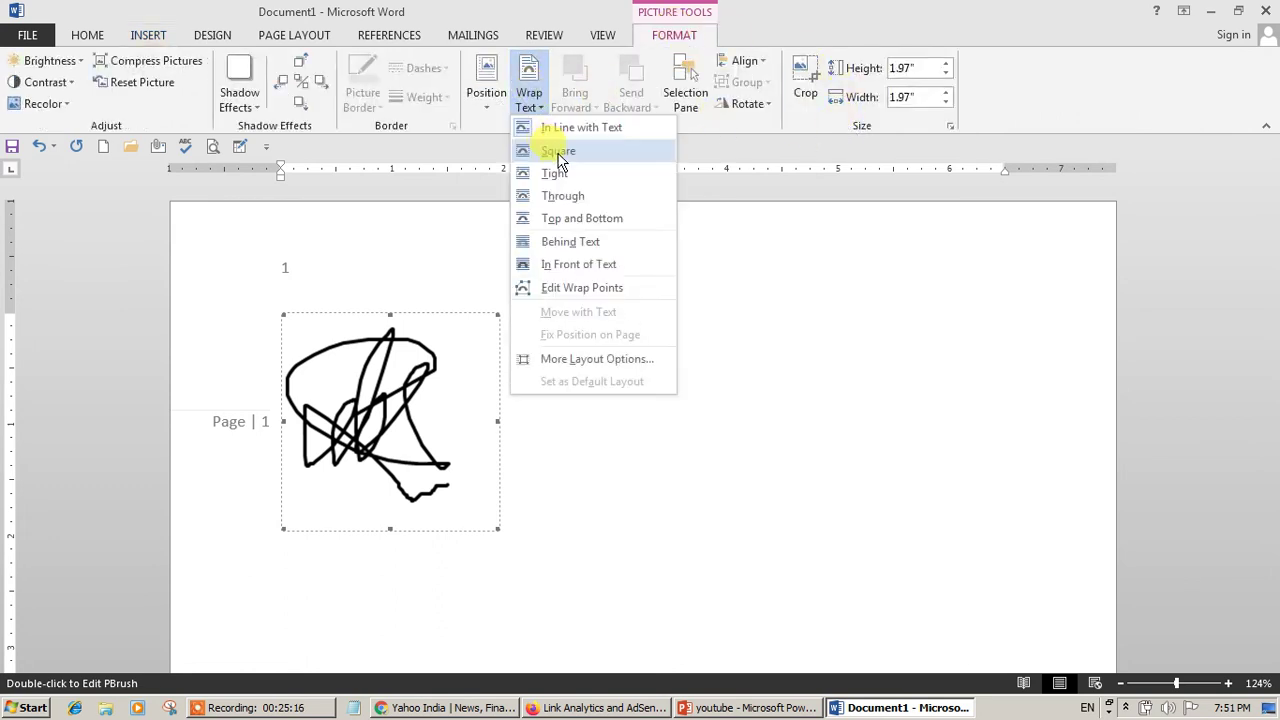
pyautogui.click(556, 168)
pyautogui.click(404, 428)
pyautogui.moveTo(406, 428)
pyautogui.mouseDown()
pyautogui.moveTo(729, 468)
pyautogui.moveTo(586, 429)
pyautogui.moveTo(494, 446)
pyautogui.moveTo(440, 530)
pyautogui.mouseUp()
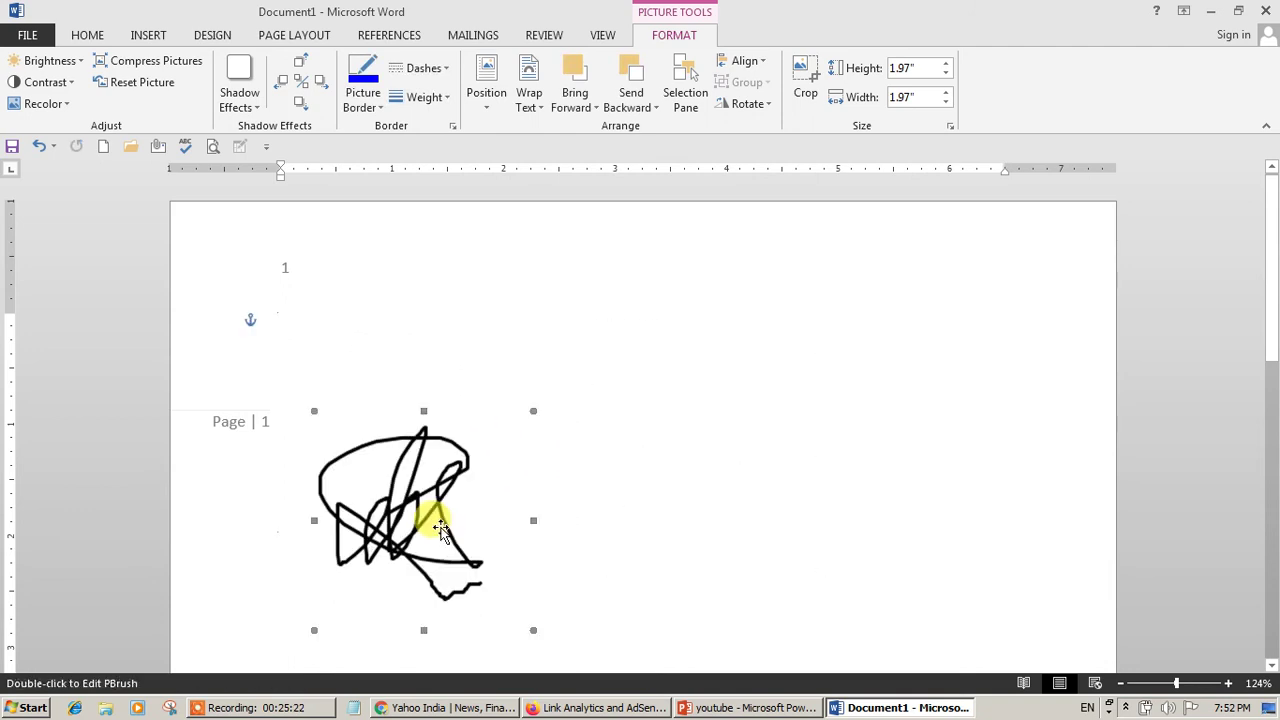
pyautogui.press('Delete')
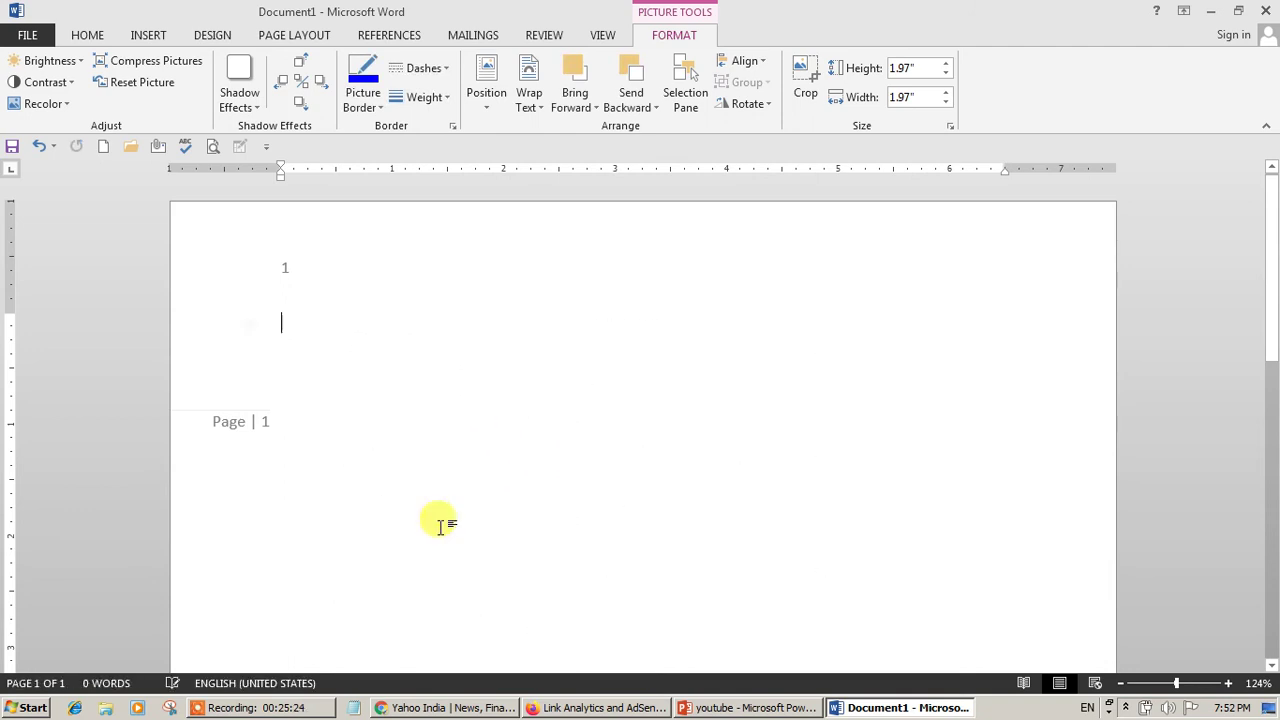
# Insert another new Bitmap Image object into the empty document, opening its canvas in Paint.
pyautogui.click(148, 35)
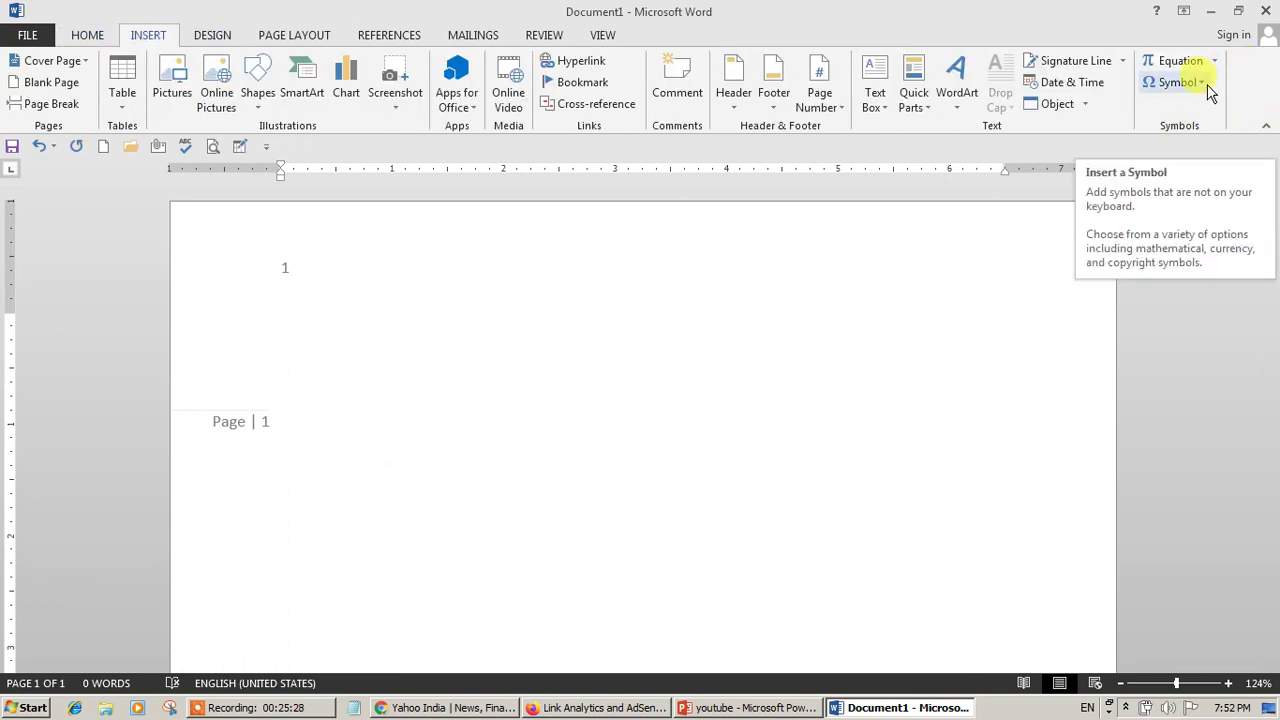
pyautogui.click(1082, 104)
pyautogui.click(1070, 127)
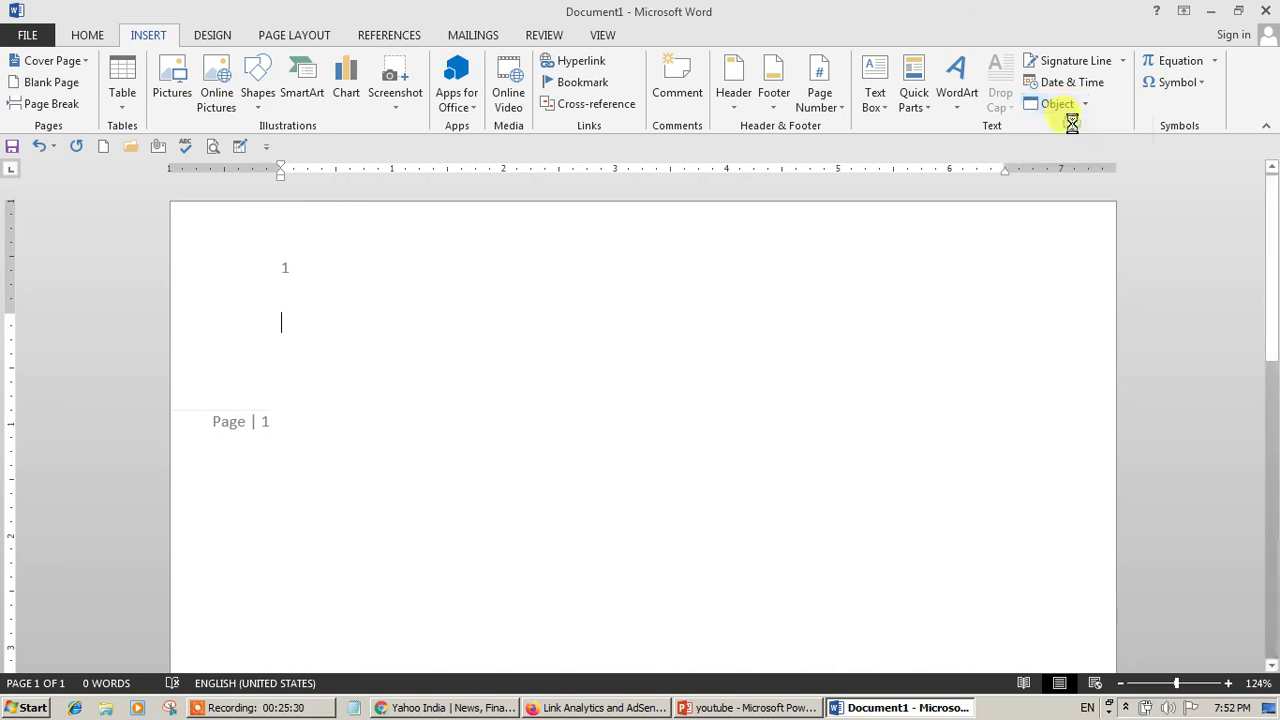
pyautogui.click(468, 293)
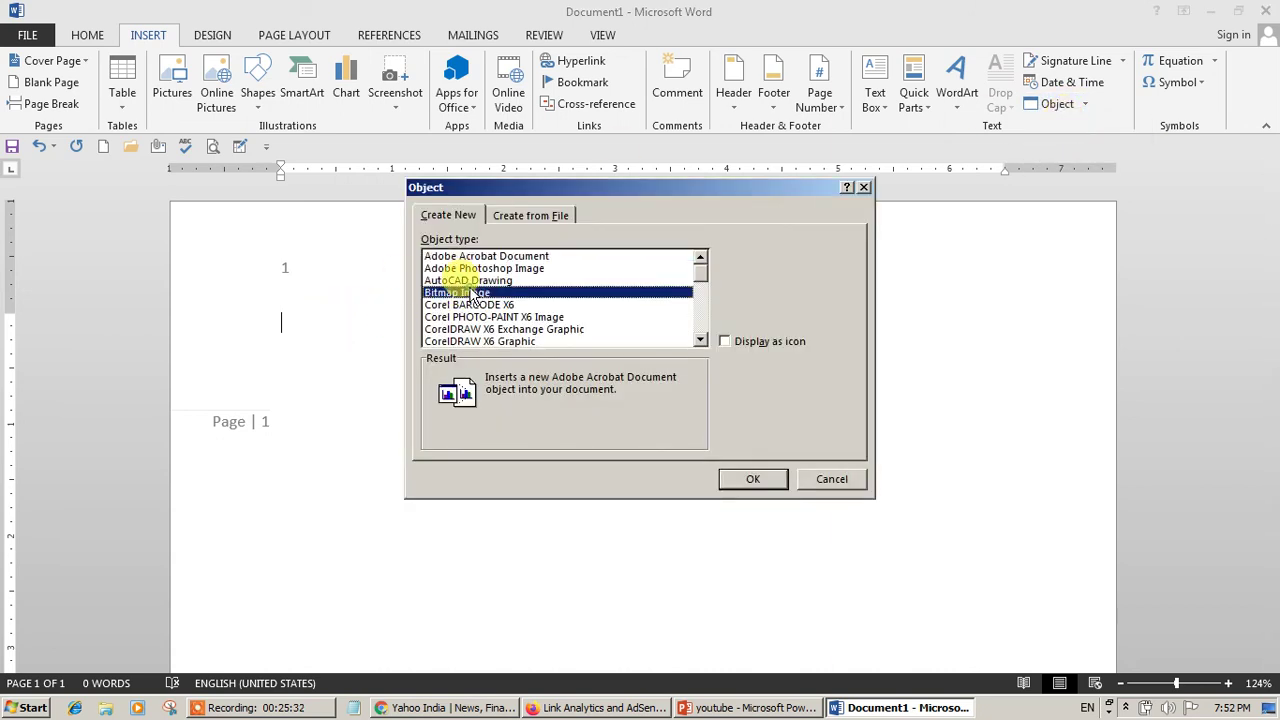
pyautogui.click(750, 479)
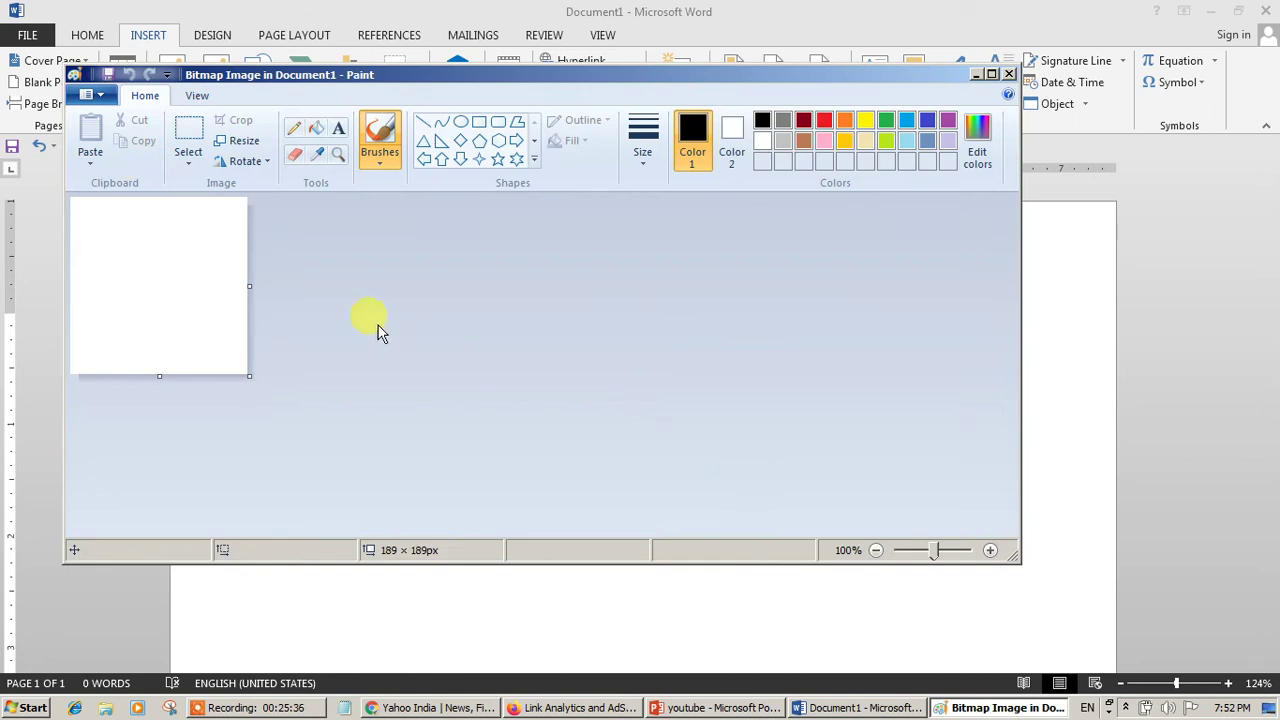
# Enlarge the Paint canvas to about 437 × 272 px and draw a black freehand scribble overlapped by a rounded rectangle of about 159 × 179 px.
pyautogui.moveTo(253, 381); pyautogui.dragTo(481, 453)
pyautogui.moveTo(216, 320)
pyautogui.mouseDown()
pyautogui.moveTo(357, 303)
pyautogui.moveTo(352, 243)
pyautogui.moveTo(391, 350)
pyautogui.mouseUp()
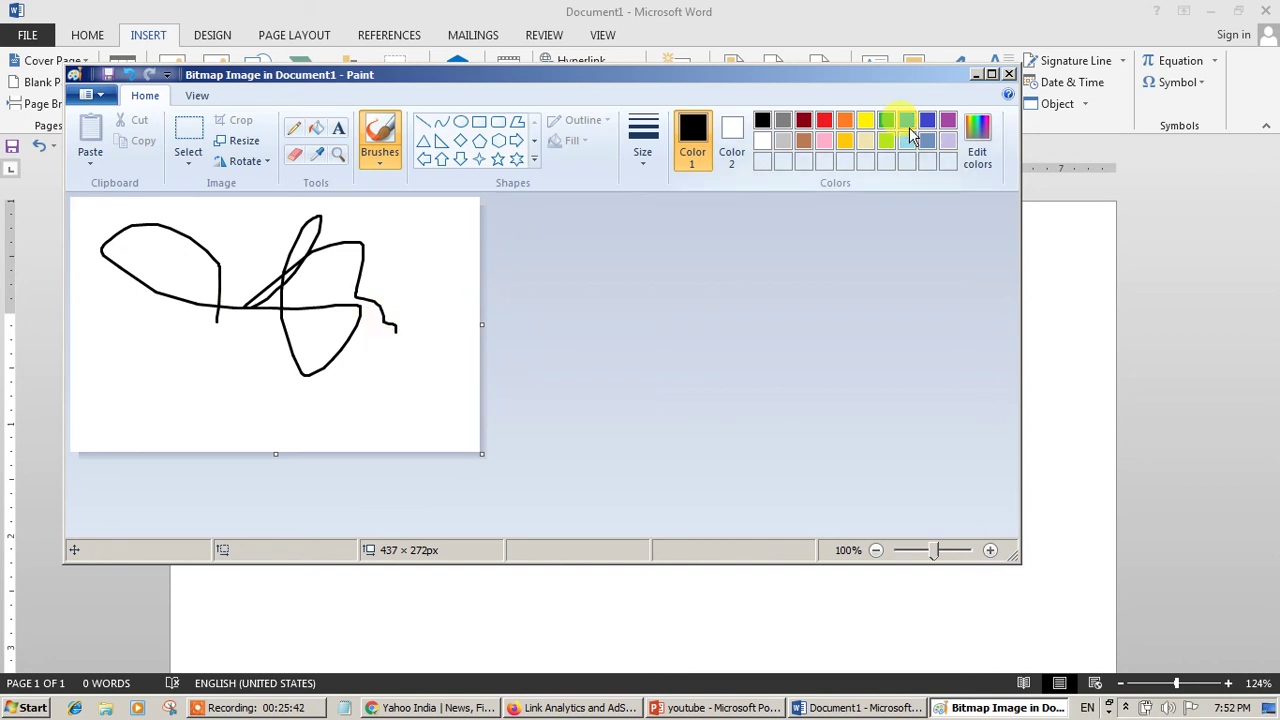
pyautogui.click(498, 121)
pyautogui.moveTo(193, 241); pyautogui.dragTo(343, 407)
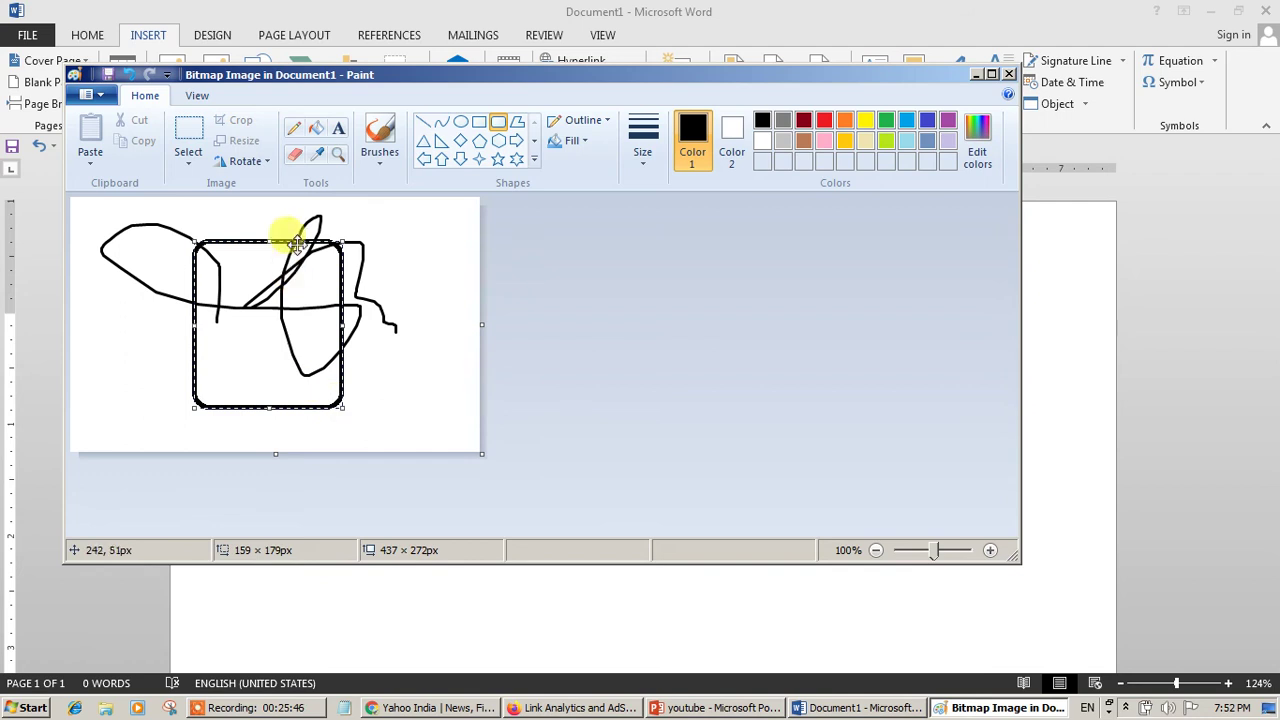
# Fill the lower area inside the rounded rectangle with black and return to the Word document.
pyautogui.click(316, 127)
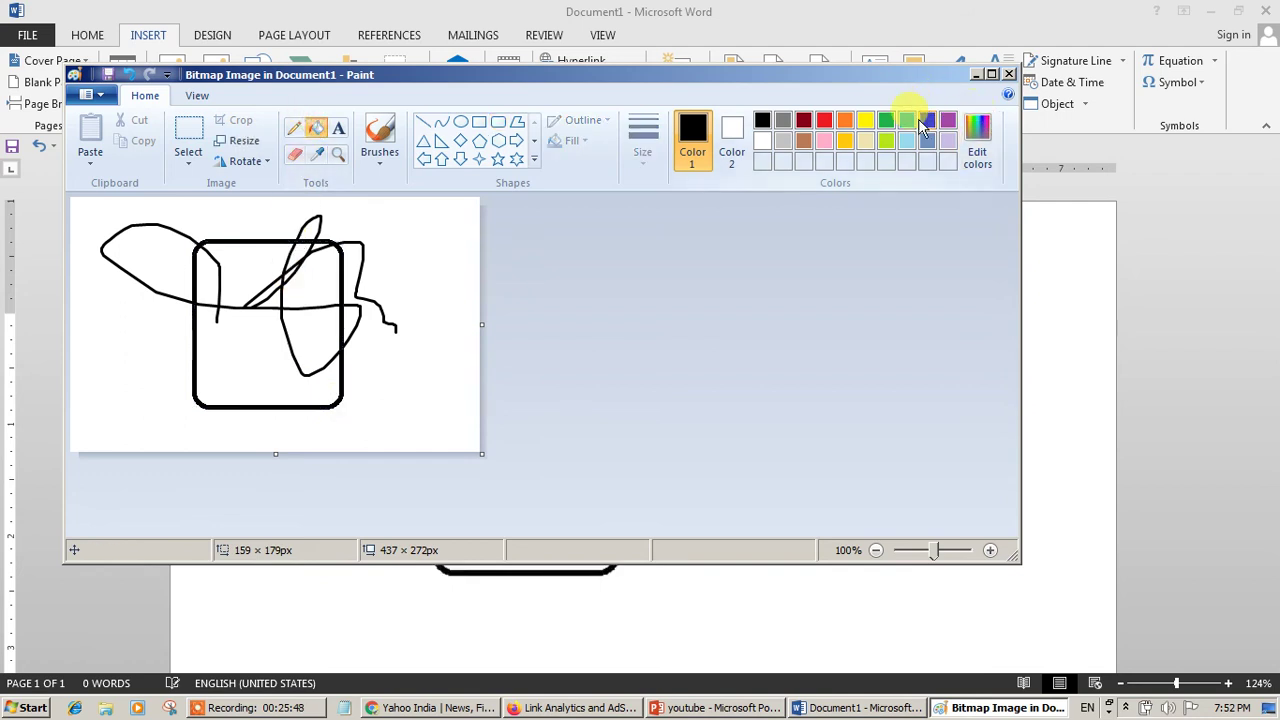
pyautogui.click(287, 358)
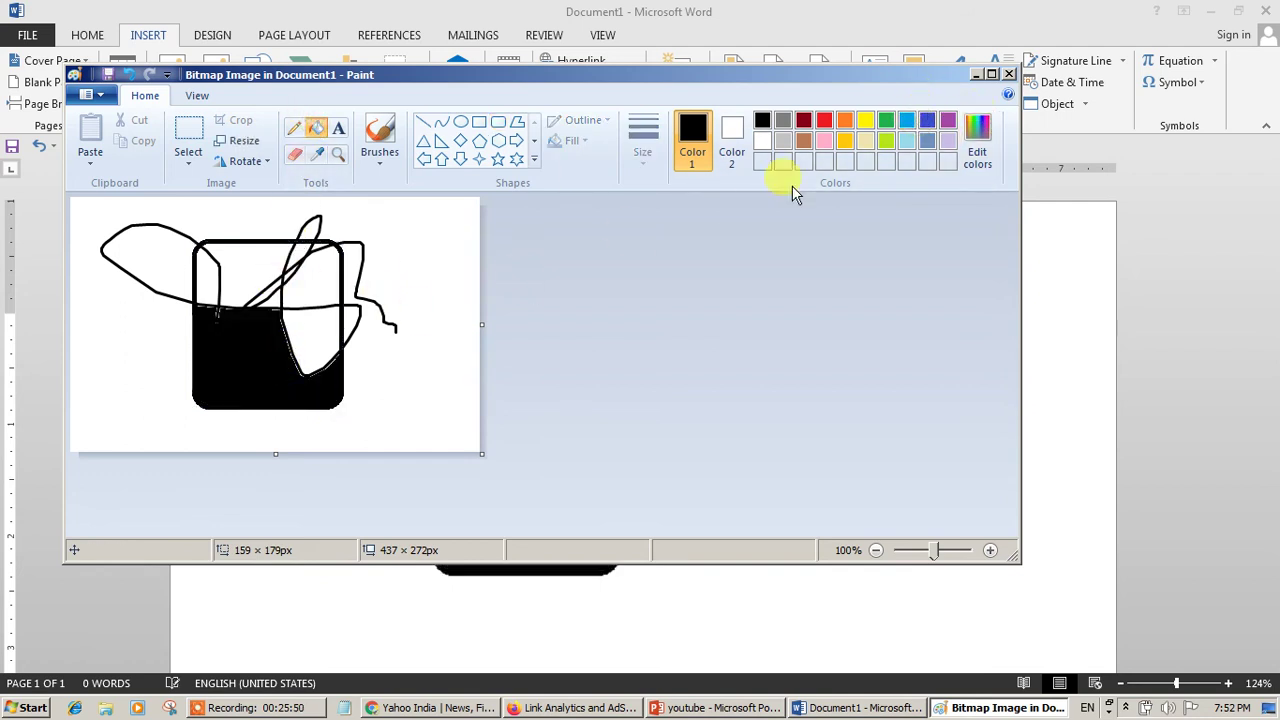
pyautogui.click(1013, 72)
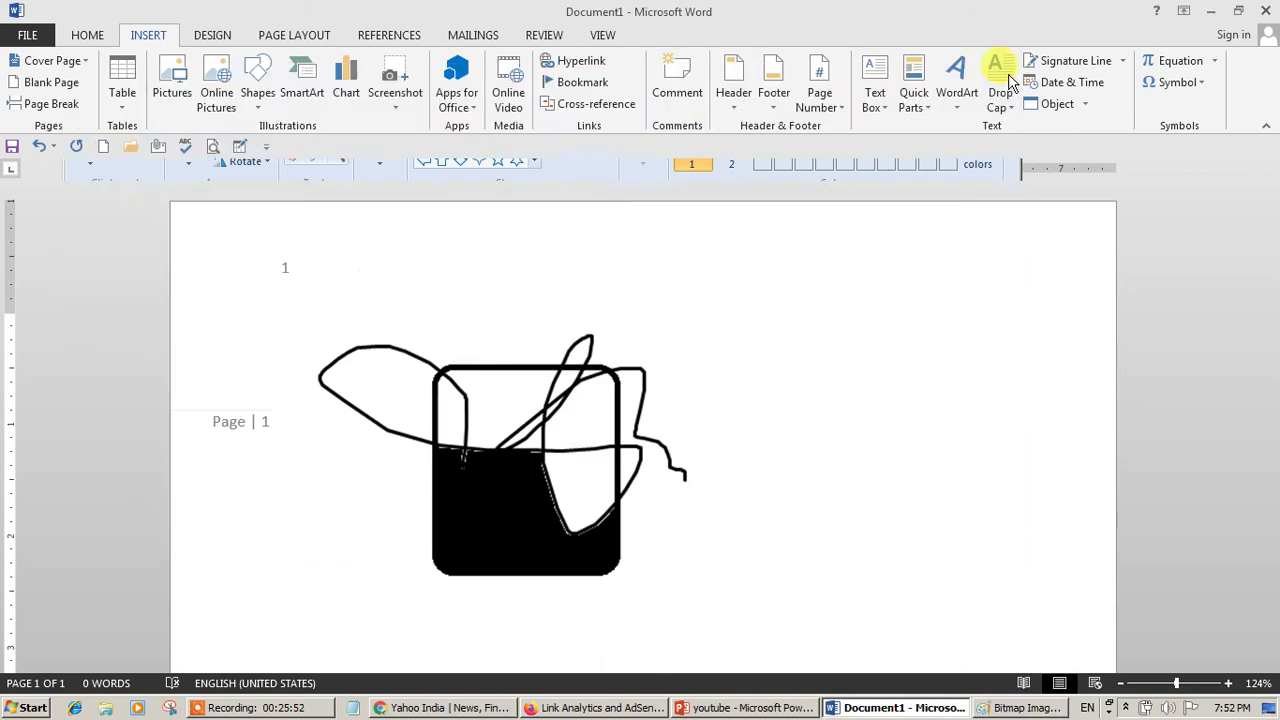
# Make the embedded bitmap drawing float on the page with a text wrapping option.
pyautogui.click(612, 470)
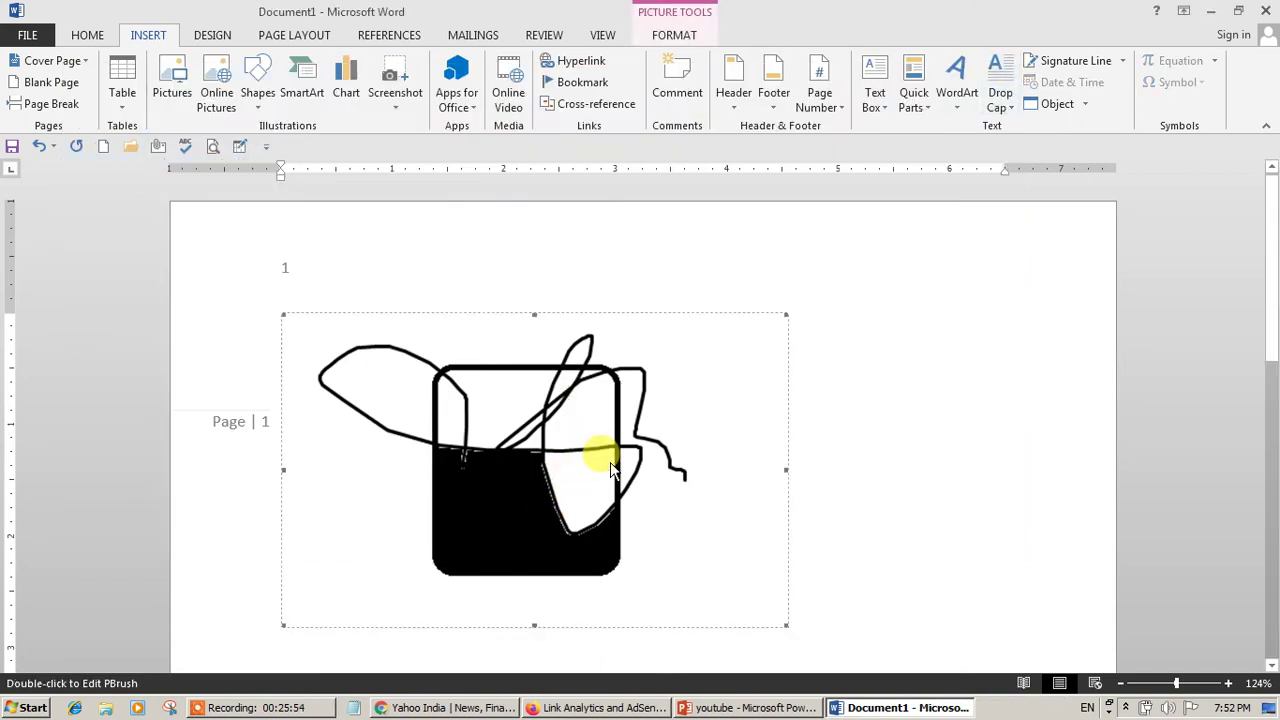
pyautogui.click(942, 391)
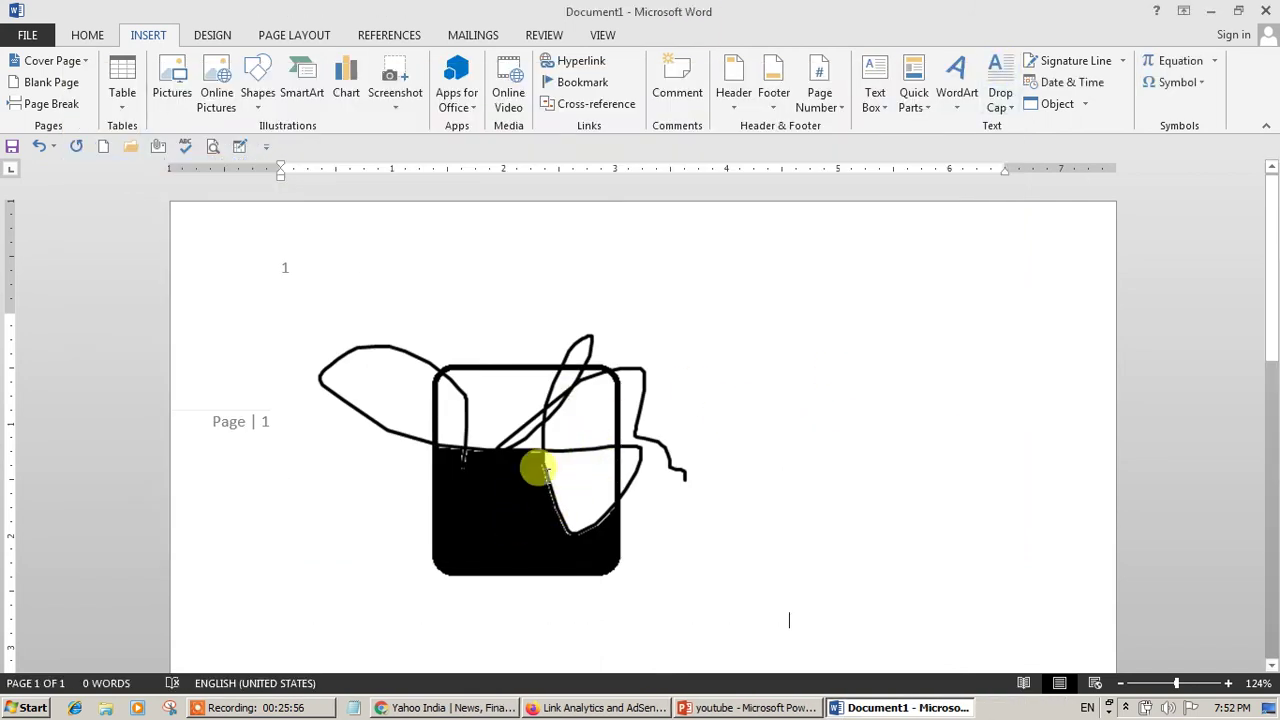
pyautogui.click(547, 483)
pyautogui.click(672, 36)
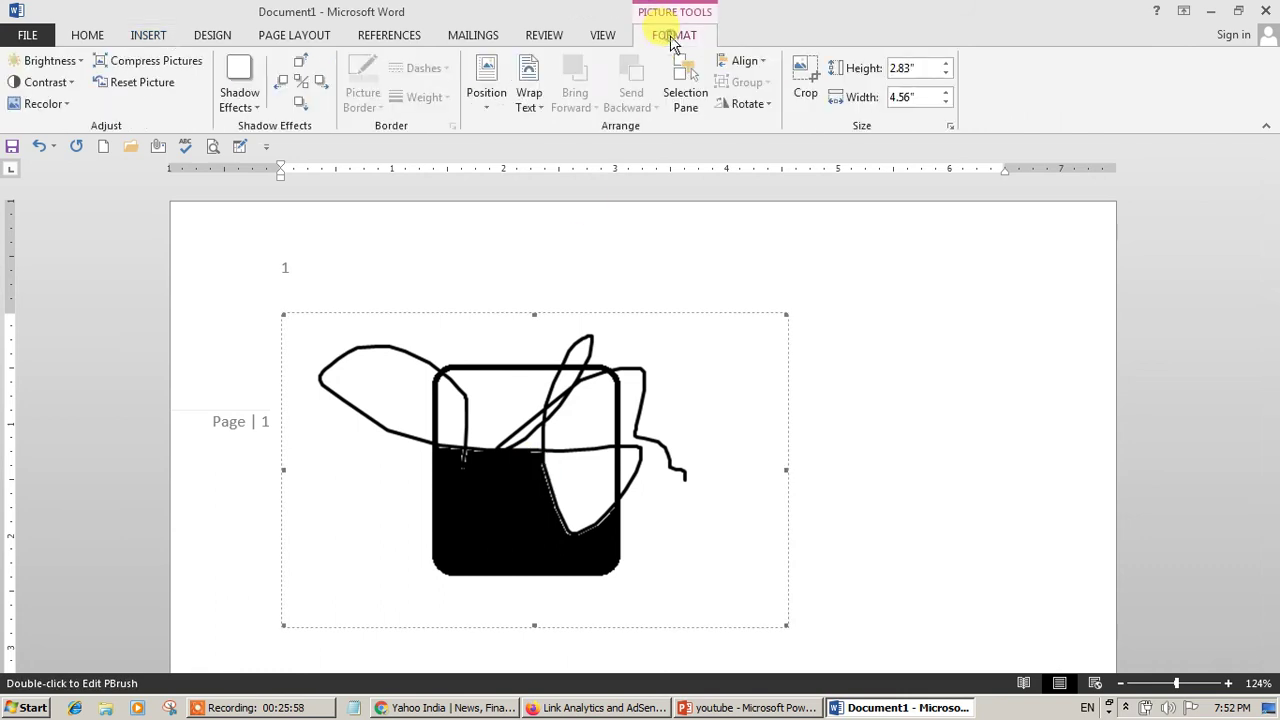
pyautogui.click(547, 98)
pyautogui.click(557, 174)
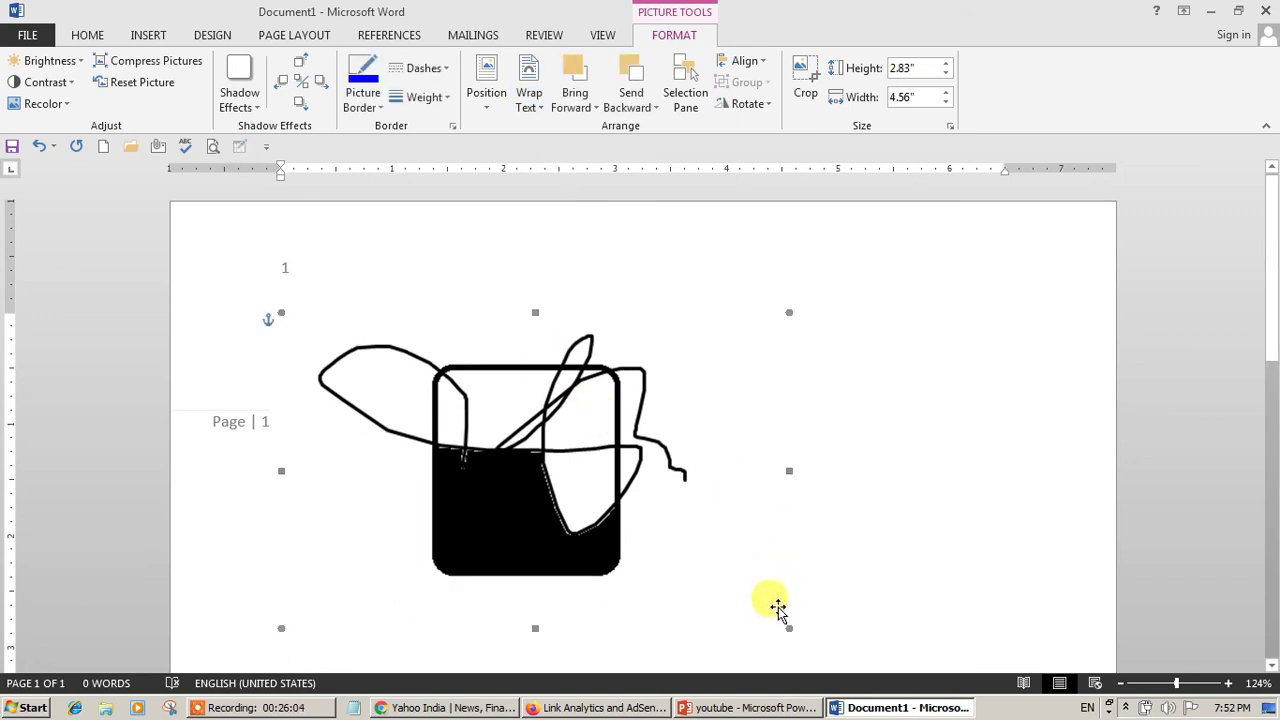
# Shrink the floating drawing to about 1.82" high by 2.92" wide, move it toward the page's right margin, and delete it.
pyautogui.moveTo(788, 628); pyautogui.dragTo(603, 506)
pyautogui.moveTo(425, 366); pyautogui.dragTo(870, 393)
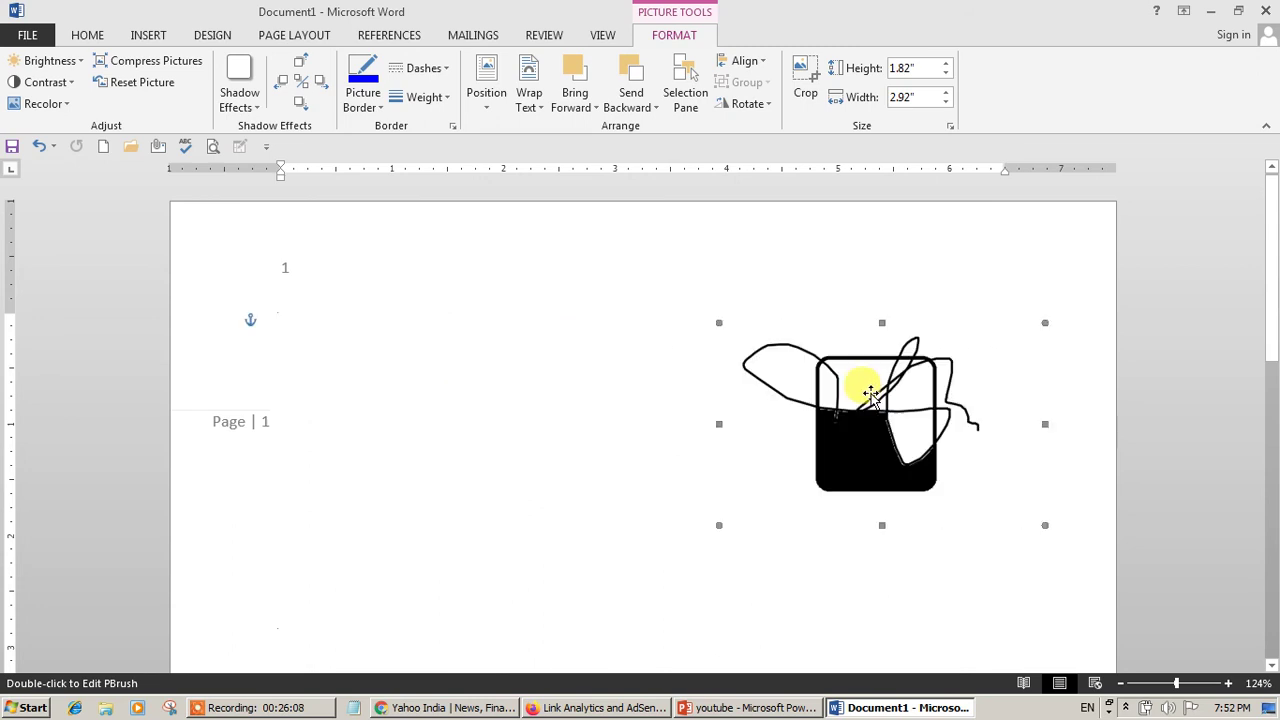
pyautogui.press('Delete')
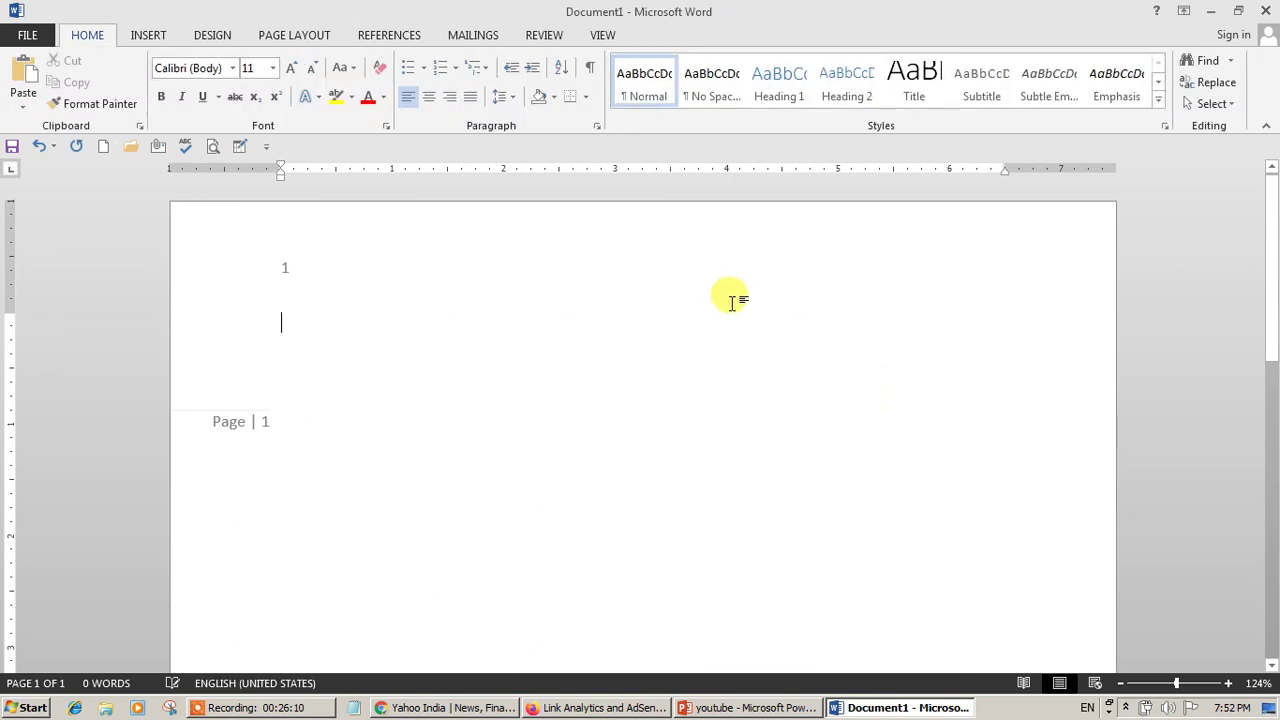
# Apply the built-in DO NOT COPY 1 watermark to the document.
pyautogui.click(147, 45)
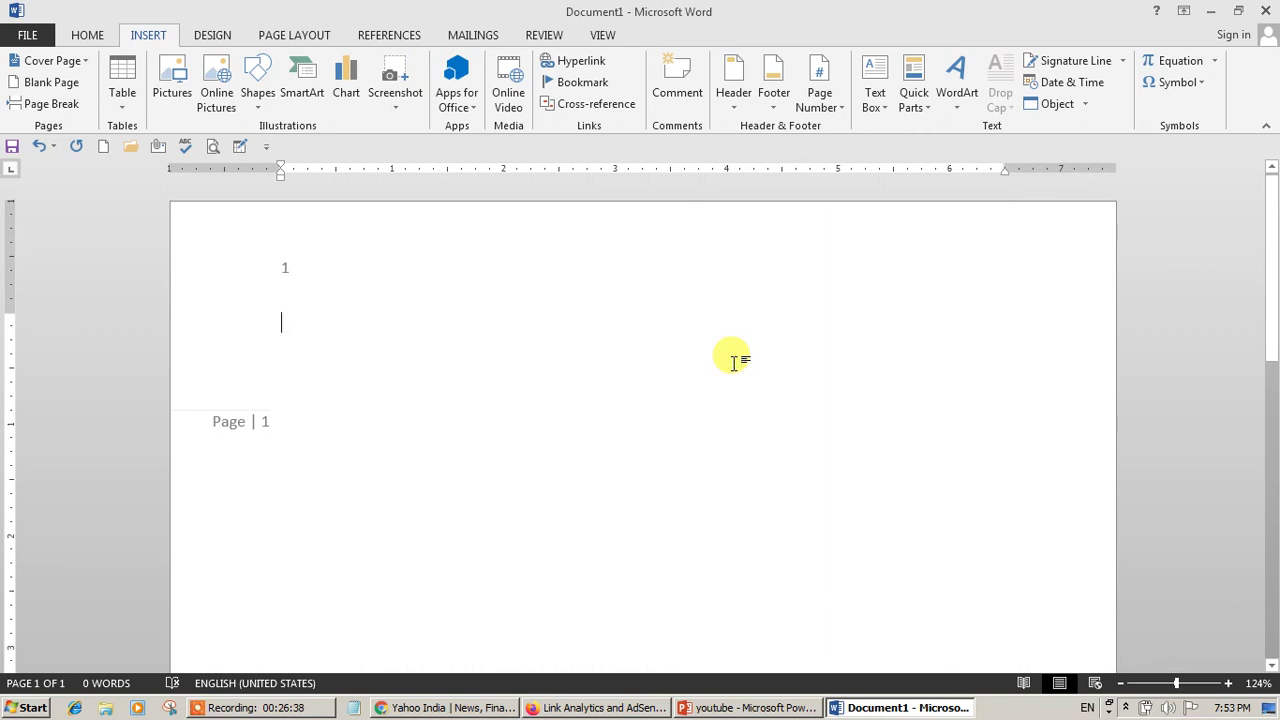
pyautogui.click(220, 37)
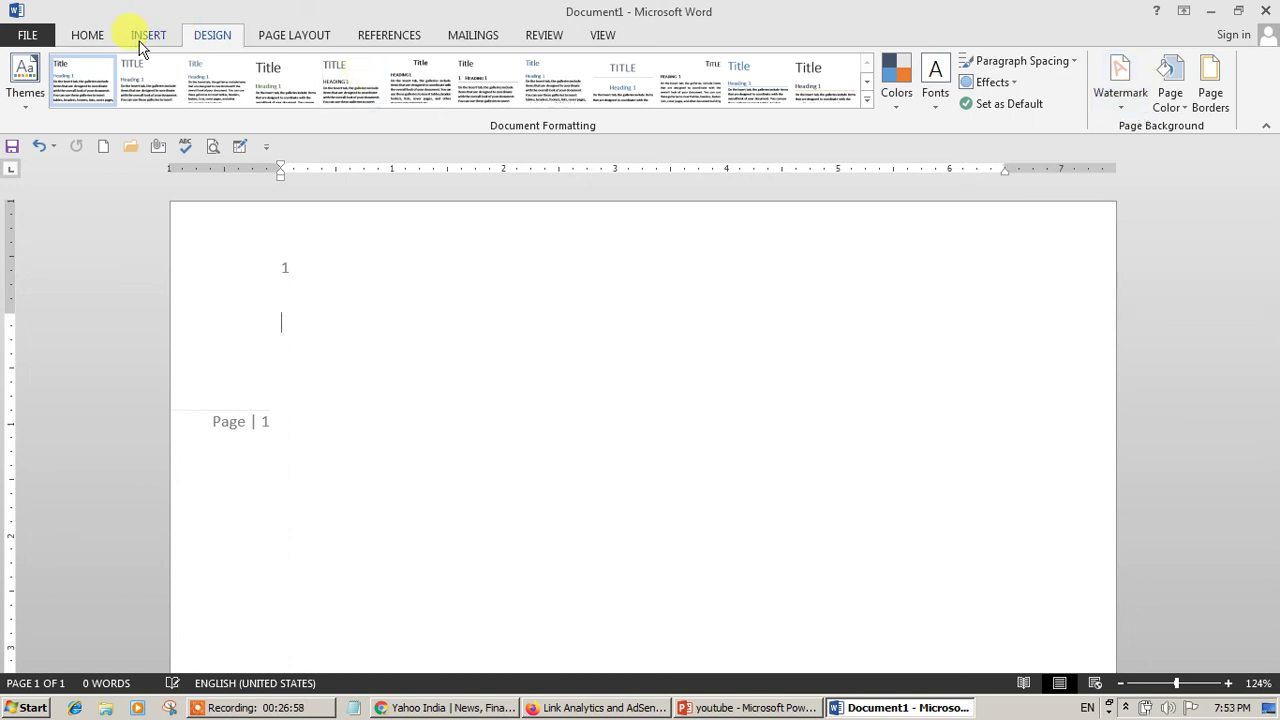
pyautogui.click(1120, 85)
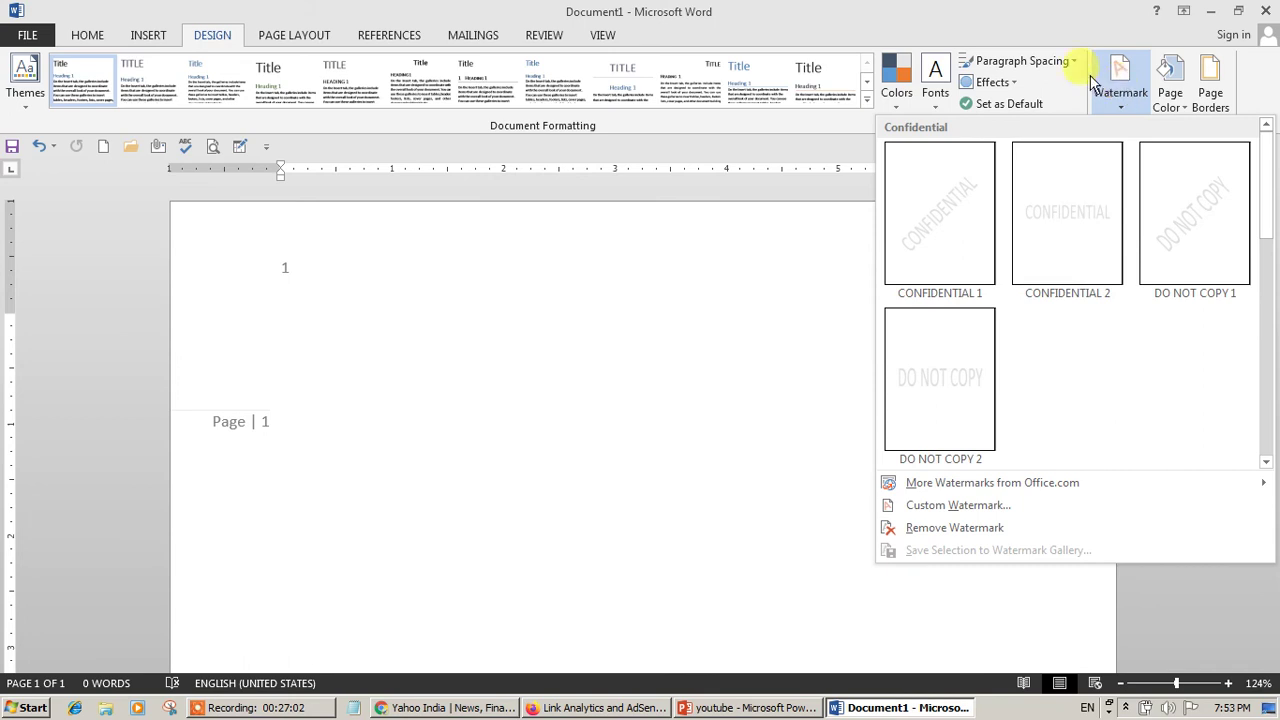
pyautogui.click(1155, 226)
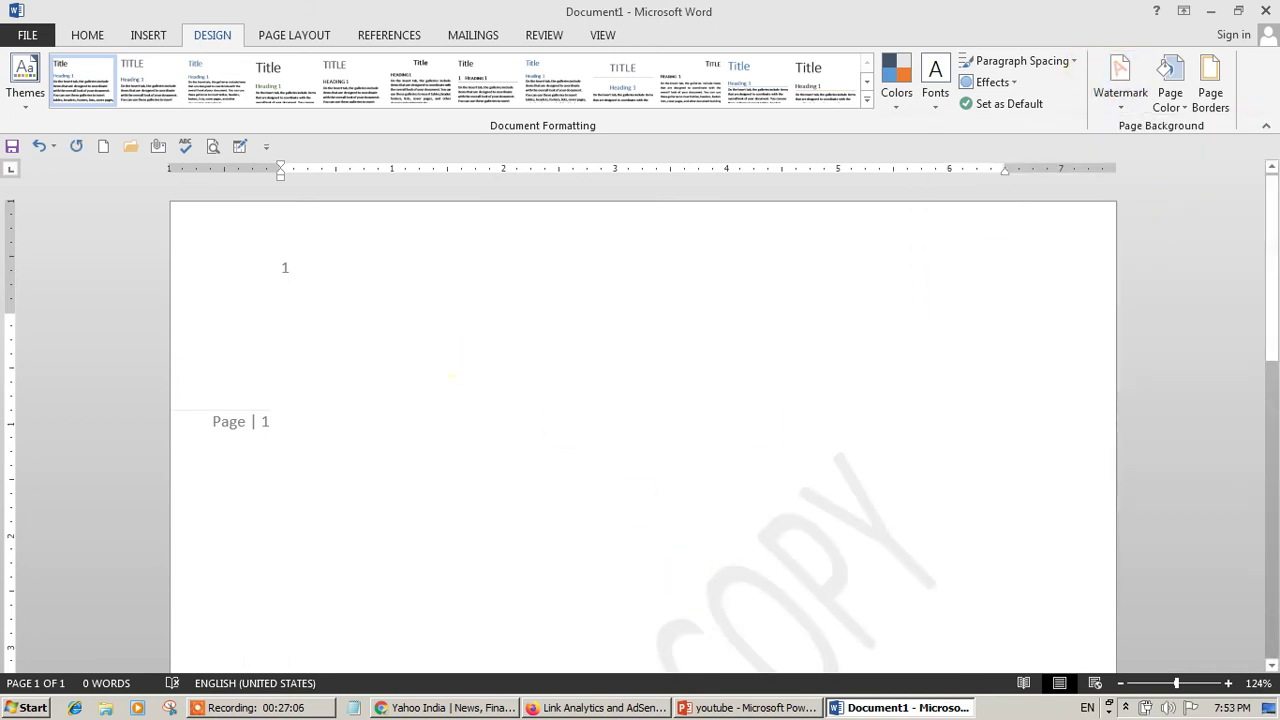
# Generate 50 paragraphs of sample text in the document body with =rand(50).
pyautogui.write('=rand(50')
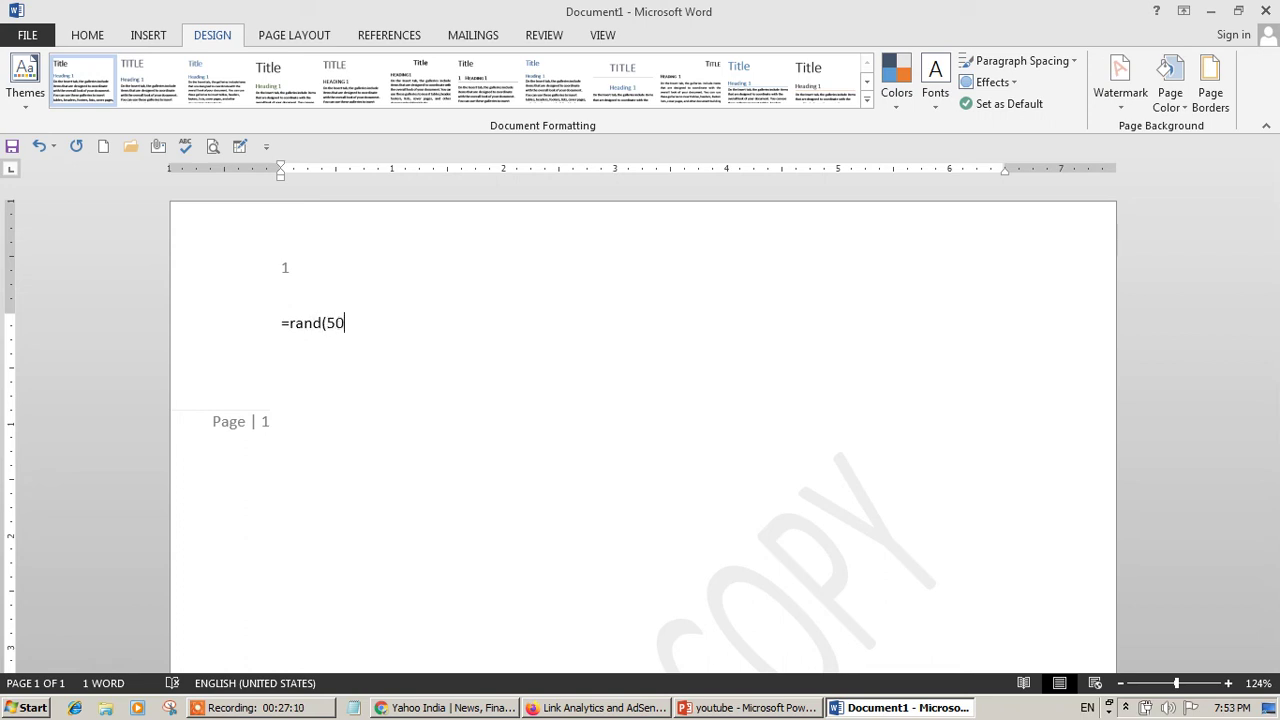
pyautogui.write(')')
pyautogui.press('Return')
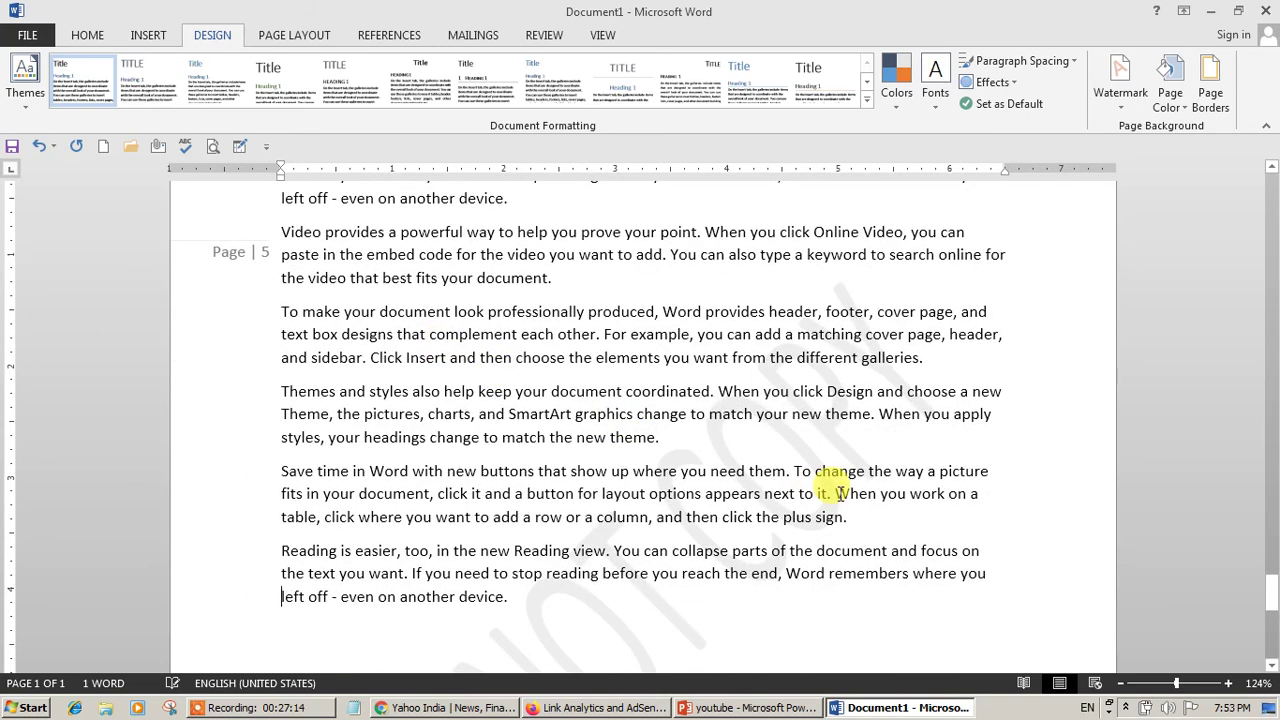
# Open the custom watermark settings and replace the text watermark's wording with "Sanskar Tutorials".
pyautogui.moveTo(1272, 608); pyautogui.dragTo(1270, 324)
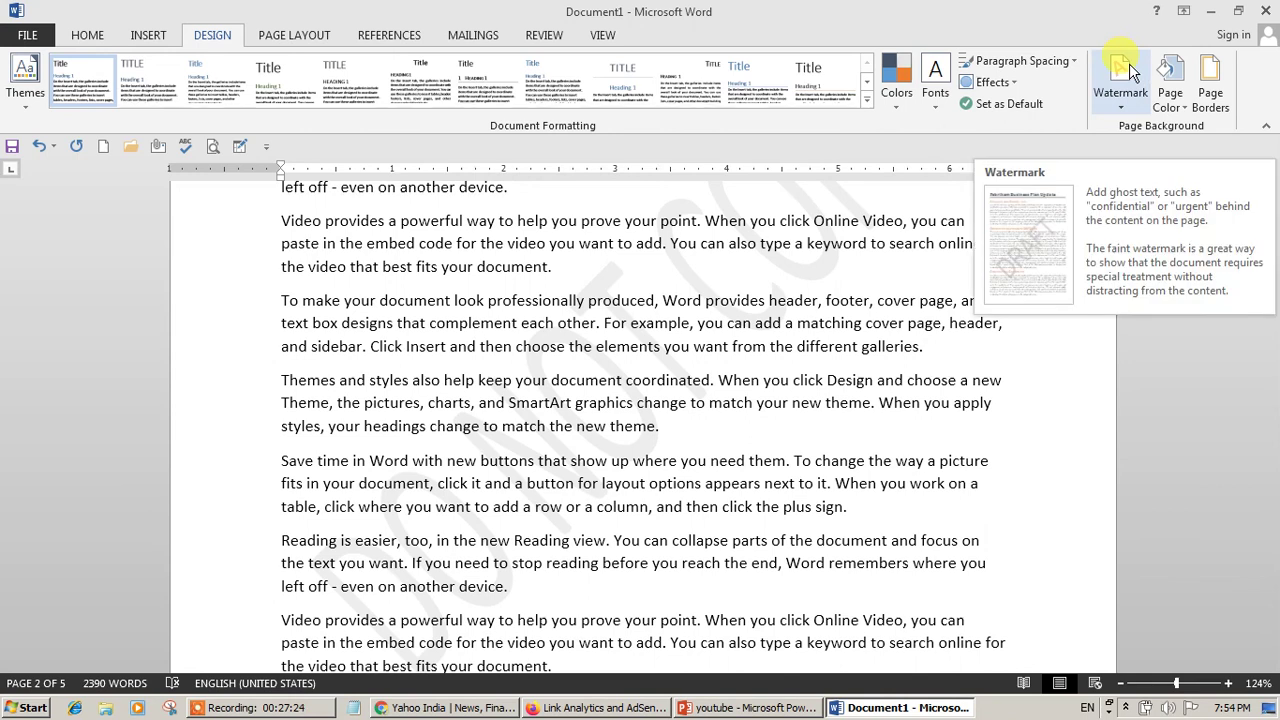
pyautogui.click(1129, 63)
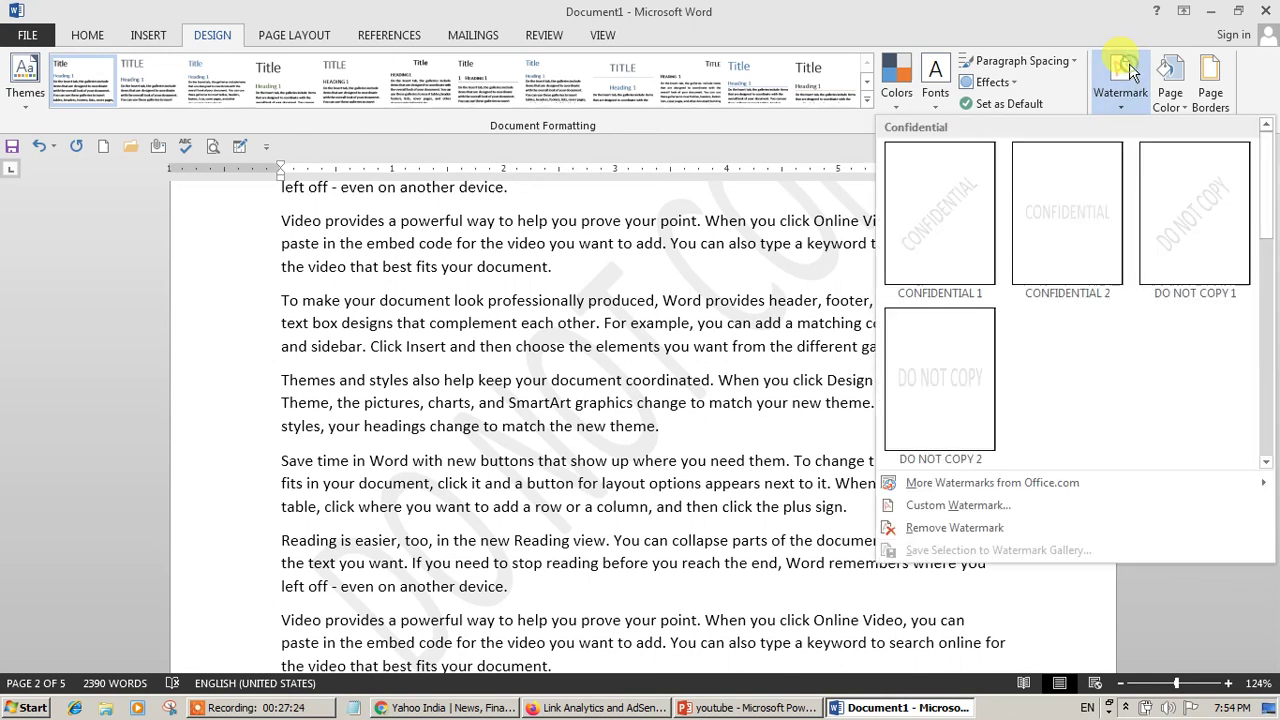
pyautogui.click(990, 500)
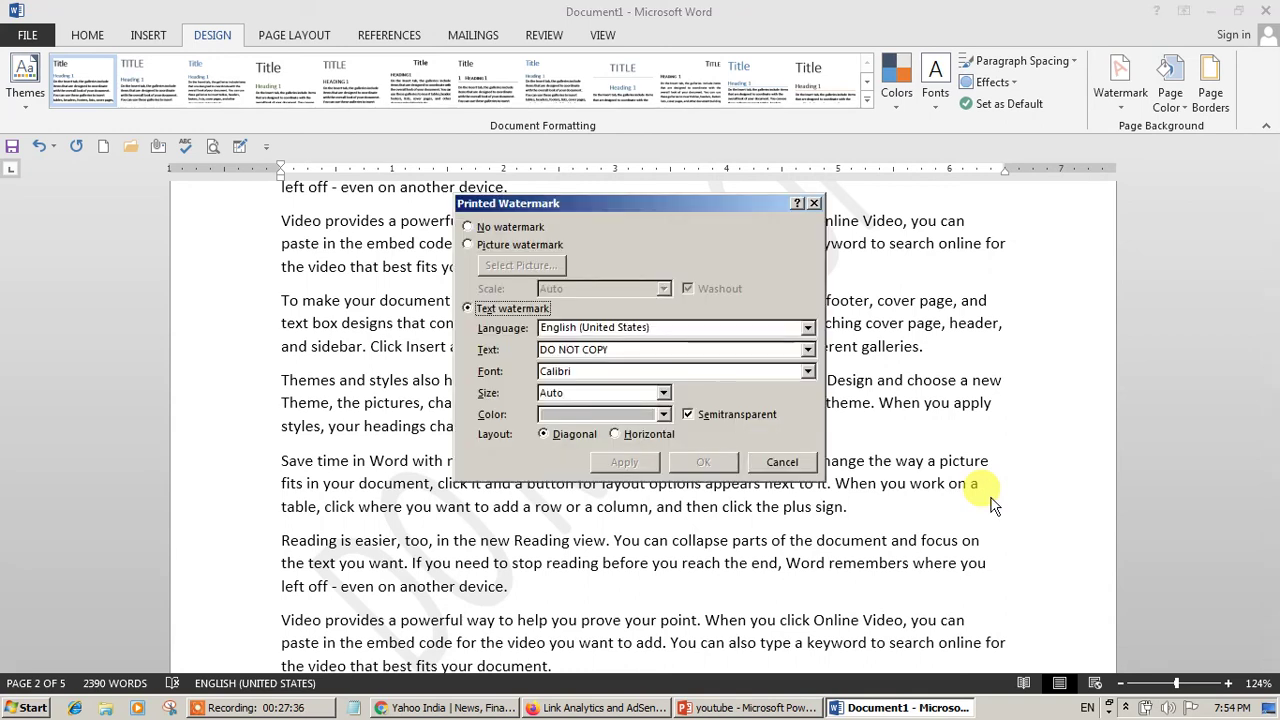
pyautogui.click(764, 348)
pyautogui.press('BackSpace')
pyautogui.press('BackSpace')
pyautogui.press('BackSpace')
pyautogui.press('BackSpace')
pyautogui.press('BackSpace')
pyautogui.press('BackSpace')
pyautogui.press('BackSpace')
pyautogui.press('BackSpace')
pyautogui.press('BackSpace')
pyautogui.press('BackSpace')
pyautogui.press('BackSpace')
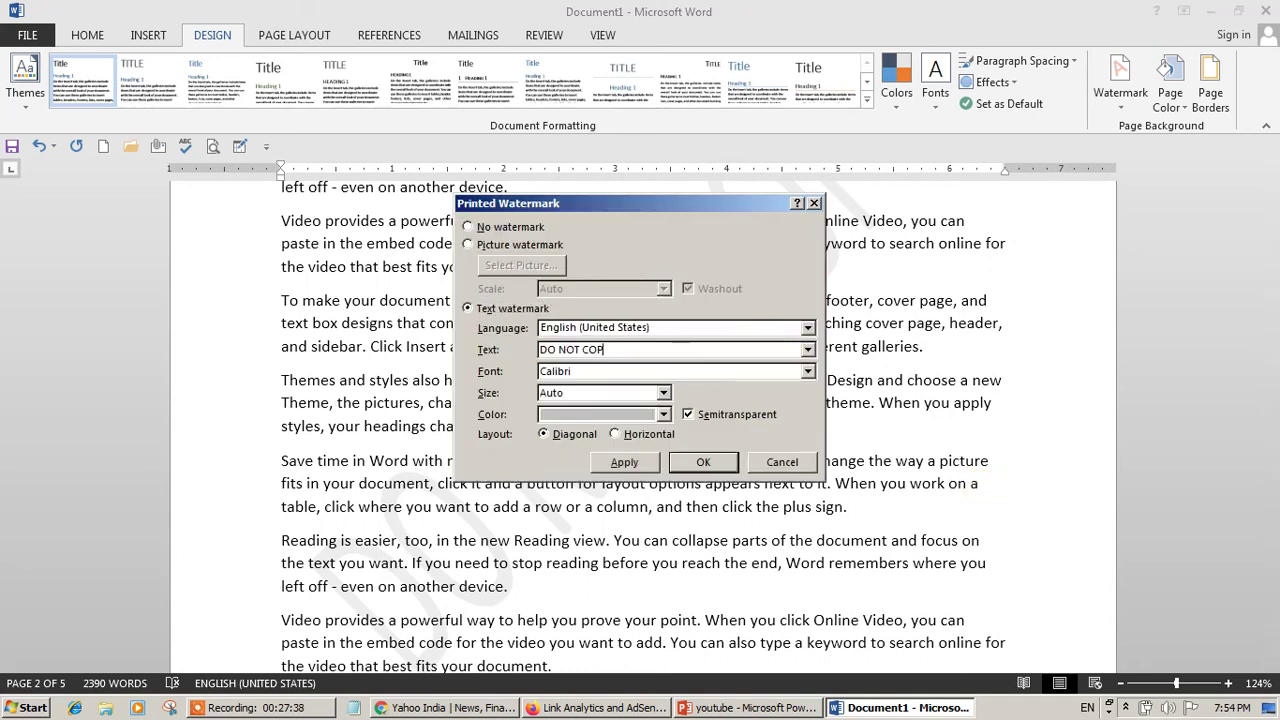
pyautogui.write('Sanskar Tutorials')
# Set the text watermark's font to Renfrew and its color to blue, and apply it to the document.
pyautogui.click(809, 373)
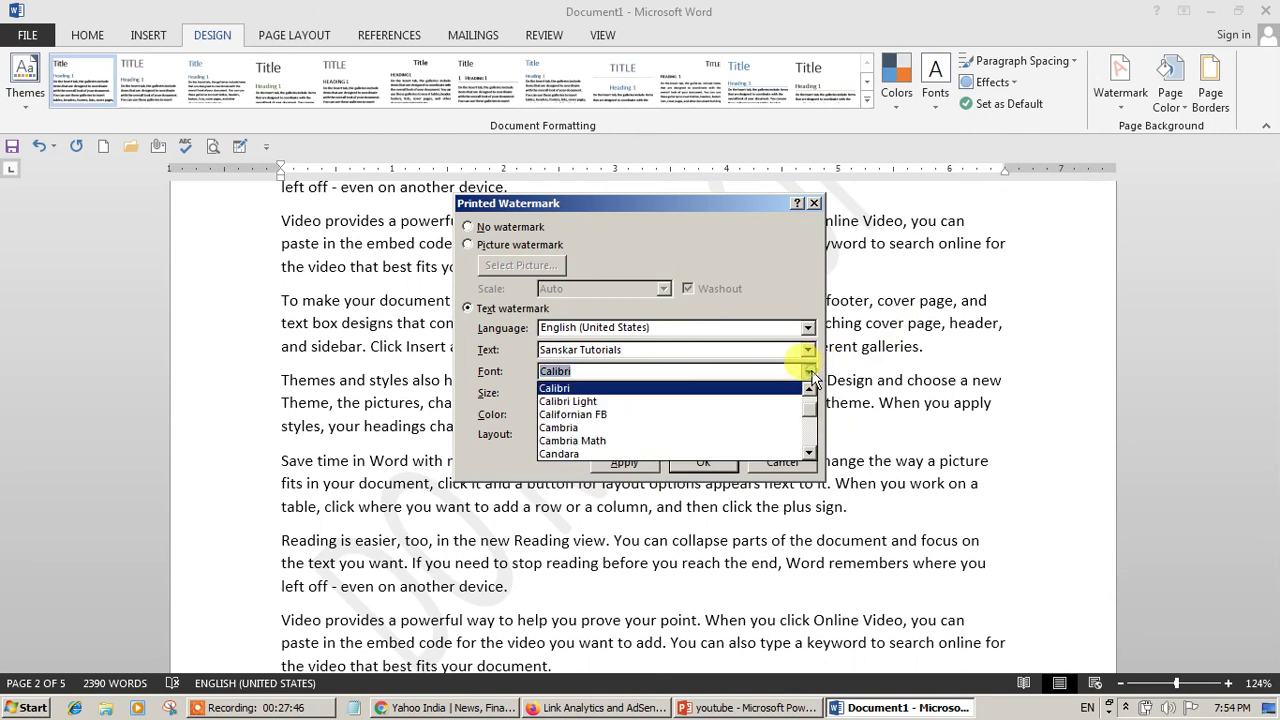
pyautogui.write('rew')
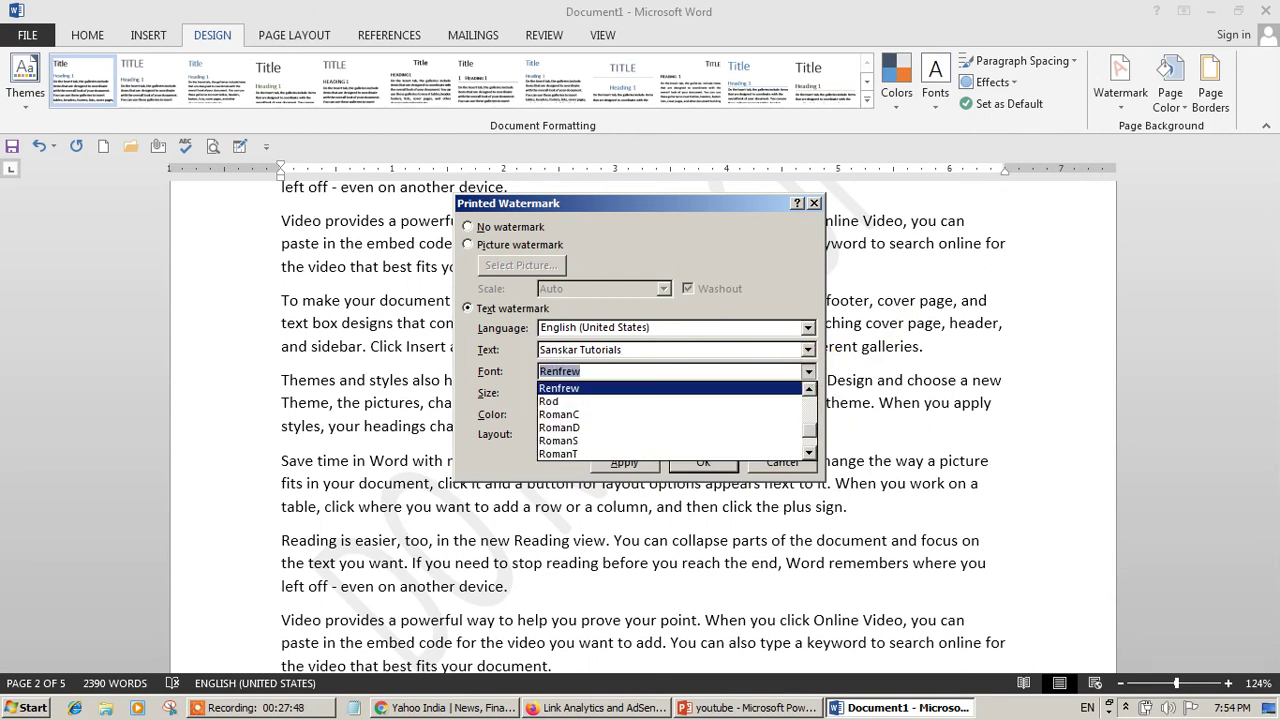
pyautogui.click(558, 388)
pyautogui.click(663, 414)
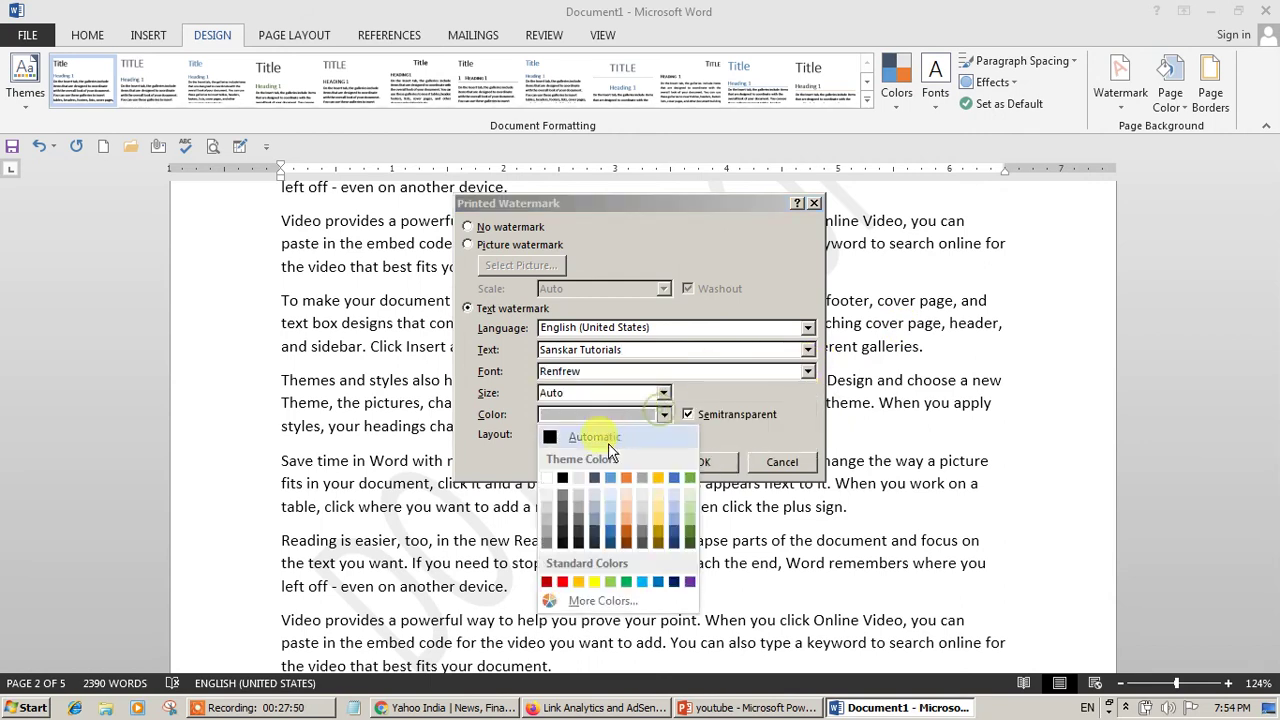
pyautogui.click(605, 490)
pyautogui.click(645, 464)
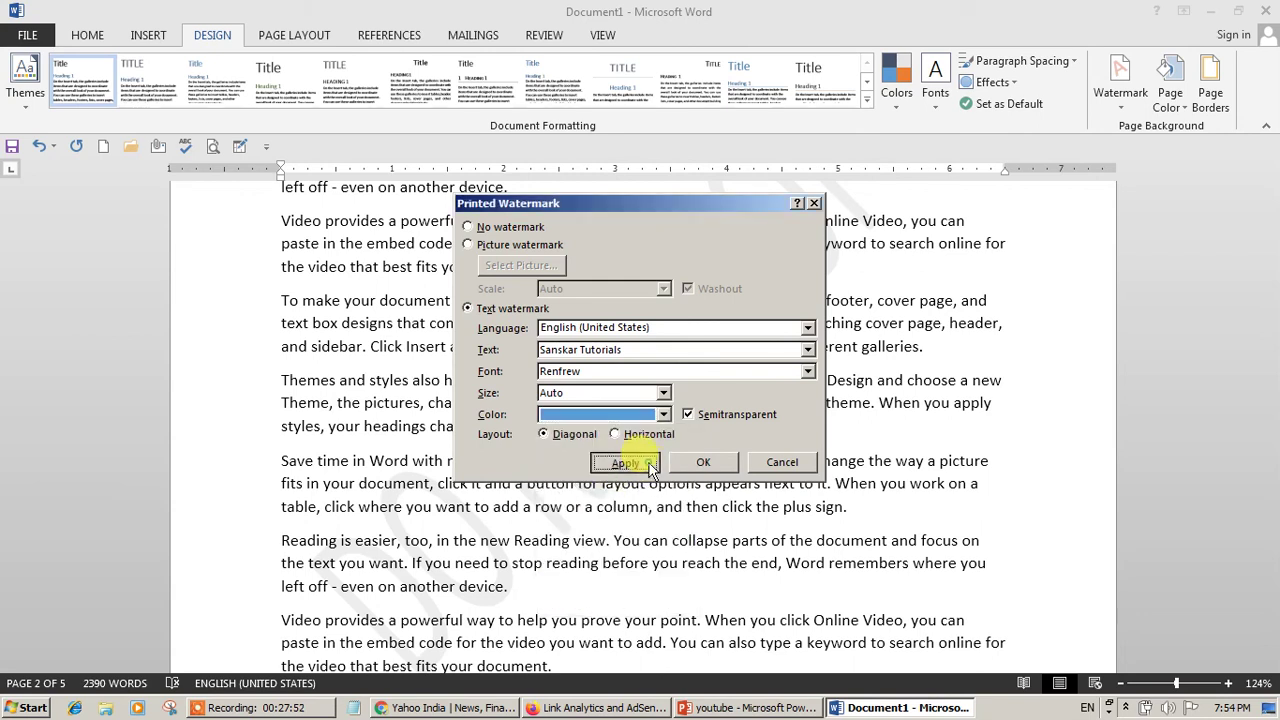
pyautogui.click(773, 462)
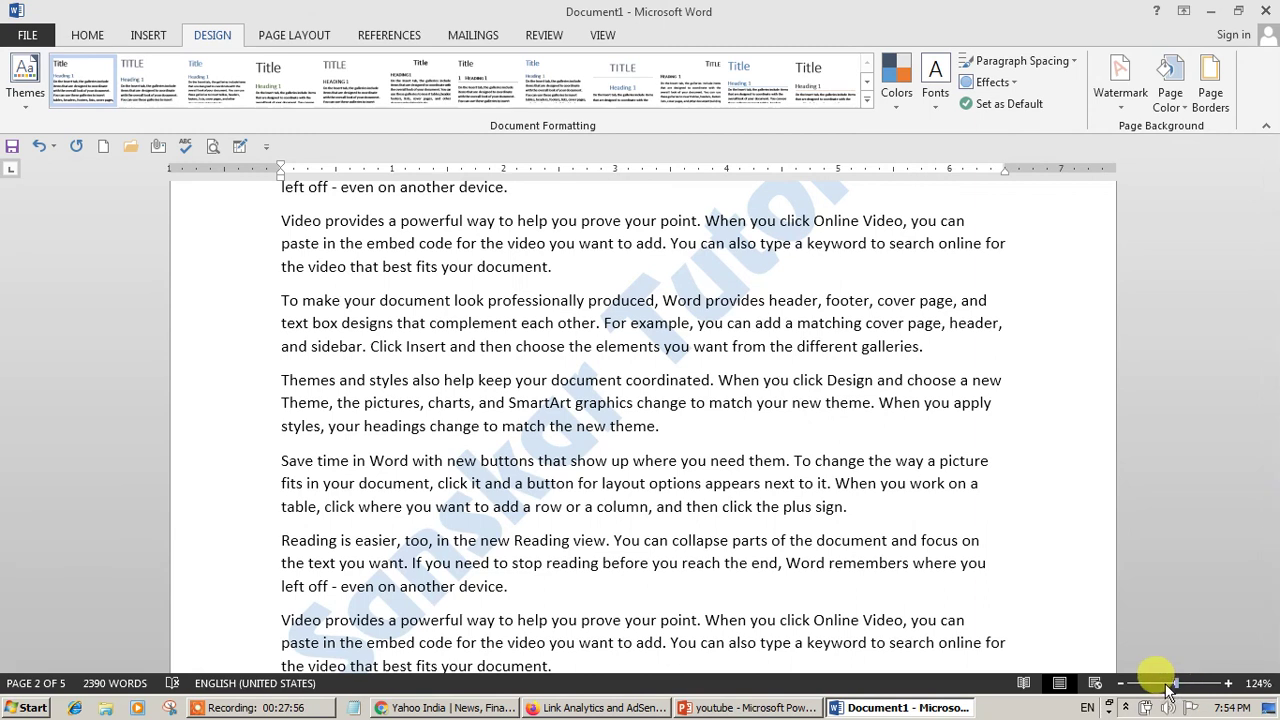
# Turn off the Semitransparent option of the "Sanskar Tutorials" watermark and apply the change.
pyautogui.moveTo(1177, 683); pyautogui.dragTo(1165, 683)
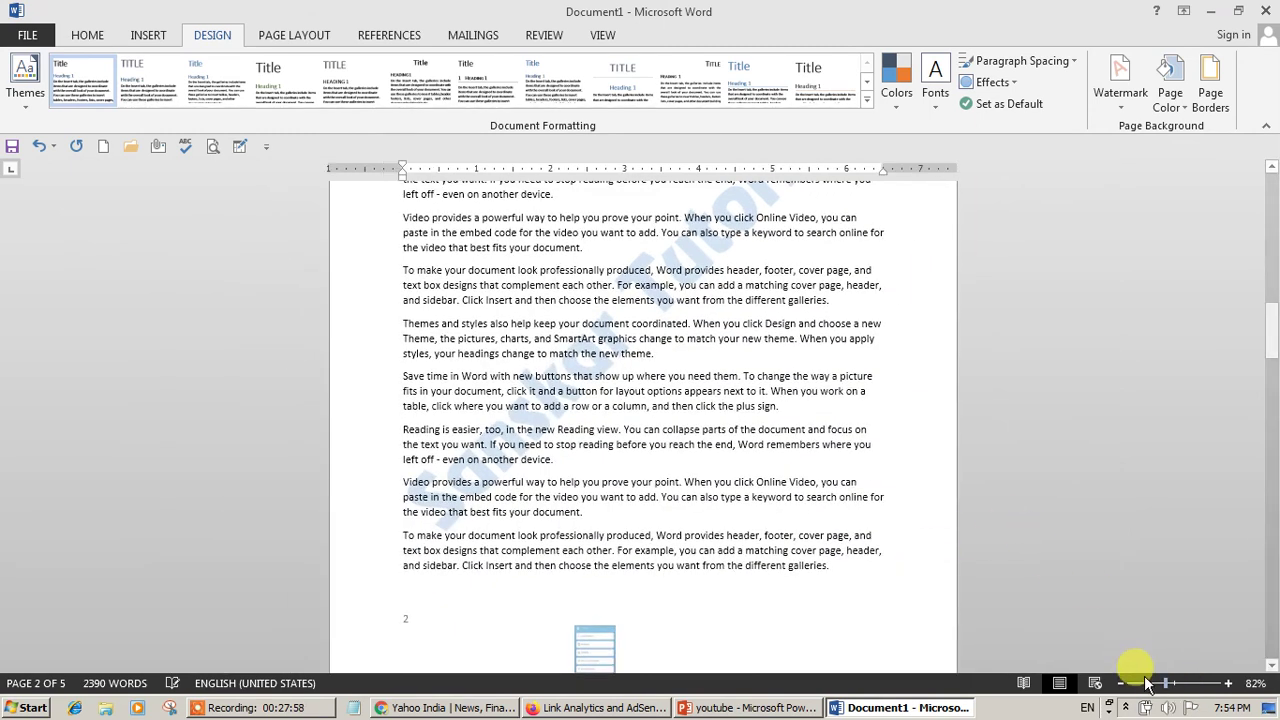
pyautogui.click(1146, 683)
pyautogui.scroll(3, 922, 418)
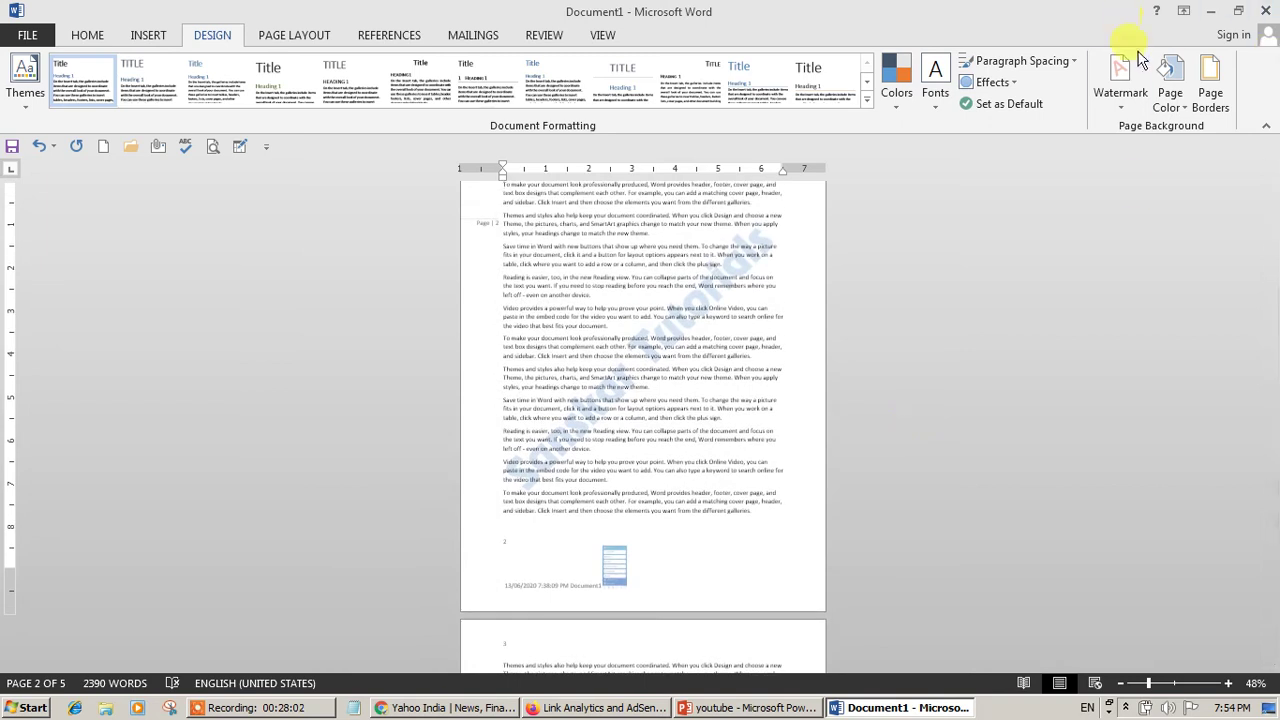
pyautogui.click(1120, 75)
pyautogui.click(982, 505)
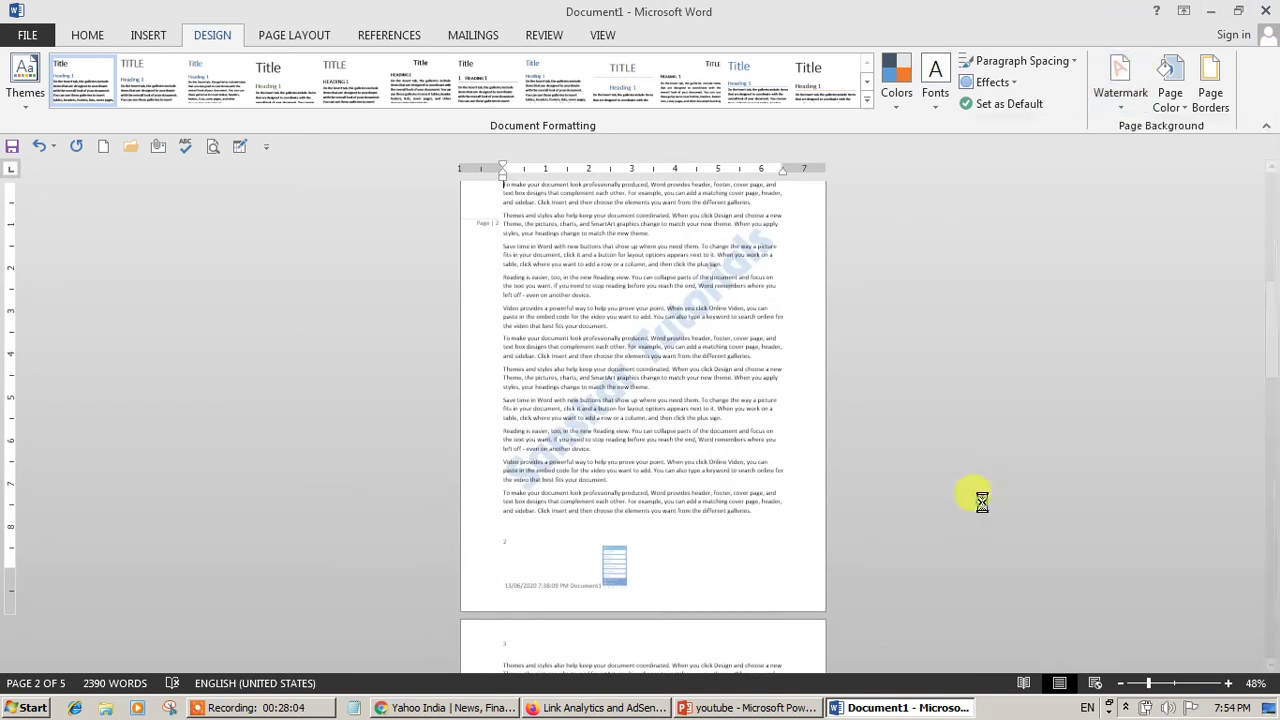
pyautogui.click(695, 411)
pyautogui.click(634, 463)
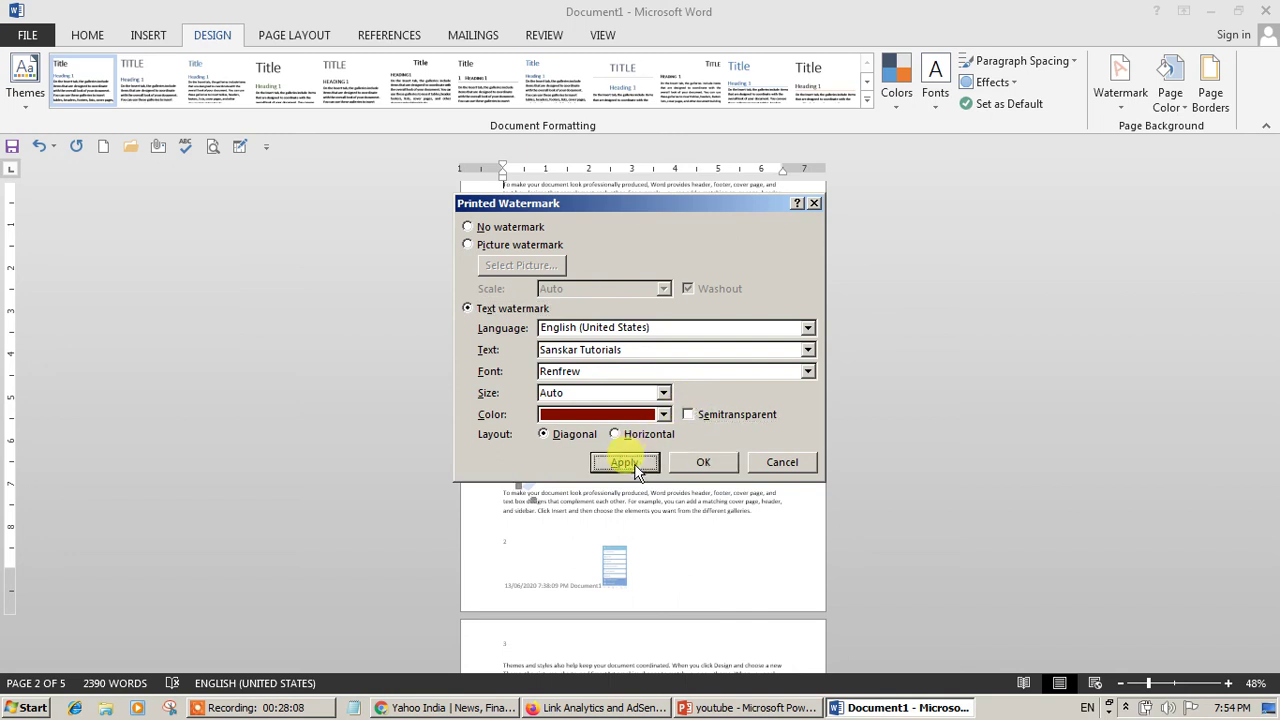
pyautogui.click(755, 462)
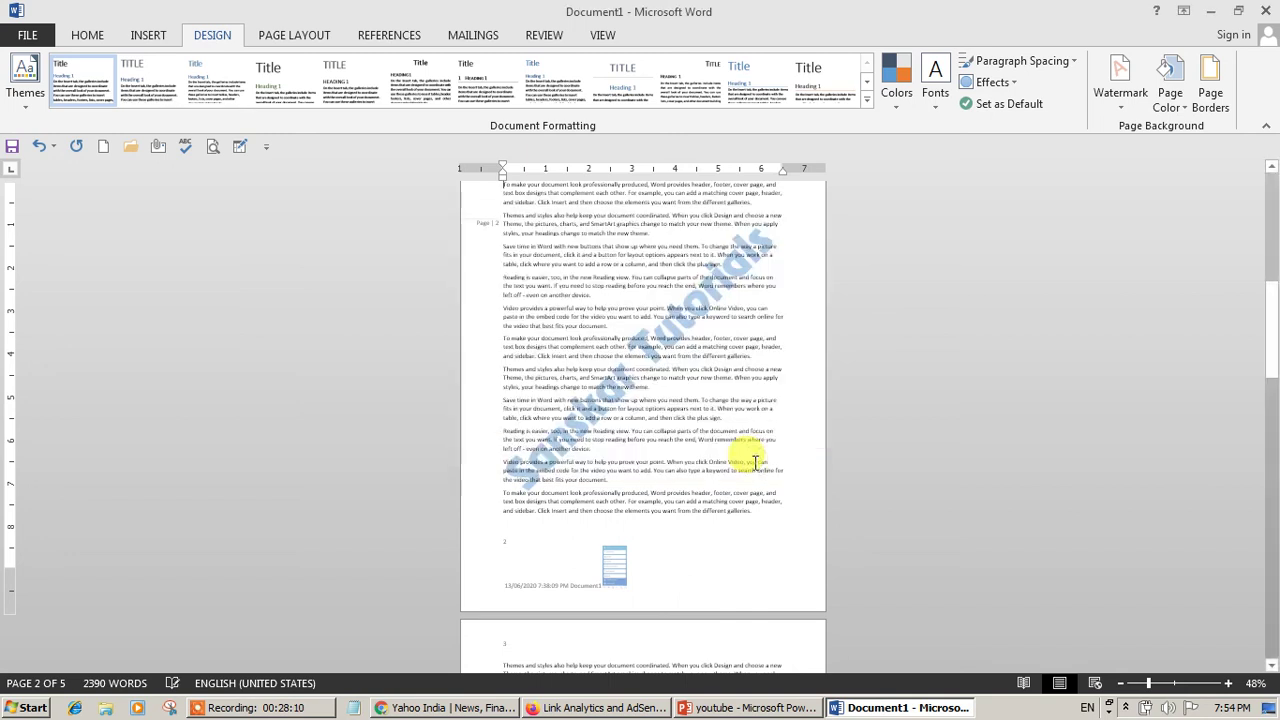
# Change the "Sanskar Tutorials" watermark to the Horizontal layout and apply it.
pyautogui.click(1122, 70)
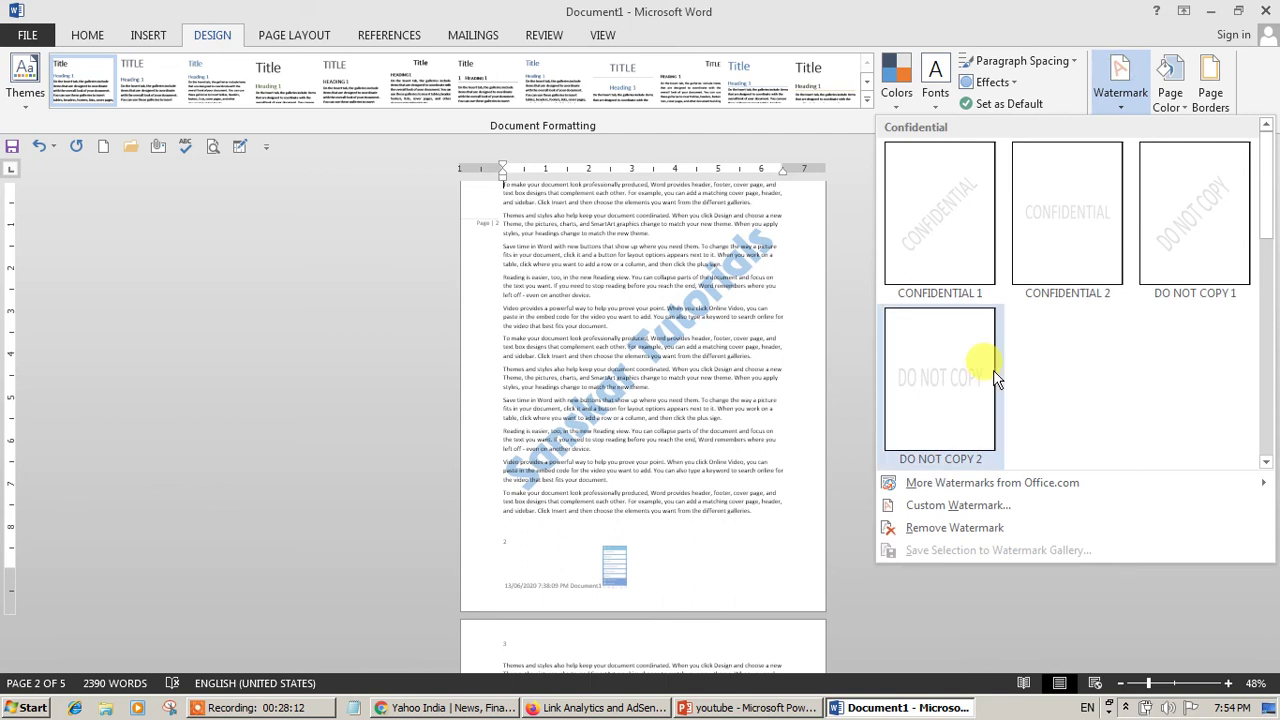
pyautogui.click(925, 505)
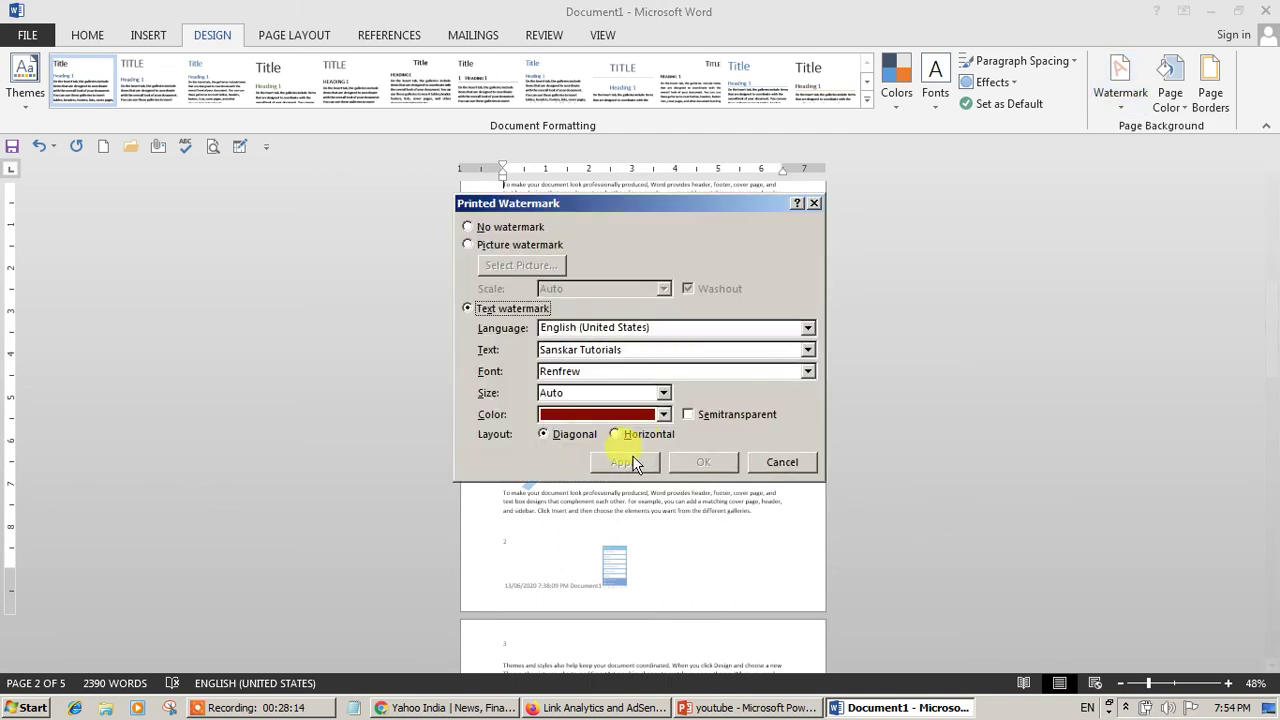
pyautogui.click(645, 434)
pyautogui.click(625, 465)
pyautogui.click(778, 463)
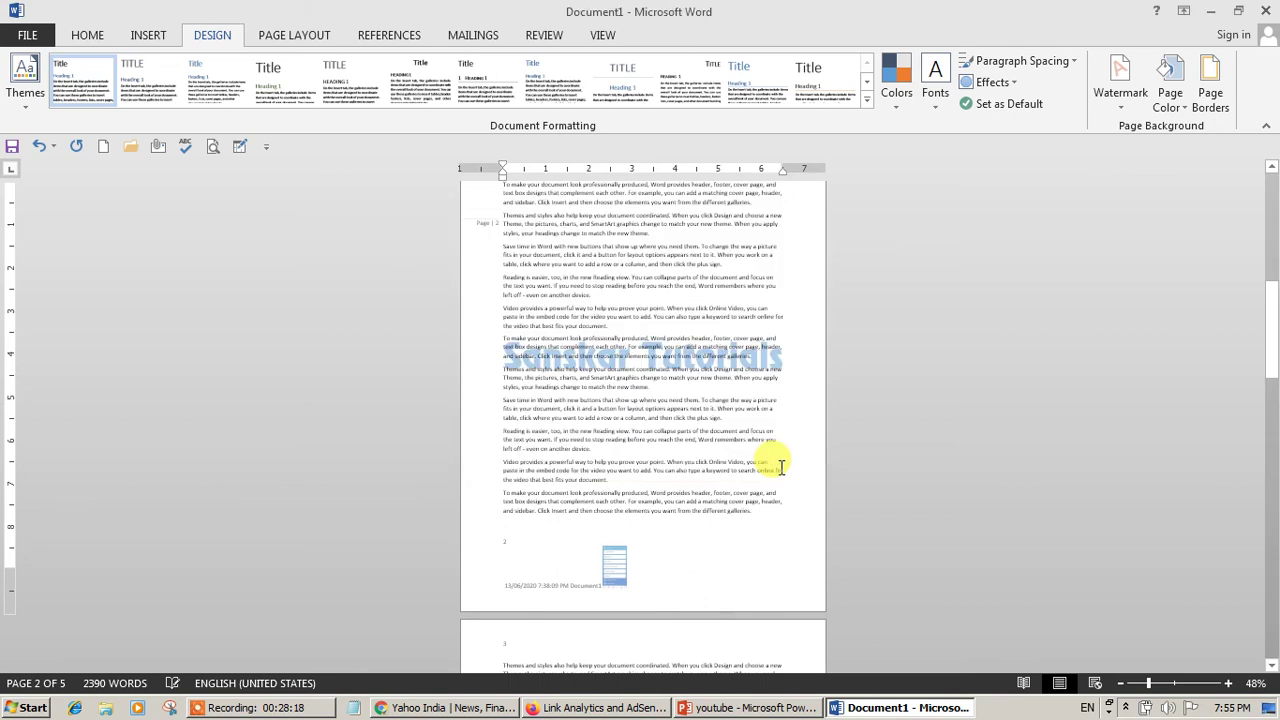
# Open the custom watermark settings and switch the watermark type to Picture watermark.
pyautogui.click(1125, 92)
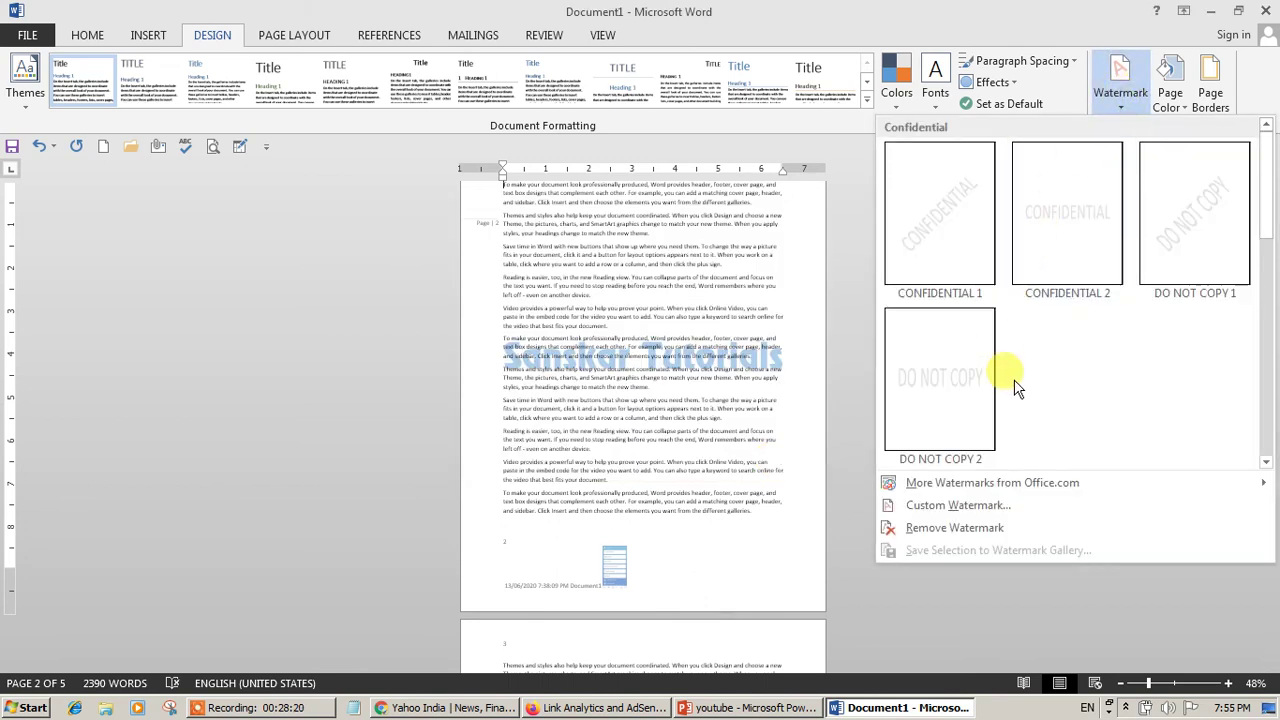
pyautogui.click(957, 510)
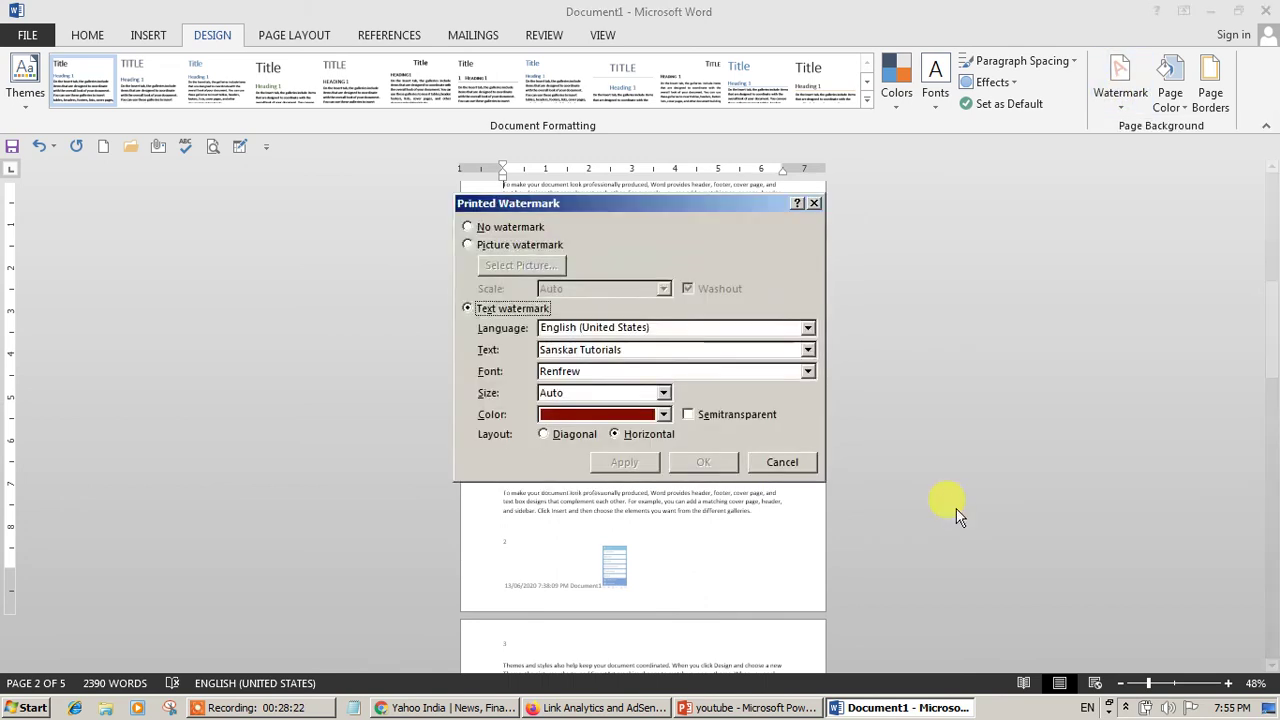
pyautogui.click(551, 247)
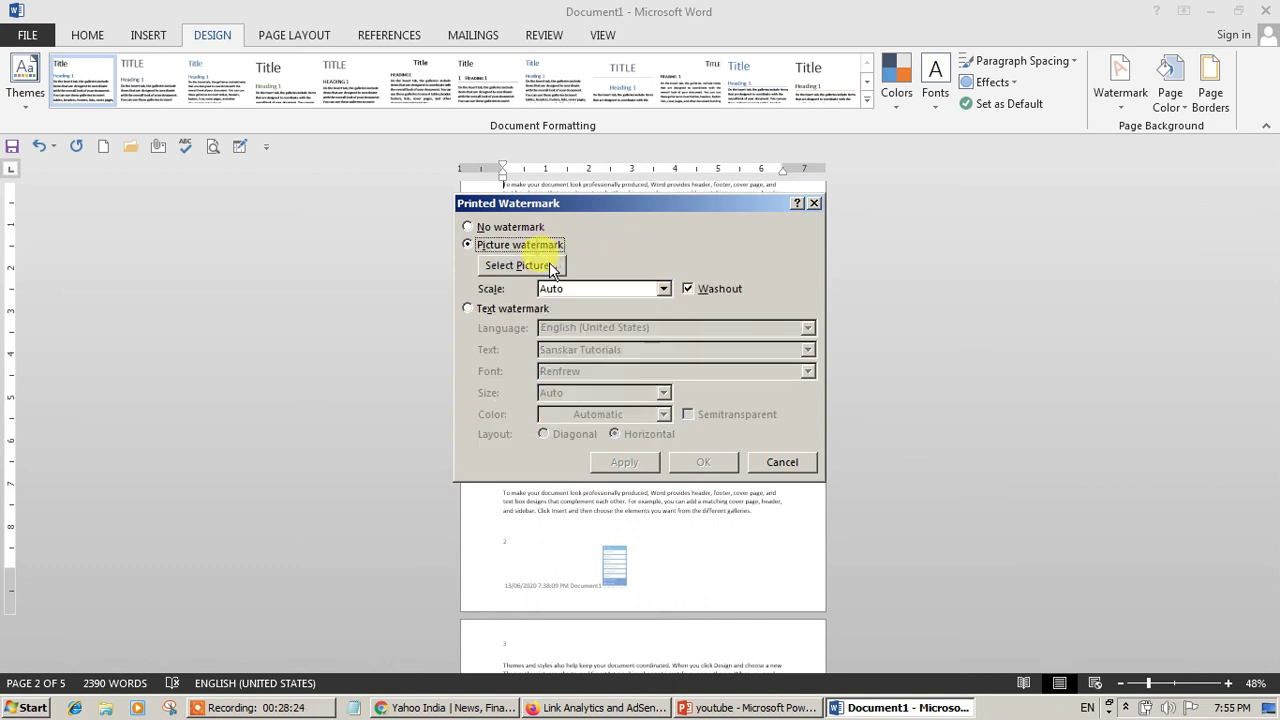
pyautogui.click(549, 263)
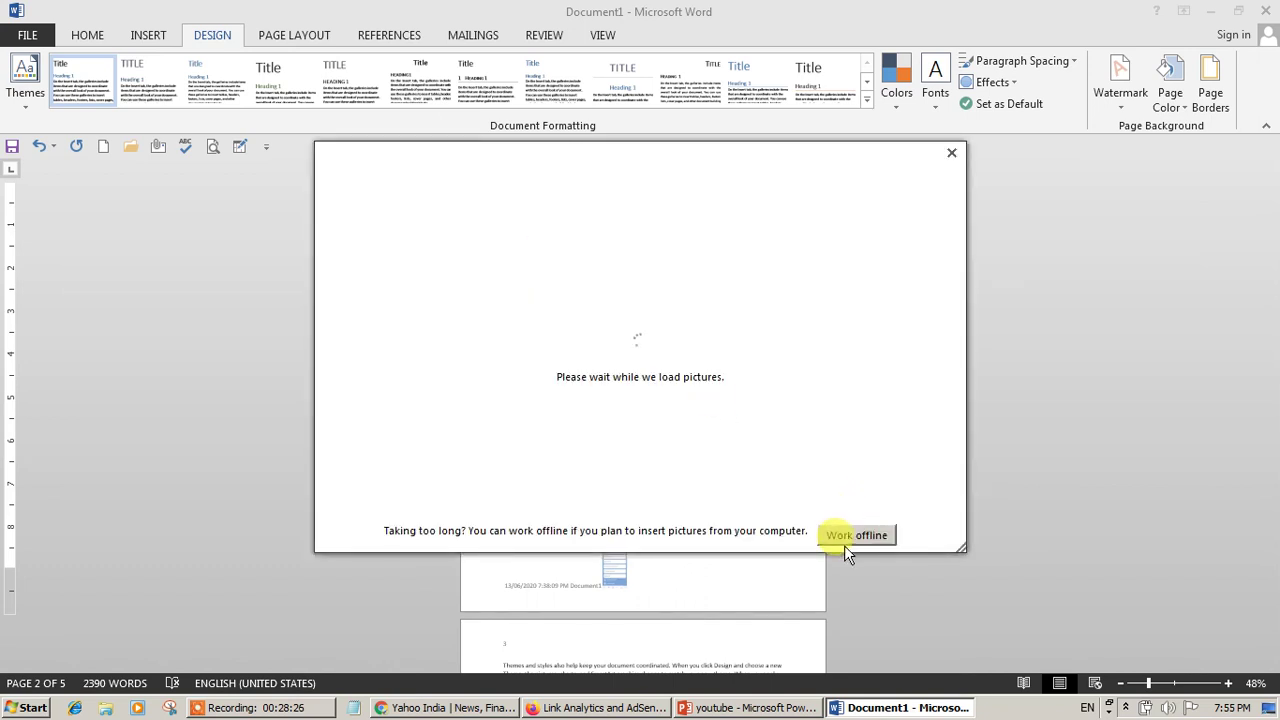
pyautogui.click(952, 154)
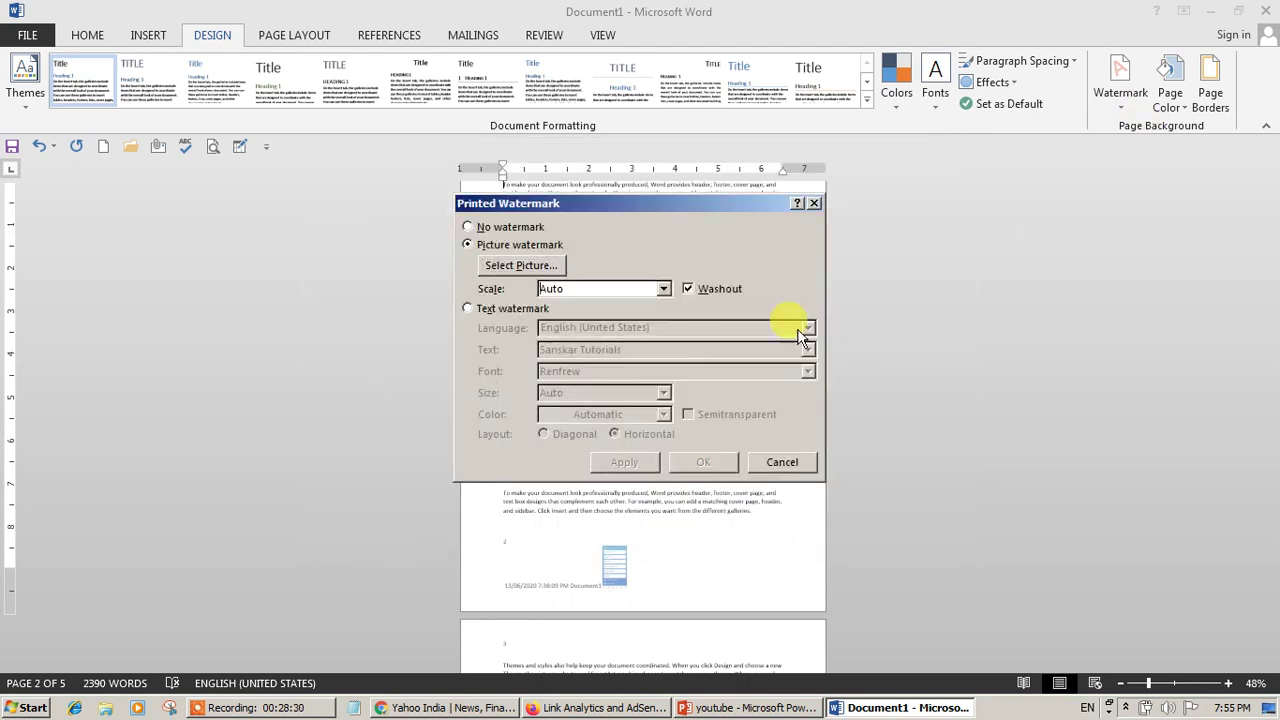
pyautogui.click(539, 268)
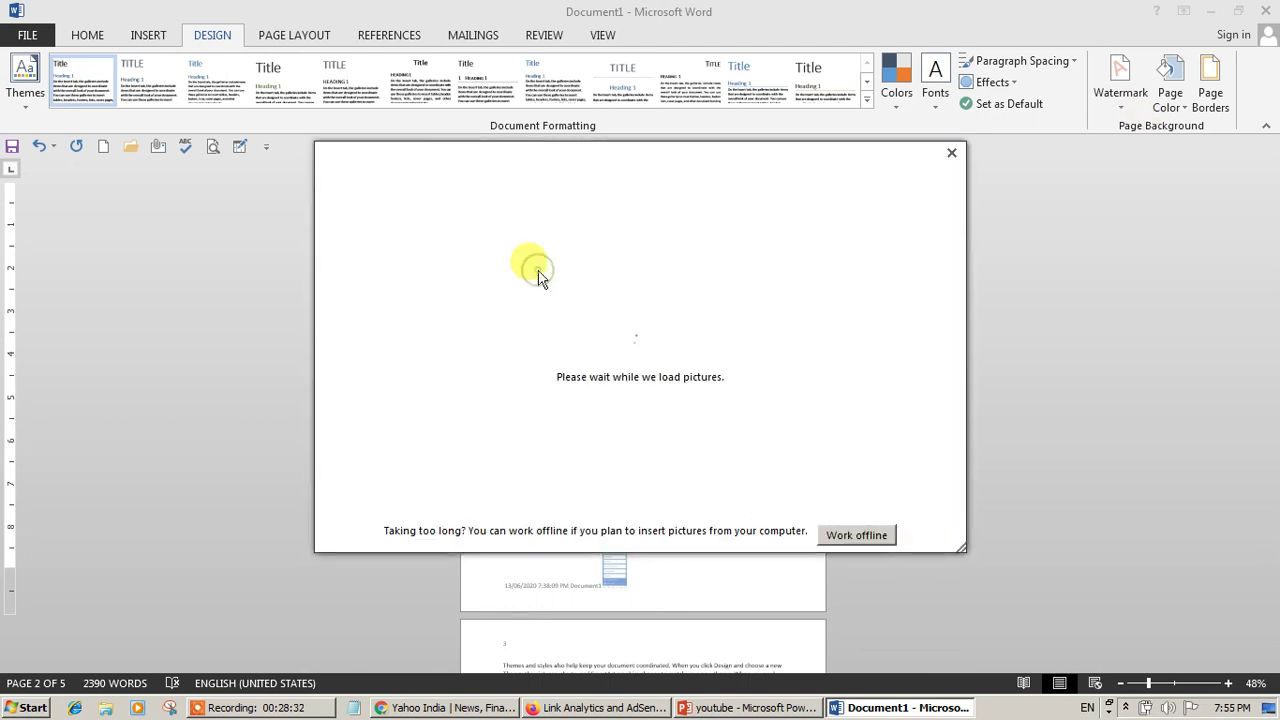
pyautogui.click(952, 155)
pyautogui.click(537, 268)
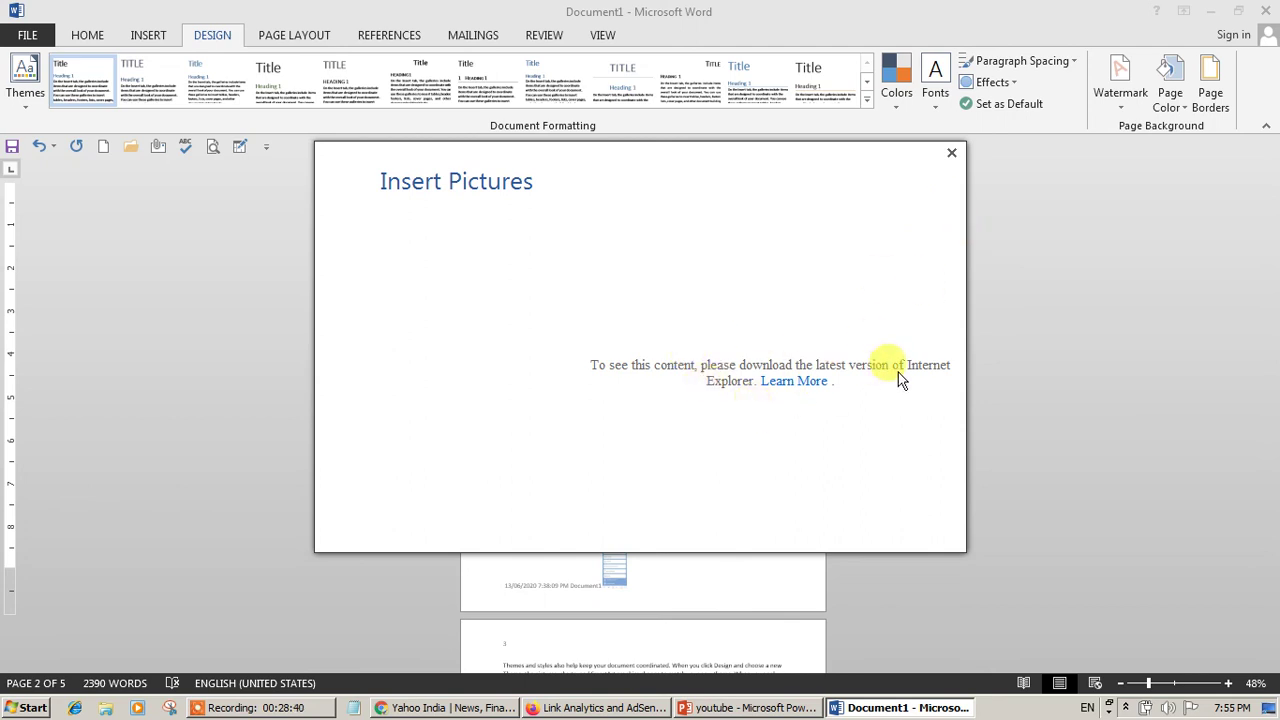
pyautogui.click(952, 154)
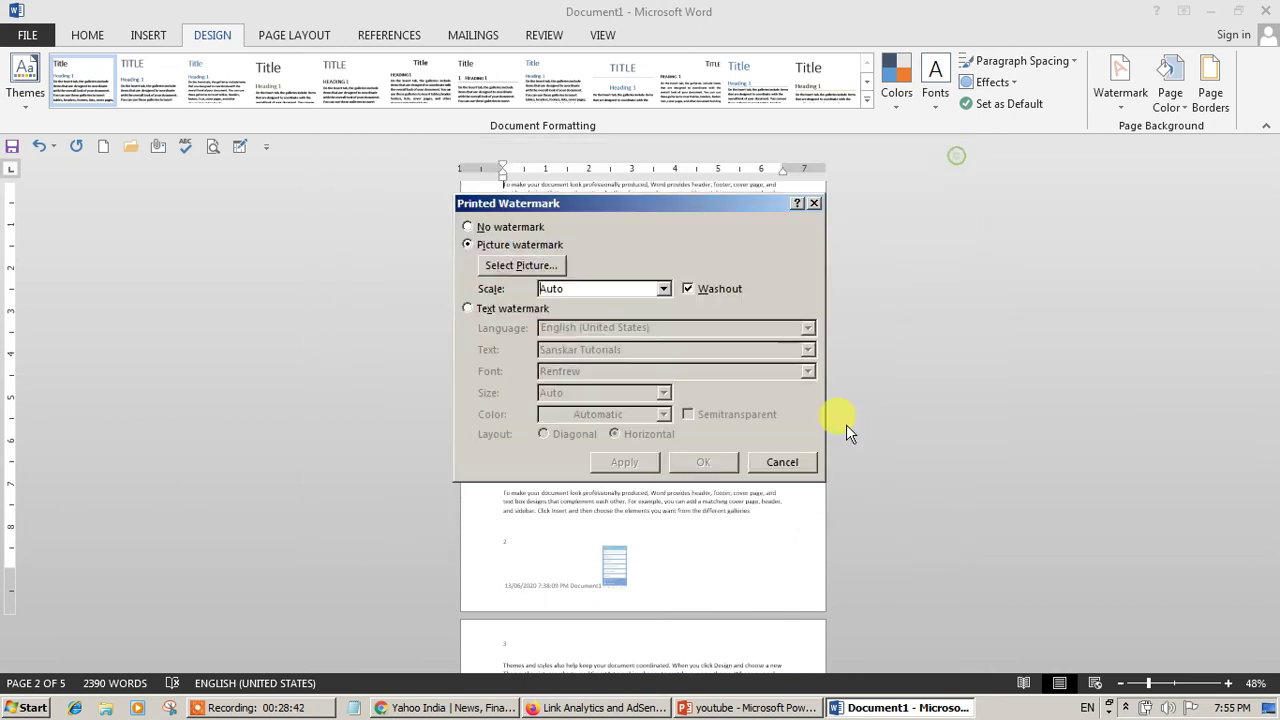
# Check the computer's wireless network connection, and return to the watermark settings.
pyautogui.click(1125, 707)
pyautogui.click(1125, 607)
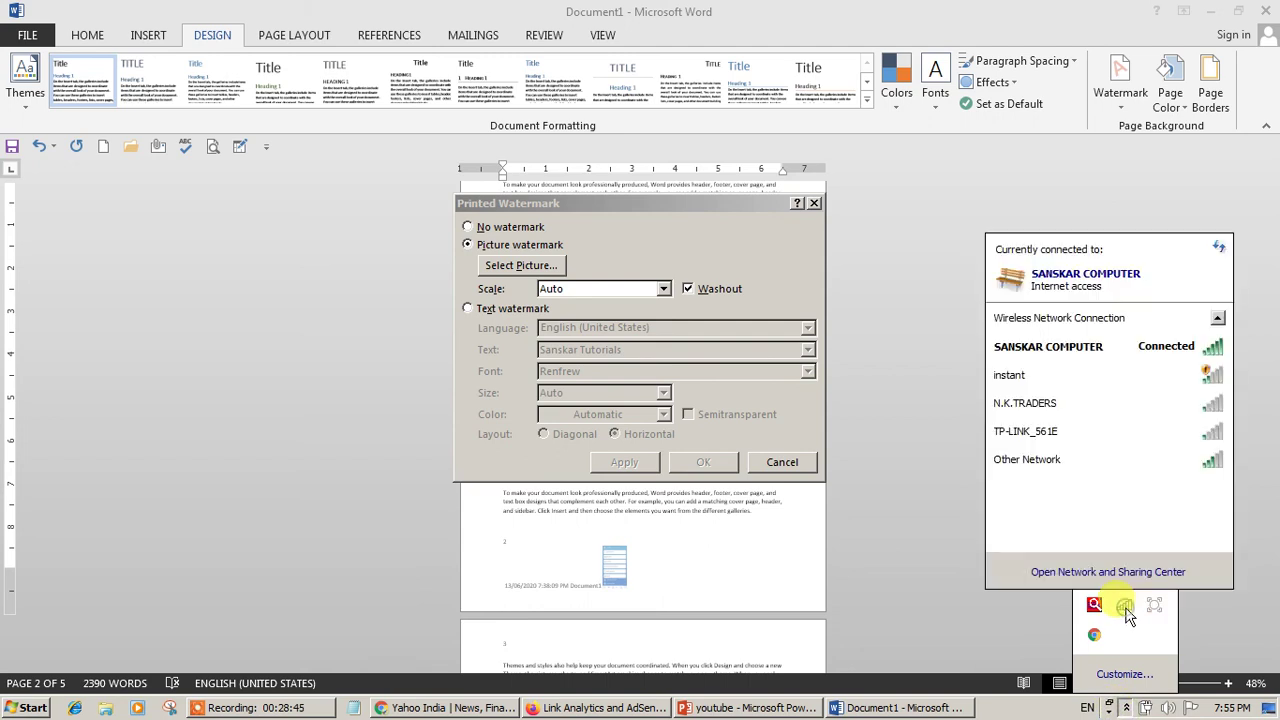
pyautogui.click(1176, 352)
pyautogui.click(1182, 377)
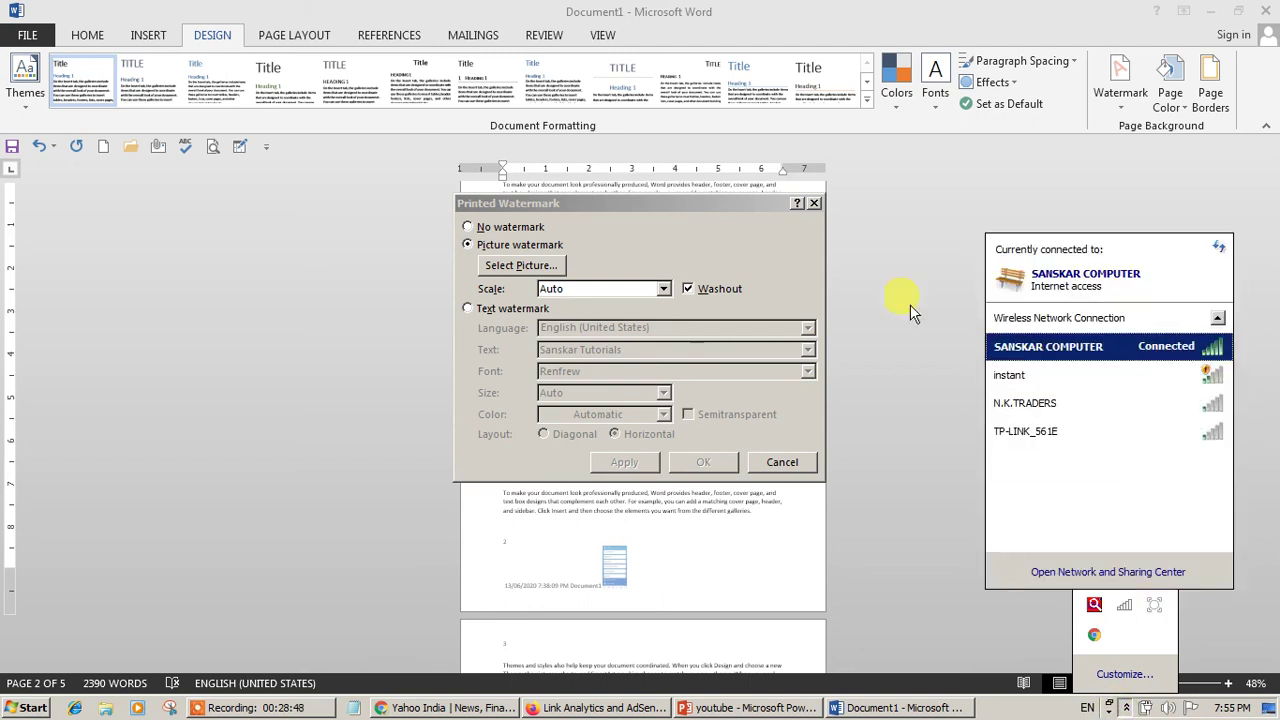
pyautogui.click(598, 329)
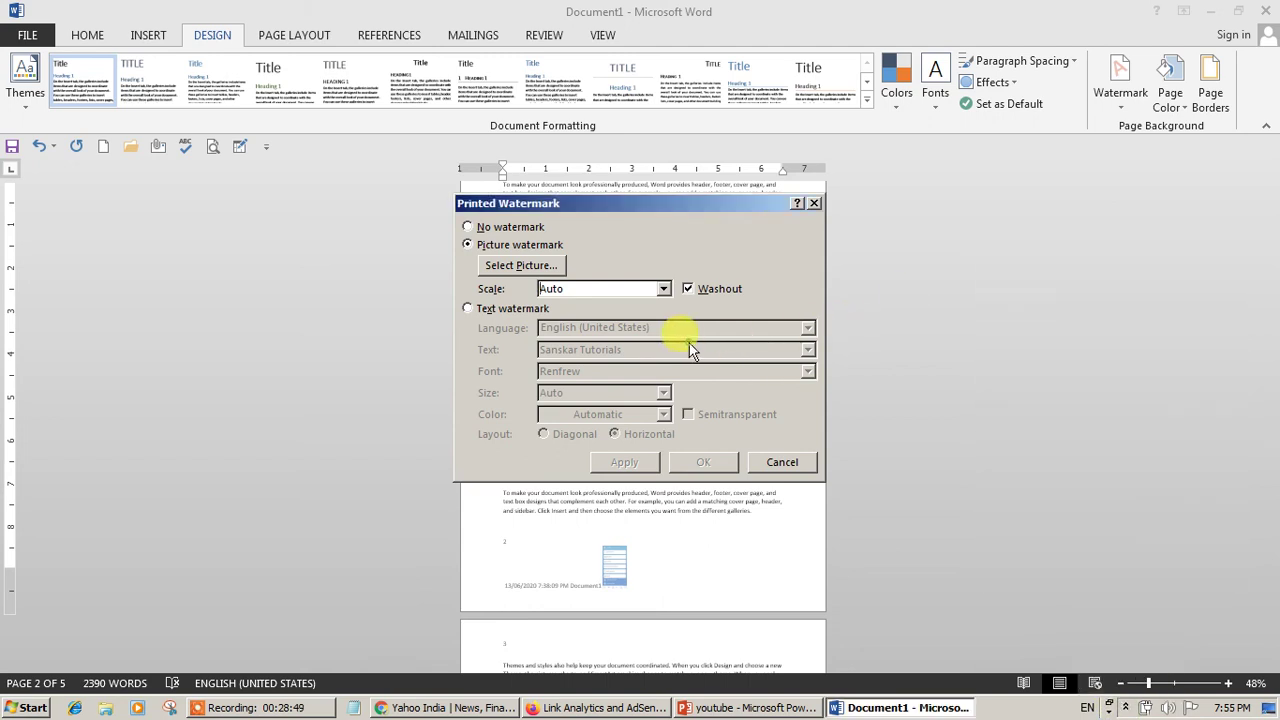
# Choose Chrysanthemum.jpg from Sample Pictures as the picture watermark and apply it with Auto scale and Washout.
pyautogui.click(549, 267)
pyautogui.click(642, 396)
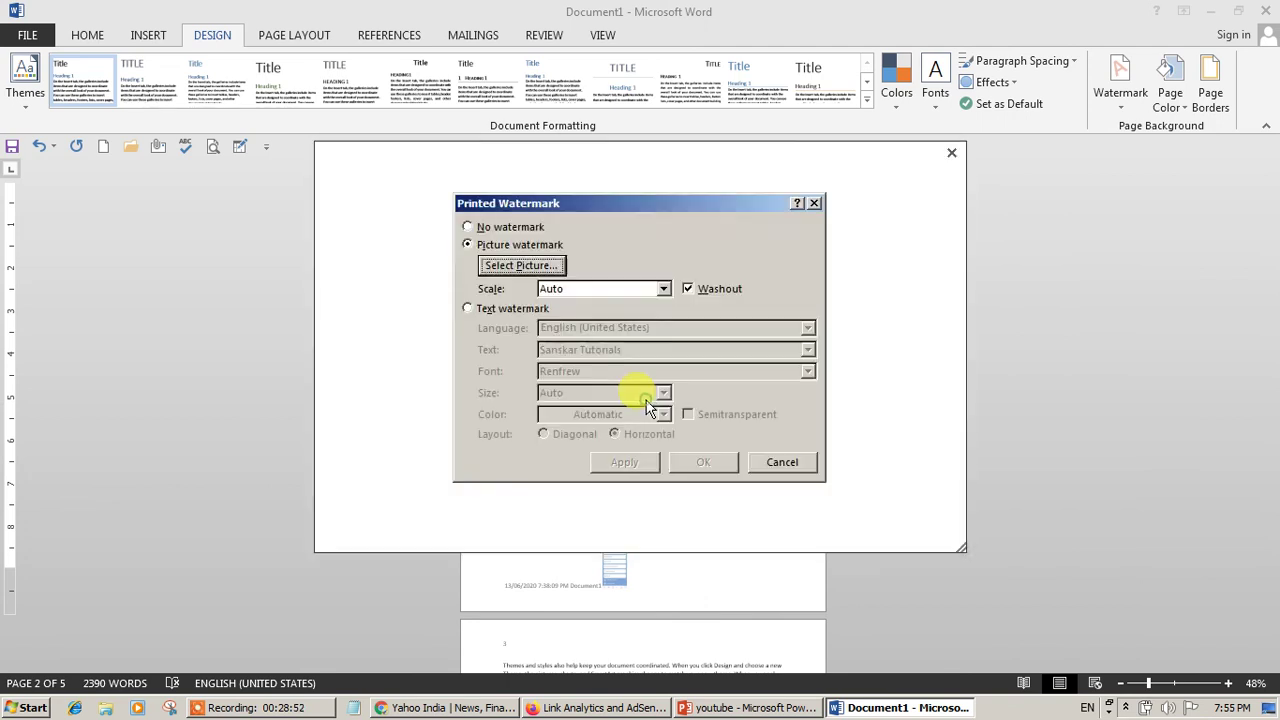
pyautogui.doubleClick(672, 420)
pyautogui.doubleClick(636, 400)
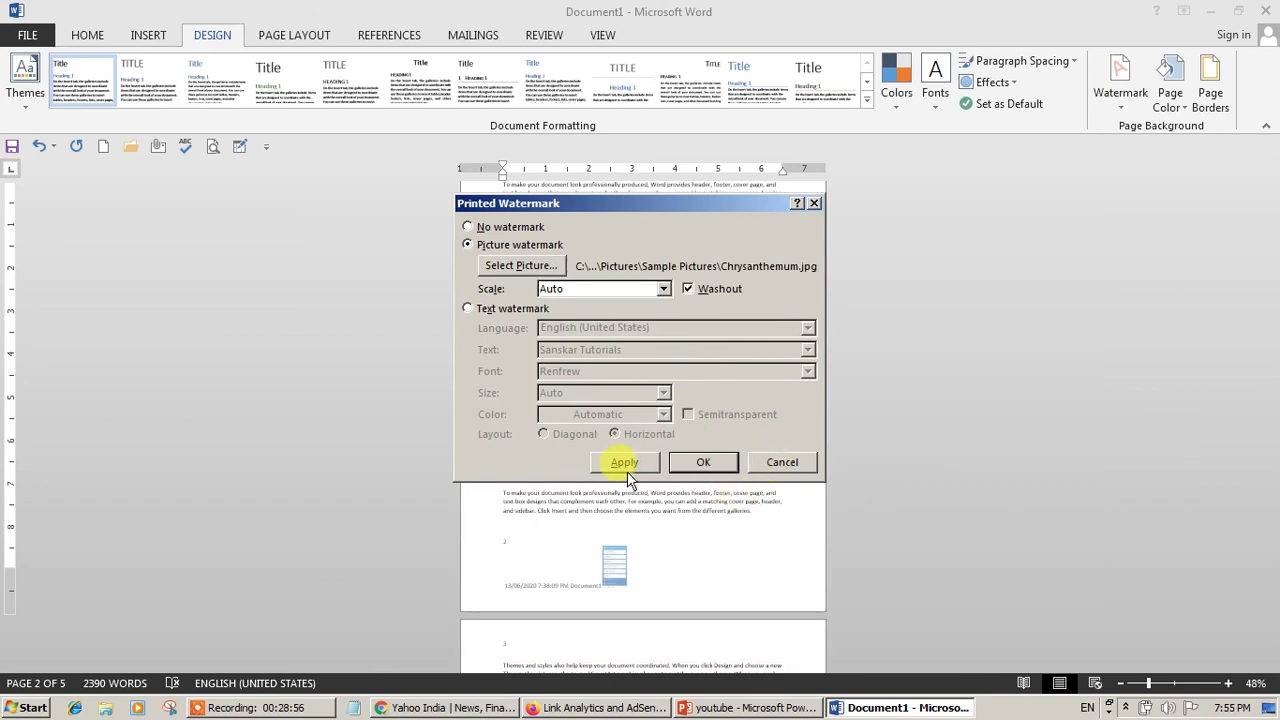
pyautogui.click(628, 466)
pyautogui.click(780, 464)
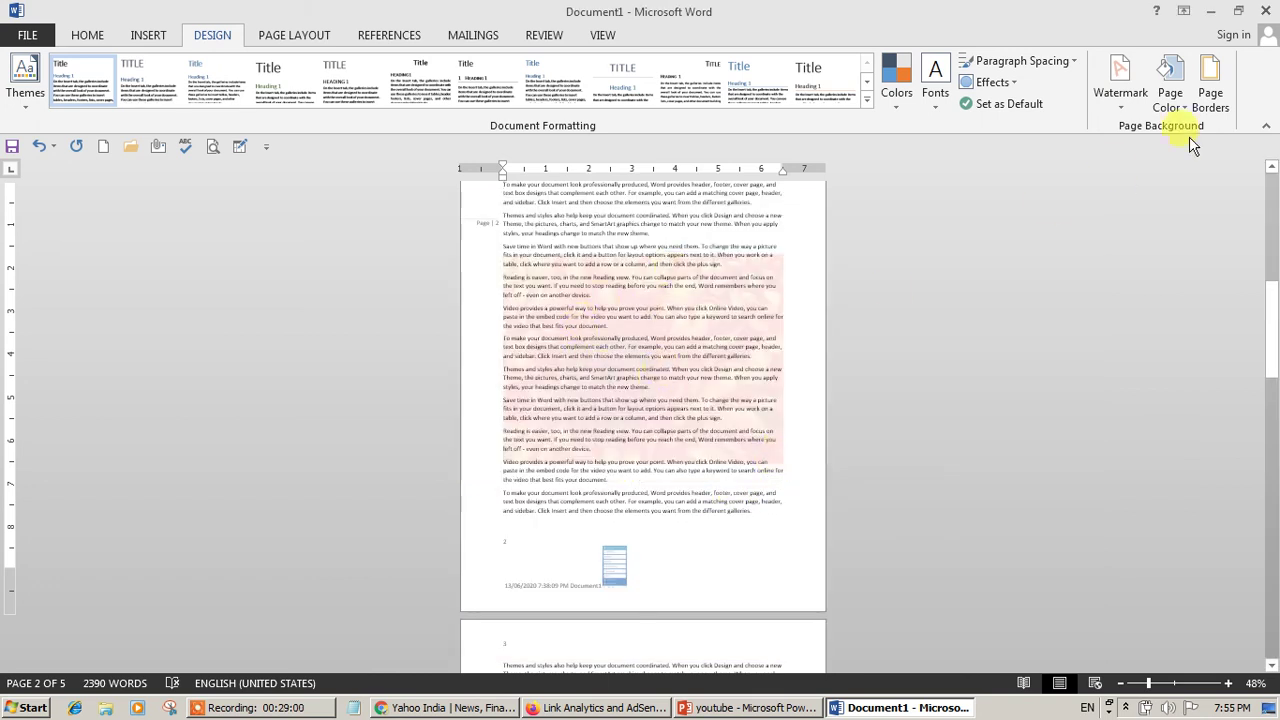
# Remove the picture watermark from the document.
pyautogui.click(1117, 88)
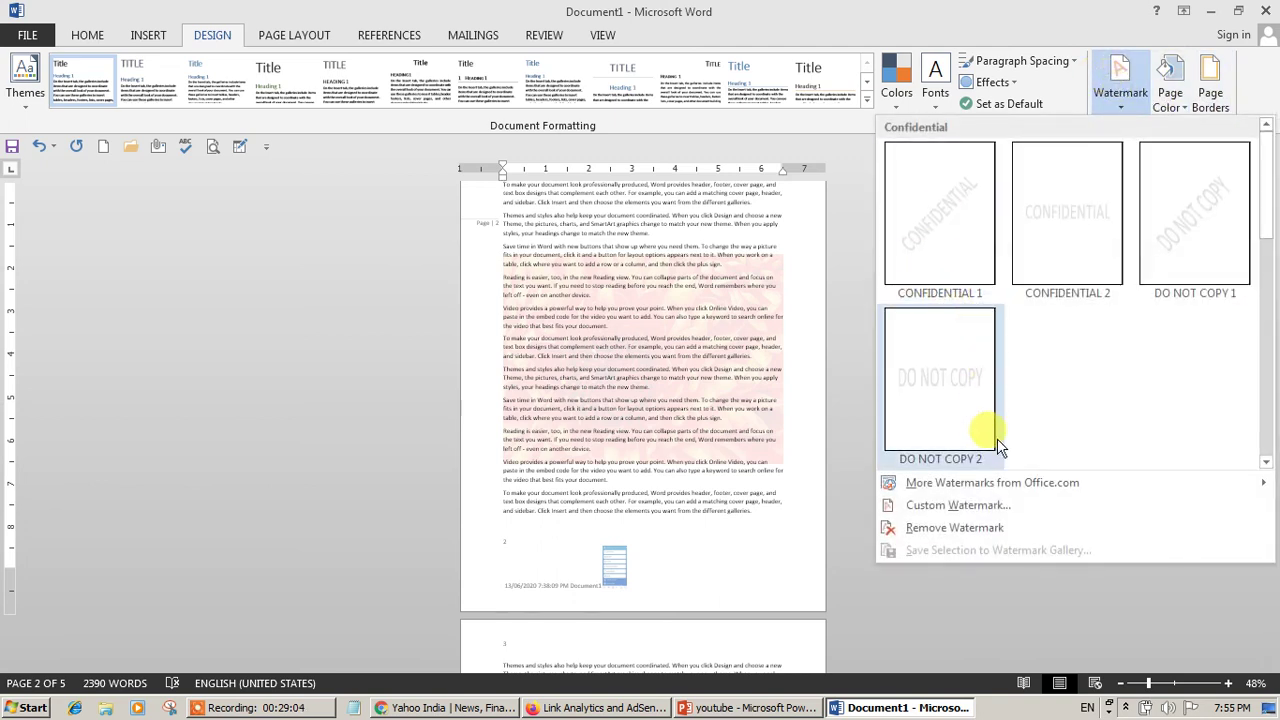
pyautogui.click(957, 527)
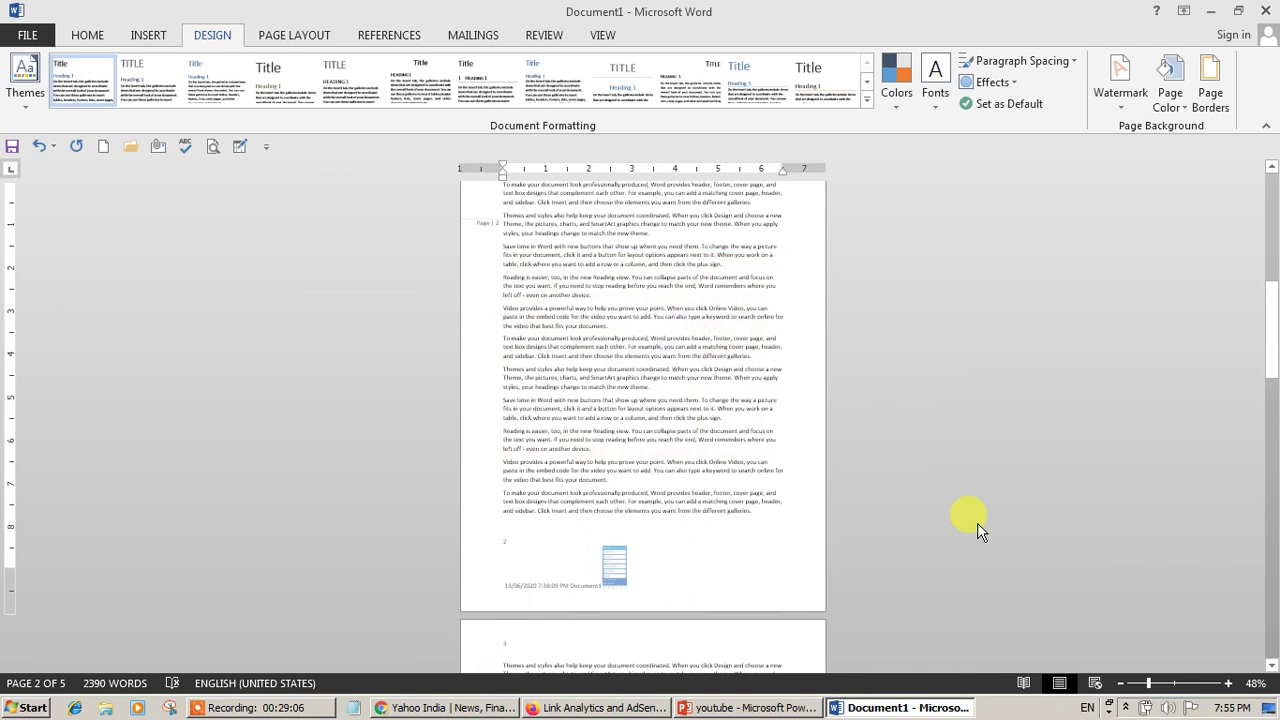
# Try the standard green and a dark blue theme page color, and set the page color back to white.
pyautogui.click(1172, 88)
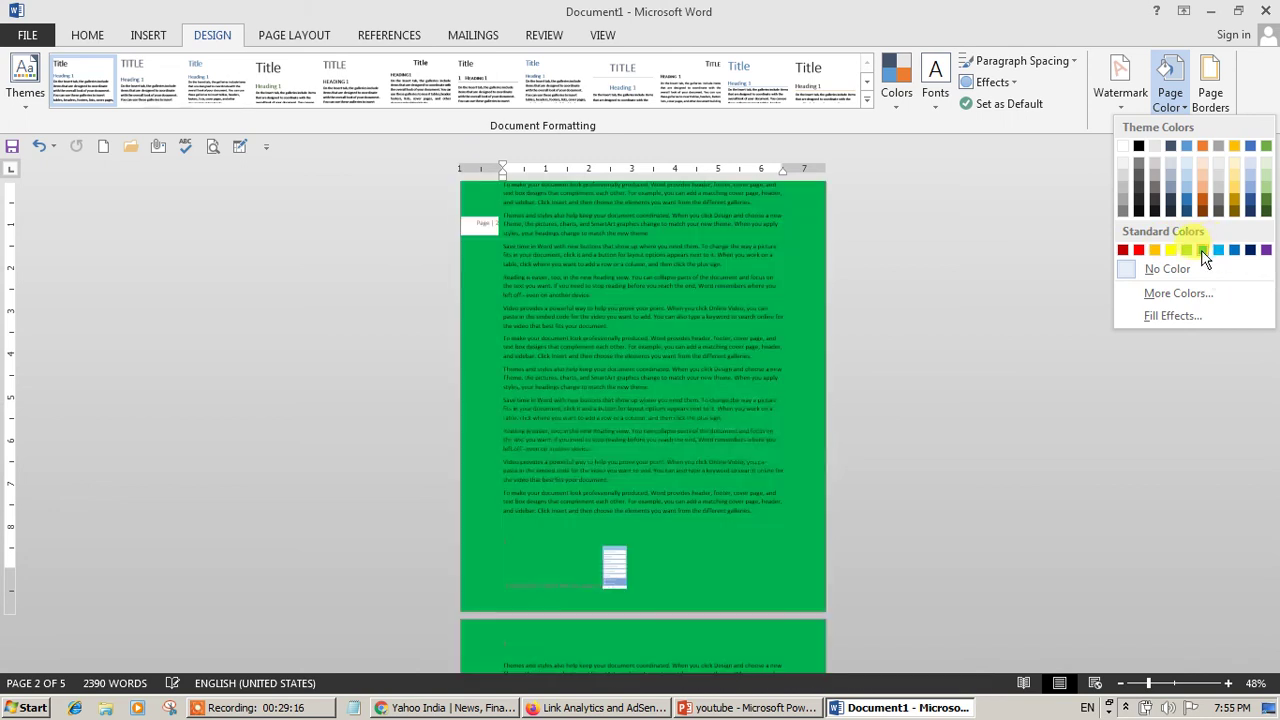
pyautogui.click(1203, 256)
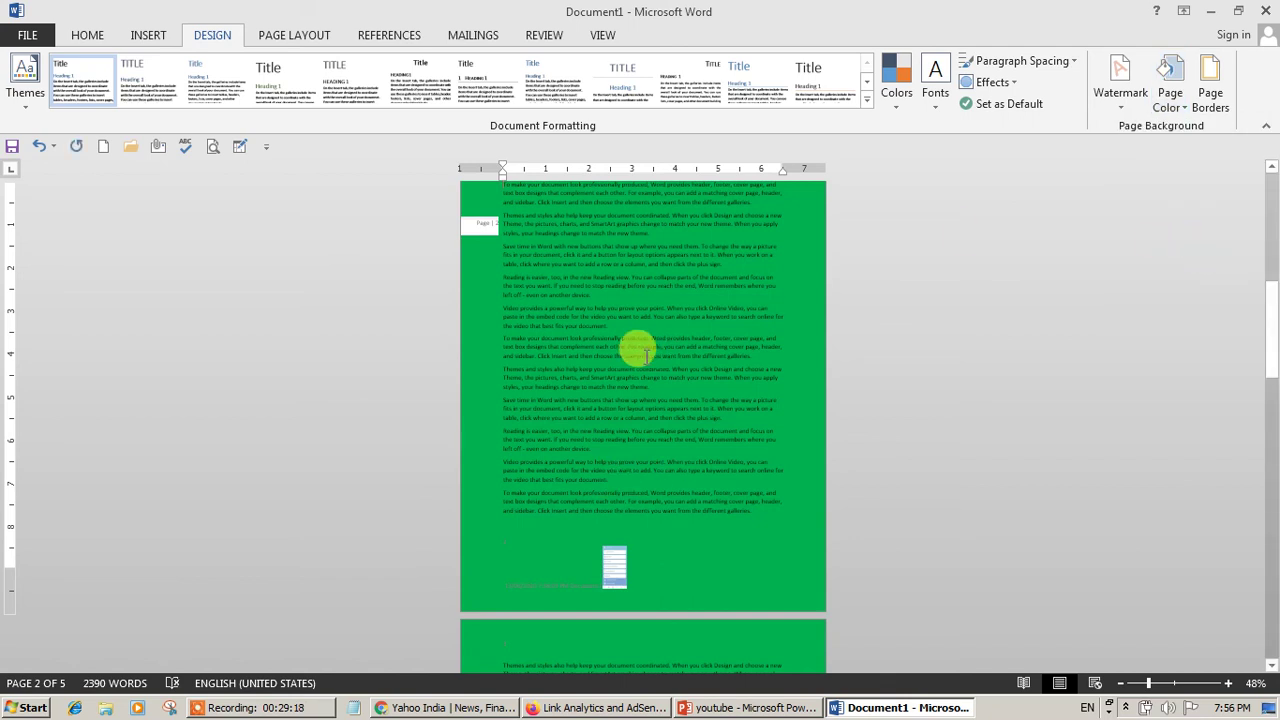
pyautogui.click(1170, 92)
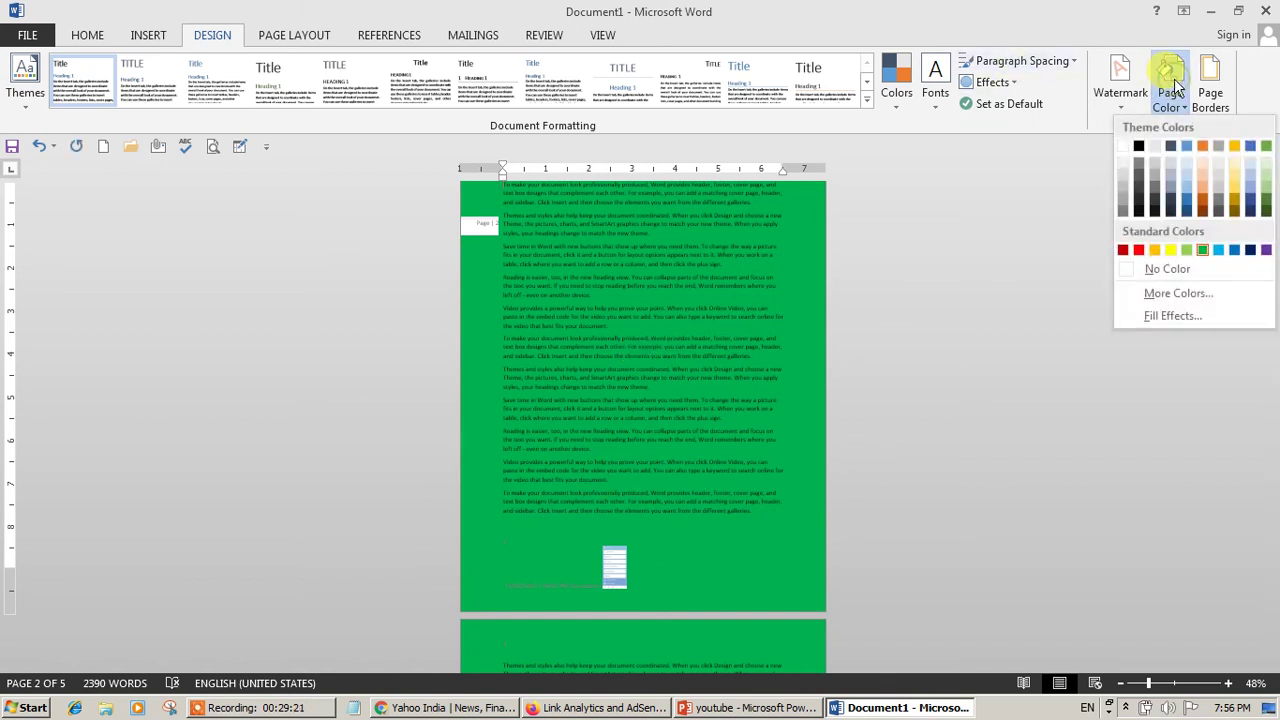
pyautogui.click(1186, 208)
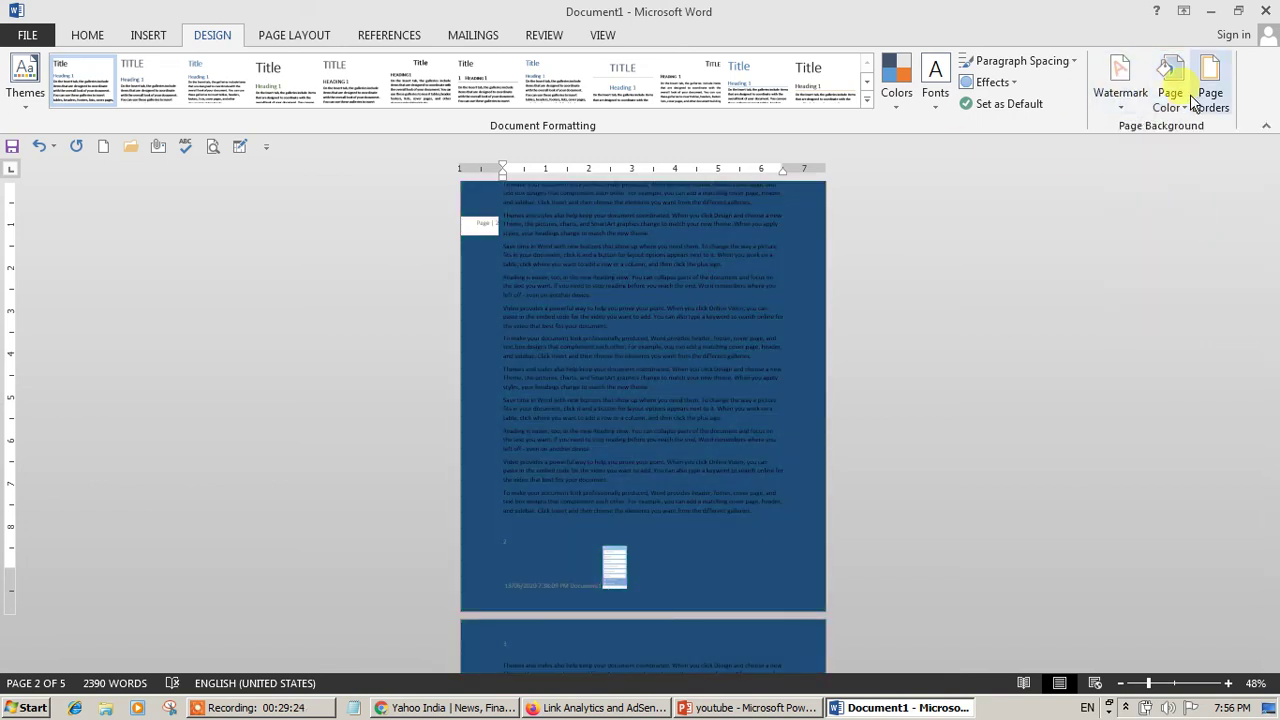
pyautogui.click(1167, 96)
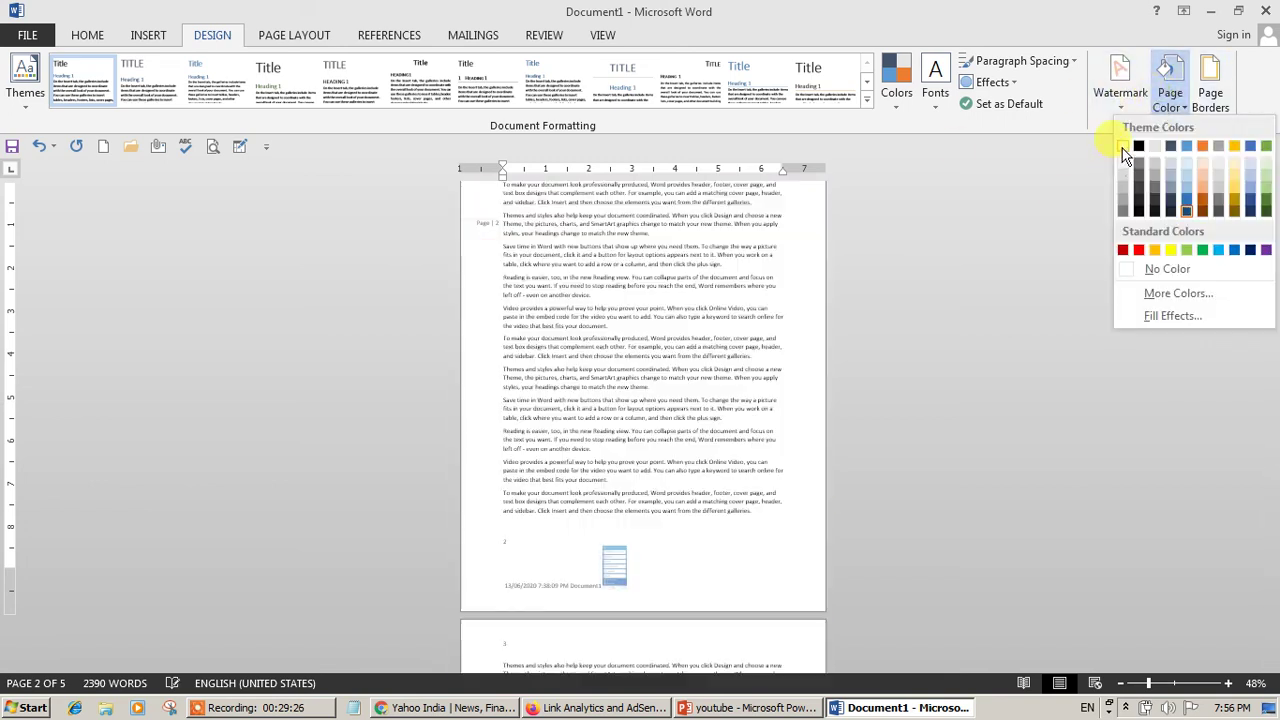
pyautogui.click(1122, 147)
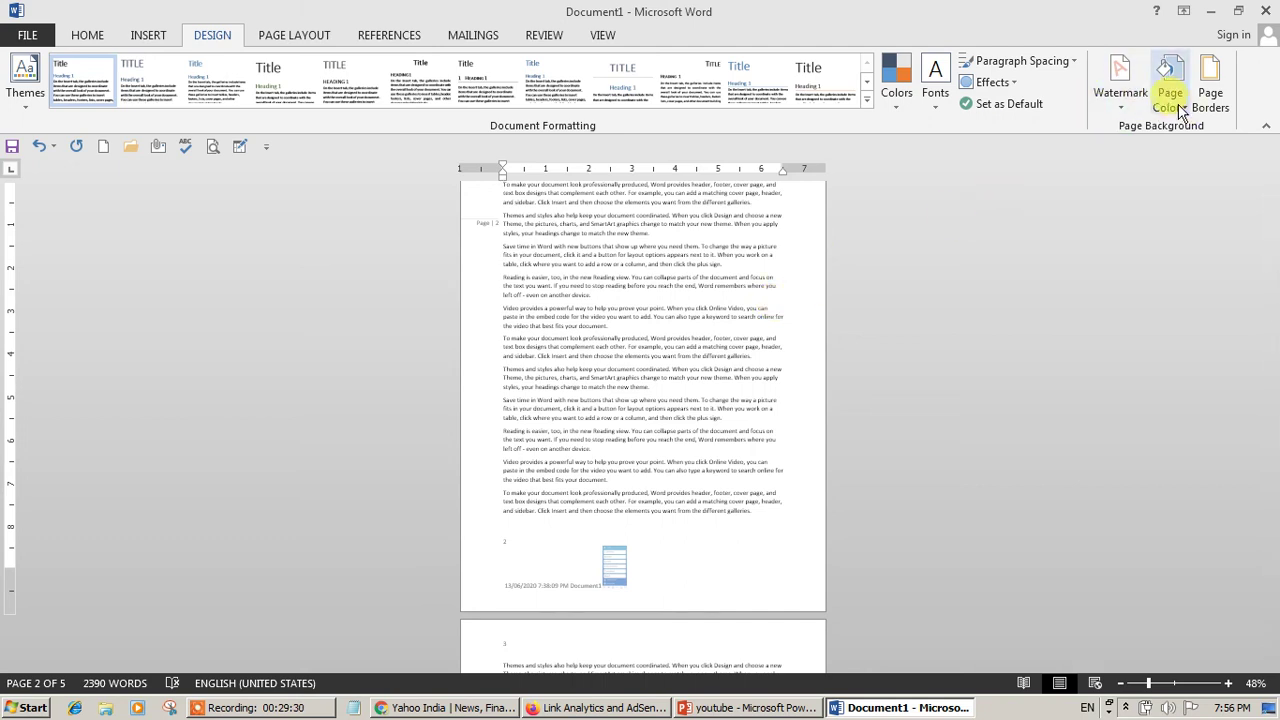
# Add a Box page border with the triple-line style to the whole document.
pyautogui.click(1211, 86)
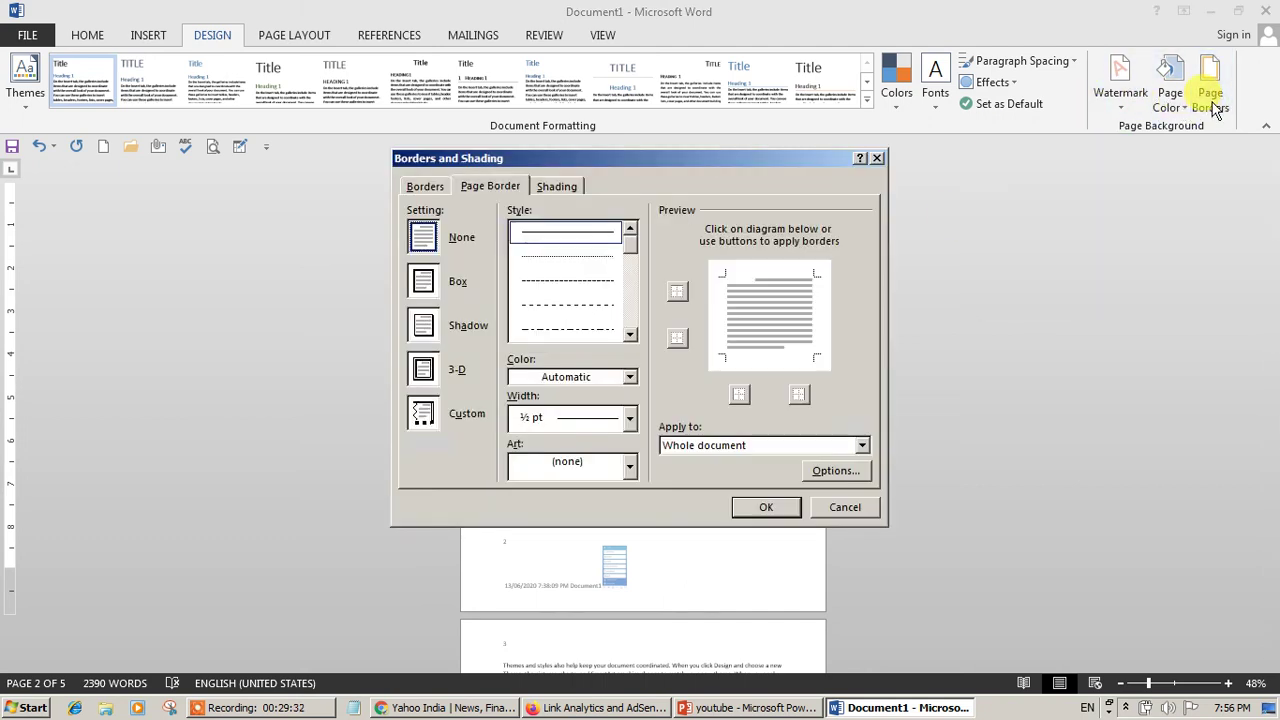
pyautogui.click(550, 256)
pyautogui.click(557, 270)
pyautogui.press('Down')
pyautogui.press('Down')
pyautogui.press('Down')
pyautogui.press('Down')
pyautogui.press('Down')
pyautogui.press('Down')
pyautogui.press('Down')
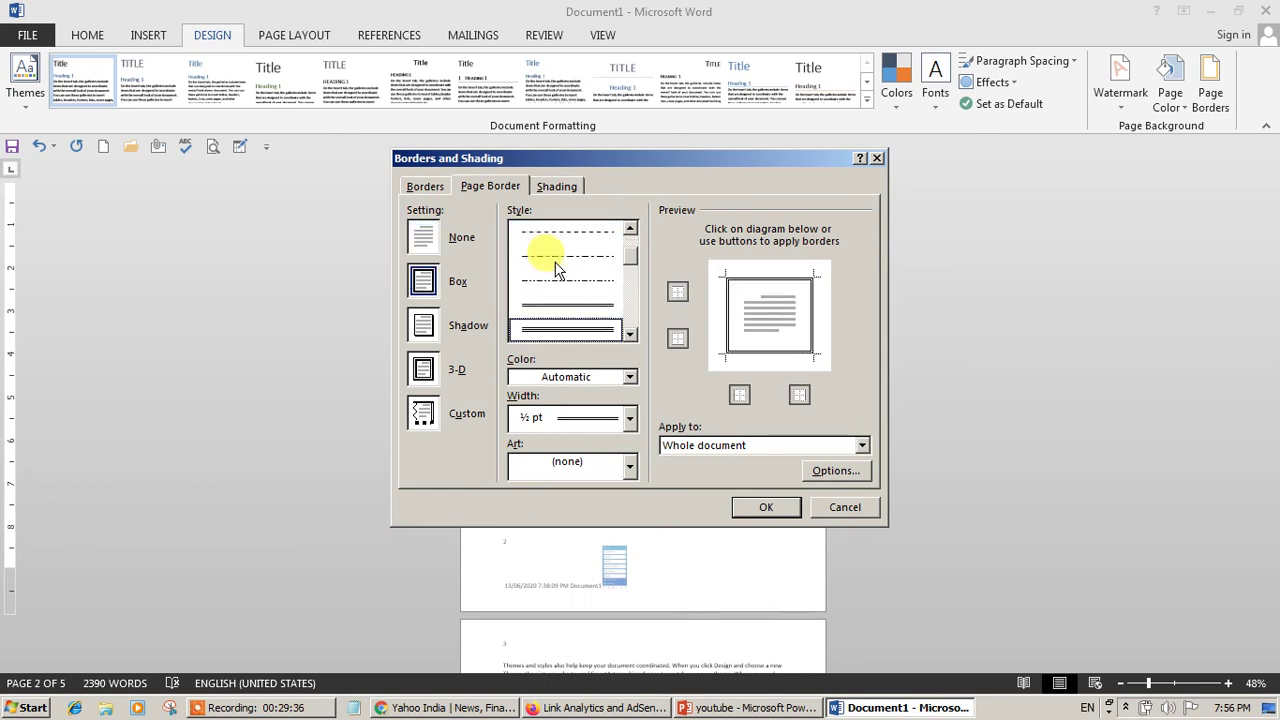
pyautogui.press('Up')
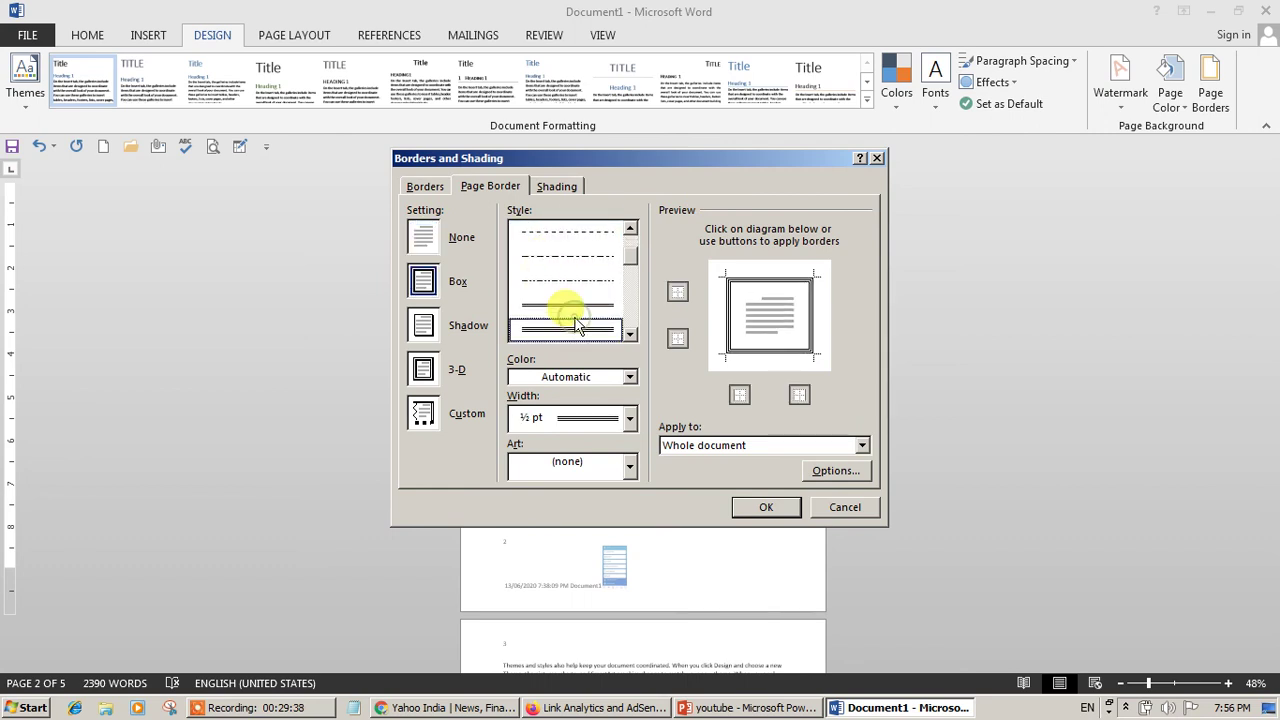
pyautogui.click(750, 505)
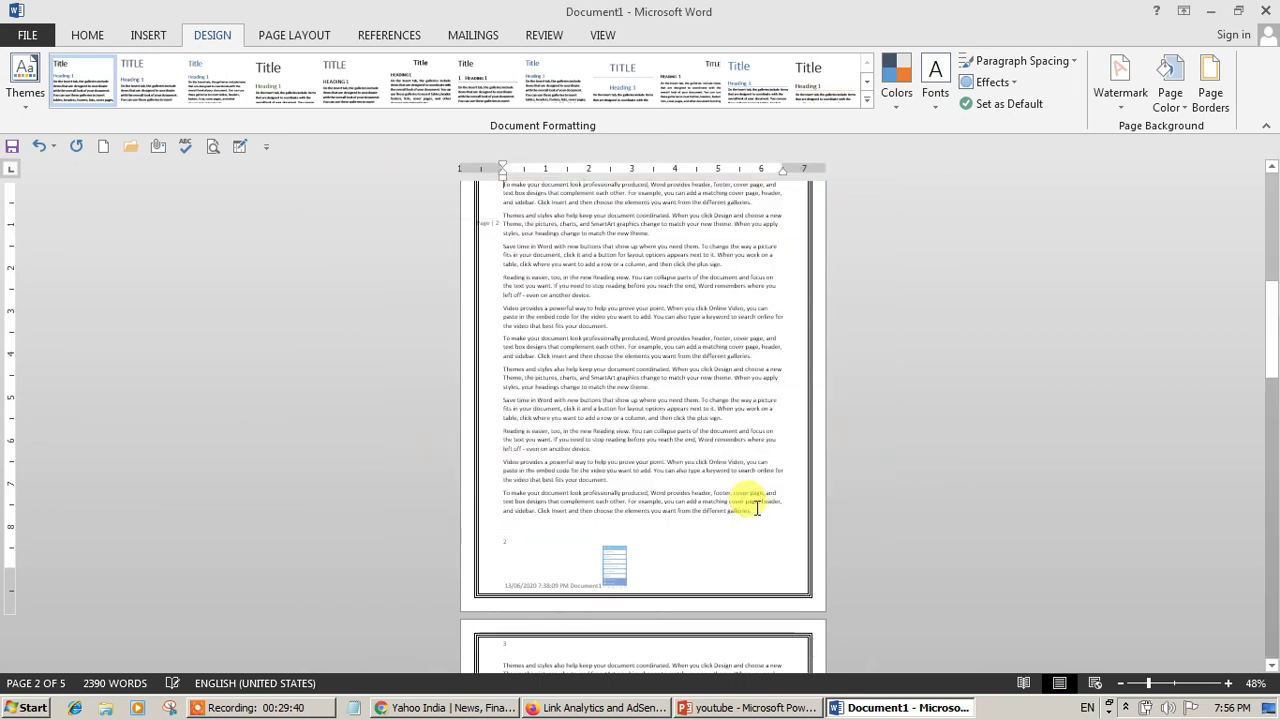
# Set the page border's color to the standard light green and apply it.
pyautogui.click(1205, 85)
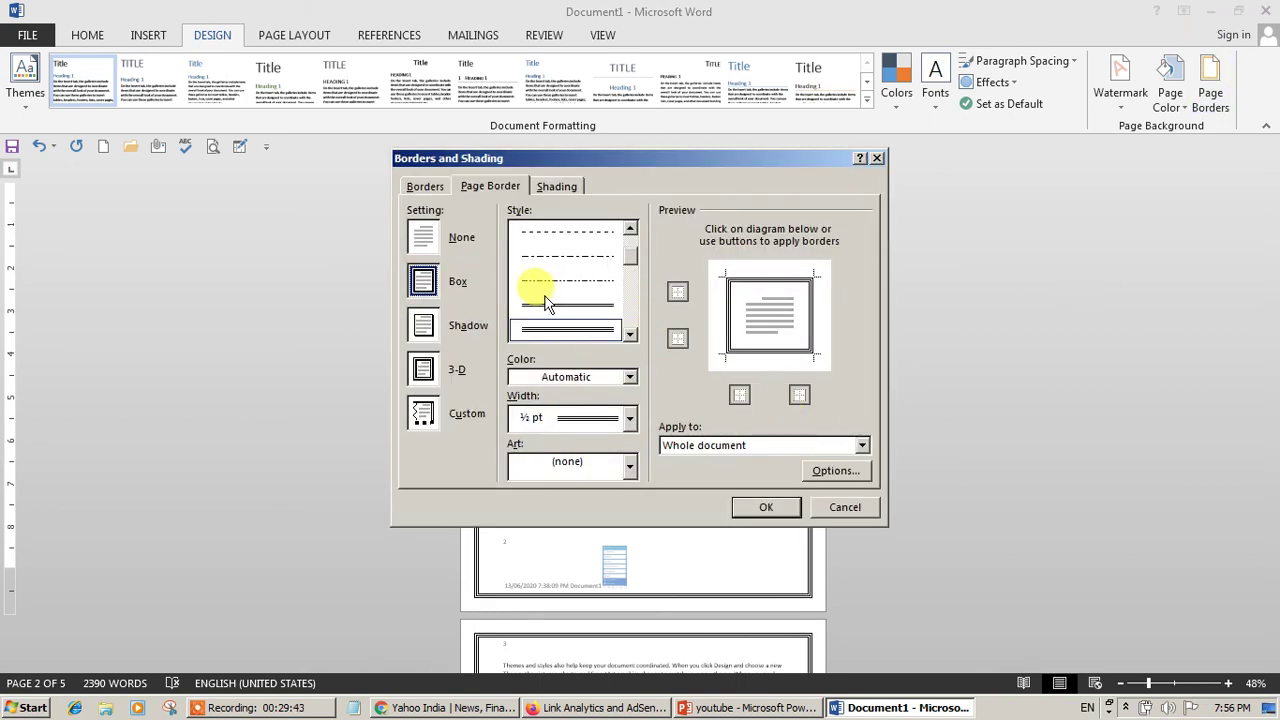
pyautogui.click(610, 376)
pyautogui.click(579, 544)
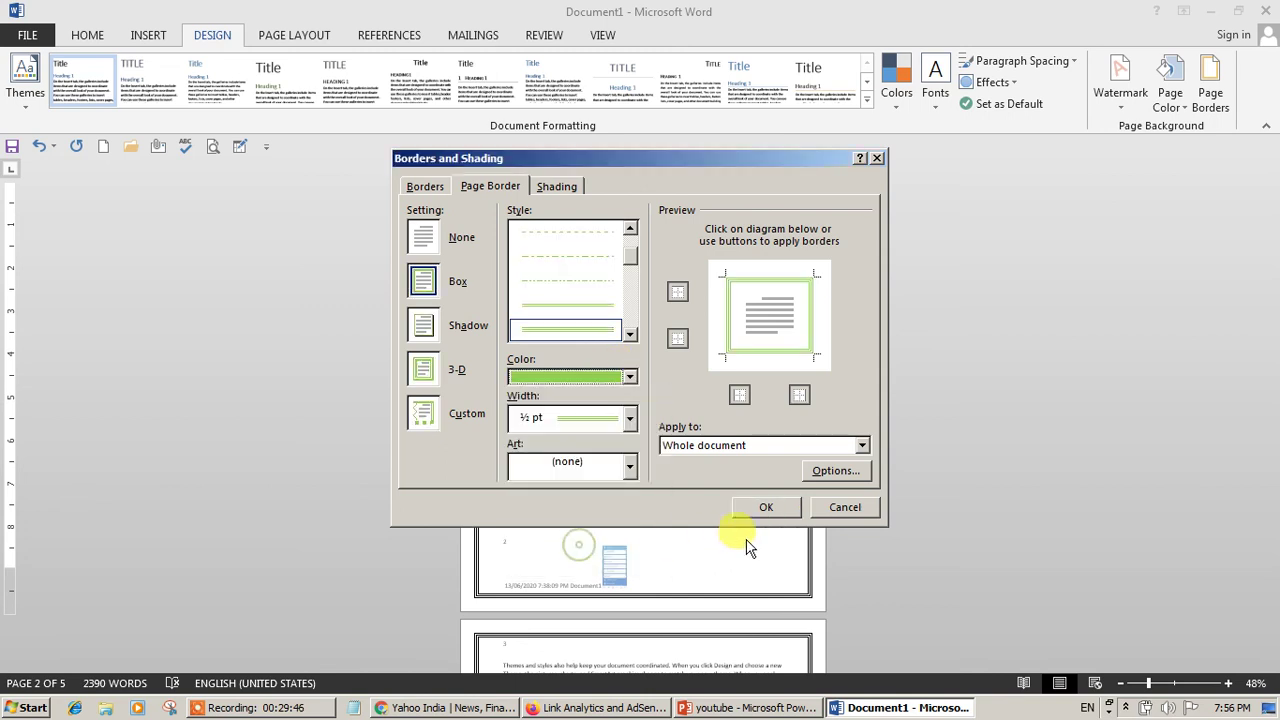
pyautogui.click(766, 507)
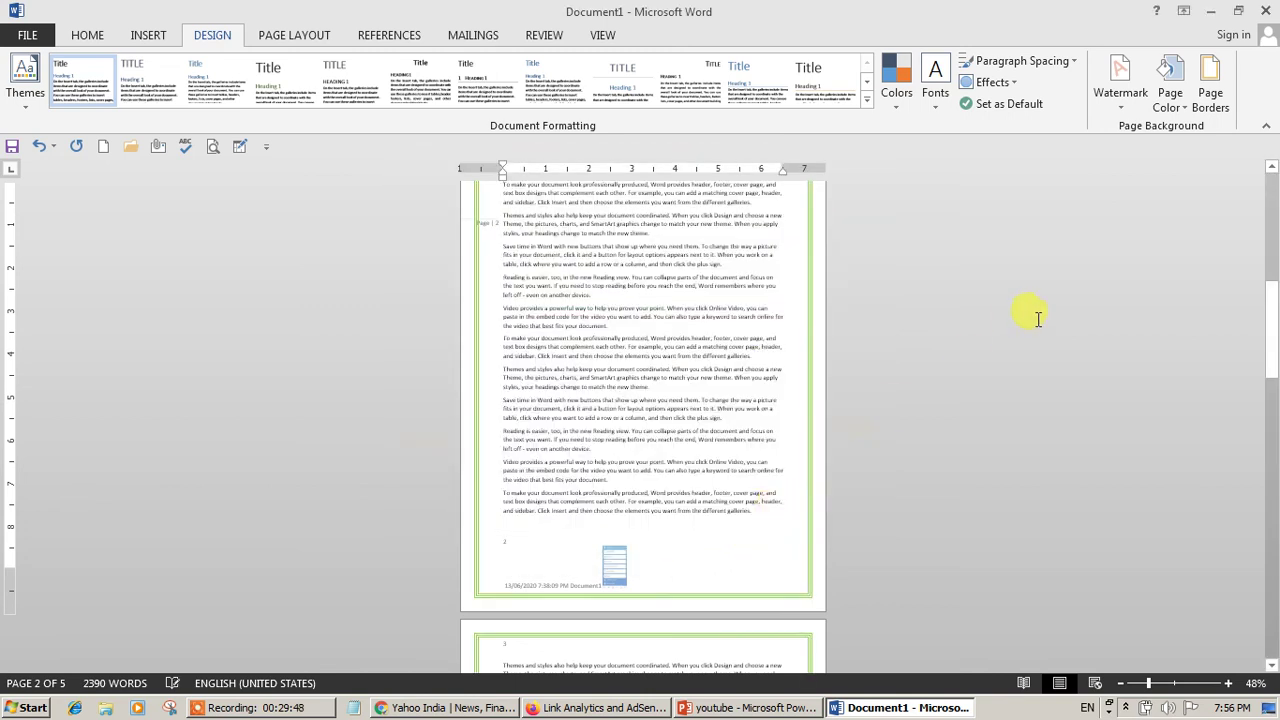
# Set the page border's color to the standard red and apply it.
pyautogui.click(1212, 95)
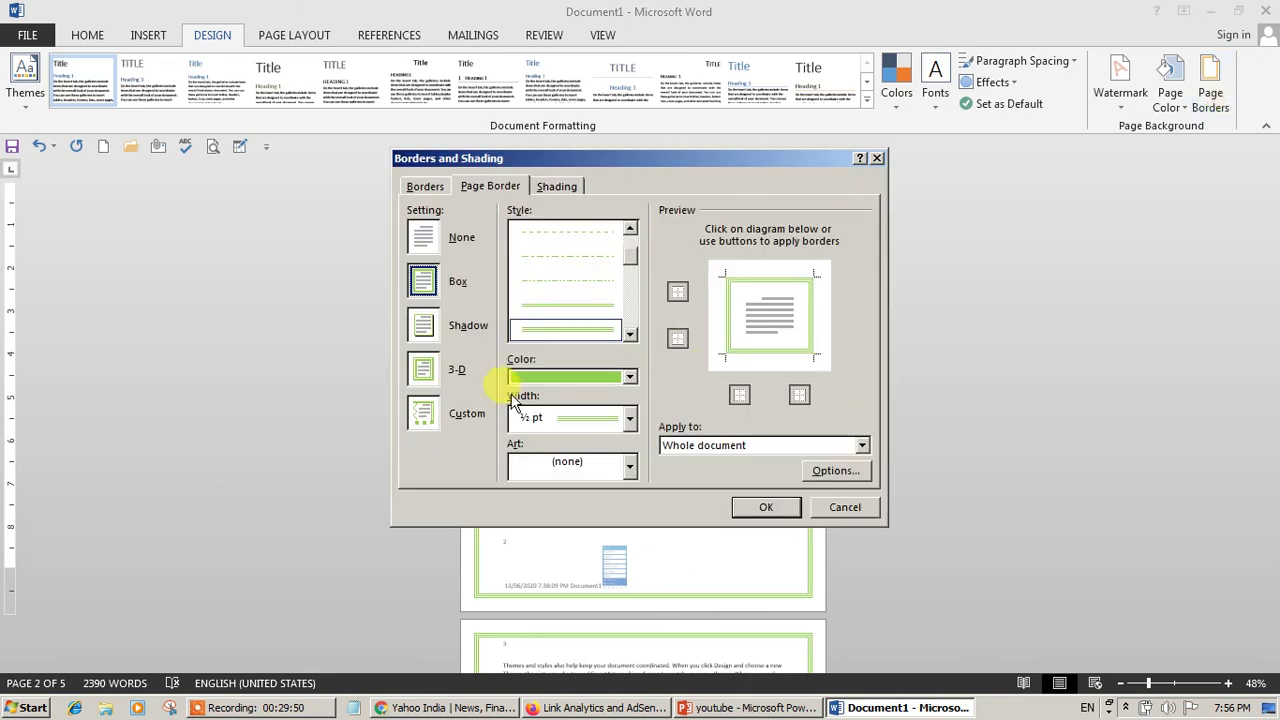
pyautogui.click(612, 377)
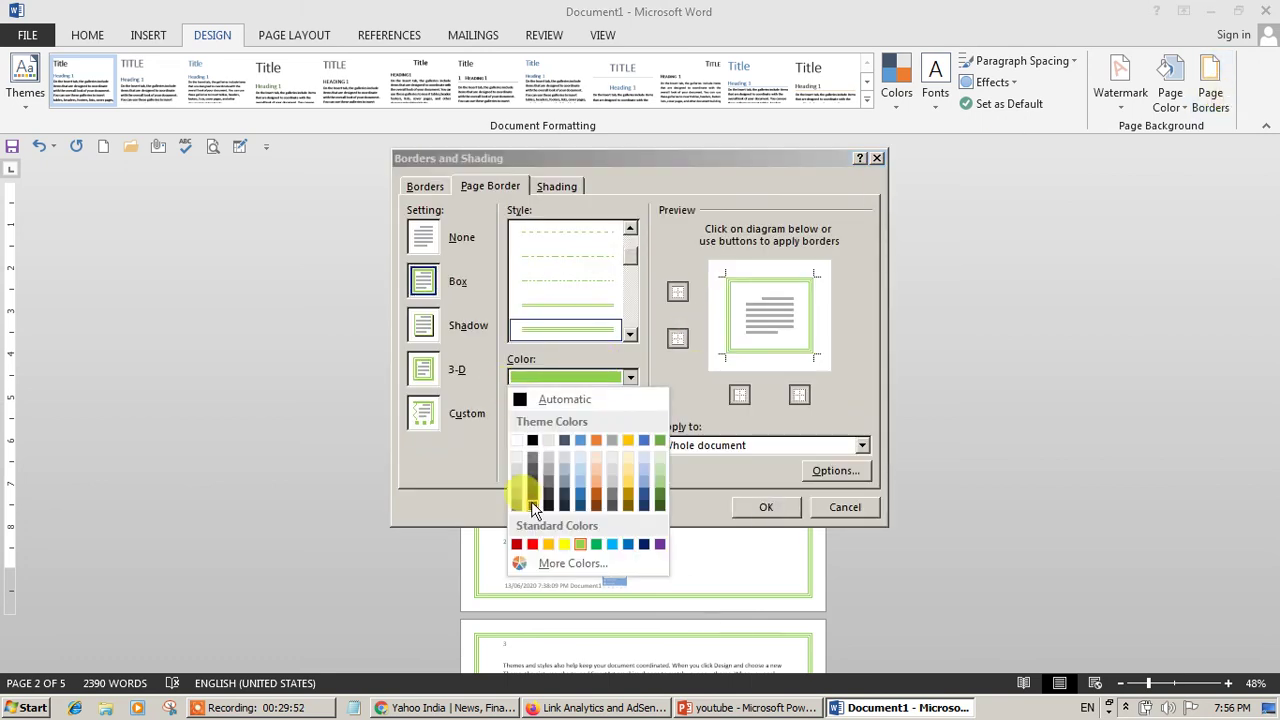
pyautogui.click(533, 545)
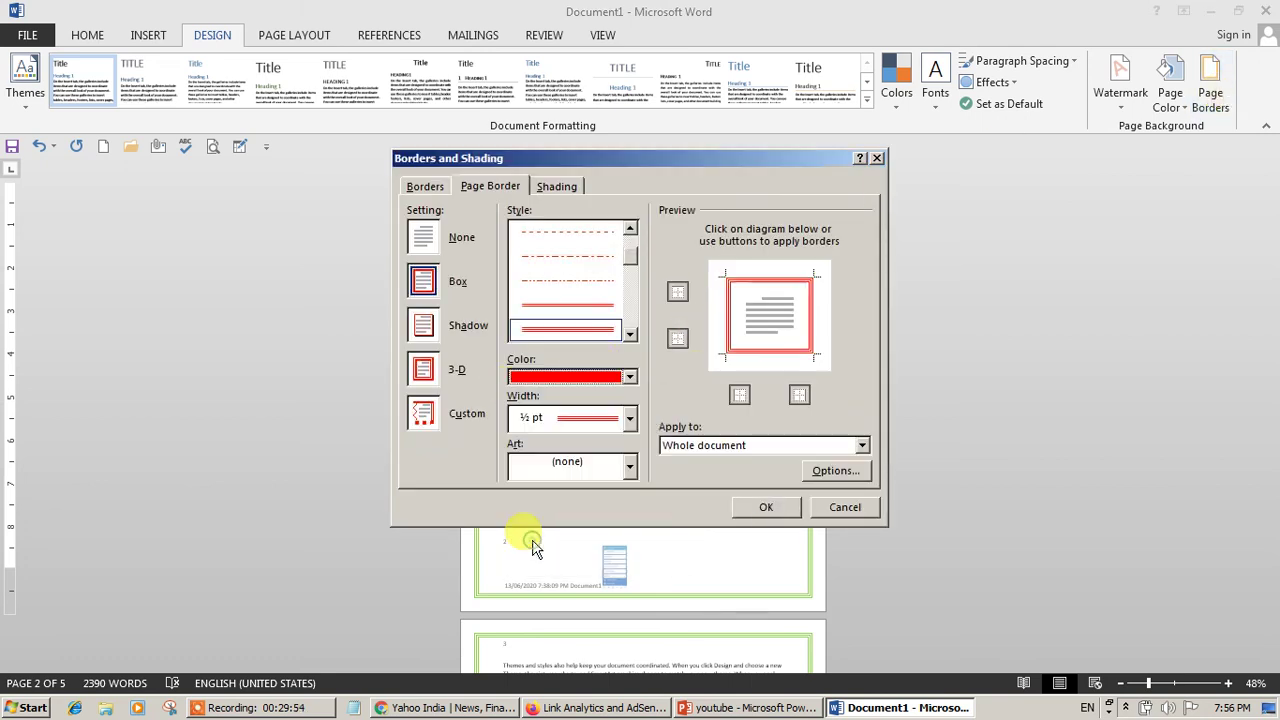
pyautogui.click(780, 510)
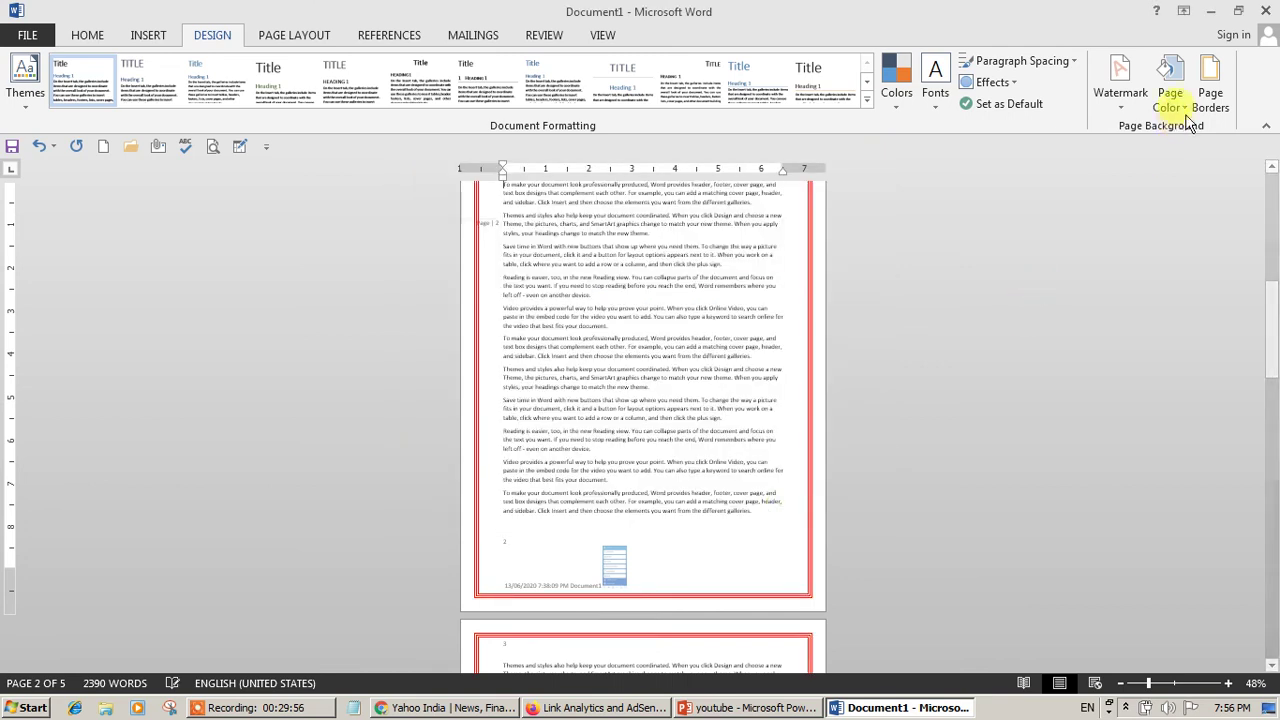
# Set the page border's width to 2 ¼ pt and apply it to the whole document.
pyautogui.click(1207, 105)
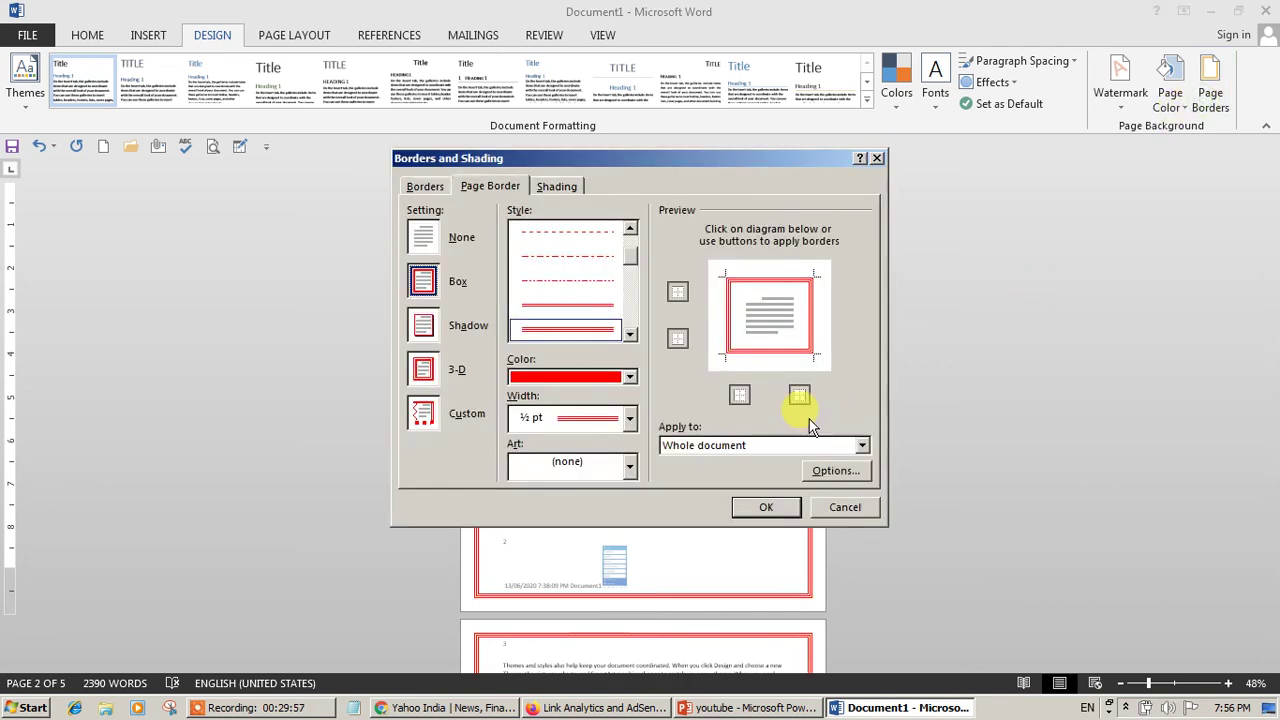
pyautogui.click(600, 420)
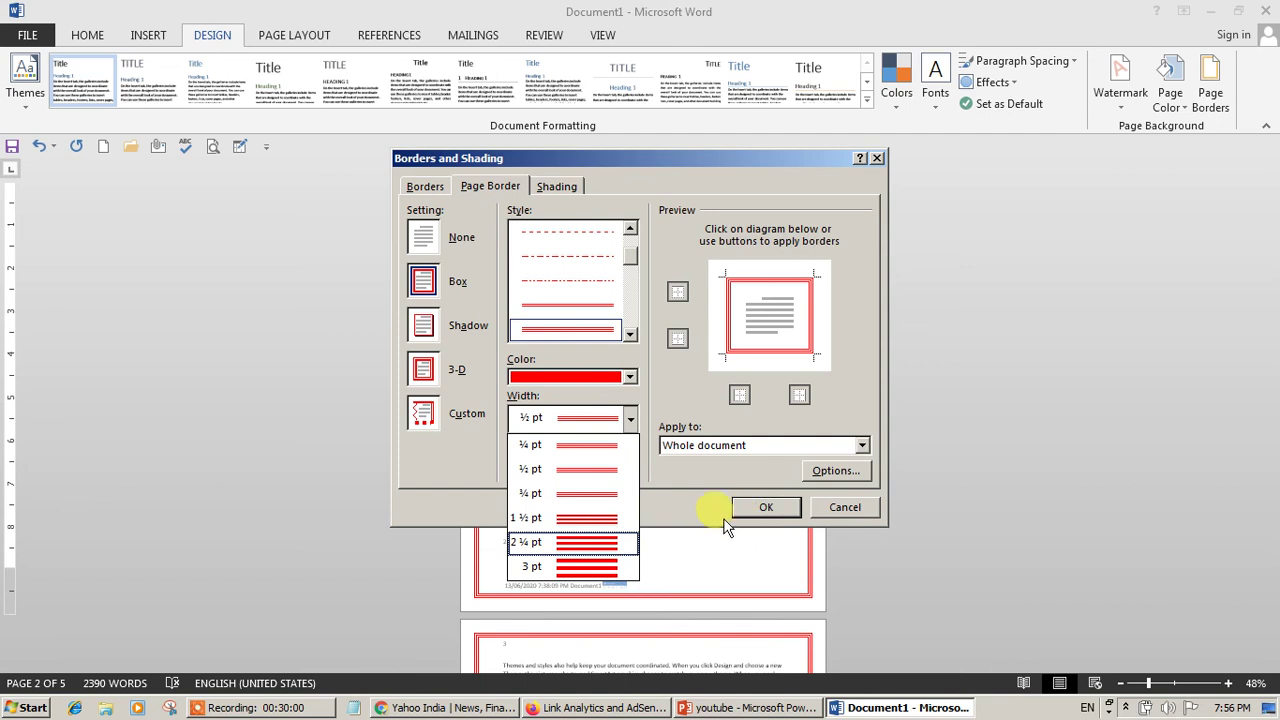
pyautogui.click(578, 541)
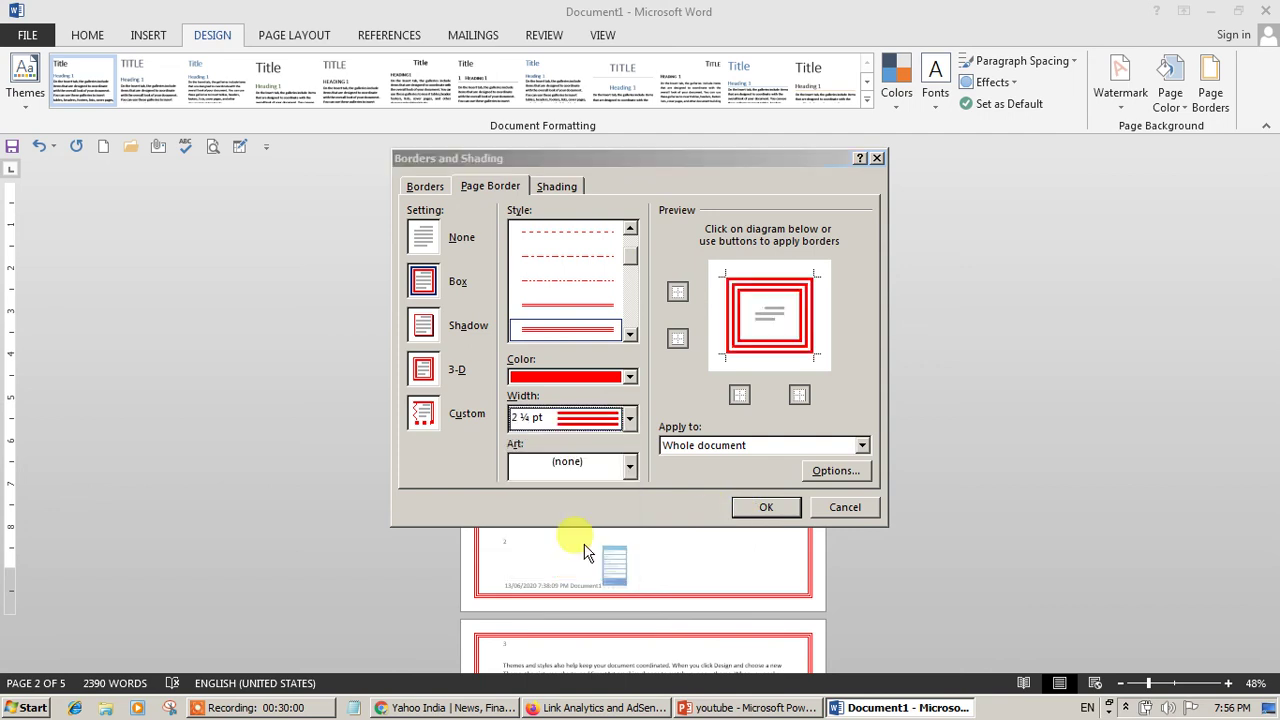
pyautogui.click(783, 508)
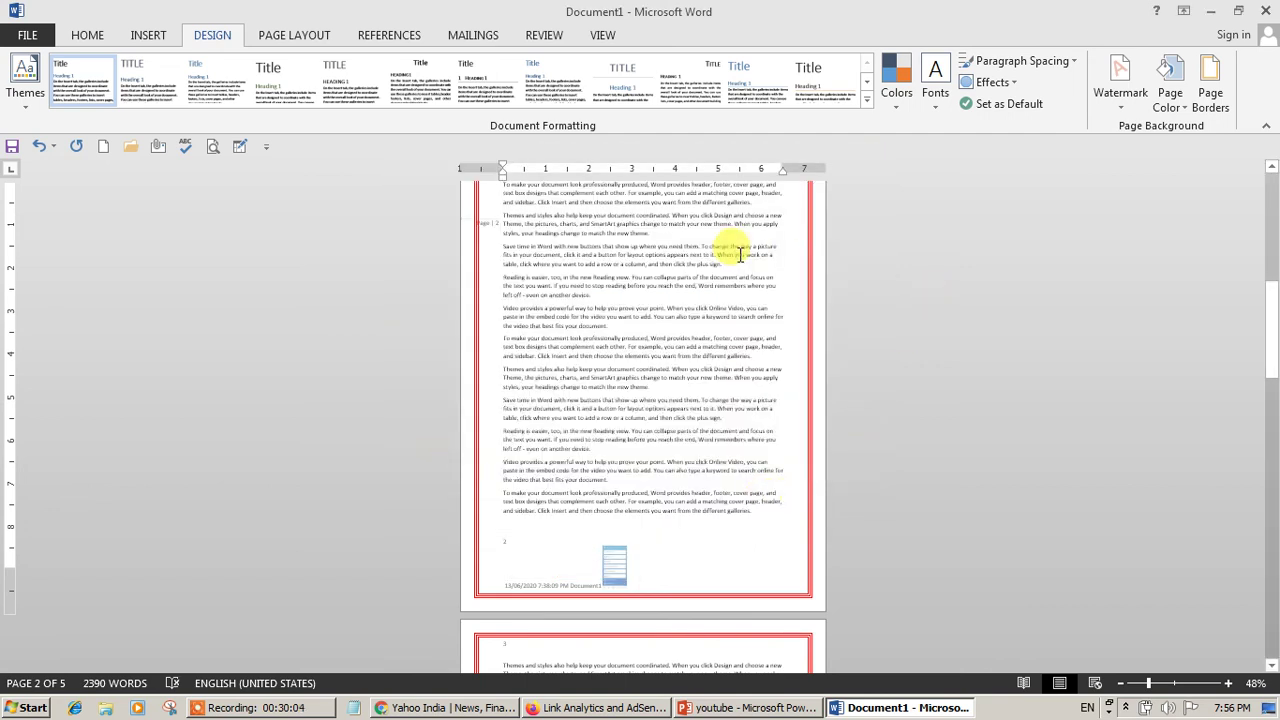
# Change the page border's setting to Shadow and apply it to the whole document.
pyautogui.click(1208, 98)
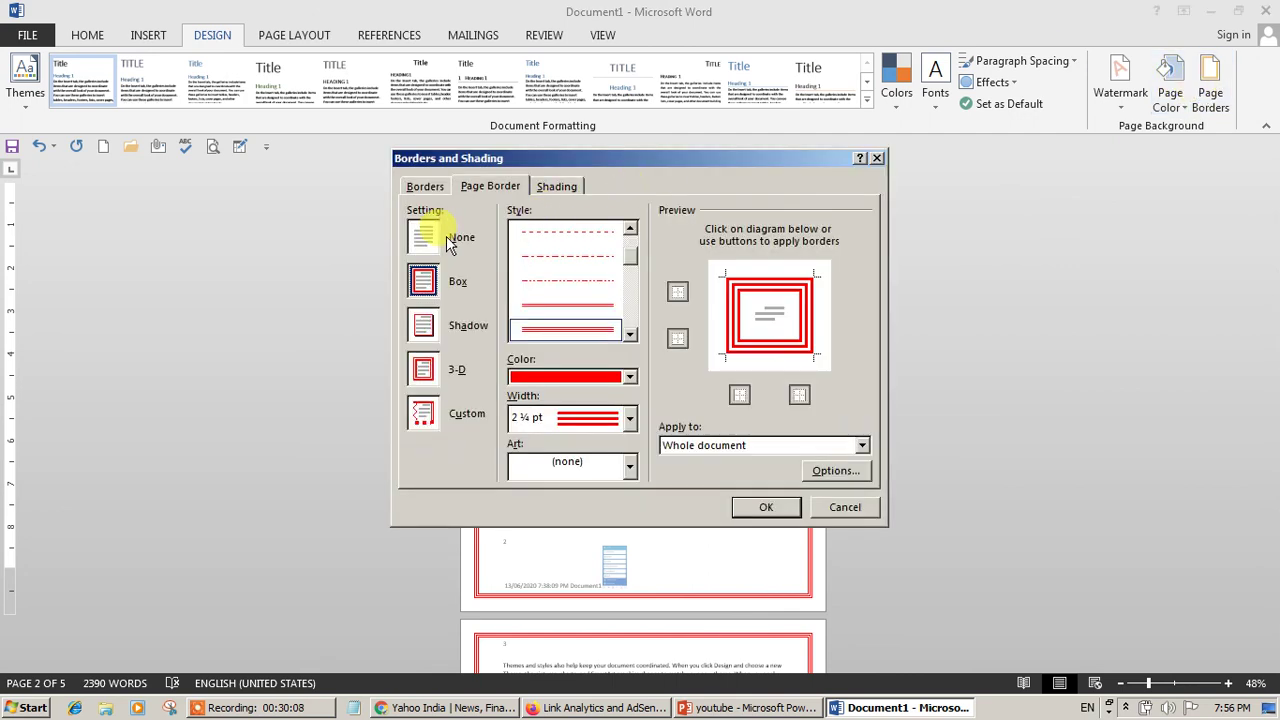
pyautogui.click(423, 324)
pyautogui.click(765, 506)
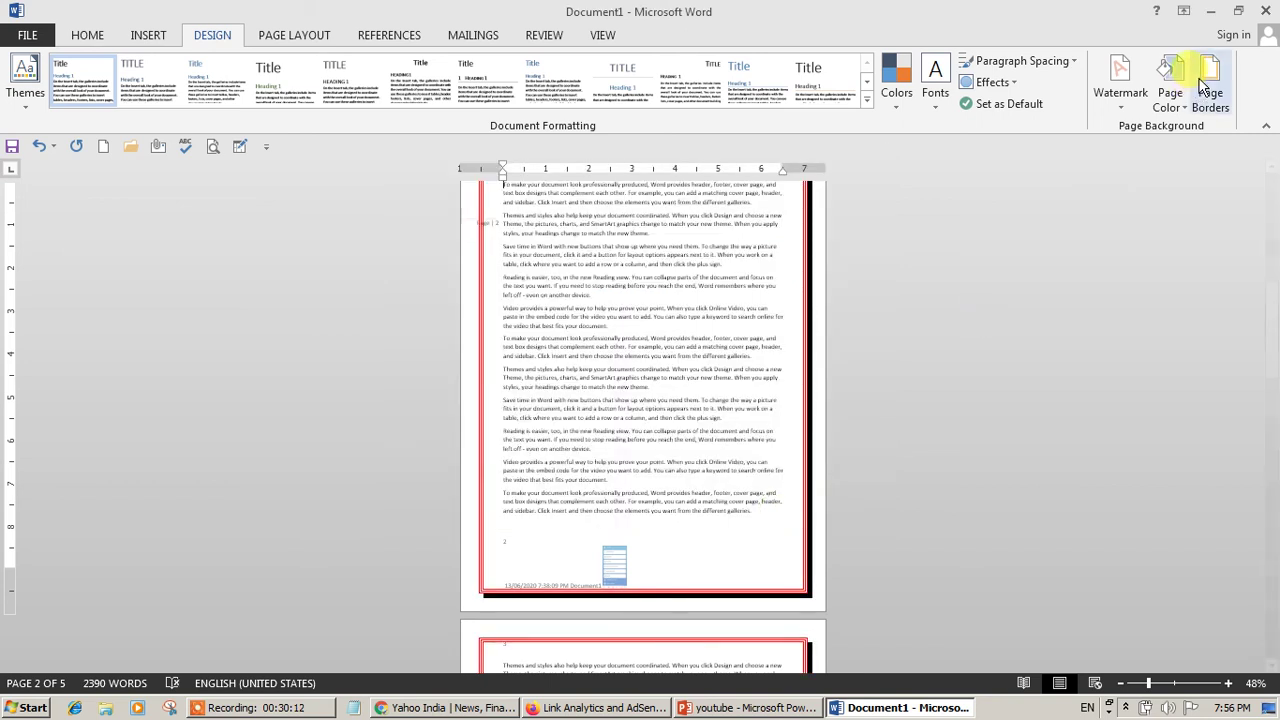
# Remove the page border from the whole document by applying the None setting.
pyautogui.click(1205, 88)
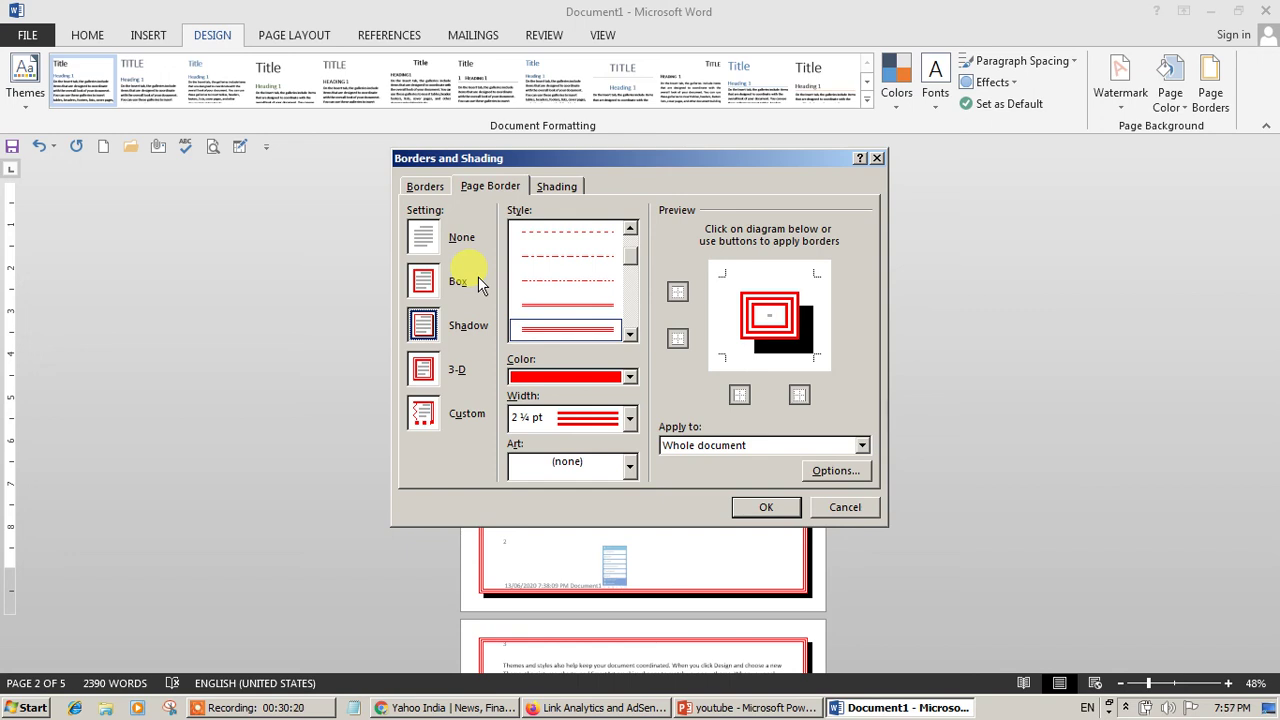
pyautogui.click(422, 237)
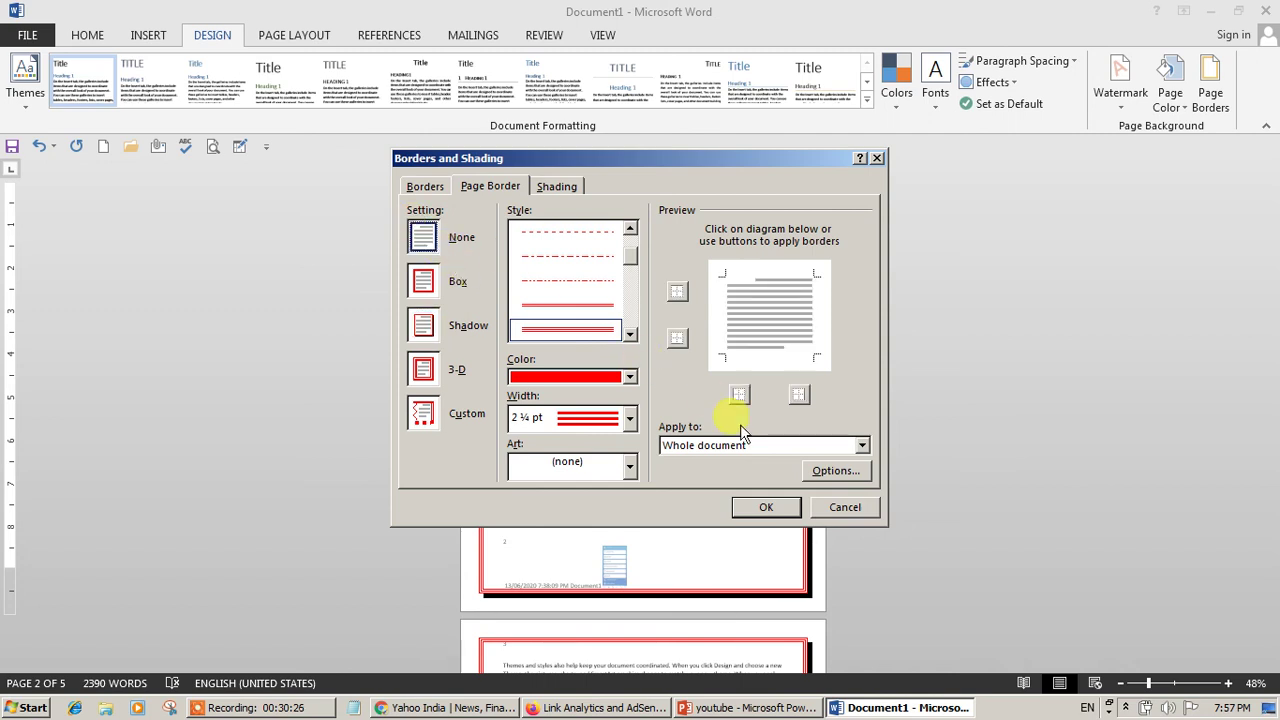
pyautogui.click(768, 508)
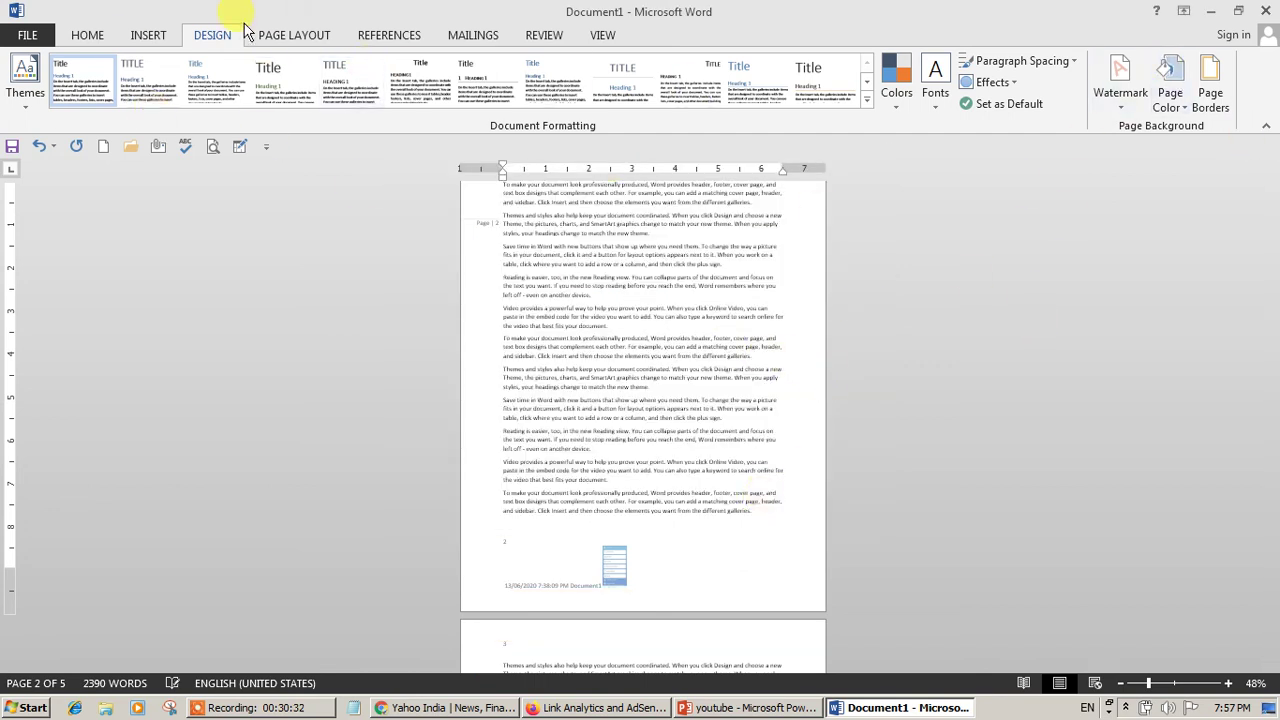
pyautogui.click(305, 40)
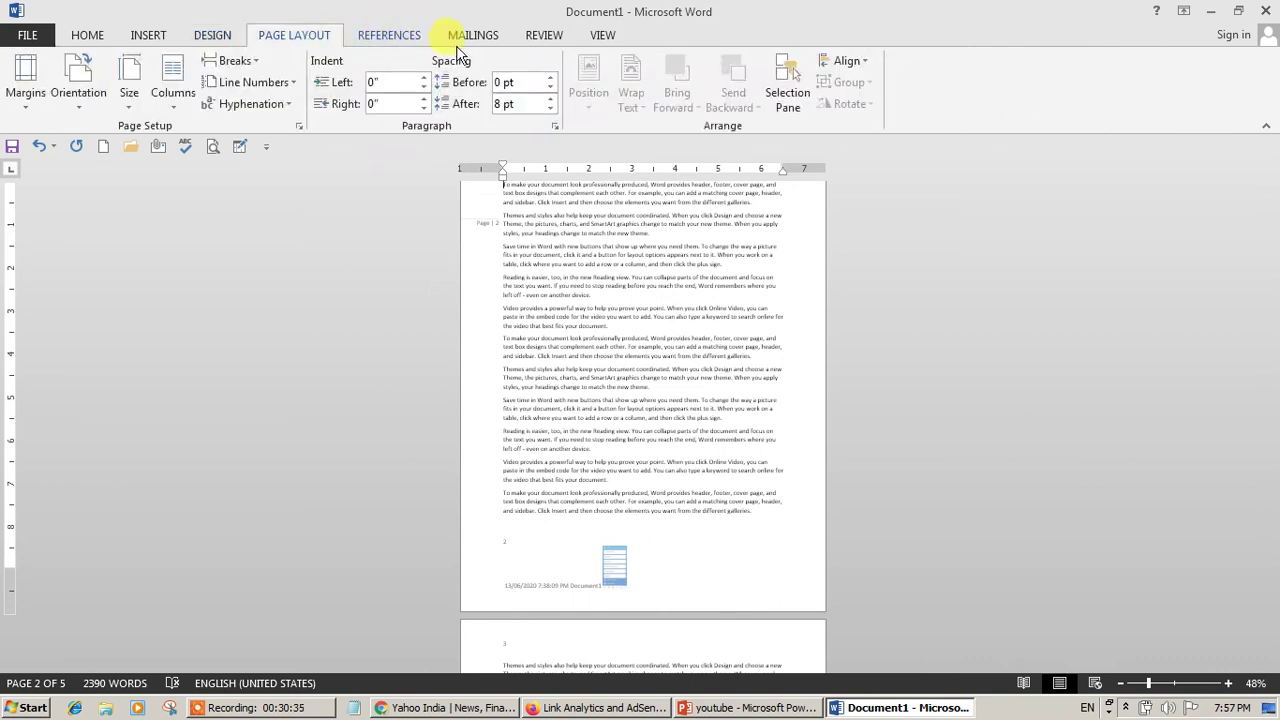
pyautogui.click(350, 36)
pyautogui.click(331, 39)
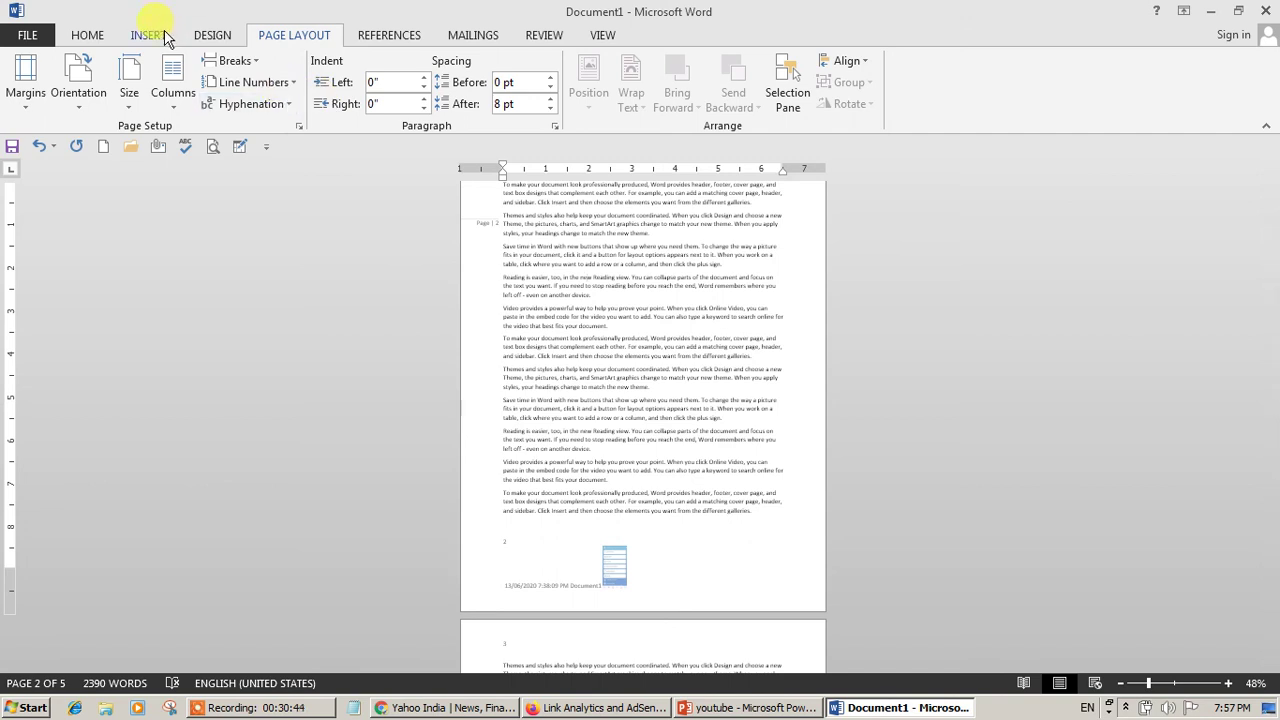
pyautogui.click(193, 39)
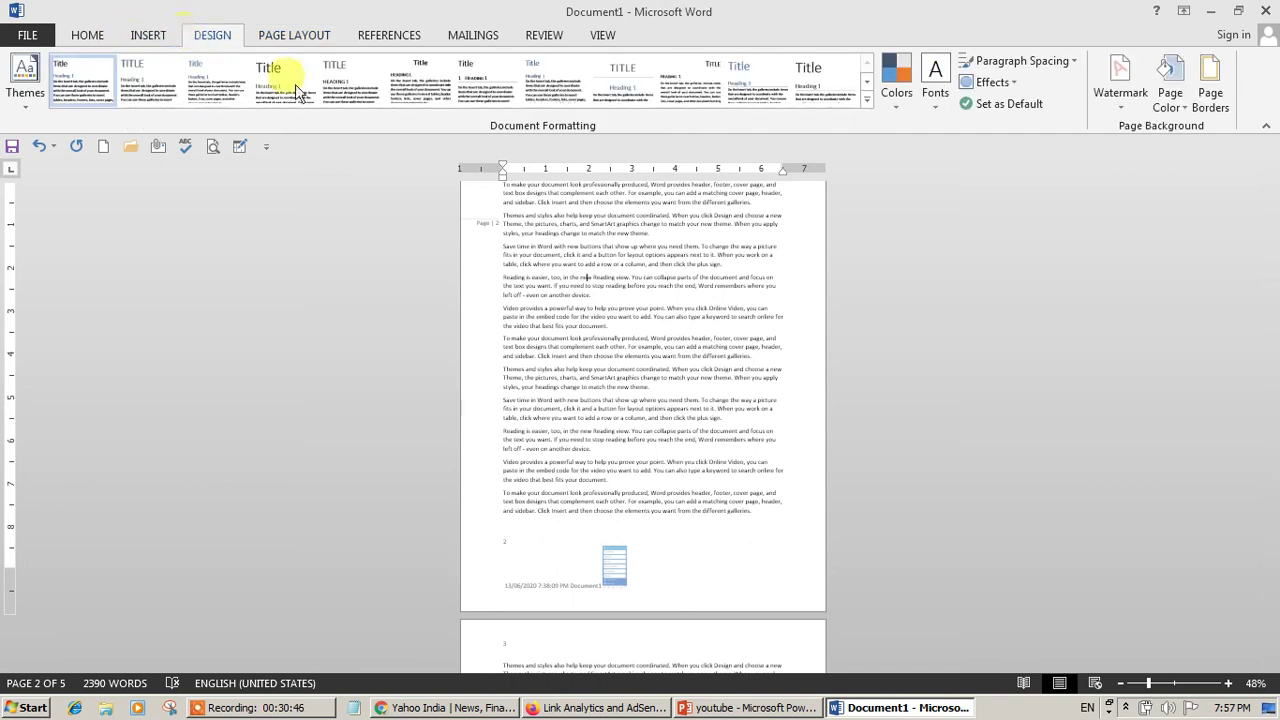
# Switch to the youtube presentation in PowerPoint to show the tutorial's topic slide.
pyautogui.click(718, 712)
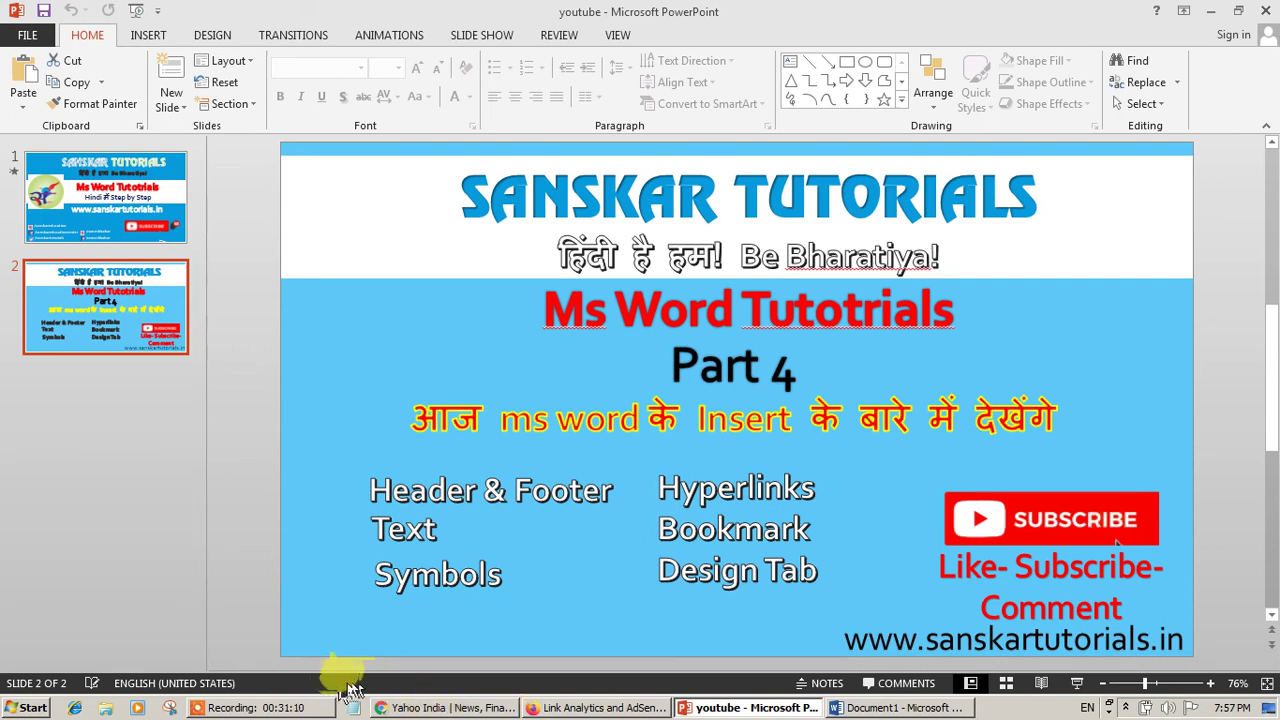
pyautogui.click(300, 705)
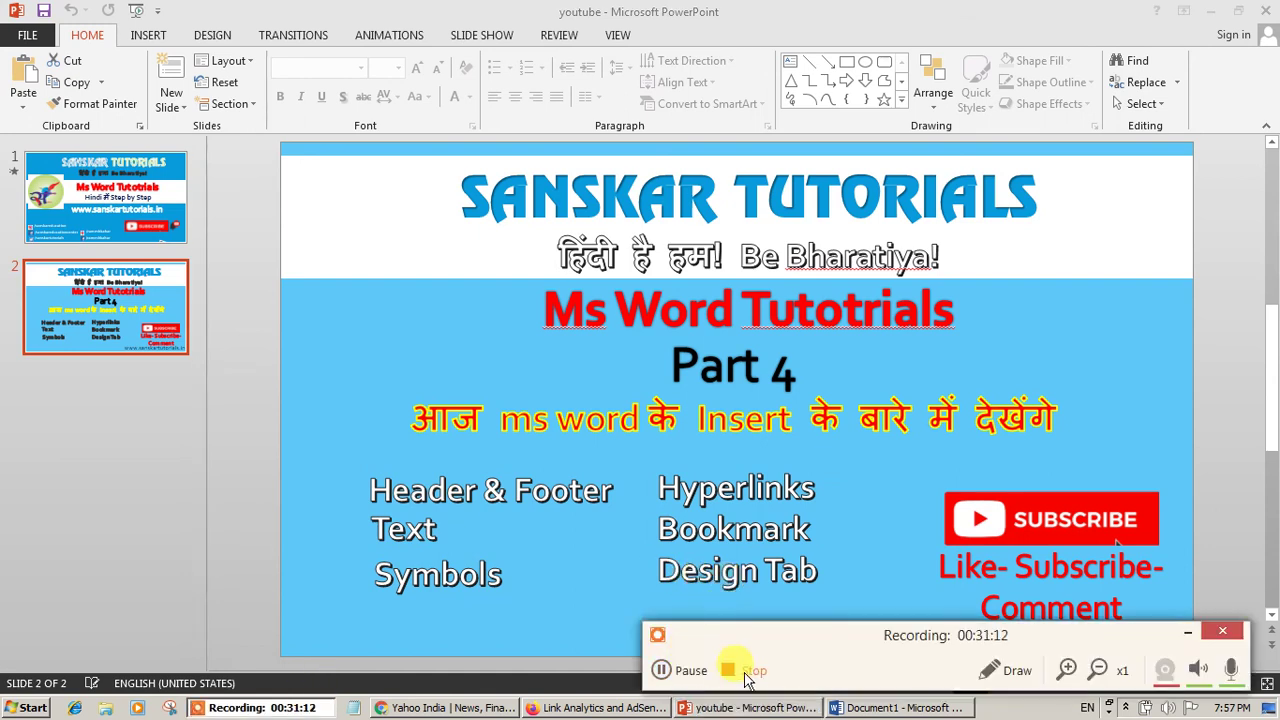